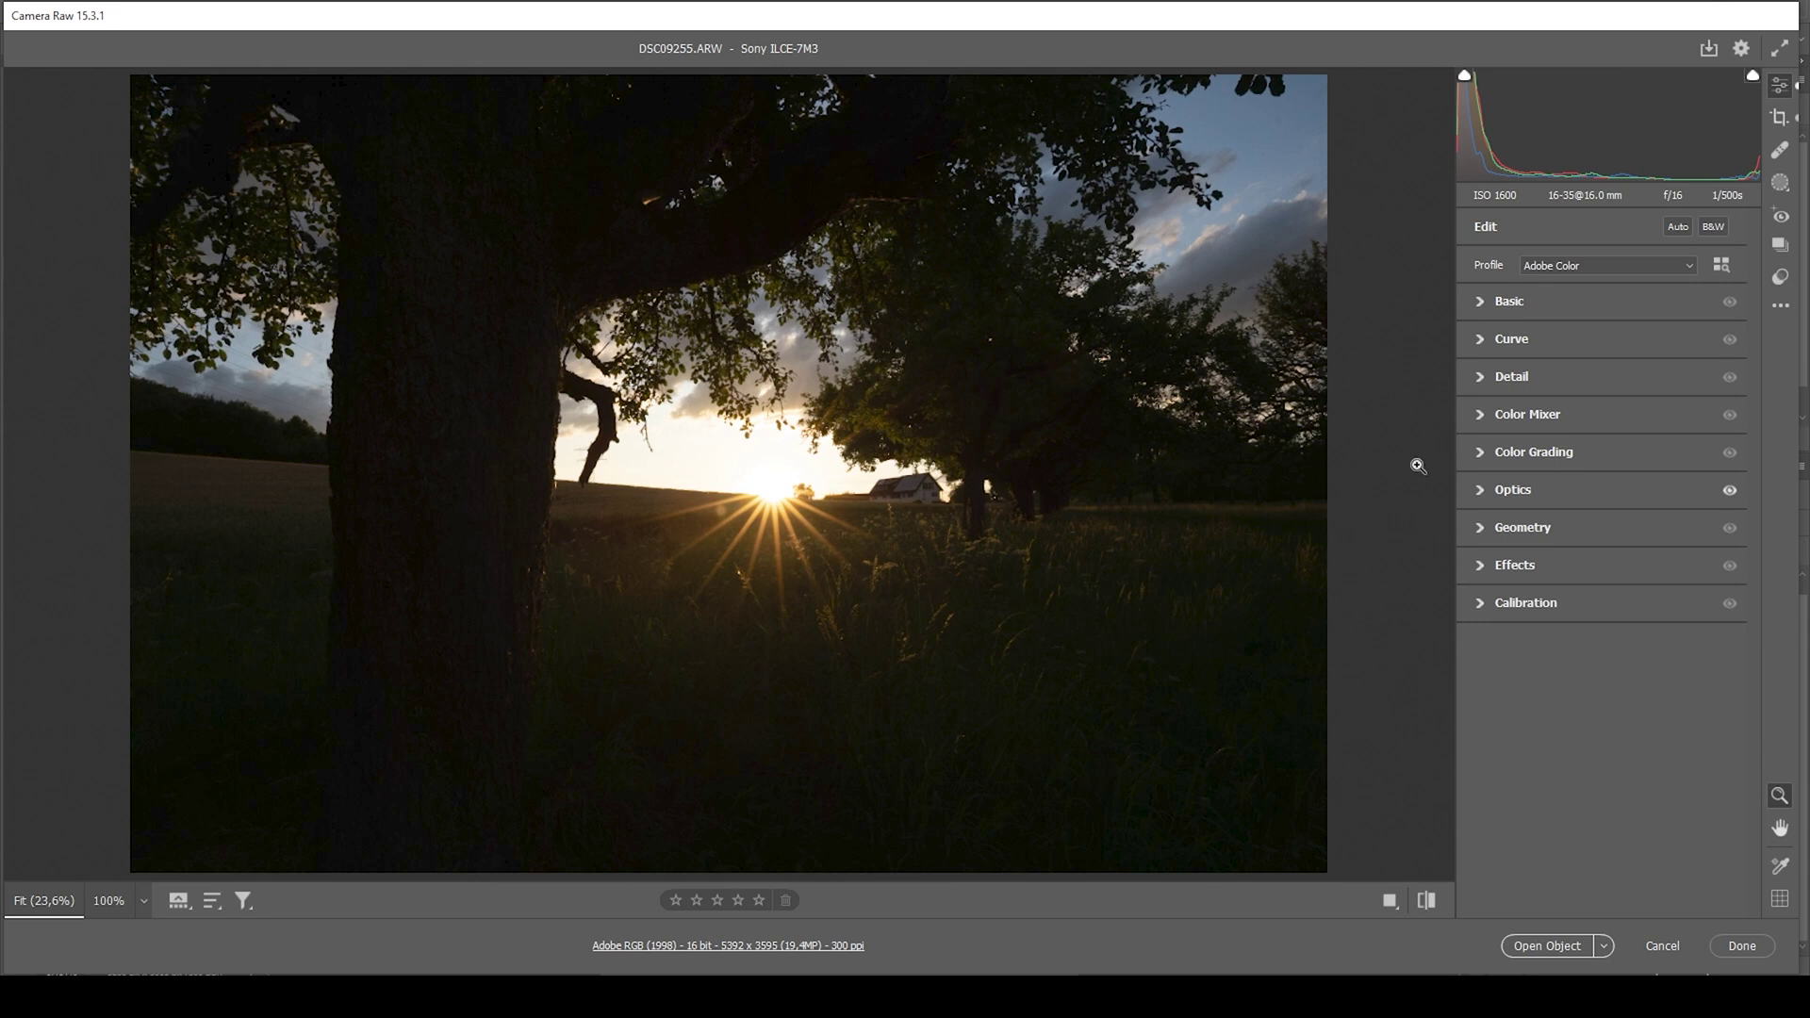
- Switch the Camera Raw profile to Adobe Standard and expand the Basic panel
{"action": "left_click", "coordinate": [1576, 268]}
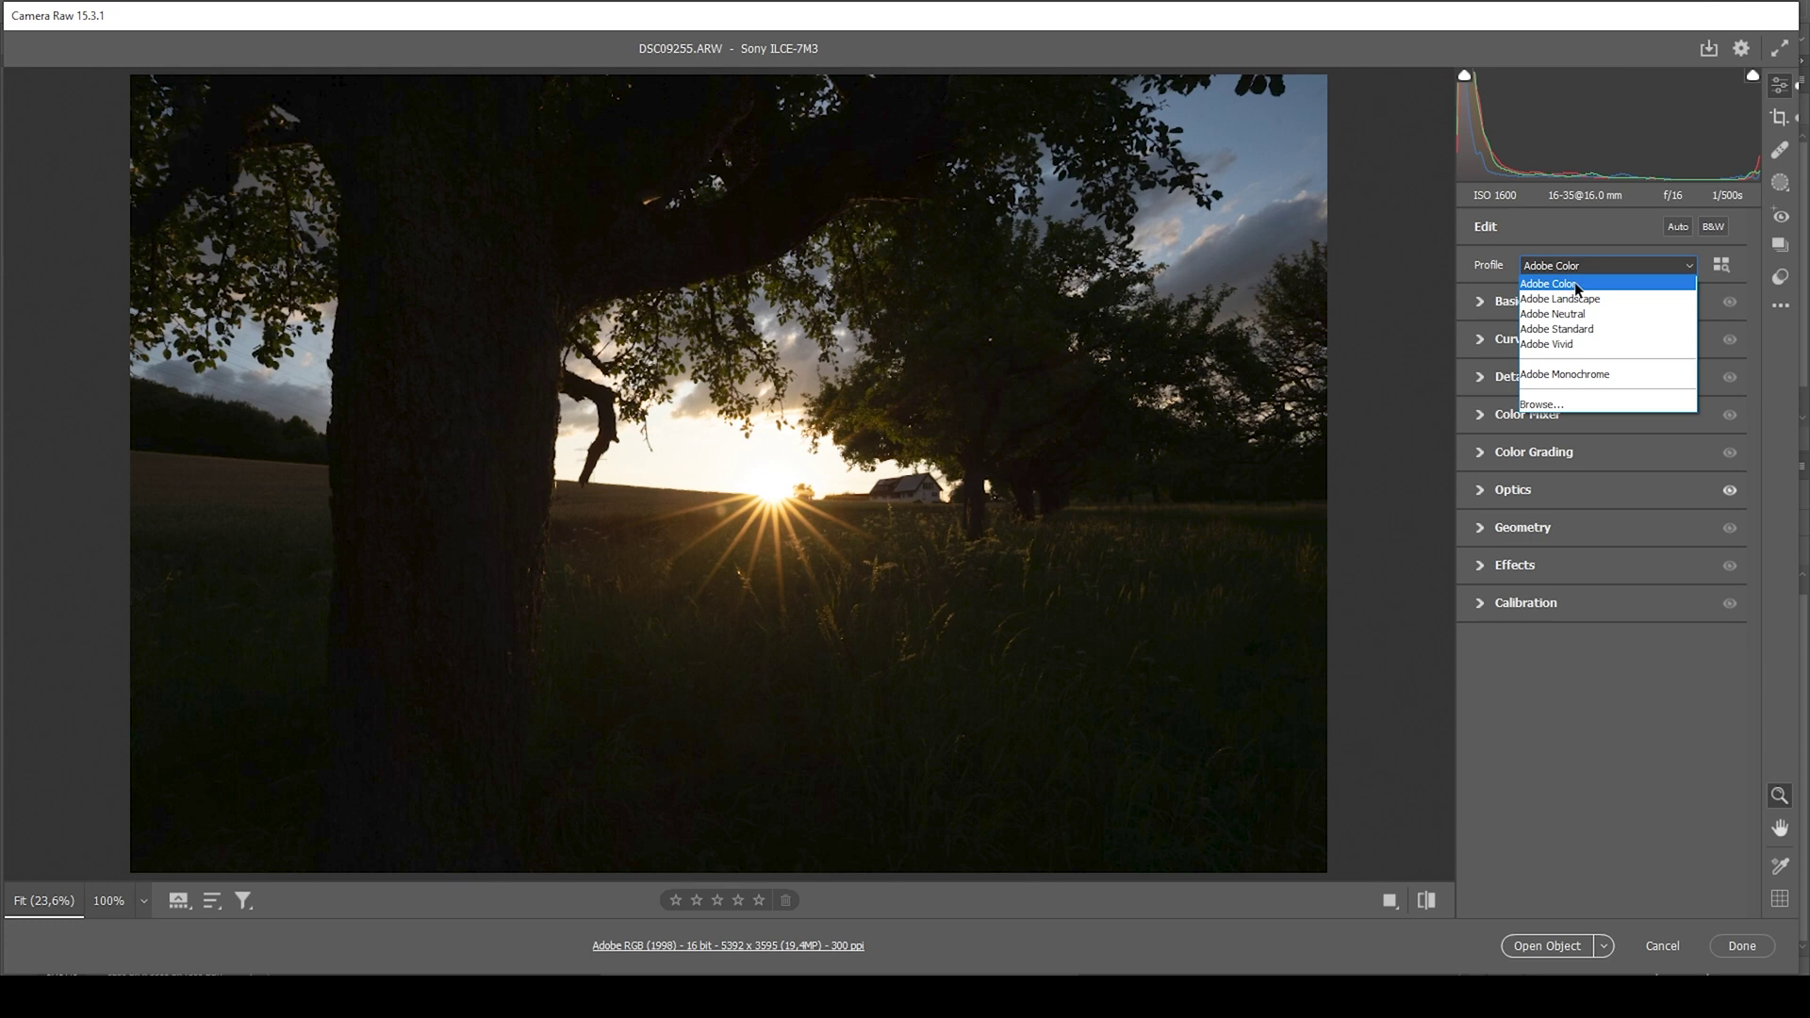
{"action": "left_click", "coordinate": [1580, 328]}
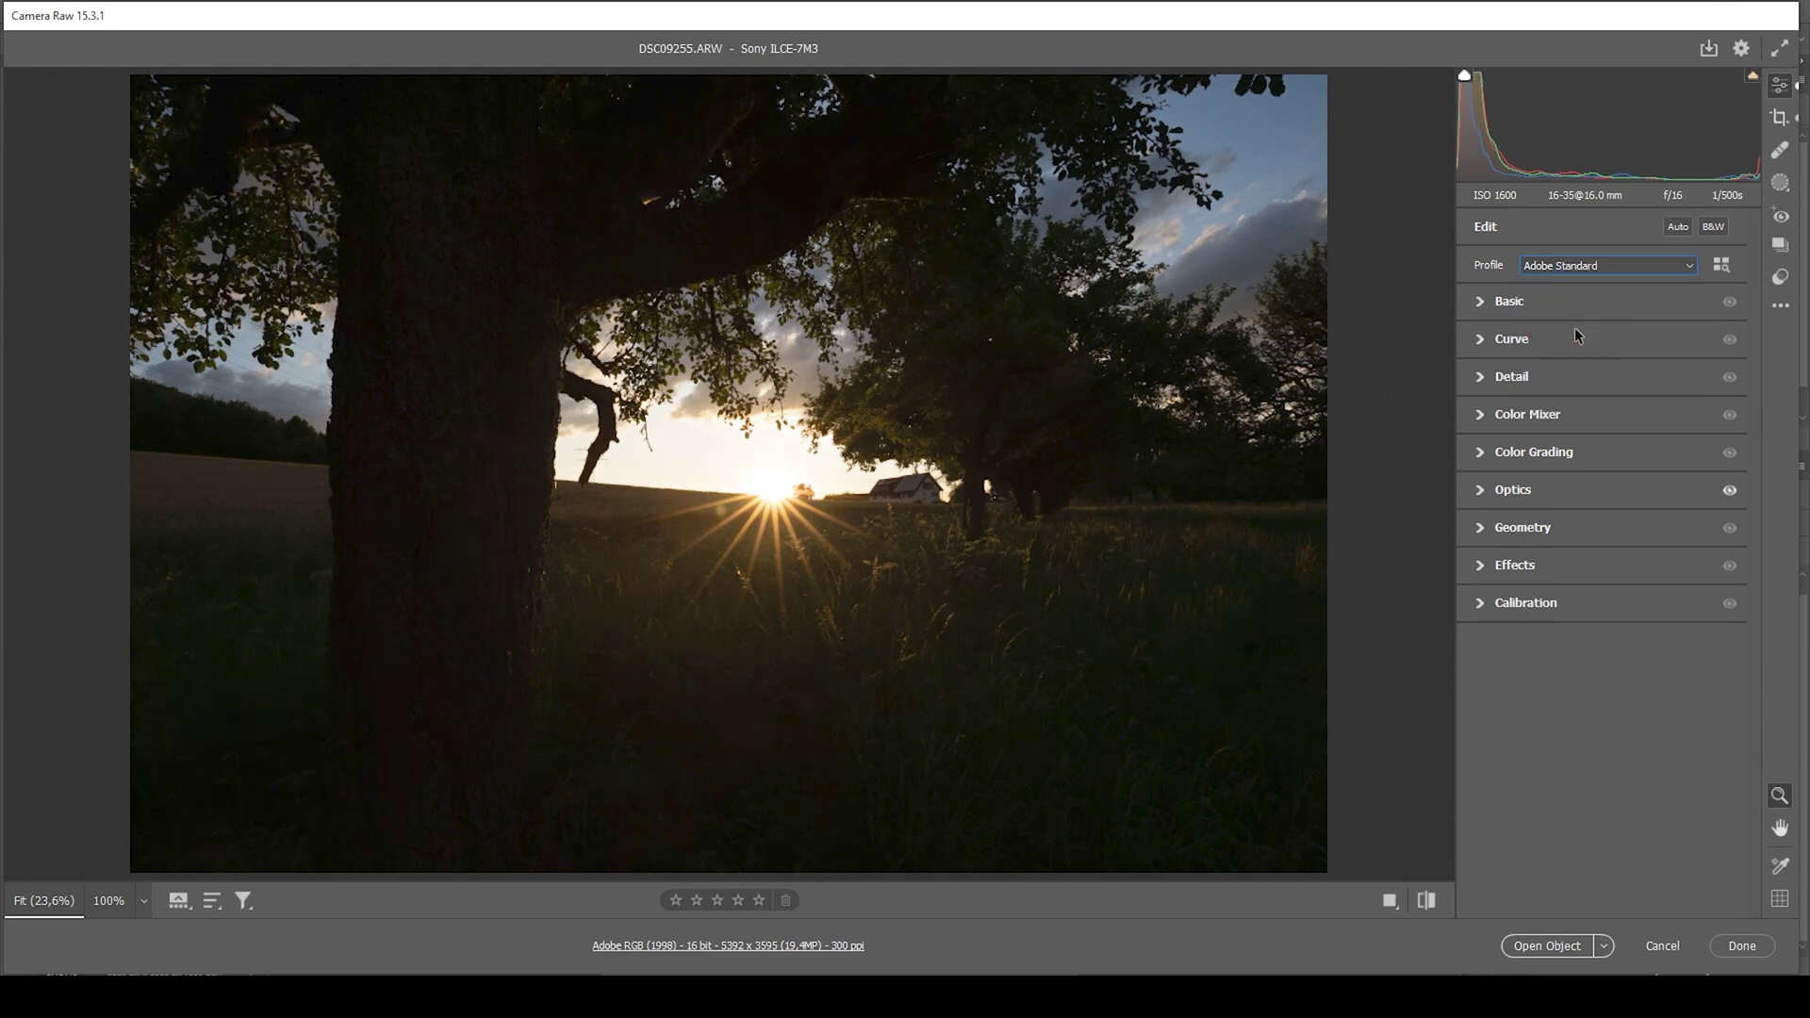
{"action": "left_click", "coordinate": [1486, 299]}
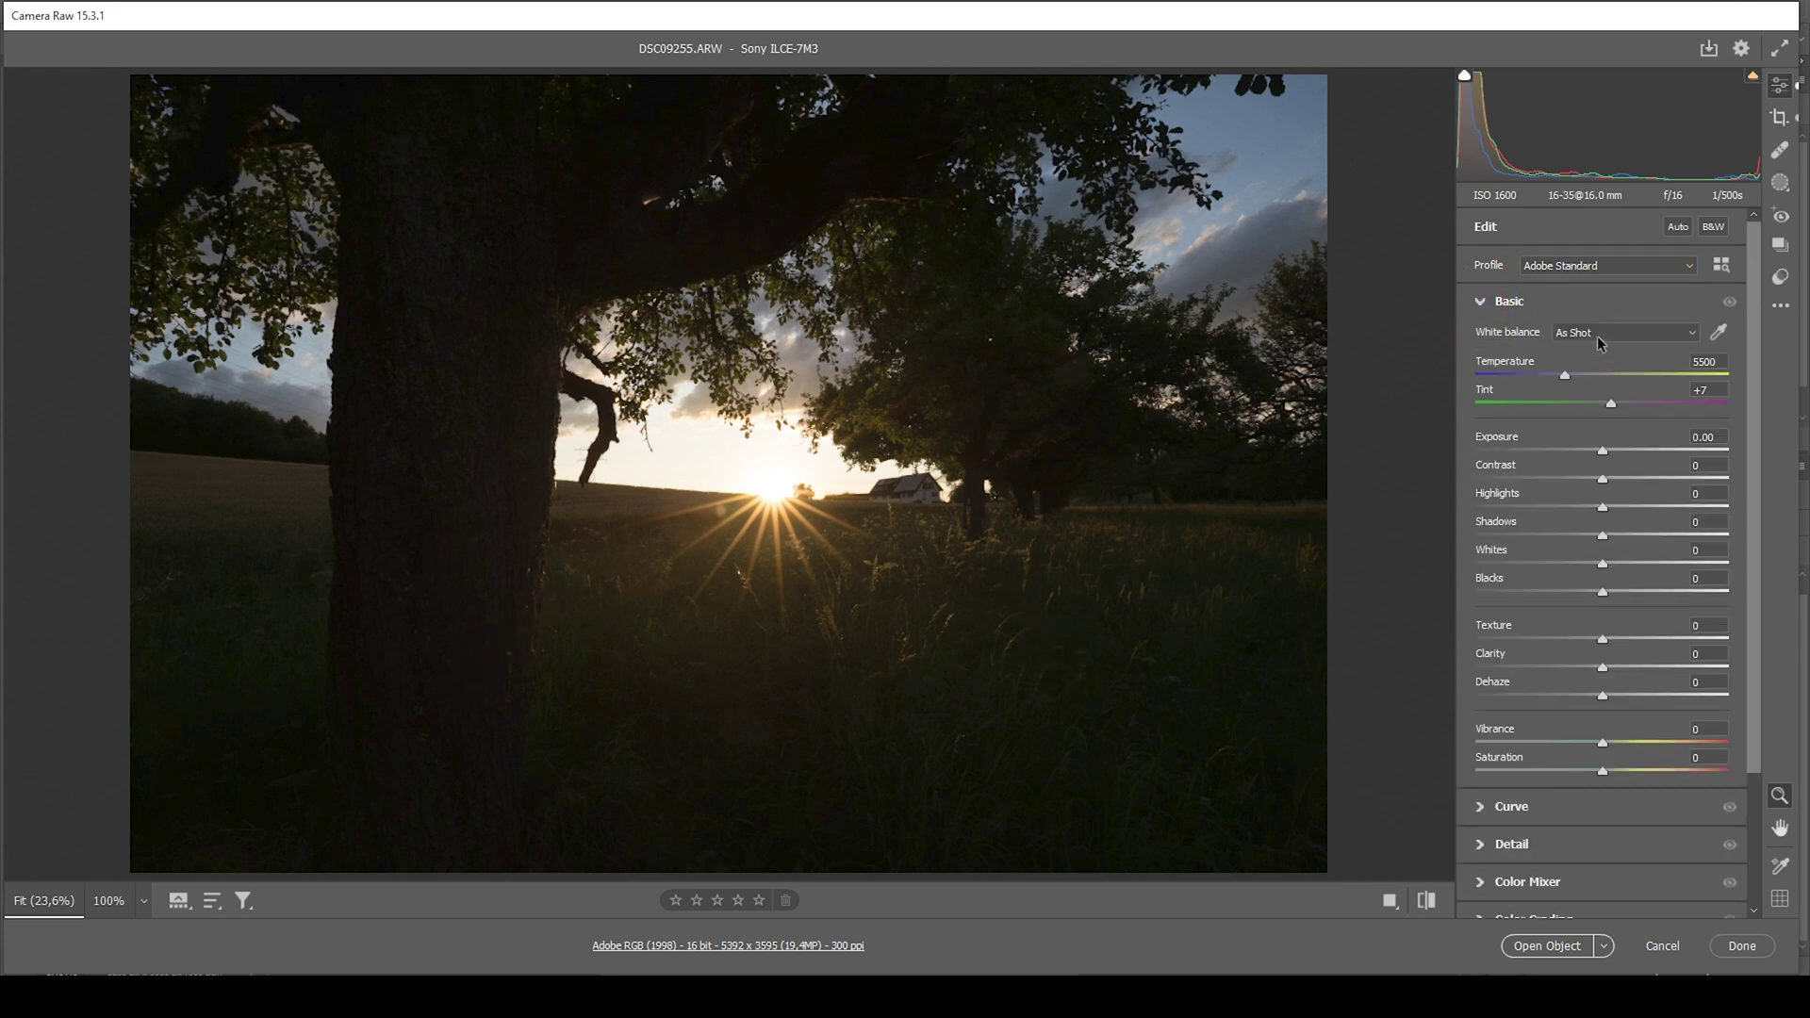
- Set exposure +0.85, highlights -60, shadows +100 and blacks -3
{"action": "left_click_drag", "start_coordinate": [1607, 453], "coordinate": [1671, 456]}
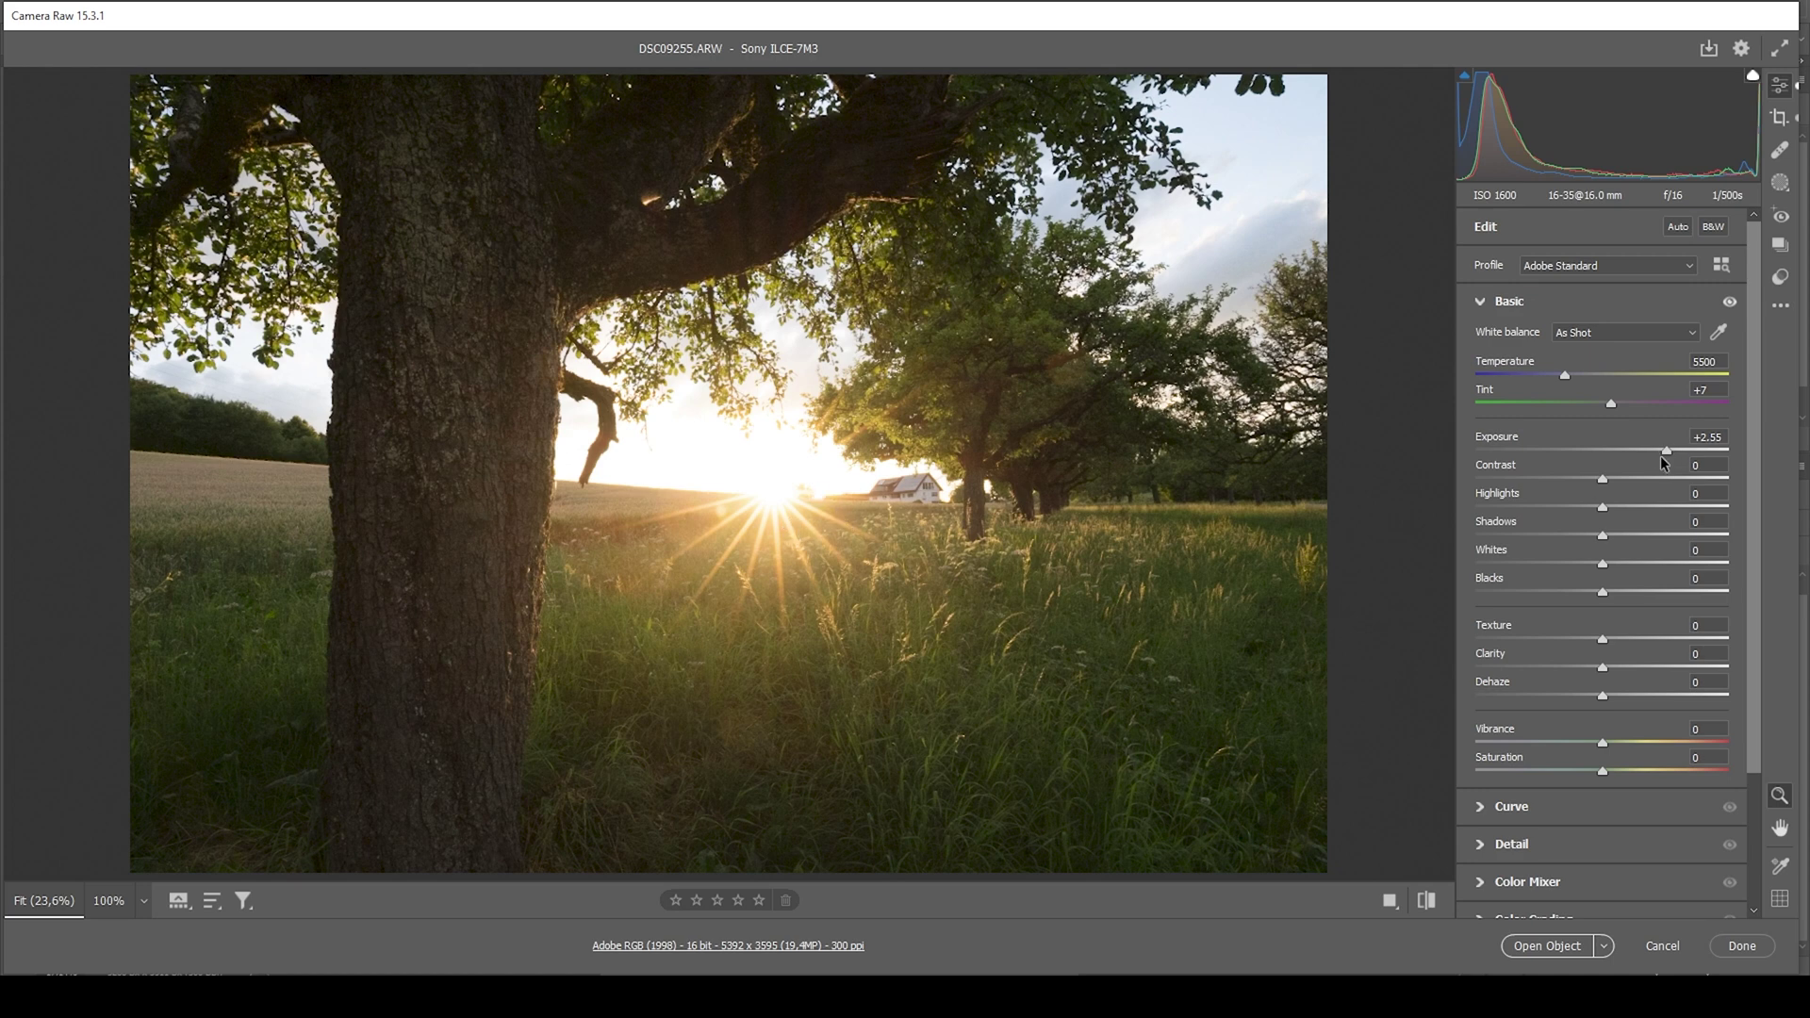
{"action": "left_click_drag", "start_coordinate": [1668, 456], "coordinate": [1623, 454]}
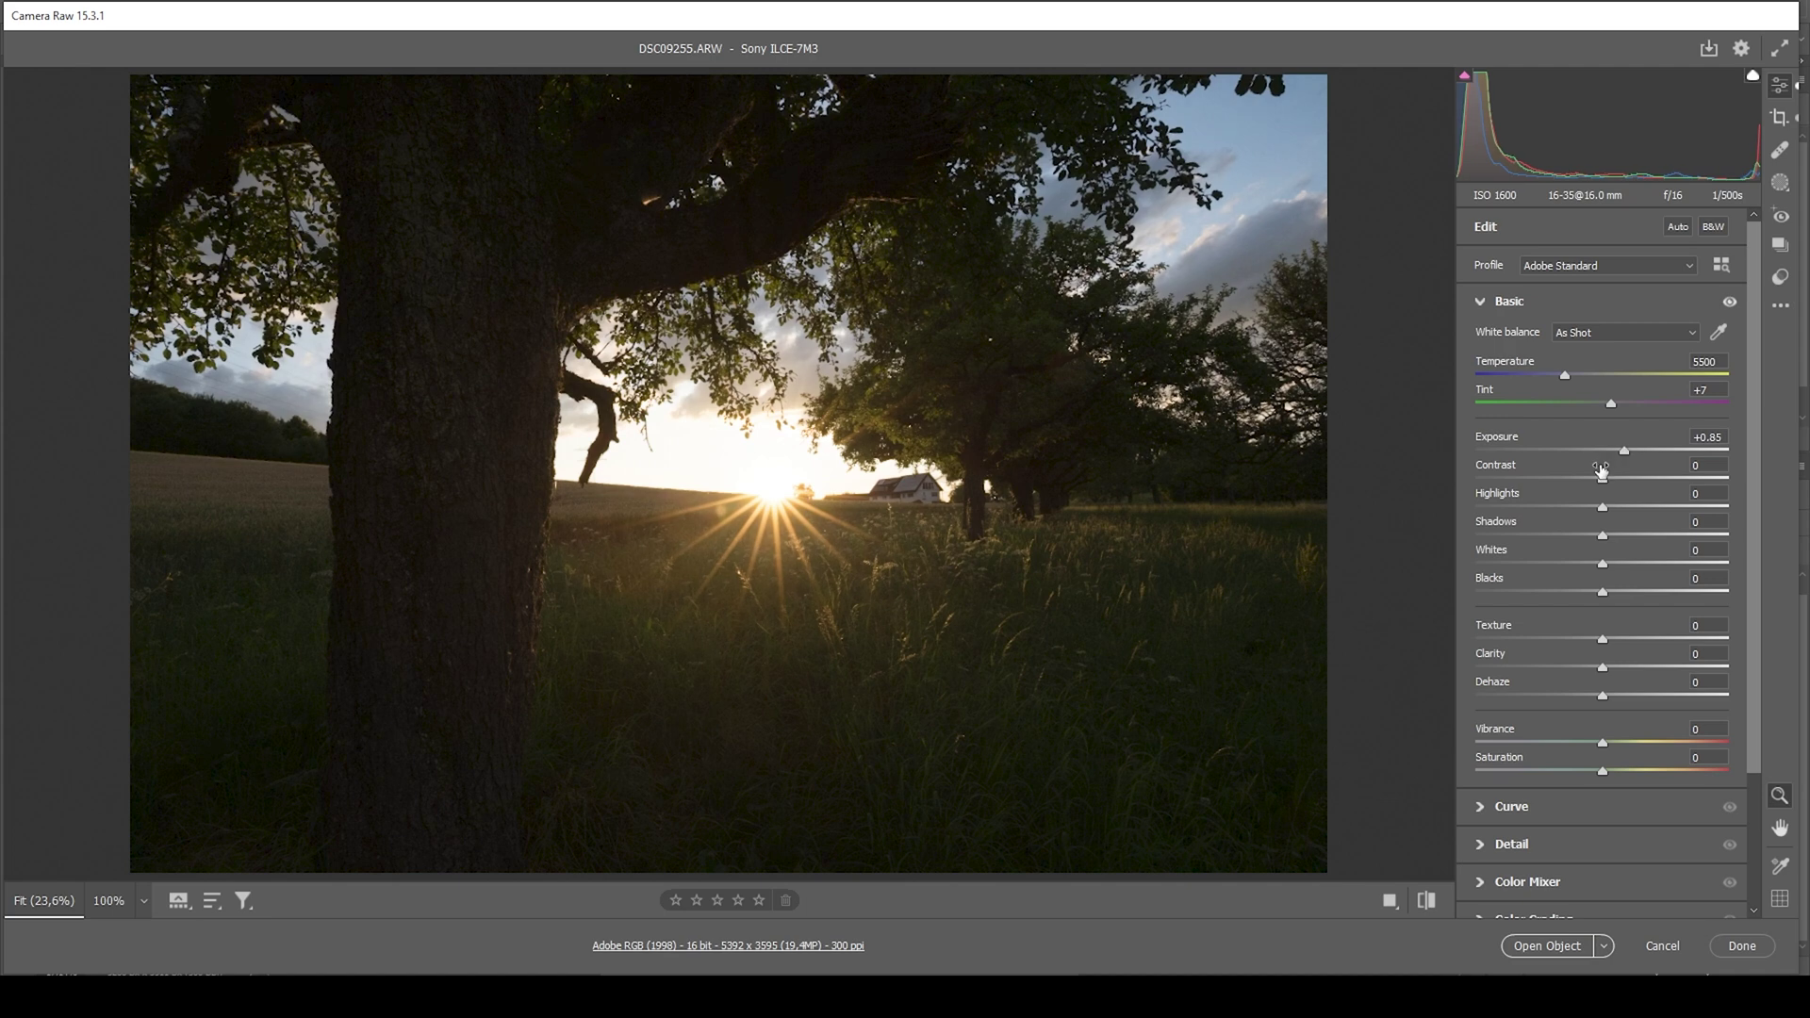
{"action": "left_click_drag", "start_coordinate": [1603, 507], "coordinate": [1527, 506]}
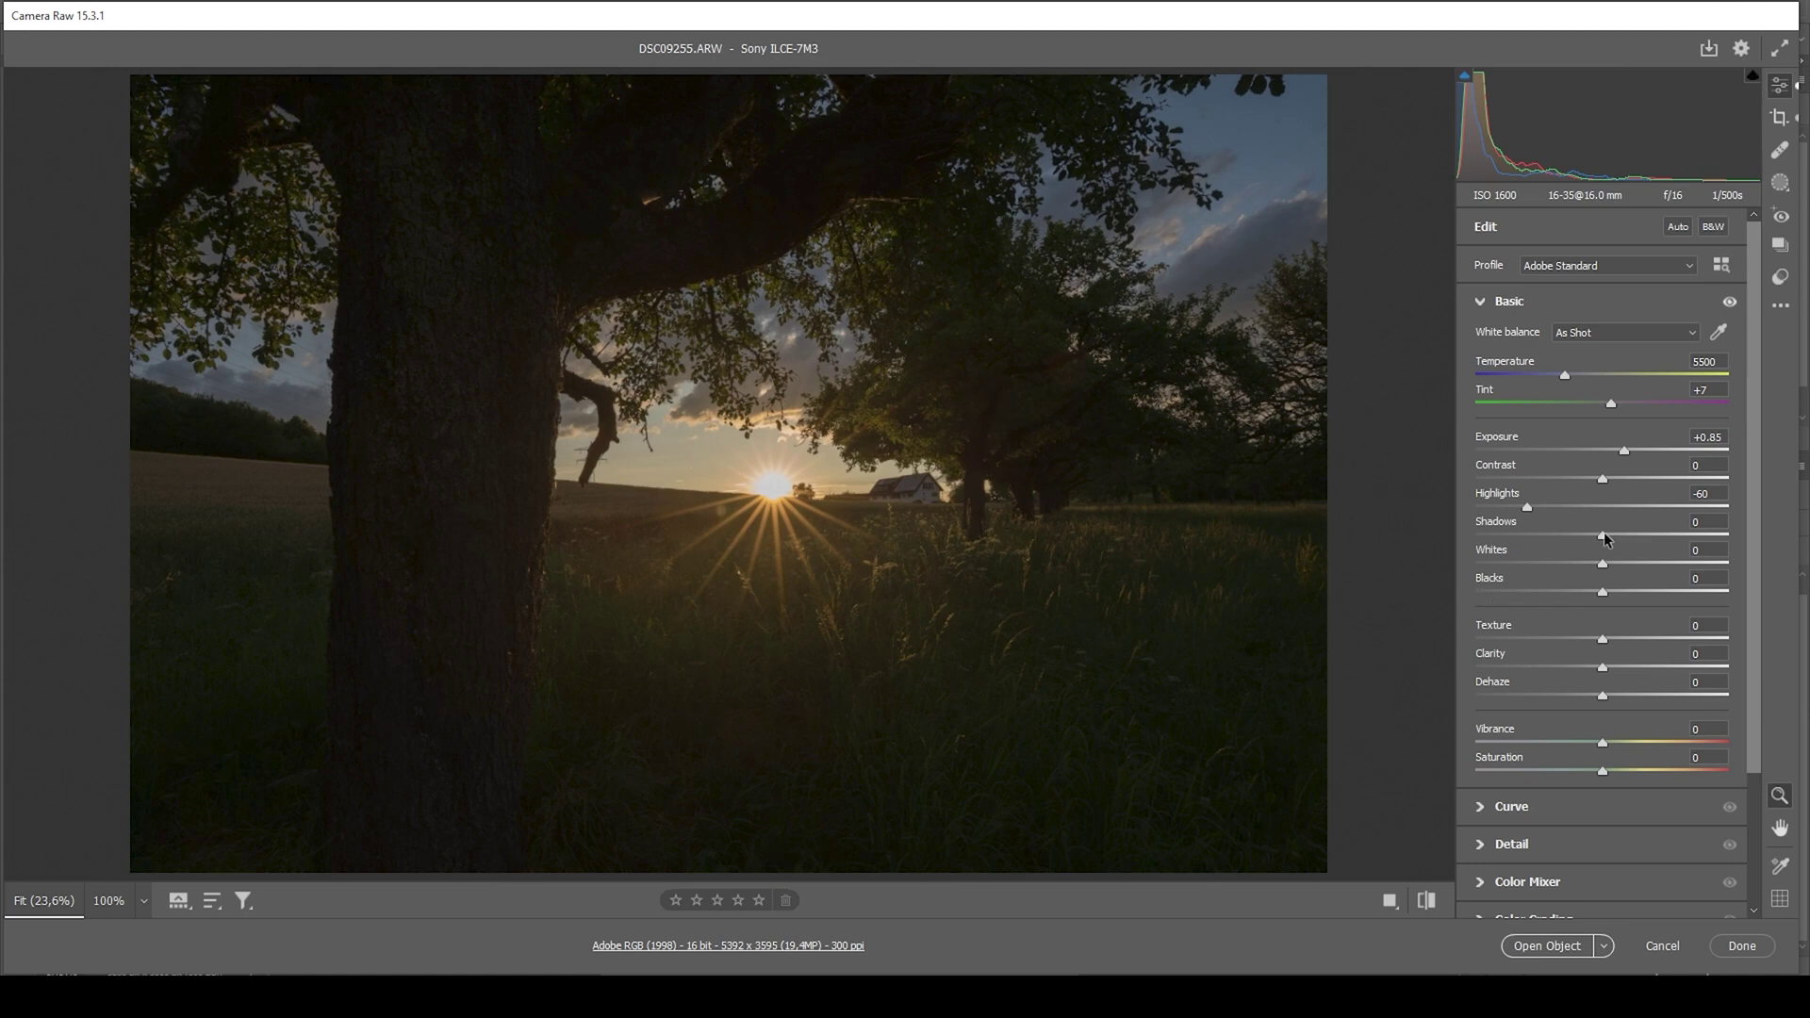
{"action": "left_click_drag", "start_coordinate": [1604, 532], "coordinate": [1766, 547]}
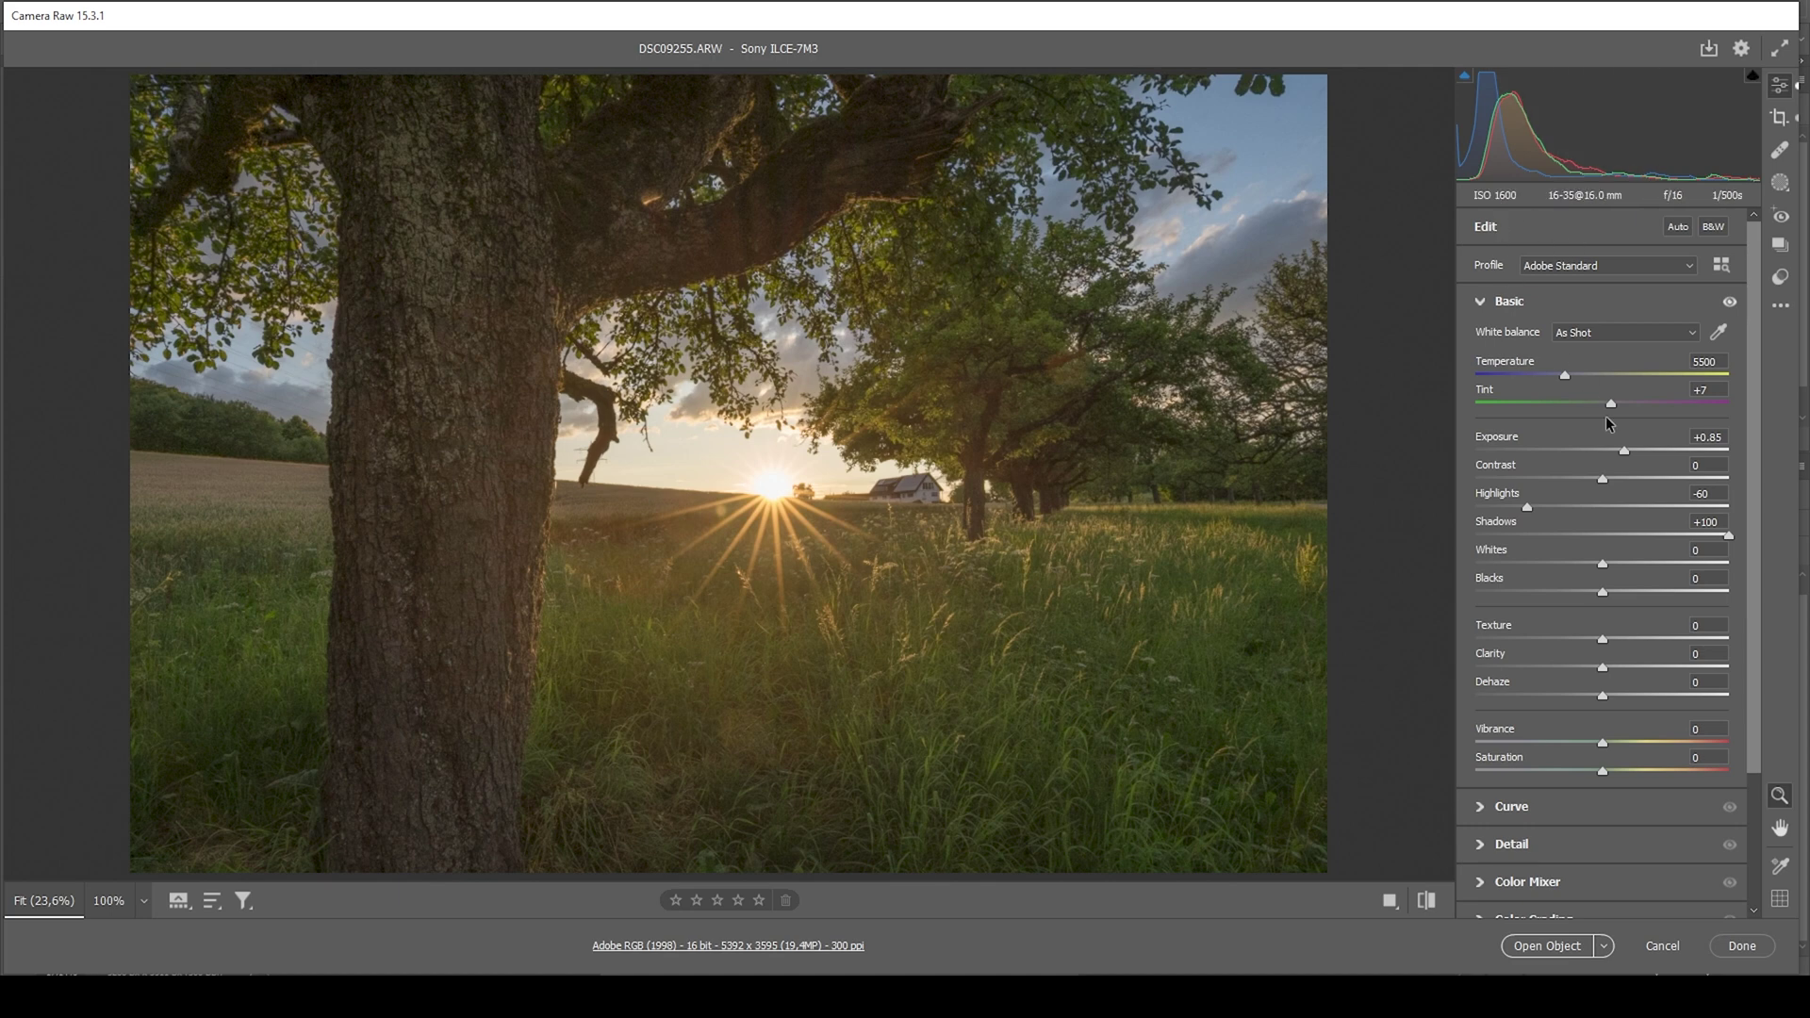
{"action": "left_click", "coordinate": [1597, 590]}
- Set contrast +11, texture +4, clarity -10 and dehaze -13, then compare against the original
{"action": "left_click_drag", "start_coordinate": [1610, 483], "coordinate": [1614, 483]}
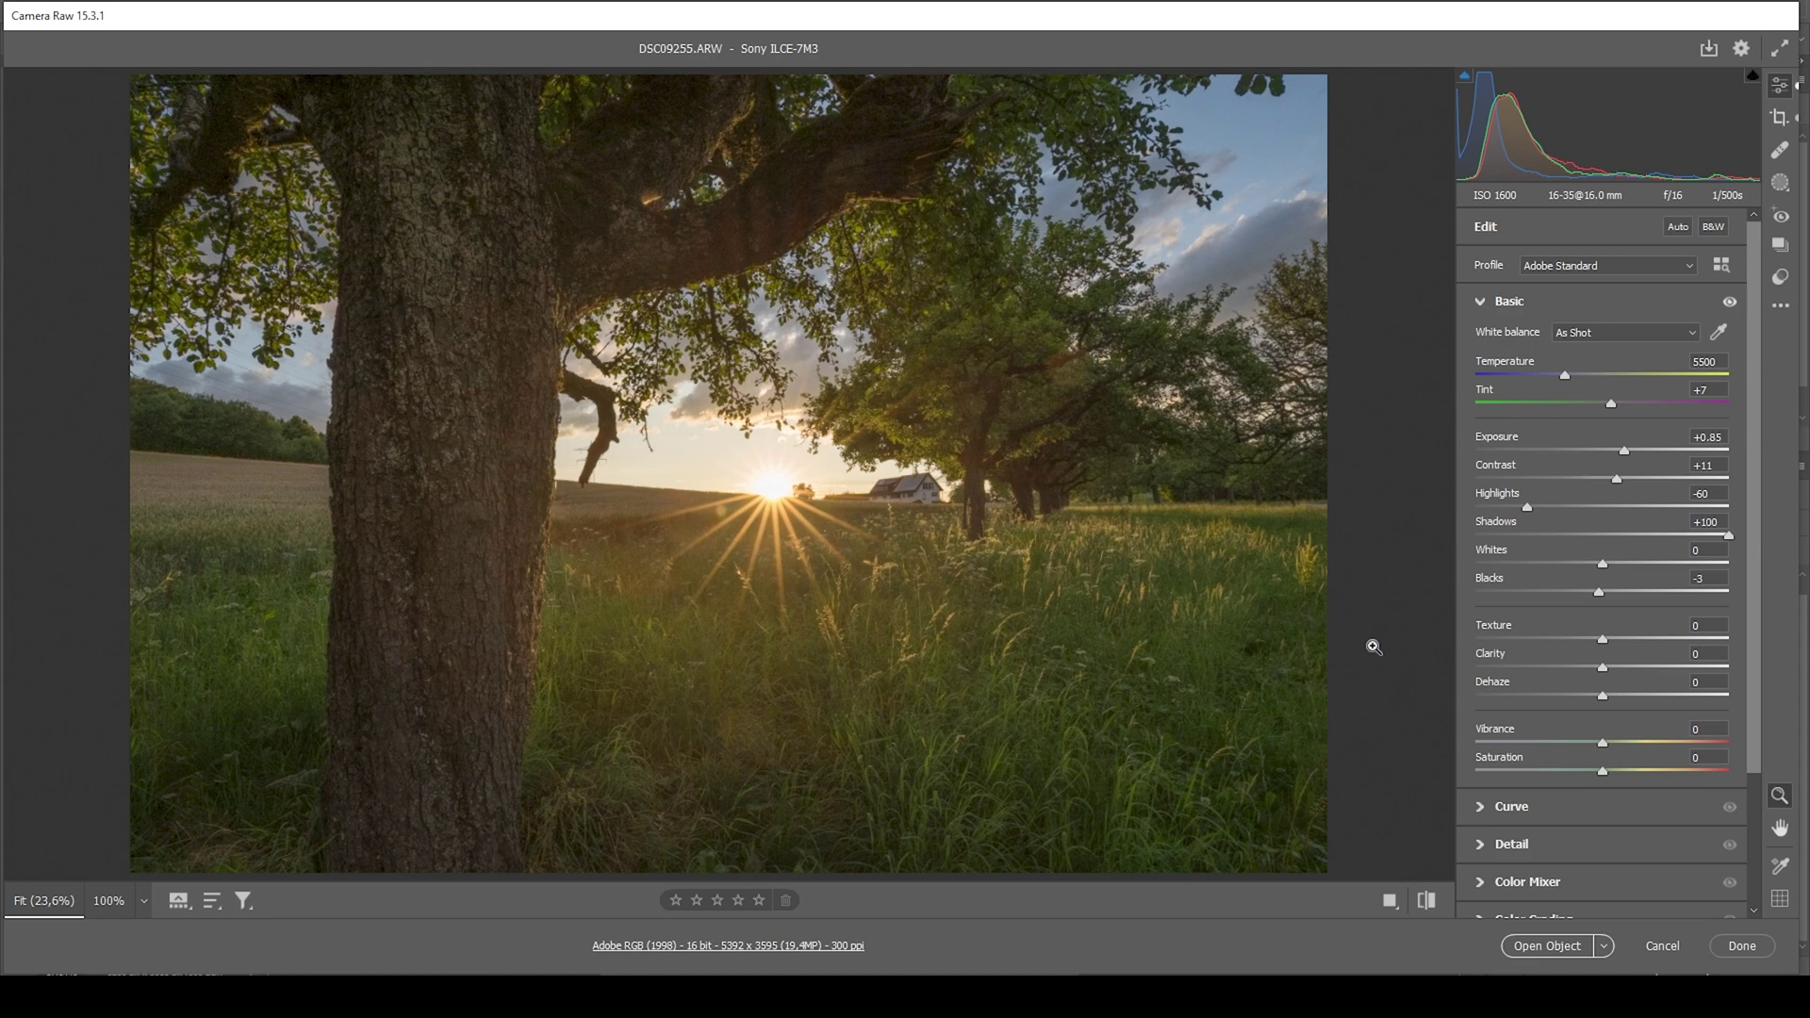
{"action": "left_click_drag", "start_coordinate": [1604, 643], "coordinate": [1608, 641]}
{"action": "left_click_drag", "start_coordinate": [1601, 667], "coordinate": [1593, 697]}
{"action": "left_click_drag", "start_coordinate": [1592, 695], "coordinate": [1620, 743]}
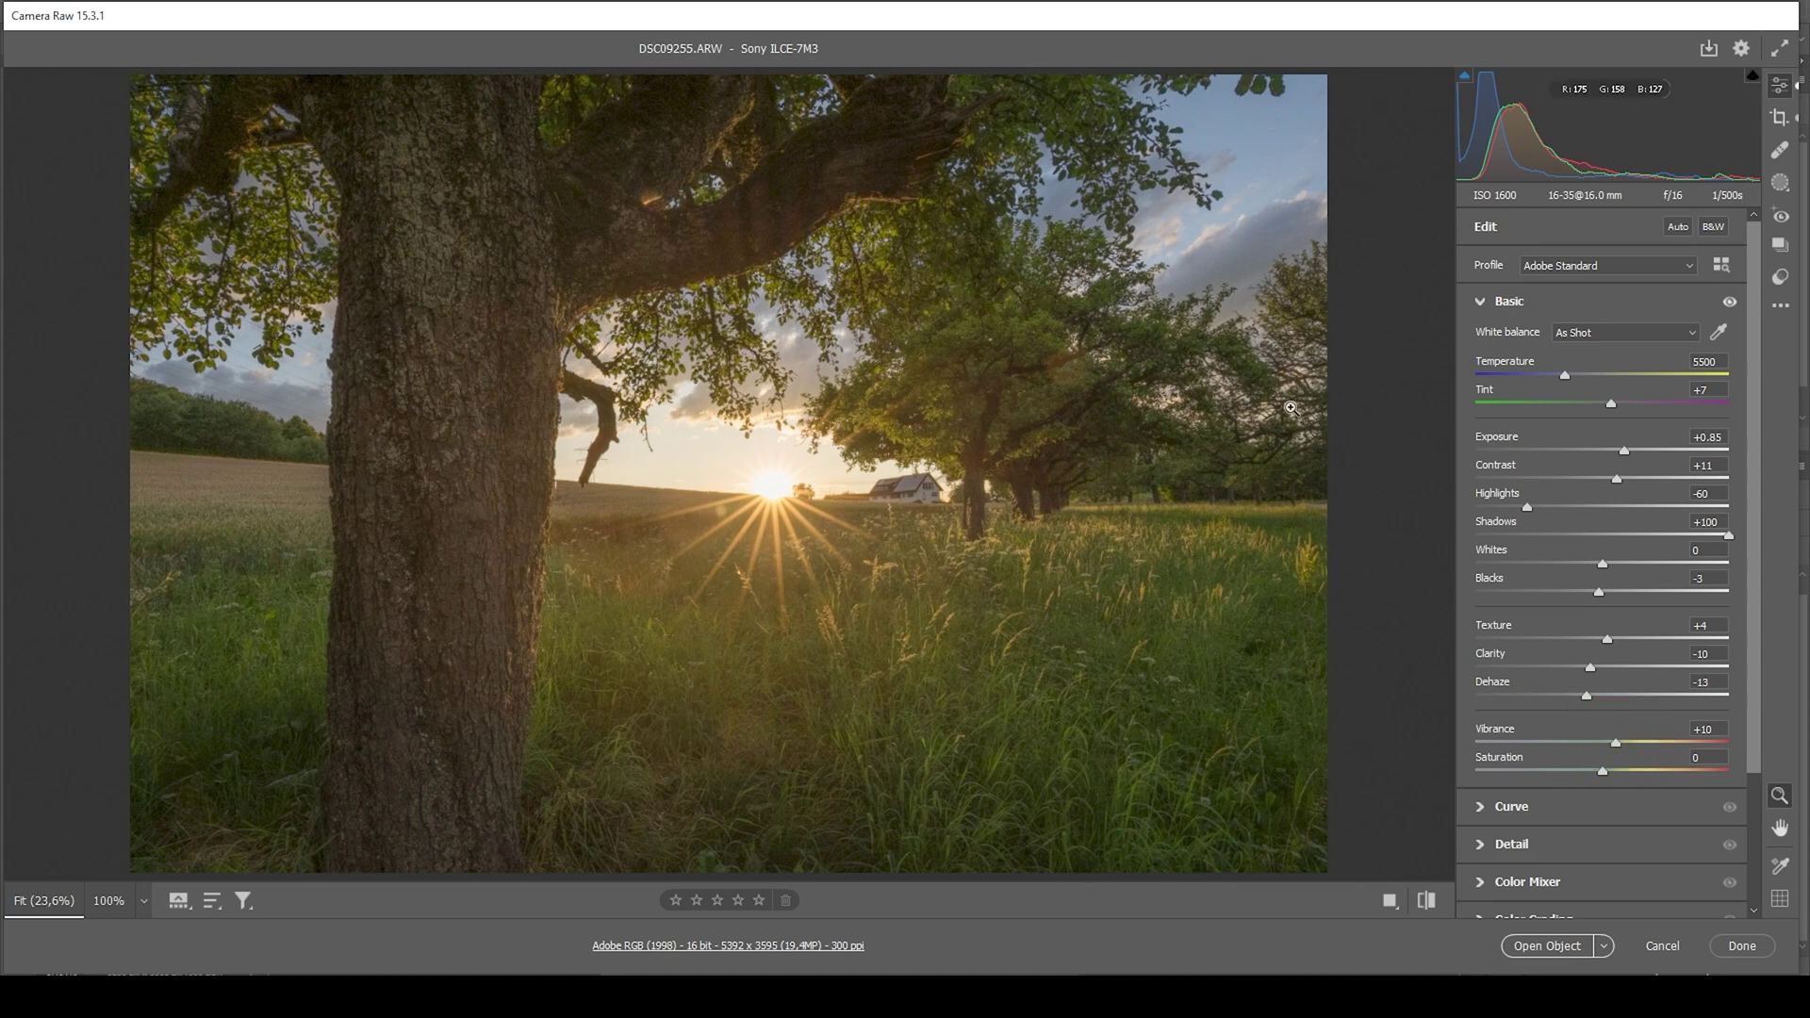
{"action": "left_click", "coordinate": [1430, 905]}
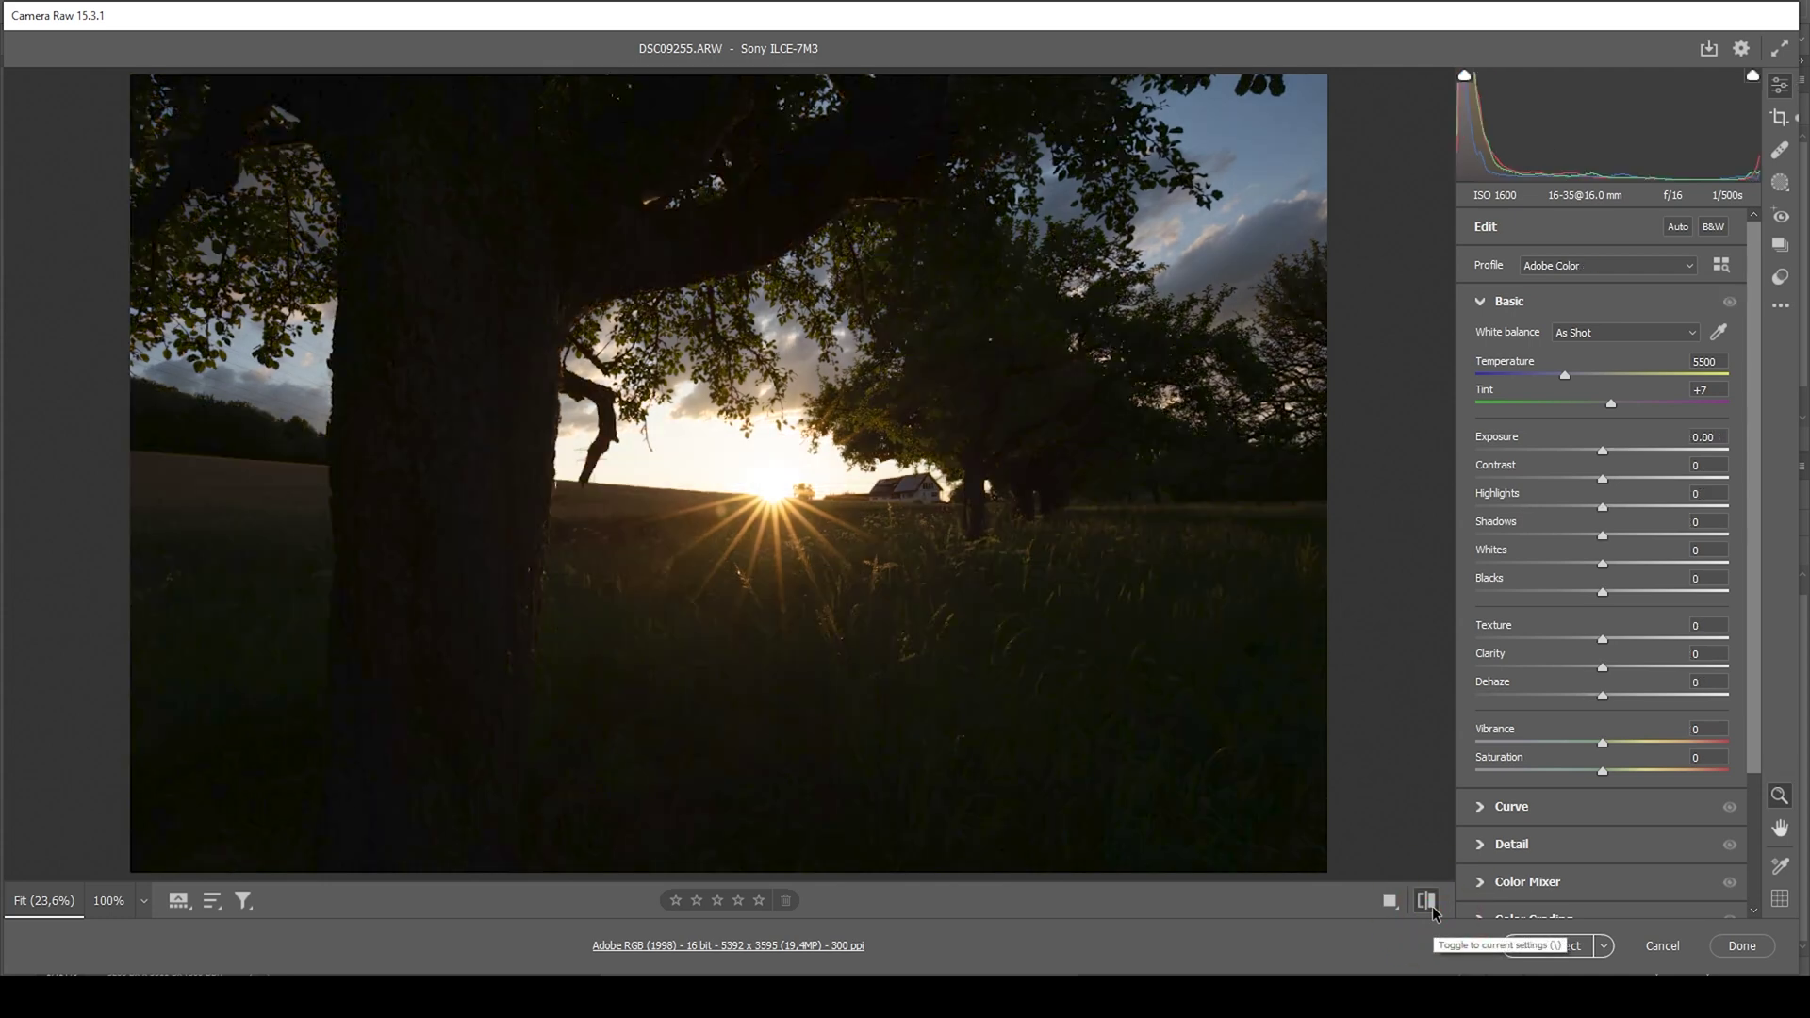
{"action": "left_click", "coordinate": [1429, 903]}
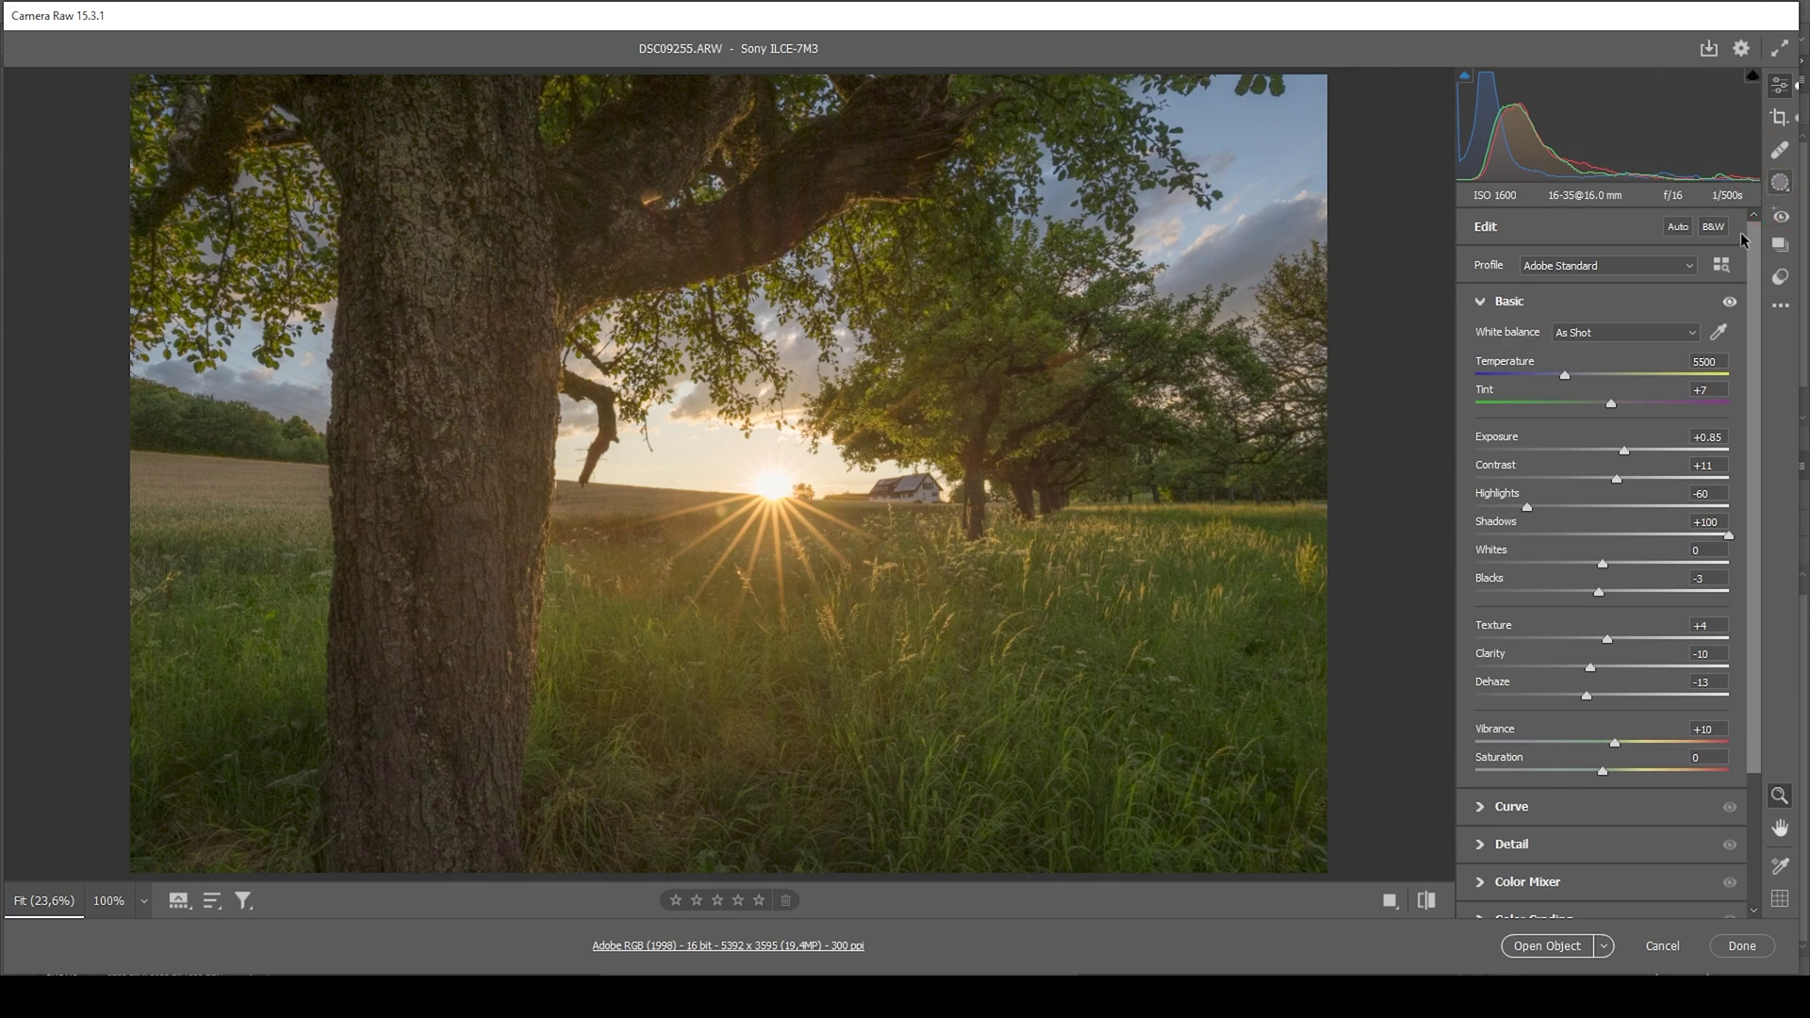
{"action": "left_click", "coordinate": [1781, 184]}
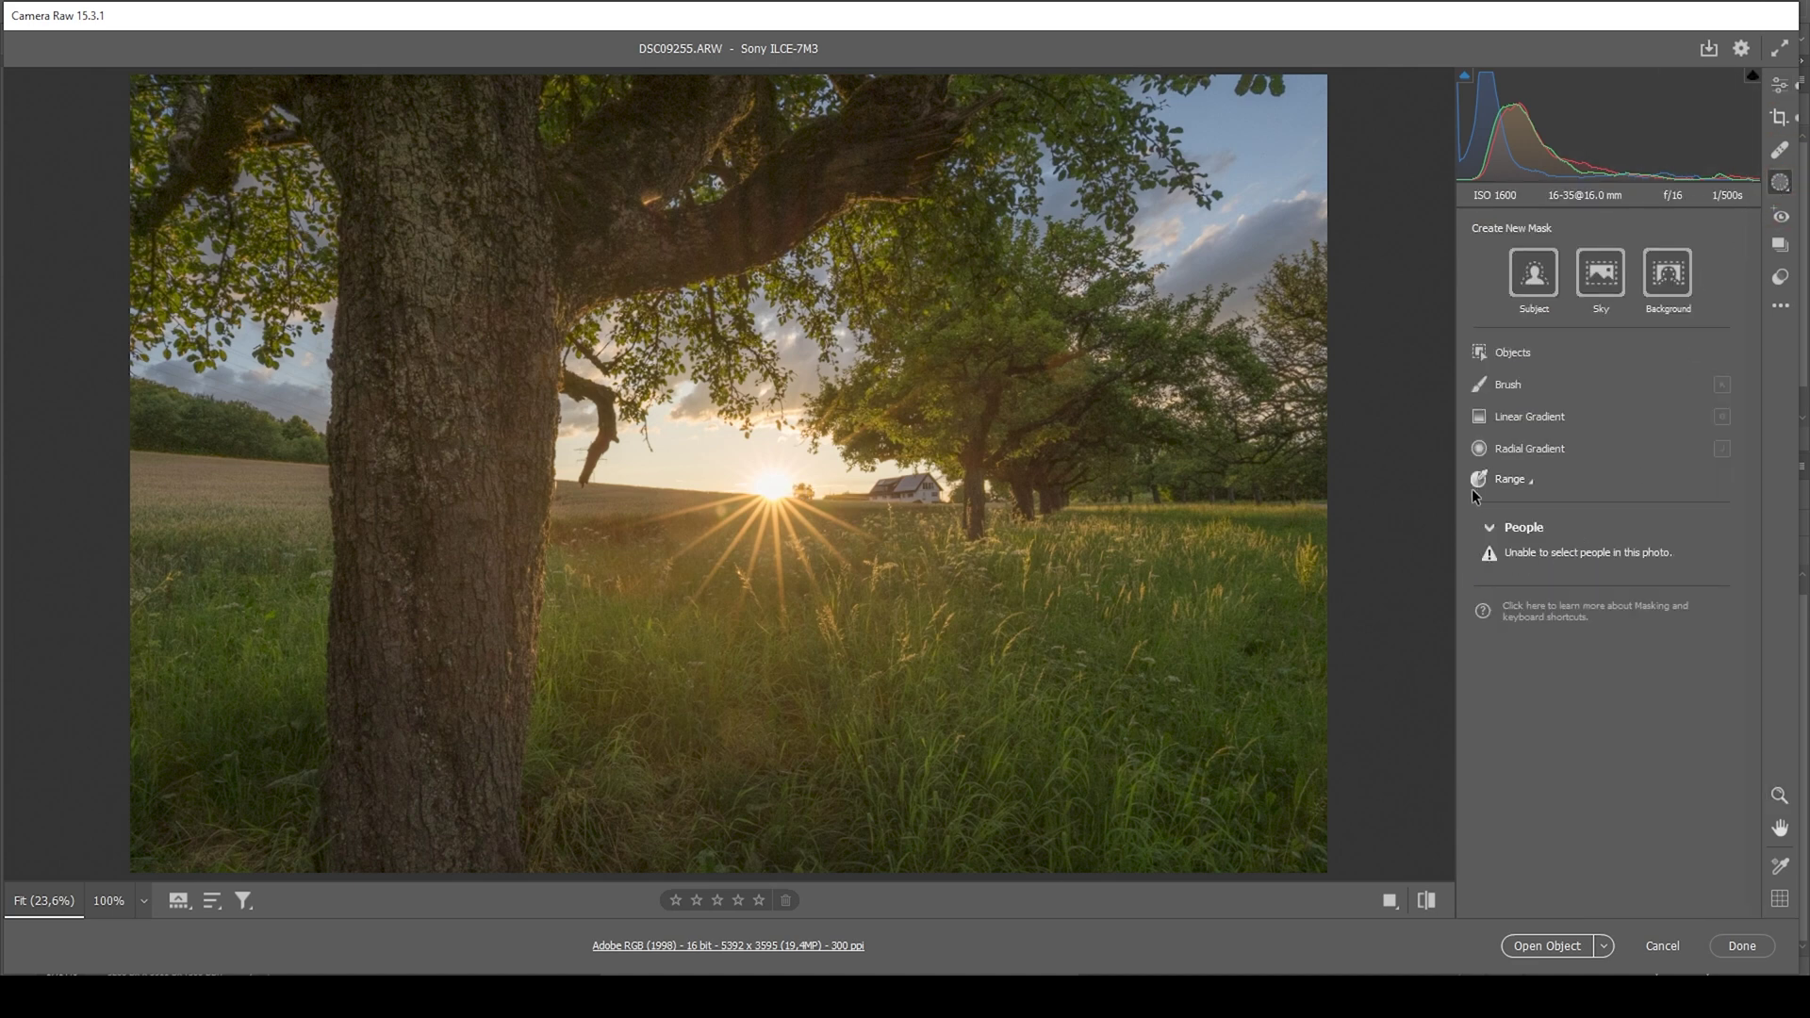
- Draw a radial gradient ellipse around the sun, tilt it with the horizon, and invert it
{"action": "left_click", "coordinate": [1518, 458]}
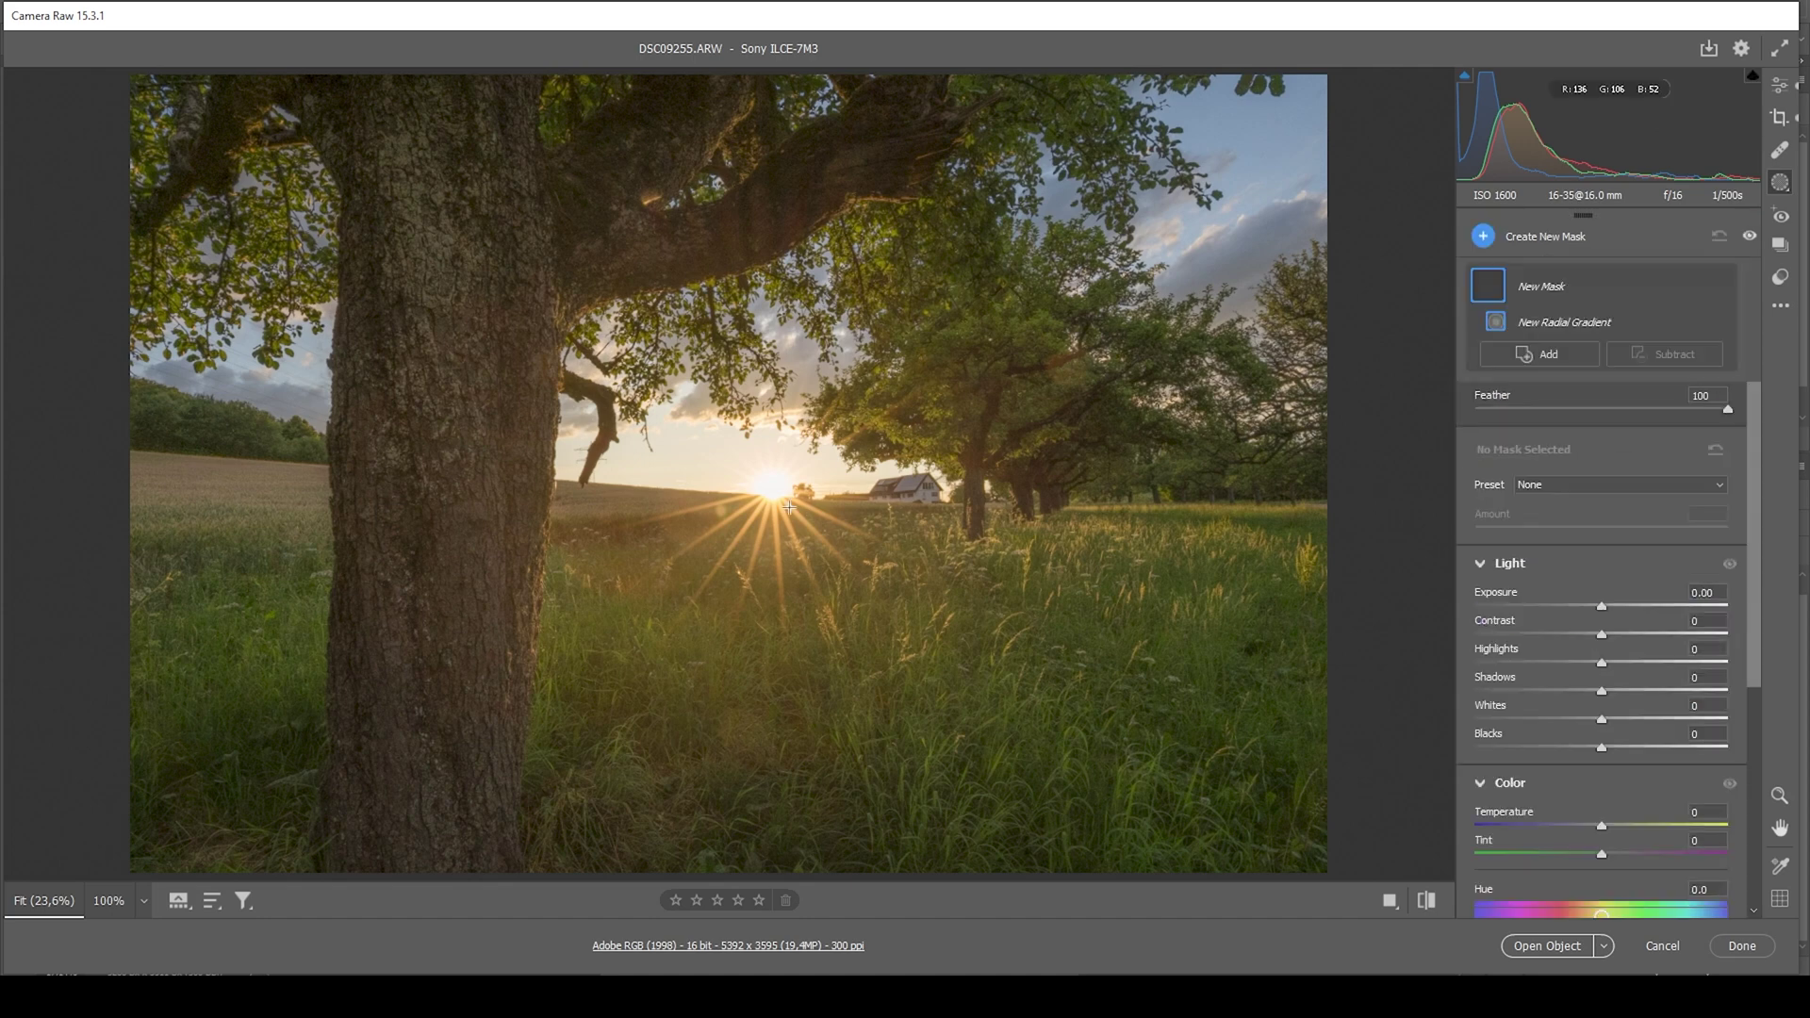
{"action": "mouse_move", "coordinate": [750, 488]}
{"action": "left_mouse_down"}
{"action": "mouse_move", "coordinate": [868, 542]}
{"action": "mouse_move", "coordinate": [737, 464]}
{"action": "left_mouse_up"}
{"action": "mouse_move", "coordinate": [950, 468]}
{"action": "left_mouse_down"}
{"action": "mouse_move", "coordinate": [958, 513]}
{"action": "mouse_move", "coordinate": [940, 483]}
{"action": "left_mouse_up"}
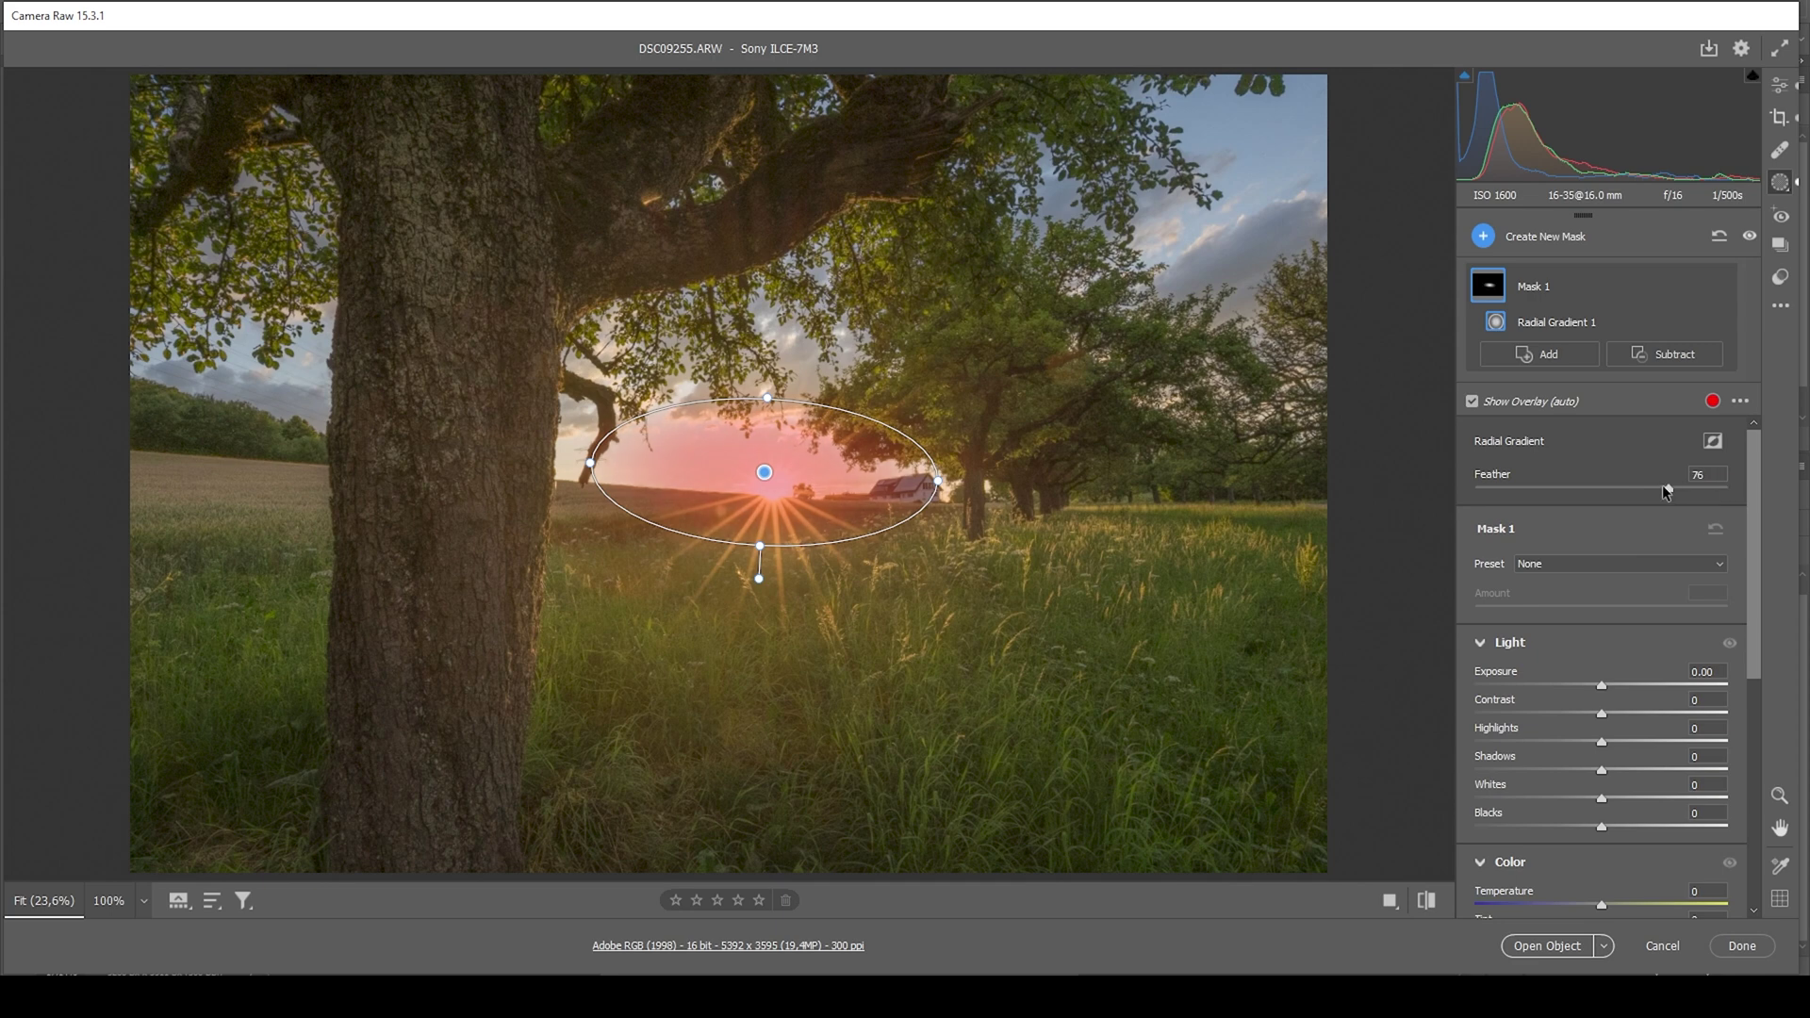
{"action": "left_click", "coordinate": [1713, 440]}
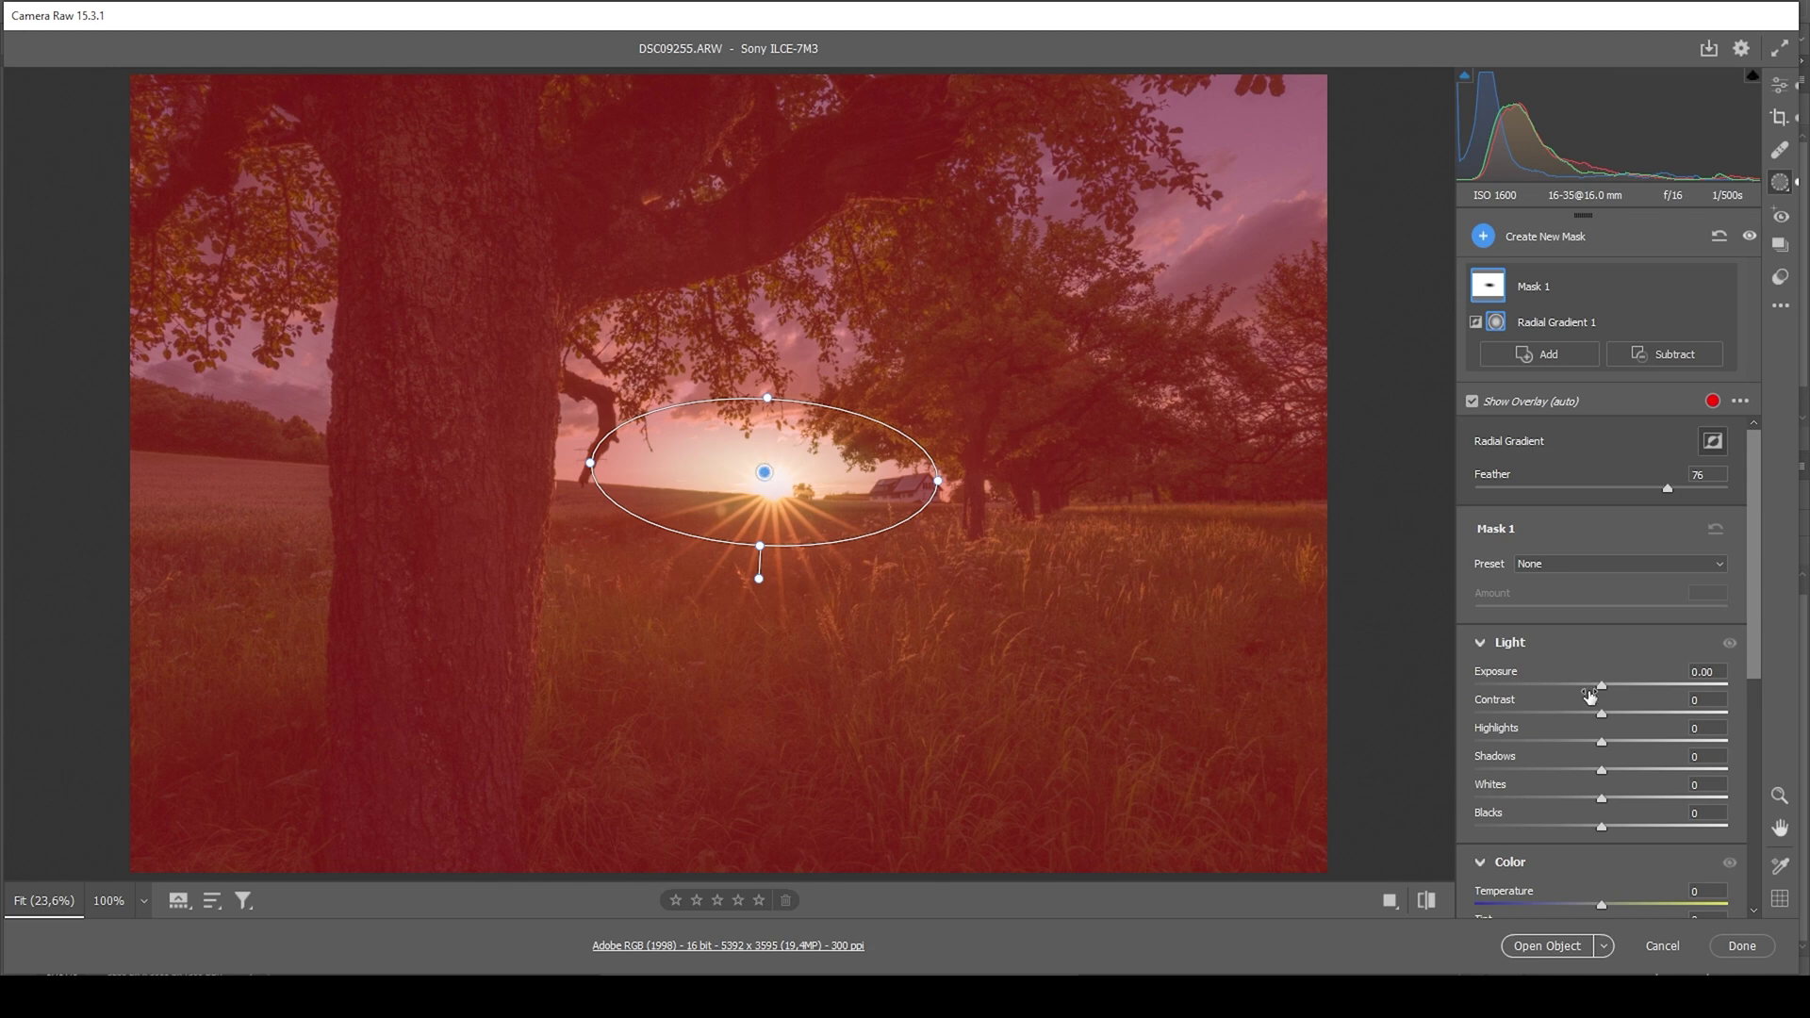
- Raise whites to +60 outside the ellipse and nudge and flatten the ellipse
{"action": "left_click", "coordinate": [1606, 804]}
{"action": "left_click_drag", "start_coordinate": [1606, 803], "coordinate": [1652, 803]}
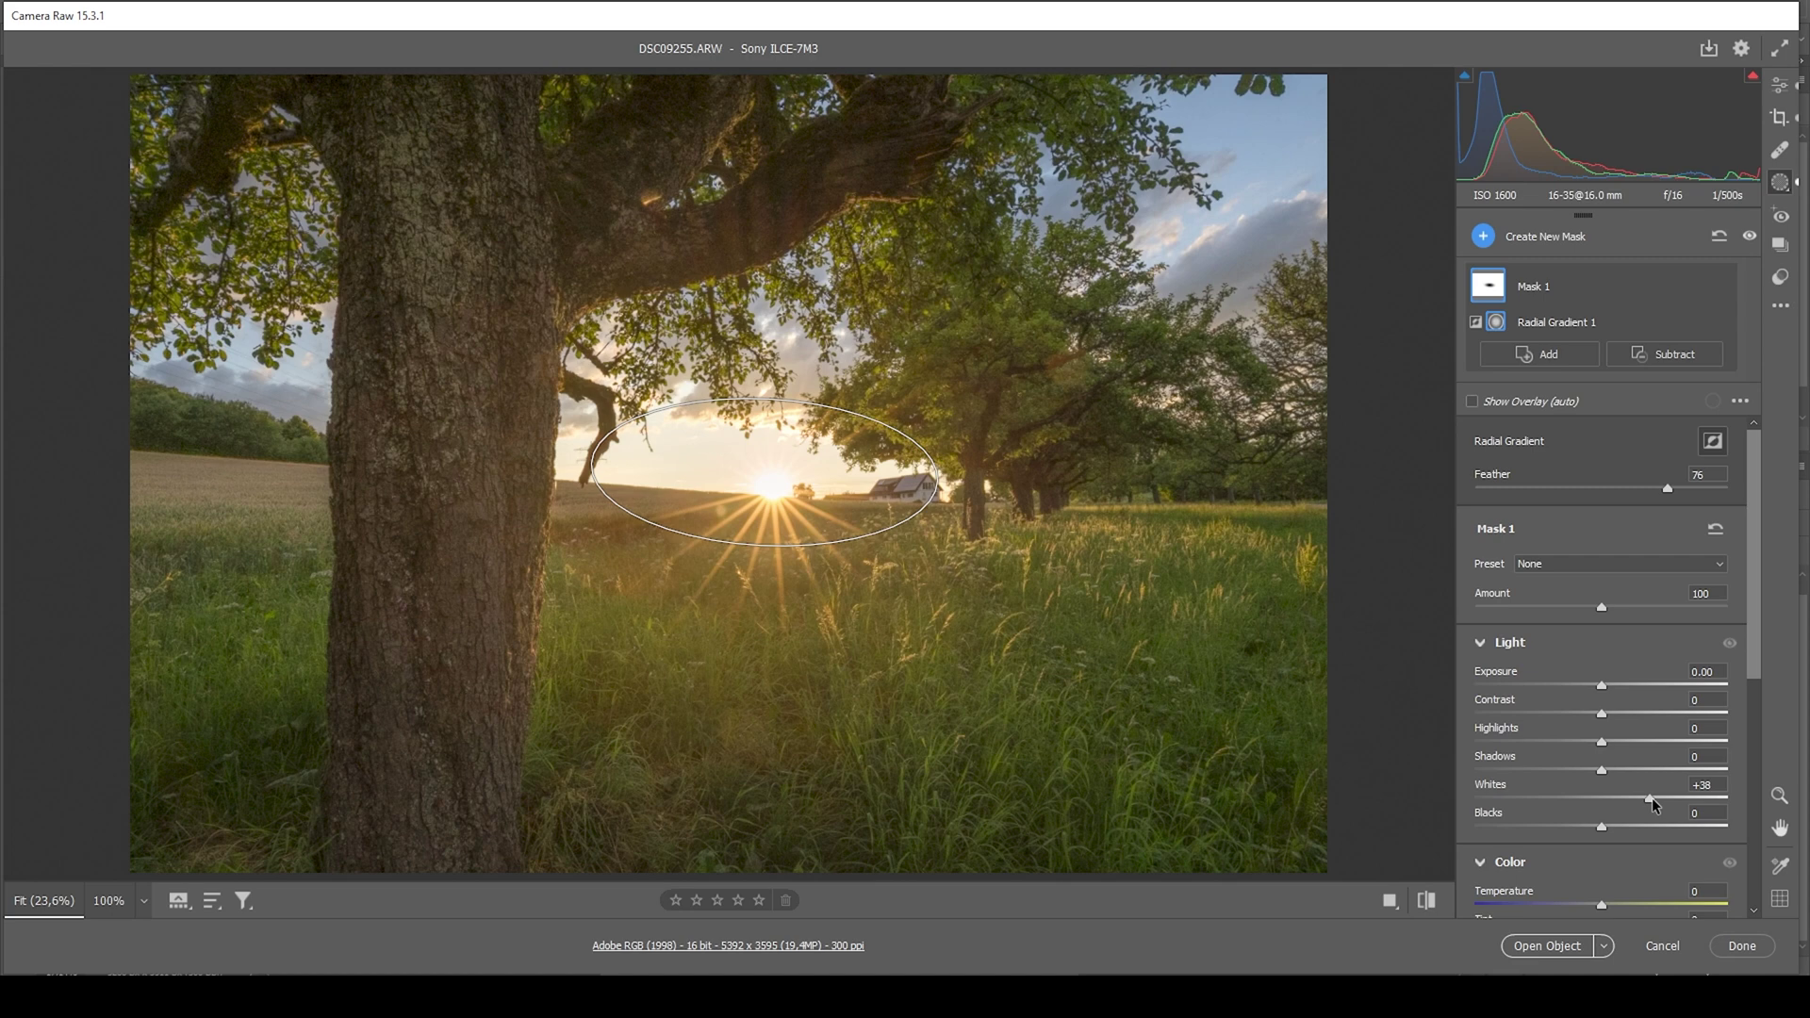
{"action": "left_click_drag", "start_coordinate": [1662, 797], "coordinate": [1680, 800]}
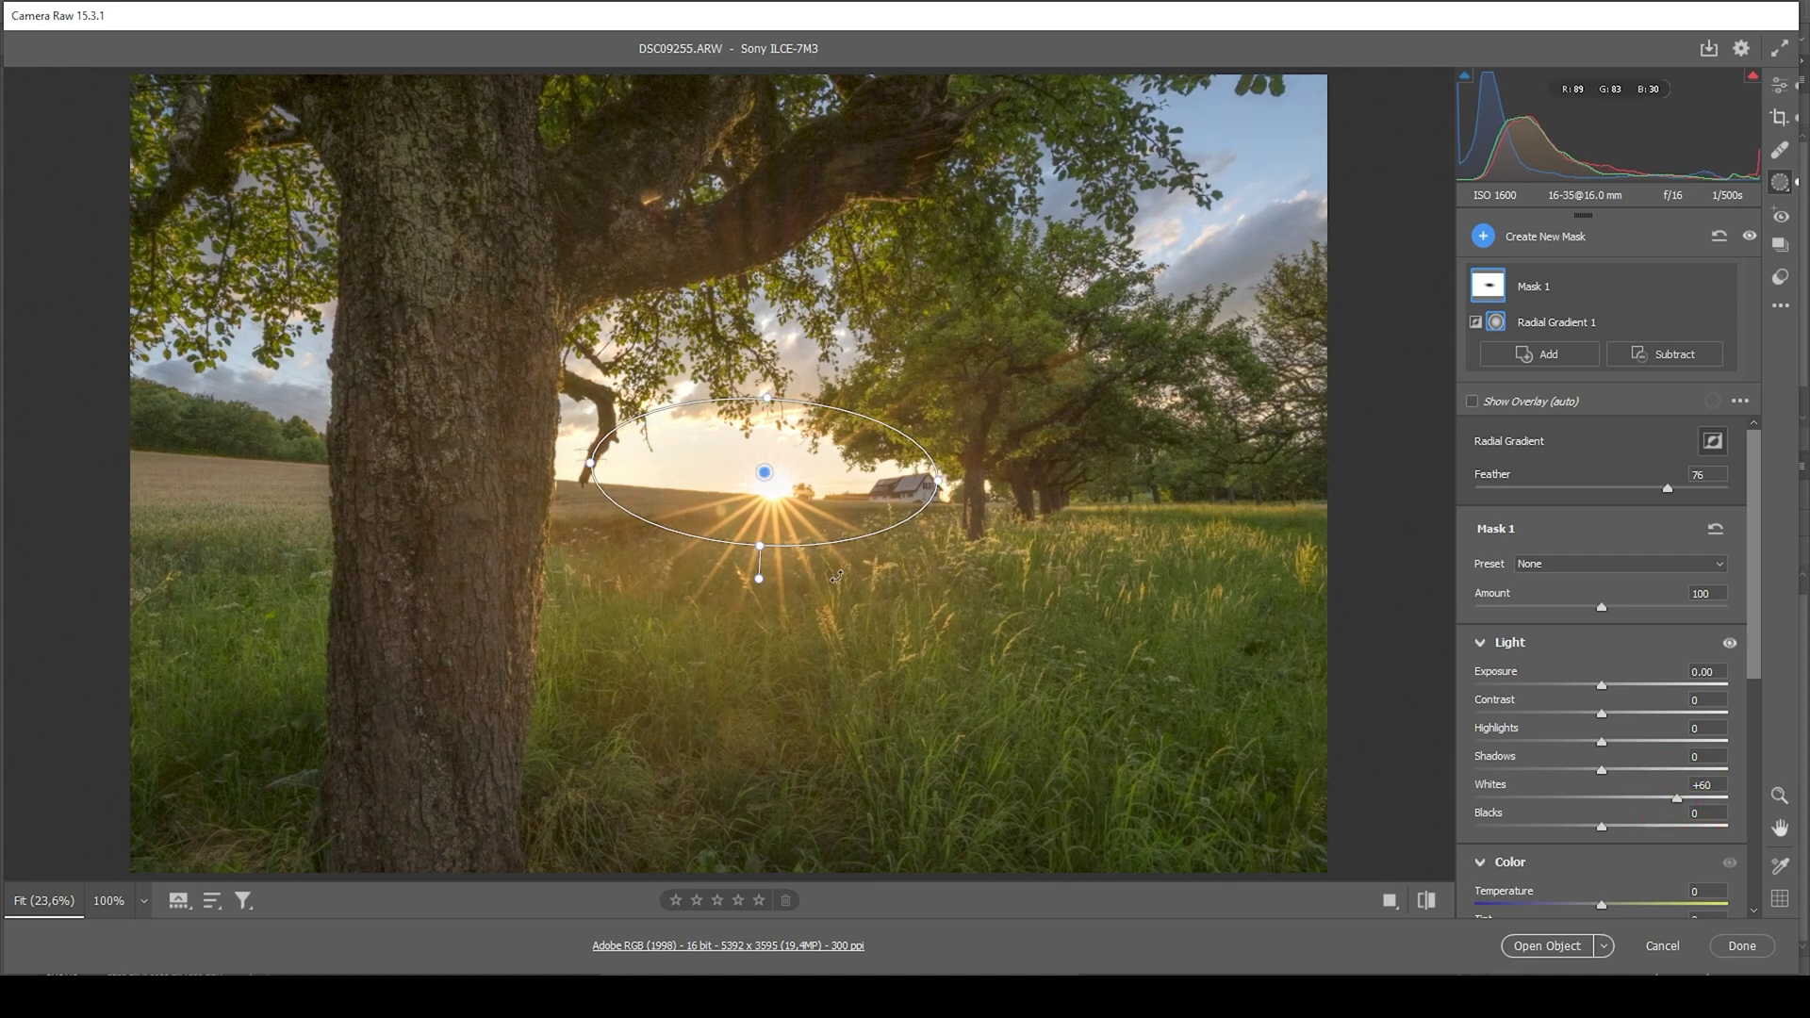
{"action": "left_click_drag", "start_coordinate": [755, 473], "coordinate": [772, 486]}
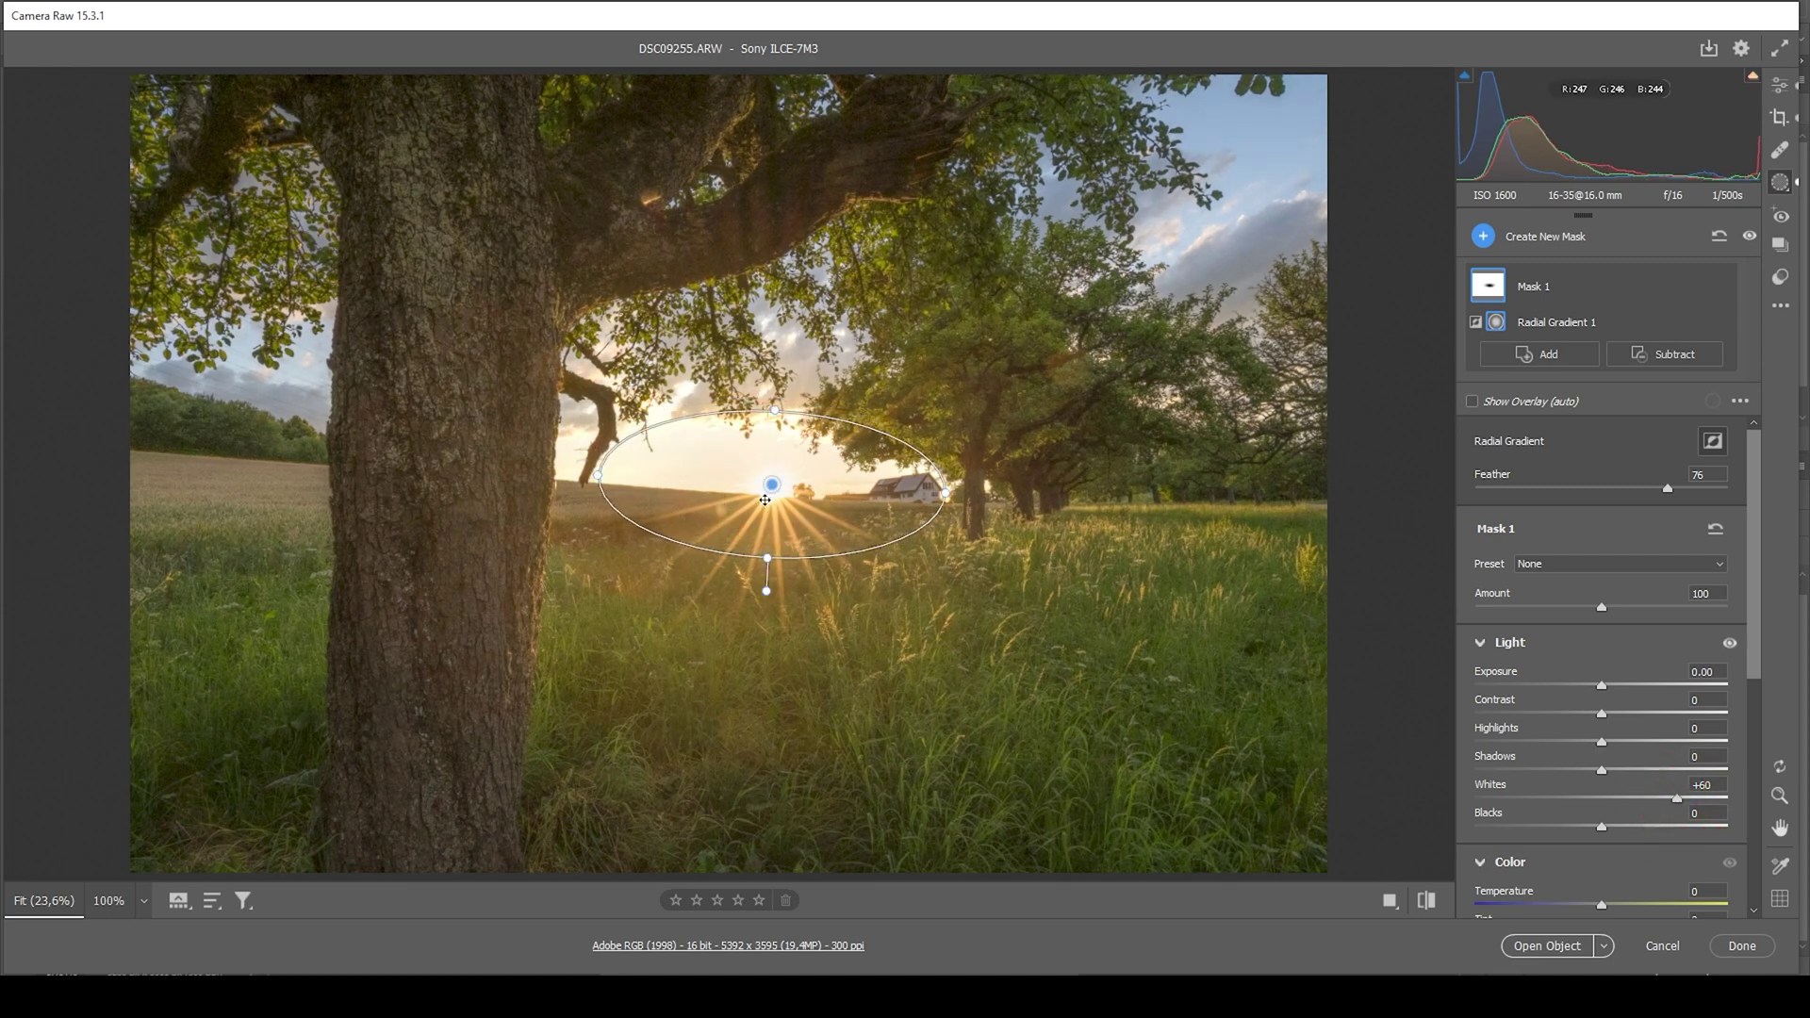
{"action": "left_click", "coordinate": [771, 488]}
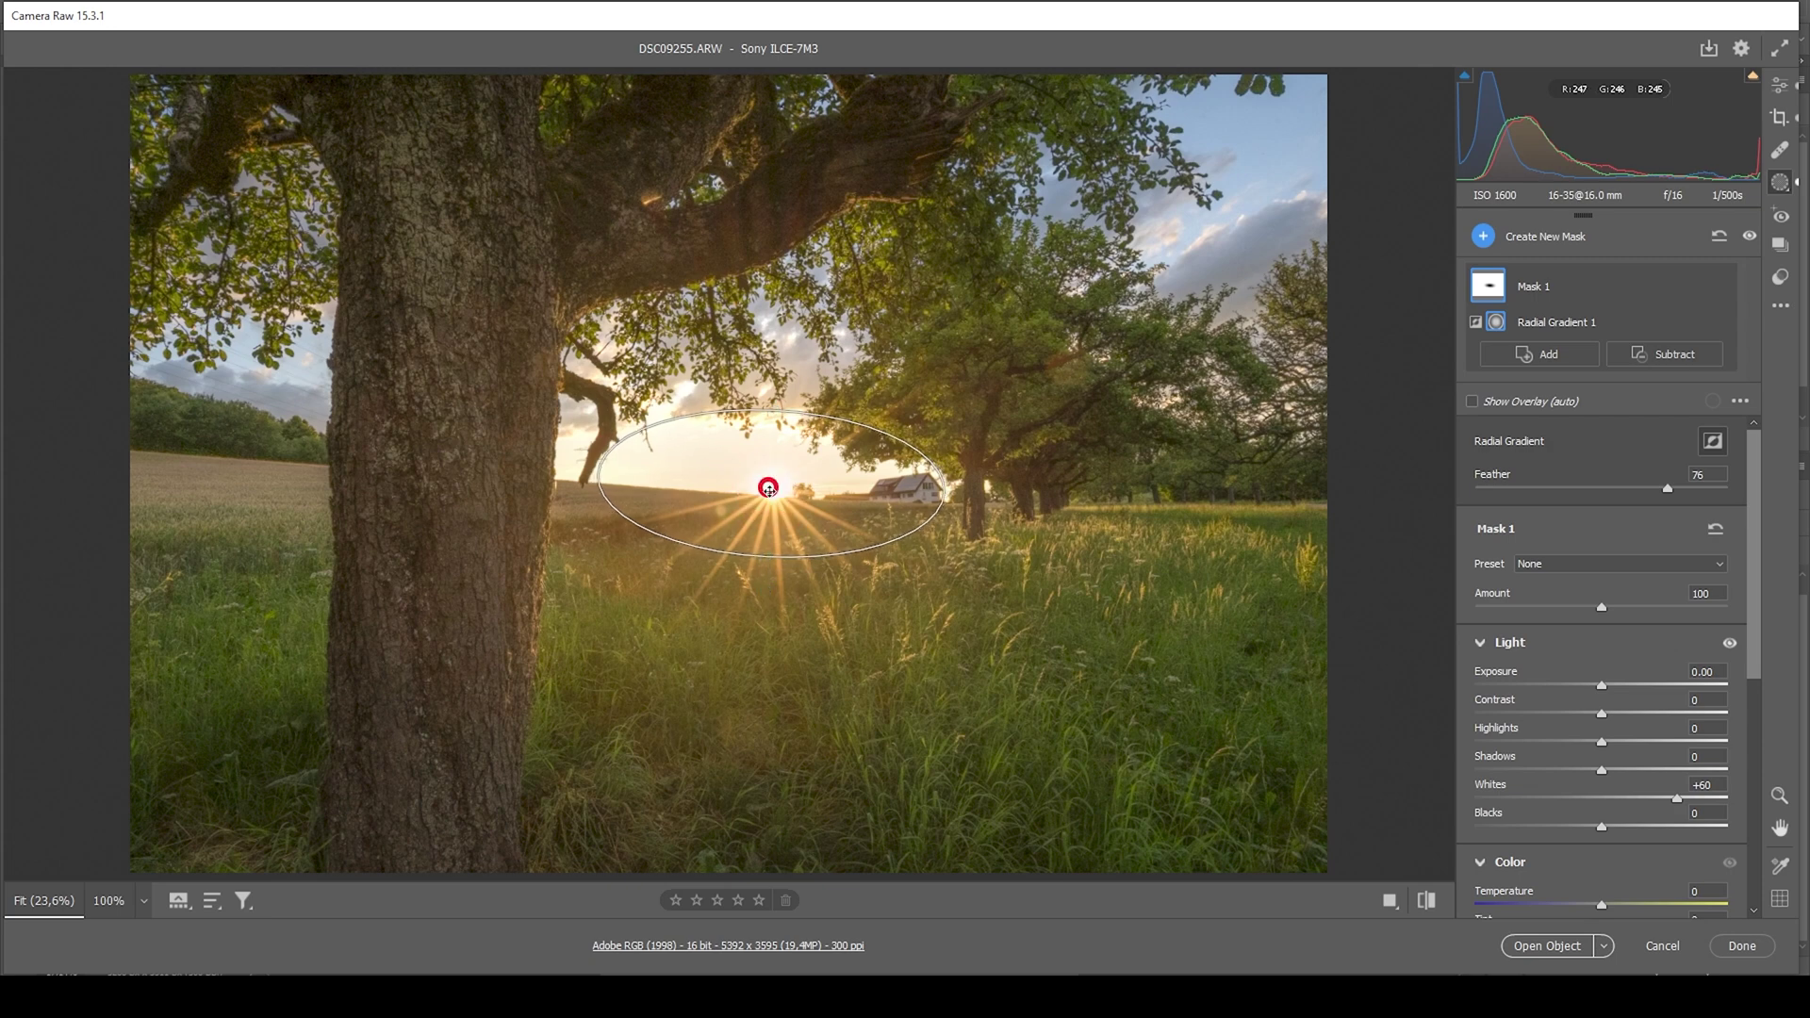
{"action": "left_click", "coordinate": [768, 493]}
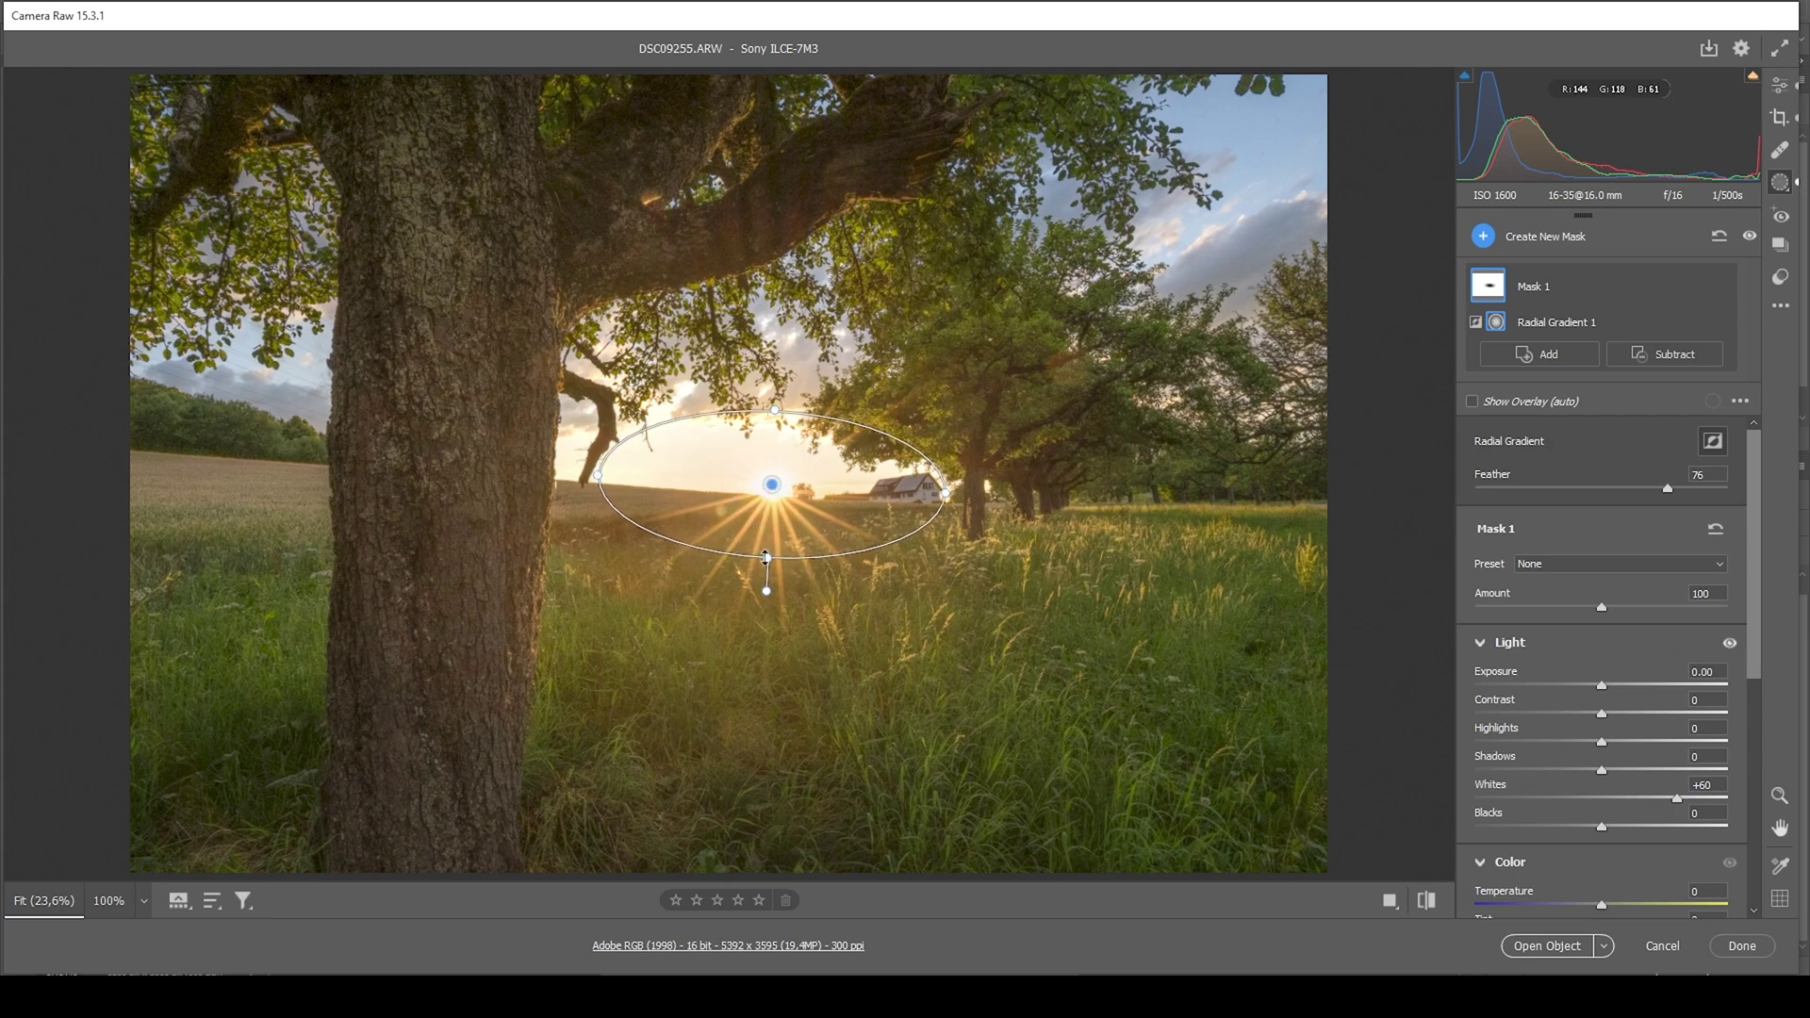
{"action": "left_click_drag", "start_coordinate": [768, 558], "coordinate": [769, 555]}
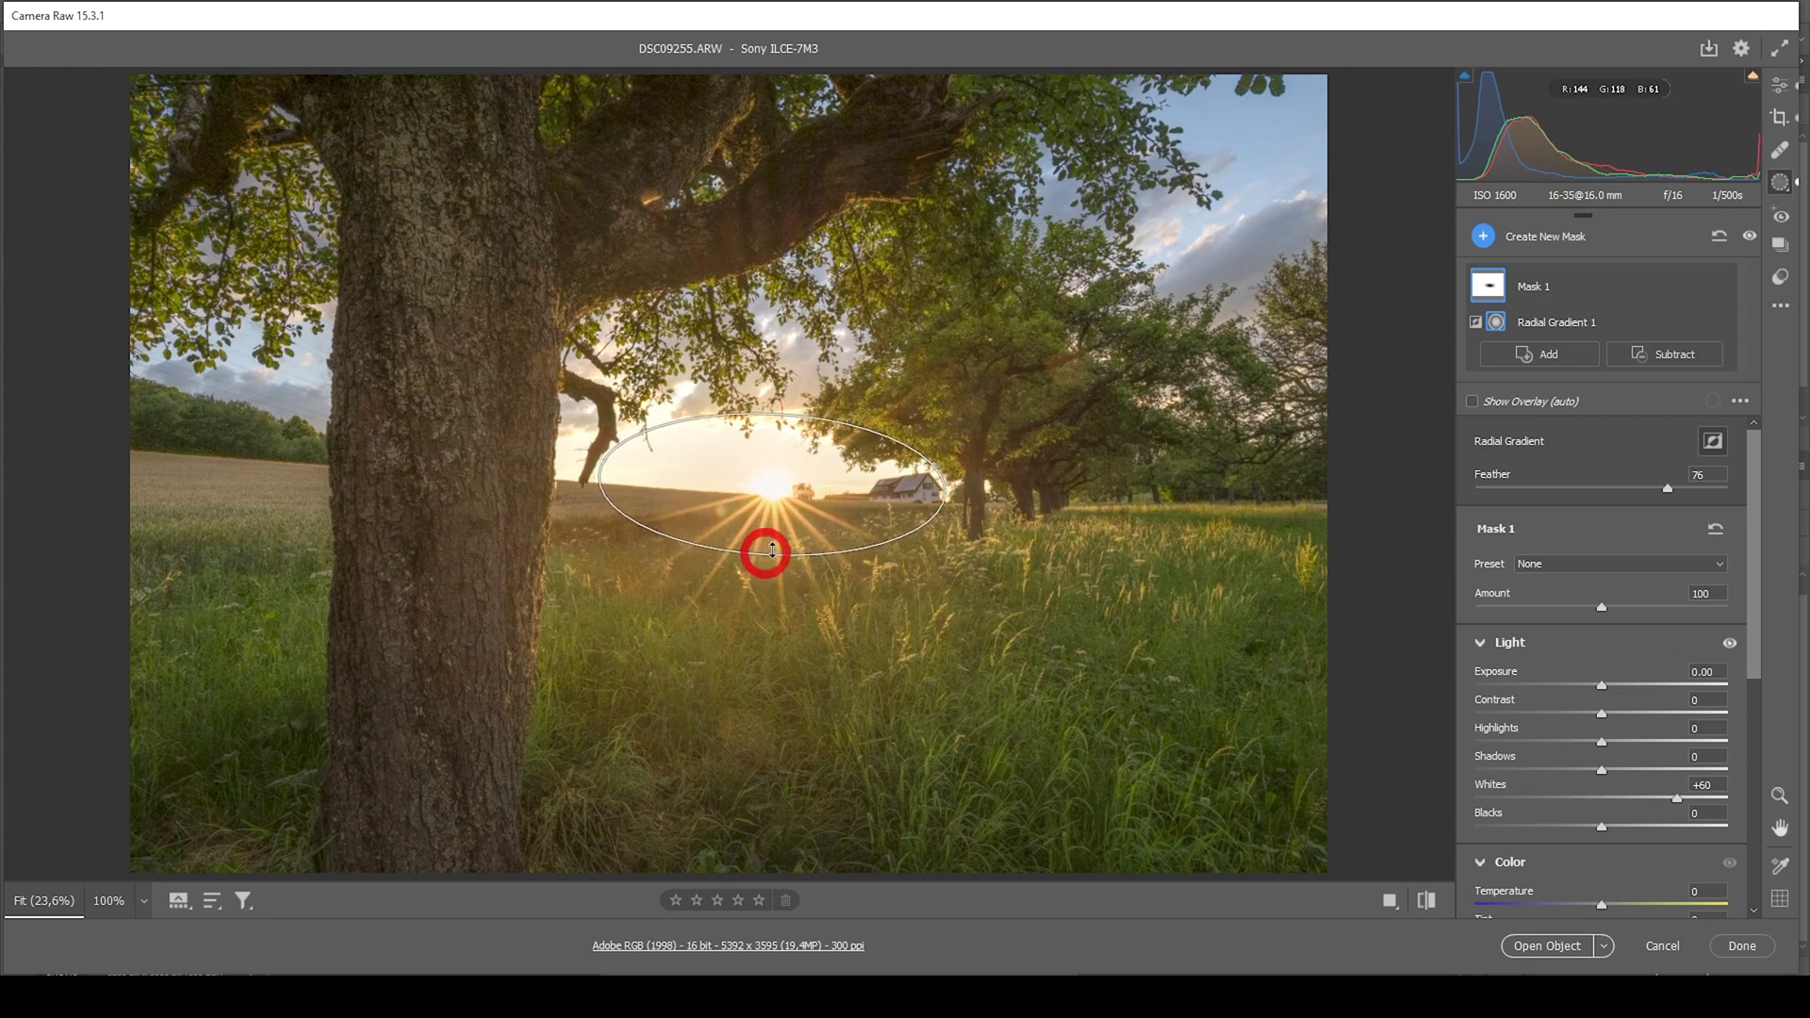
{"action": "left_click", "coordinate": [1484, 236]}
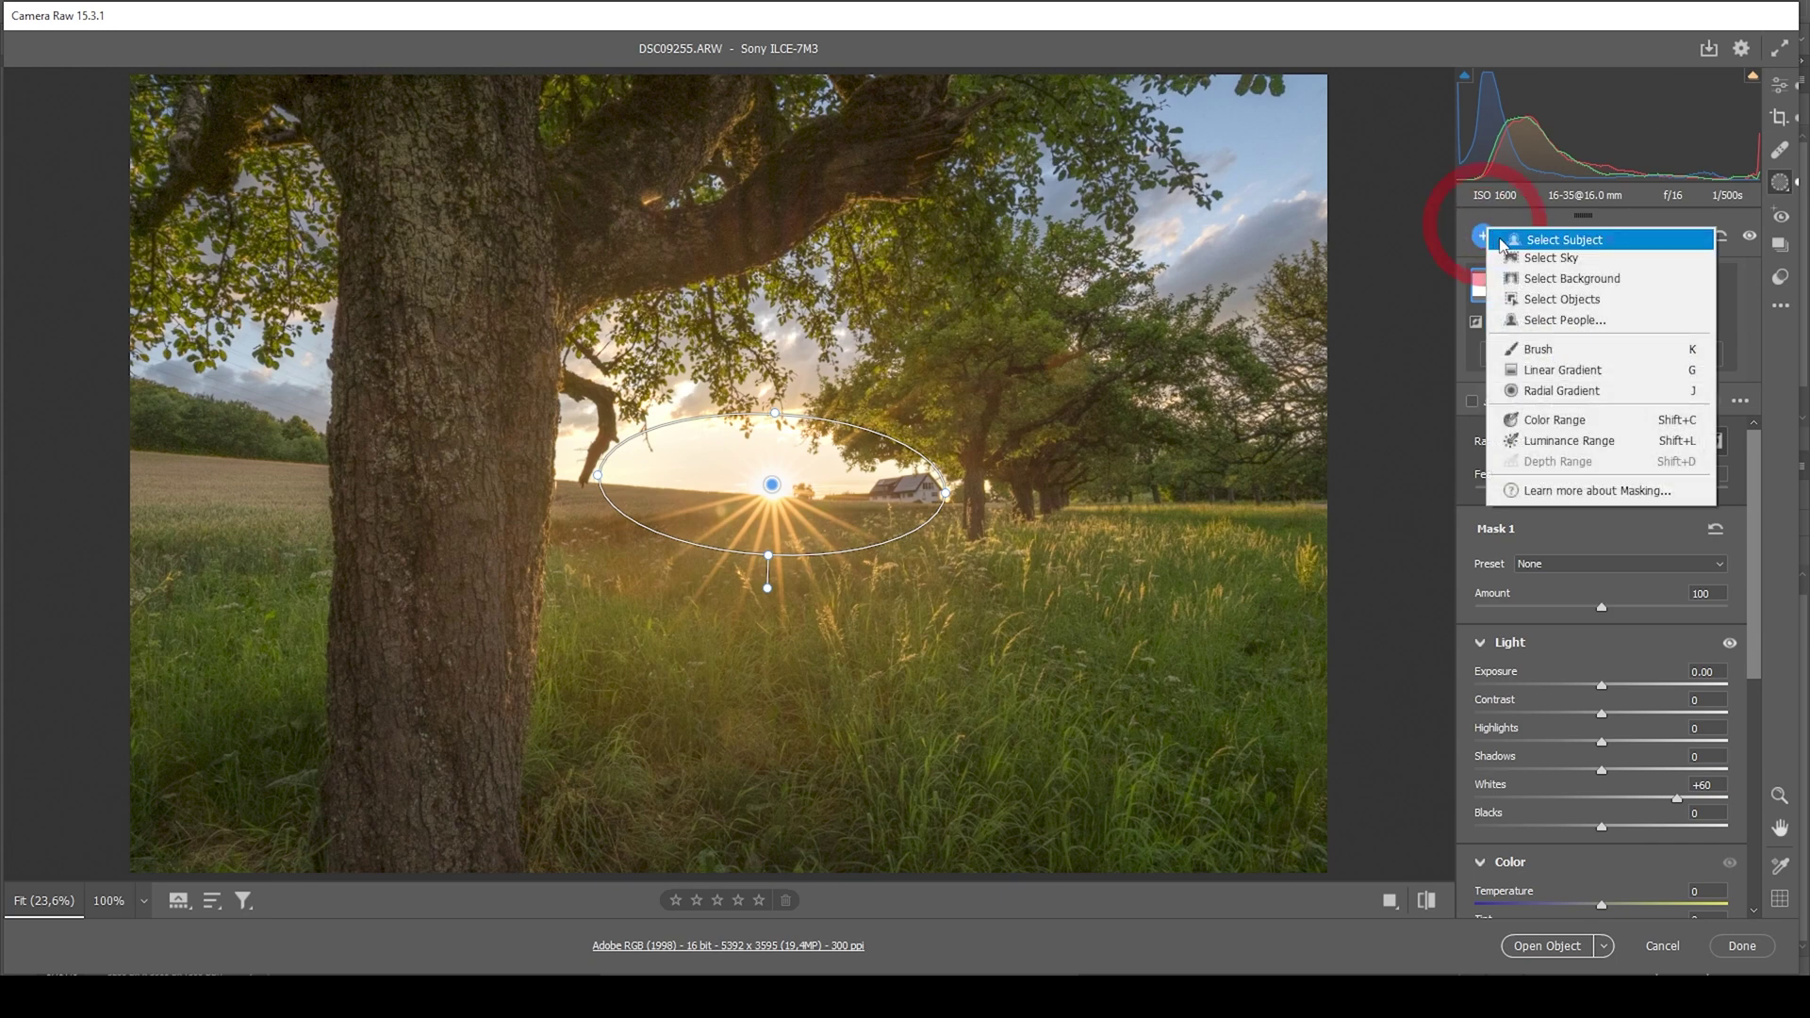
- Draw a second small radial gradient centred on the sun and lift its blacks to +59
{"action": "left_click", "coordinate": [1557, 396]}
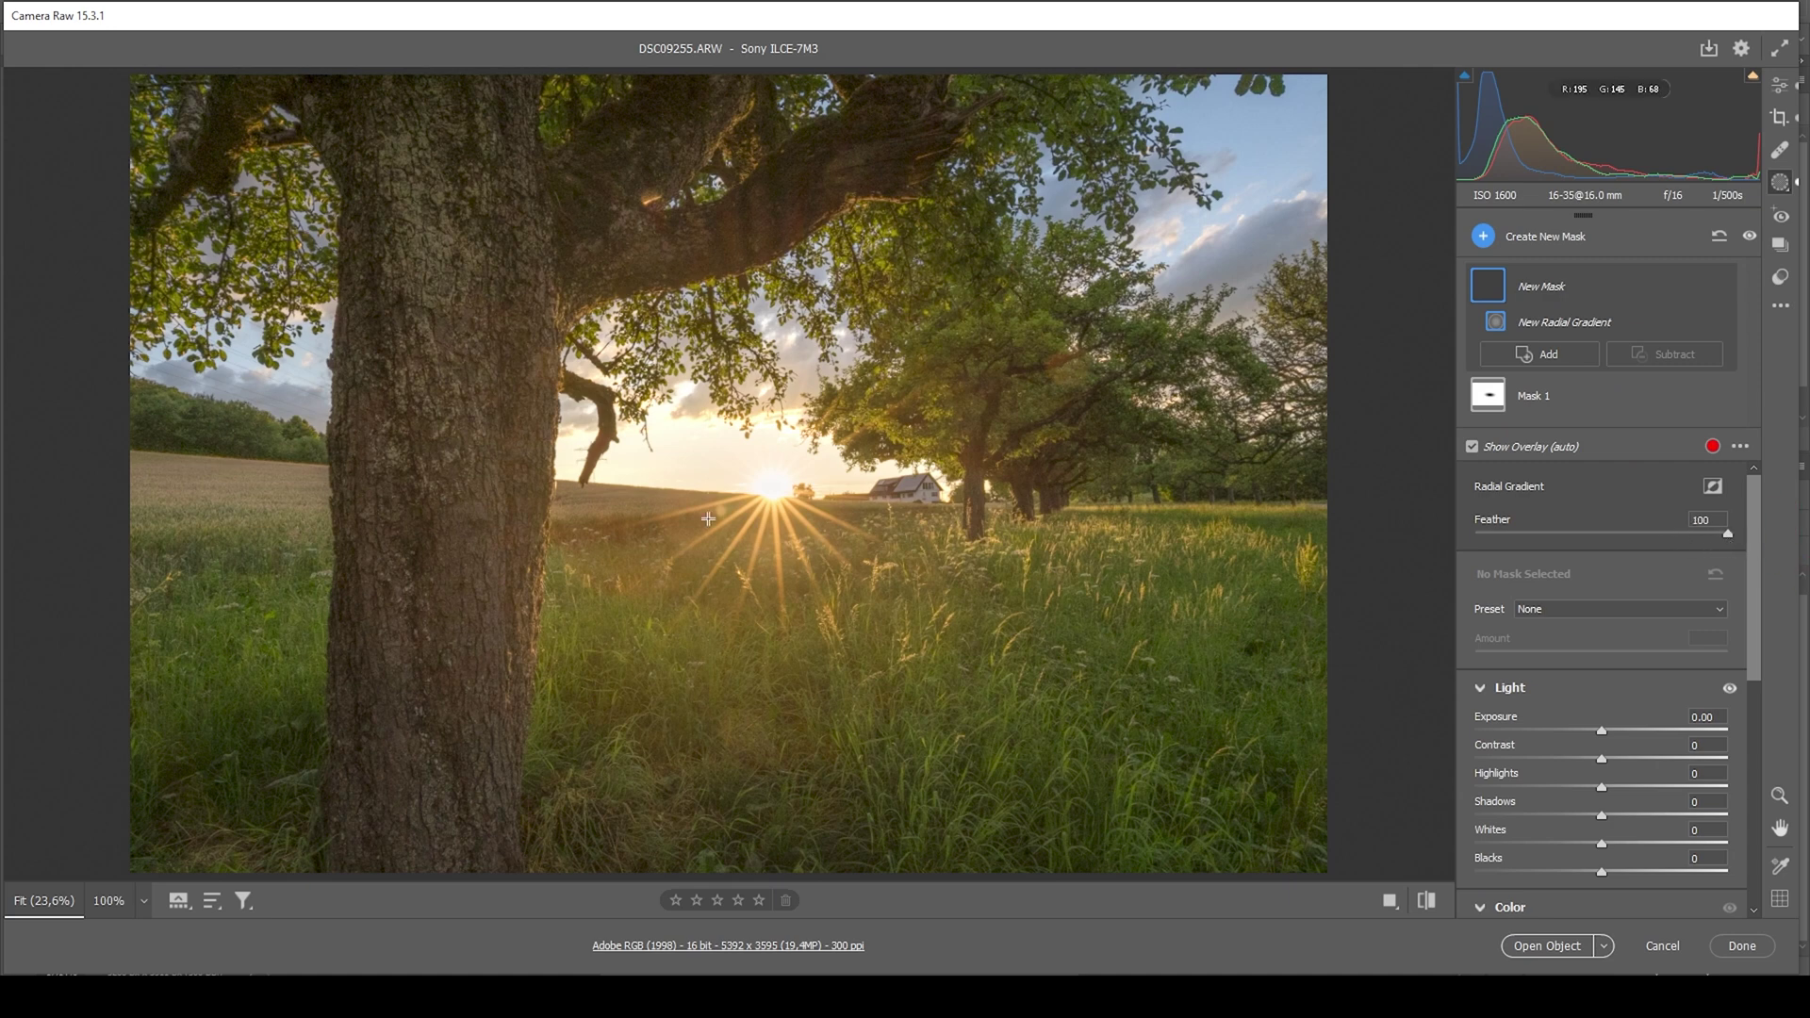
{"action": "left_click_drag", "start_coordinate": [760, 505], "coordinate": [853, 527]}
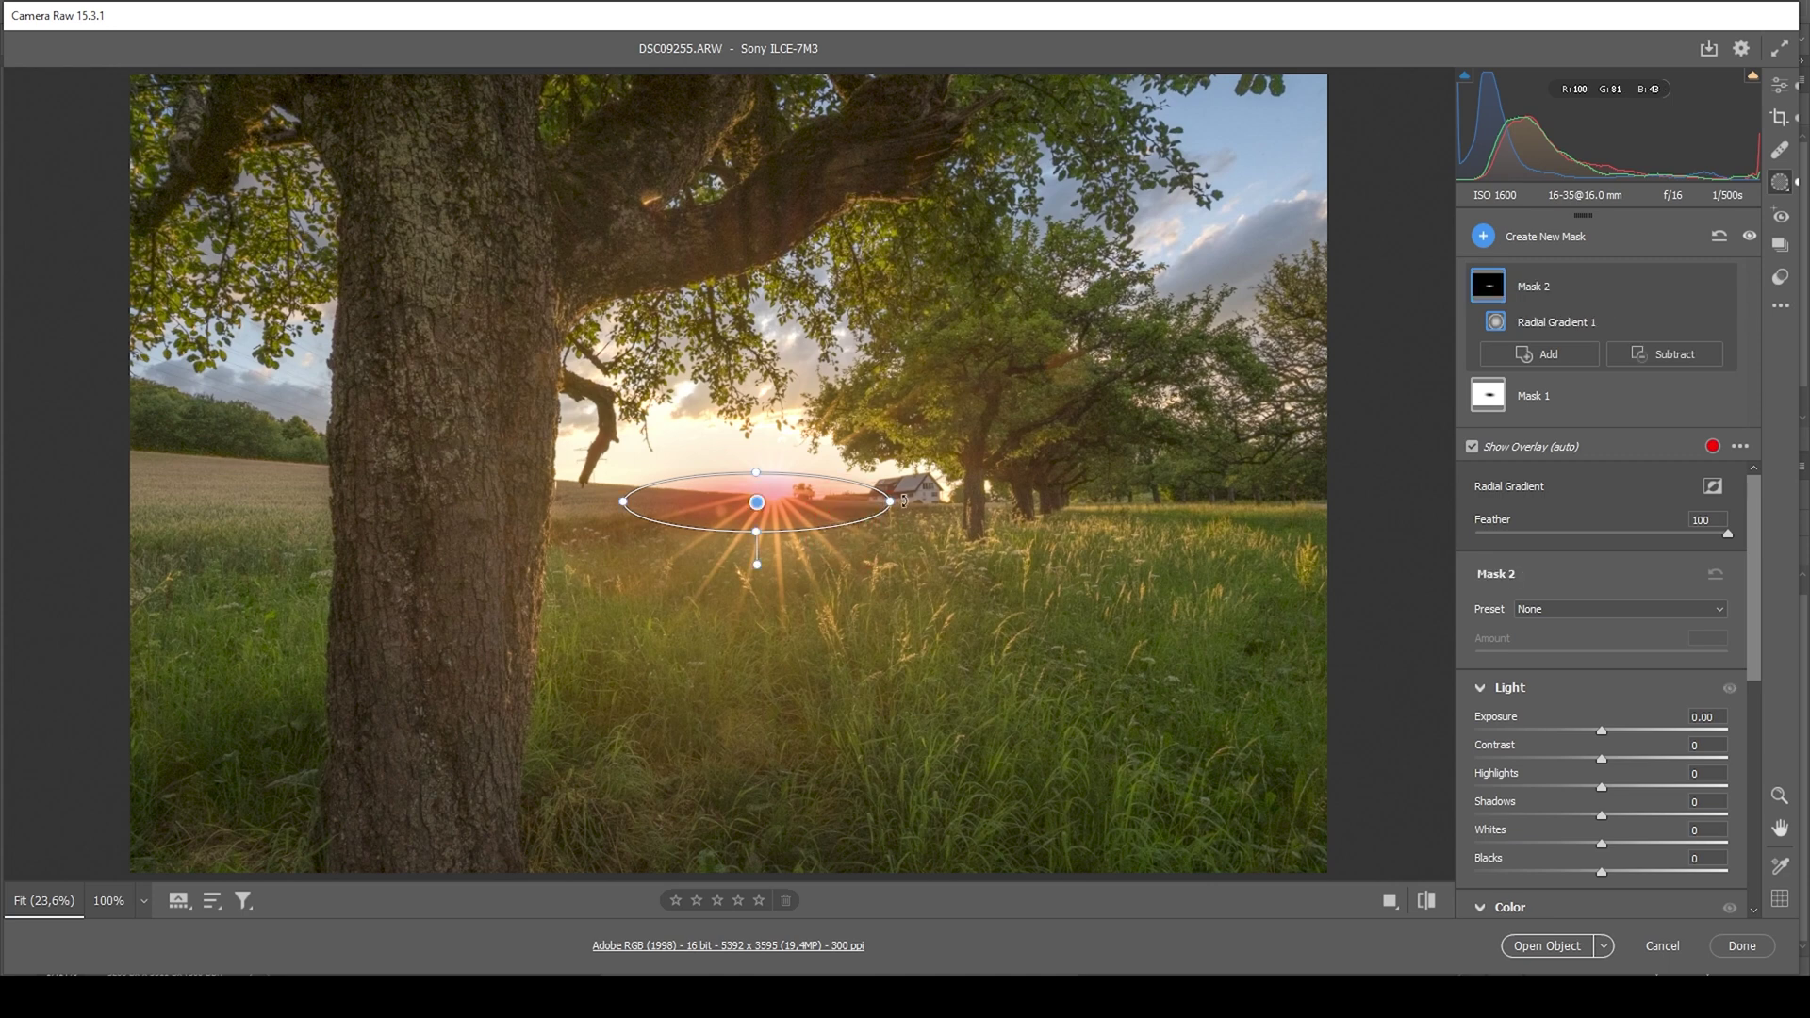
{"action": "left_click_drag", "start_coordinate": [751, 501], "coordinate": [773, 496]}
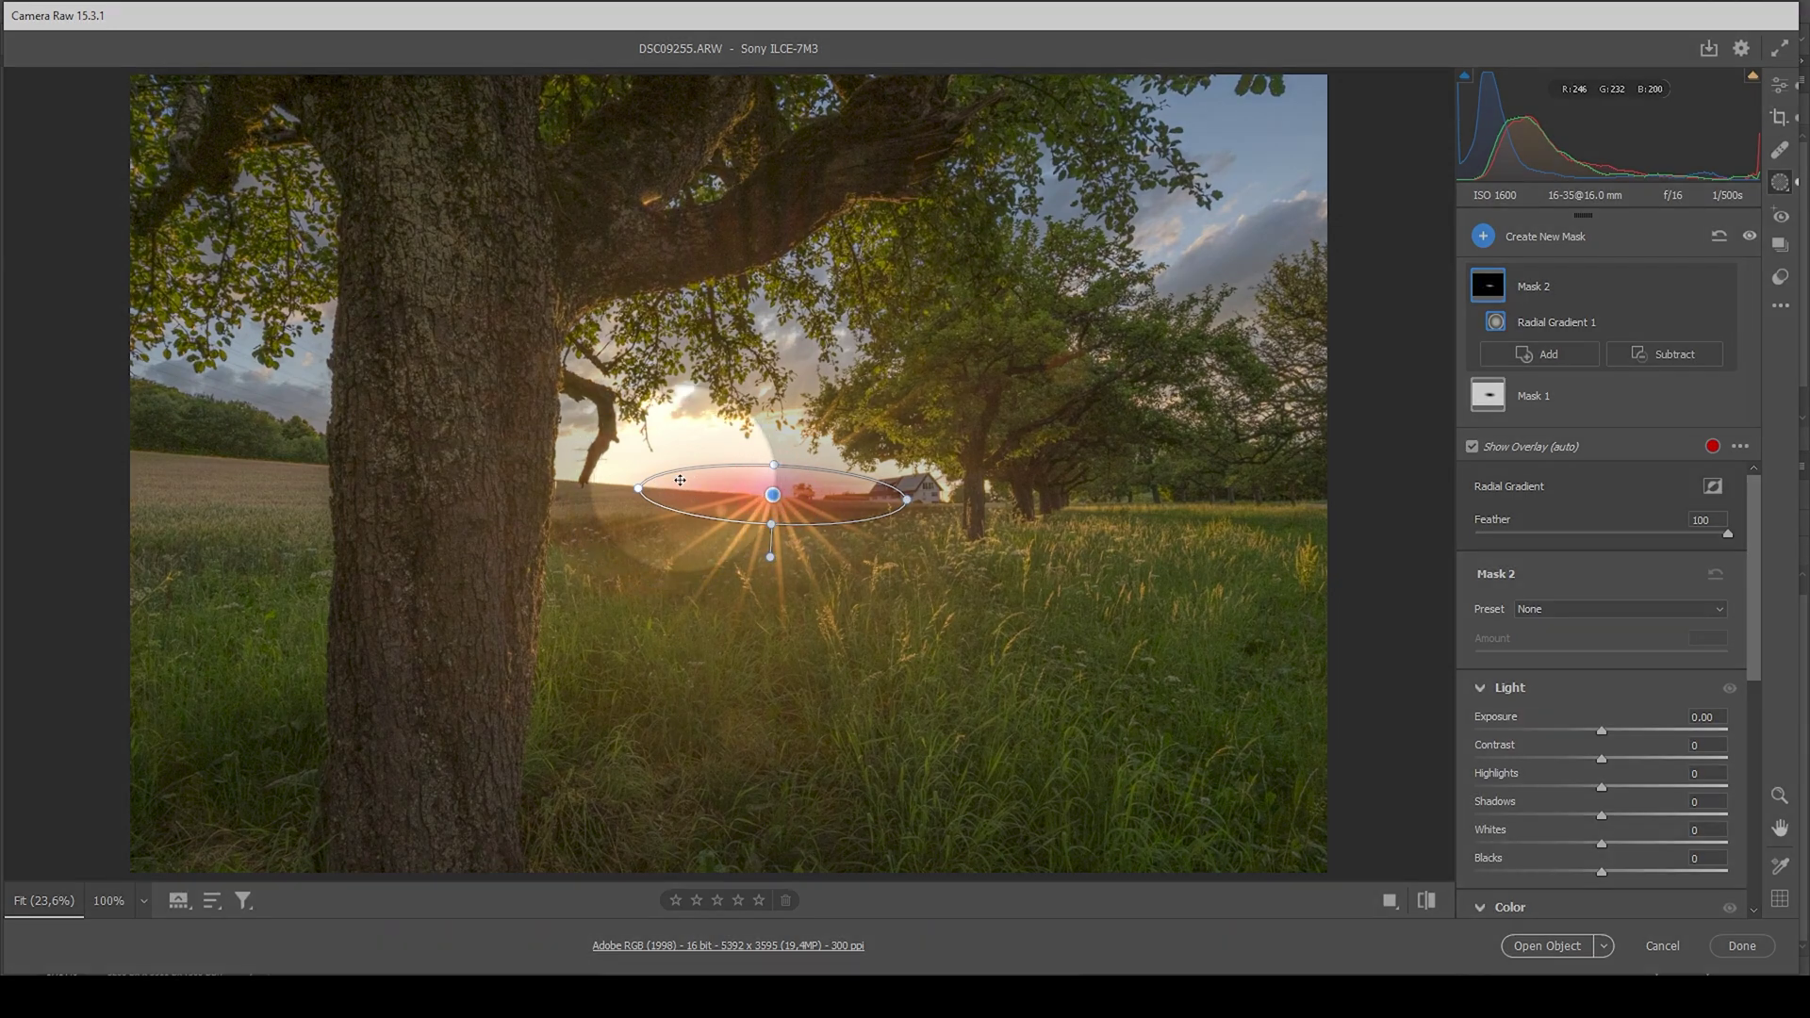
{"action": "scroll", "coordinate": [1631, 732], "scroll_direction": "down", "scroll_amount": 2}
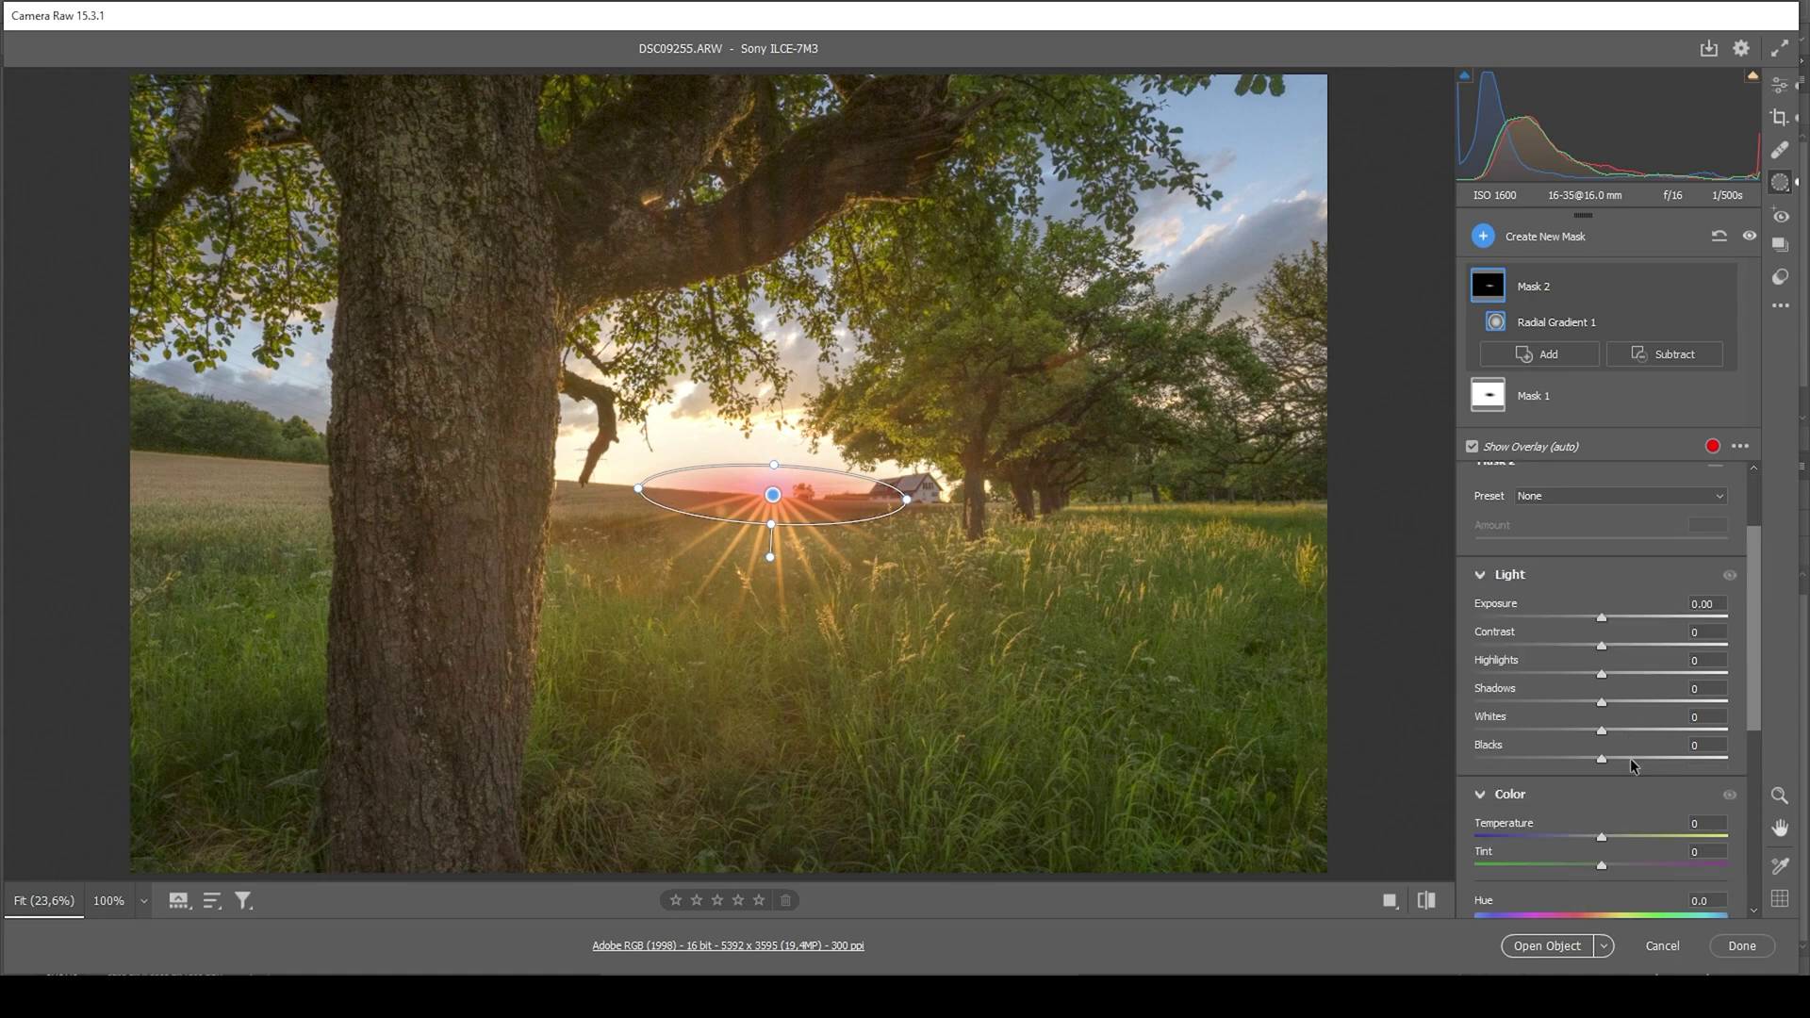
{"action": "left_click_drag", "start_coordinate": [1603, 760], "coordinate": [1722, 760]}
- Lower the sun mask's clarity to -10 and dehaze to -32, check the Edit panel, and return to masks
{"action": "scroll", "coordinate": [1635, 699], "scroll_direction": "down", "scroll_amount": 2}
{"action": "scroll", "coordinate": [1655, 715], "scroll_direction": "down", "scroll_amount": 2}
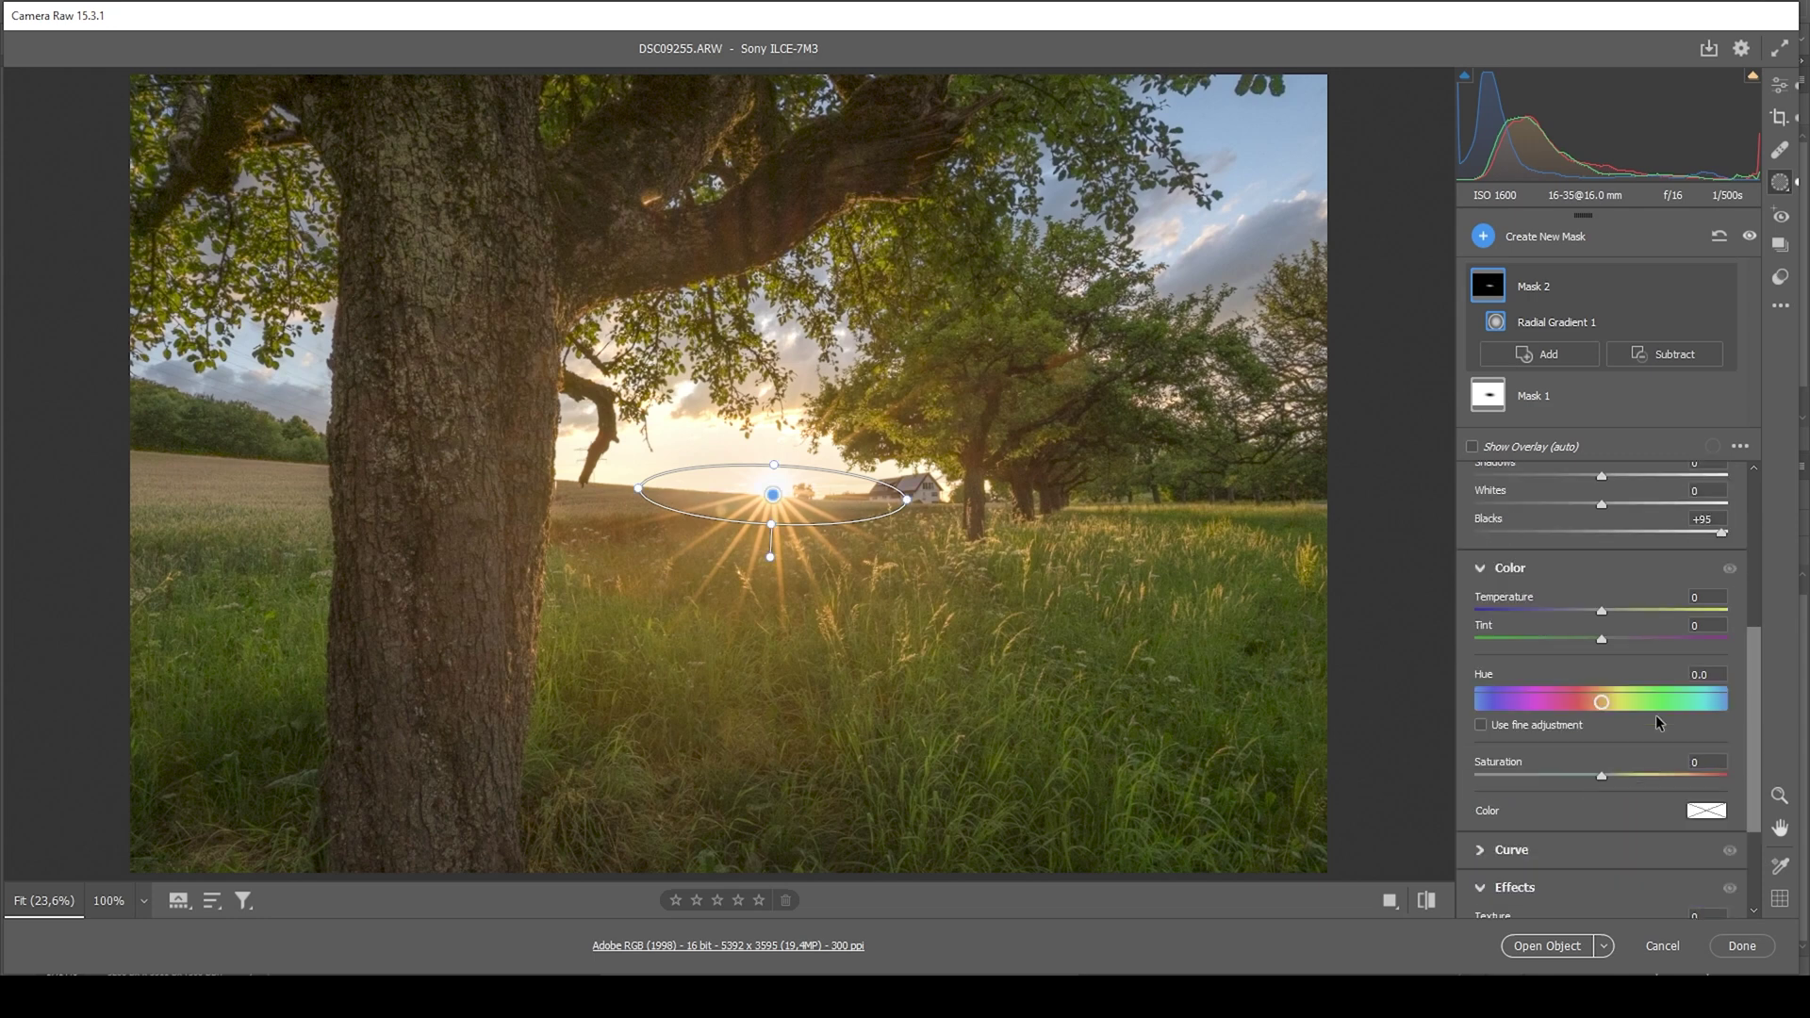
{"action": "scroll", "coordinate": [1656, 723], "scroll_direction": "down", "scroll_amount": 2}
{"action": "mouse_move", "coordinate": [1601, 795]}
{"action": "left_mouse_down"}
{"action": "mouse_move", "coordinate": [1575, 797]}
{"action": "mouse_move", "coordinate": [1591, 796]}
{"action": "left_mouse_up"}
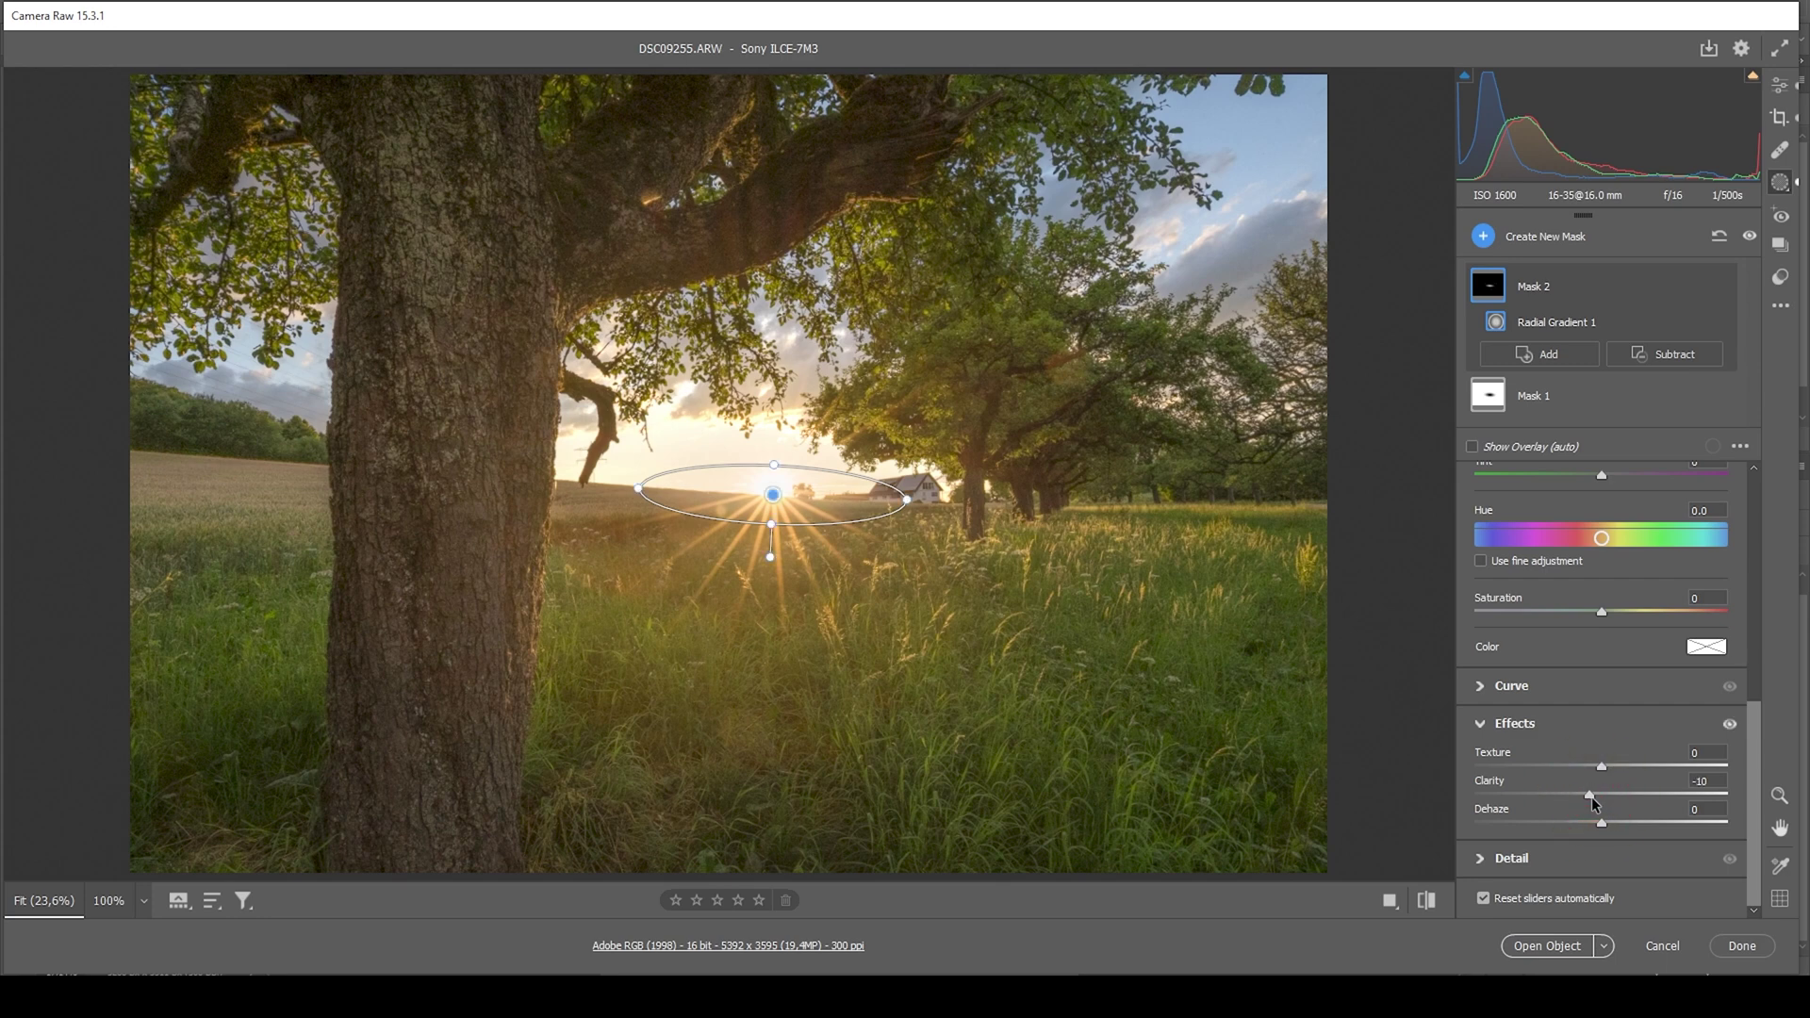
{"action": "left_click_drag", "start_coordinate": [1603, 820], "coordinate": [1576, 822]}
{"action": "left_click_drag", "start_coordinate": [1565, 823], "coordinate": [1562, 822]}
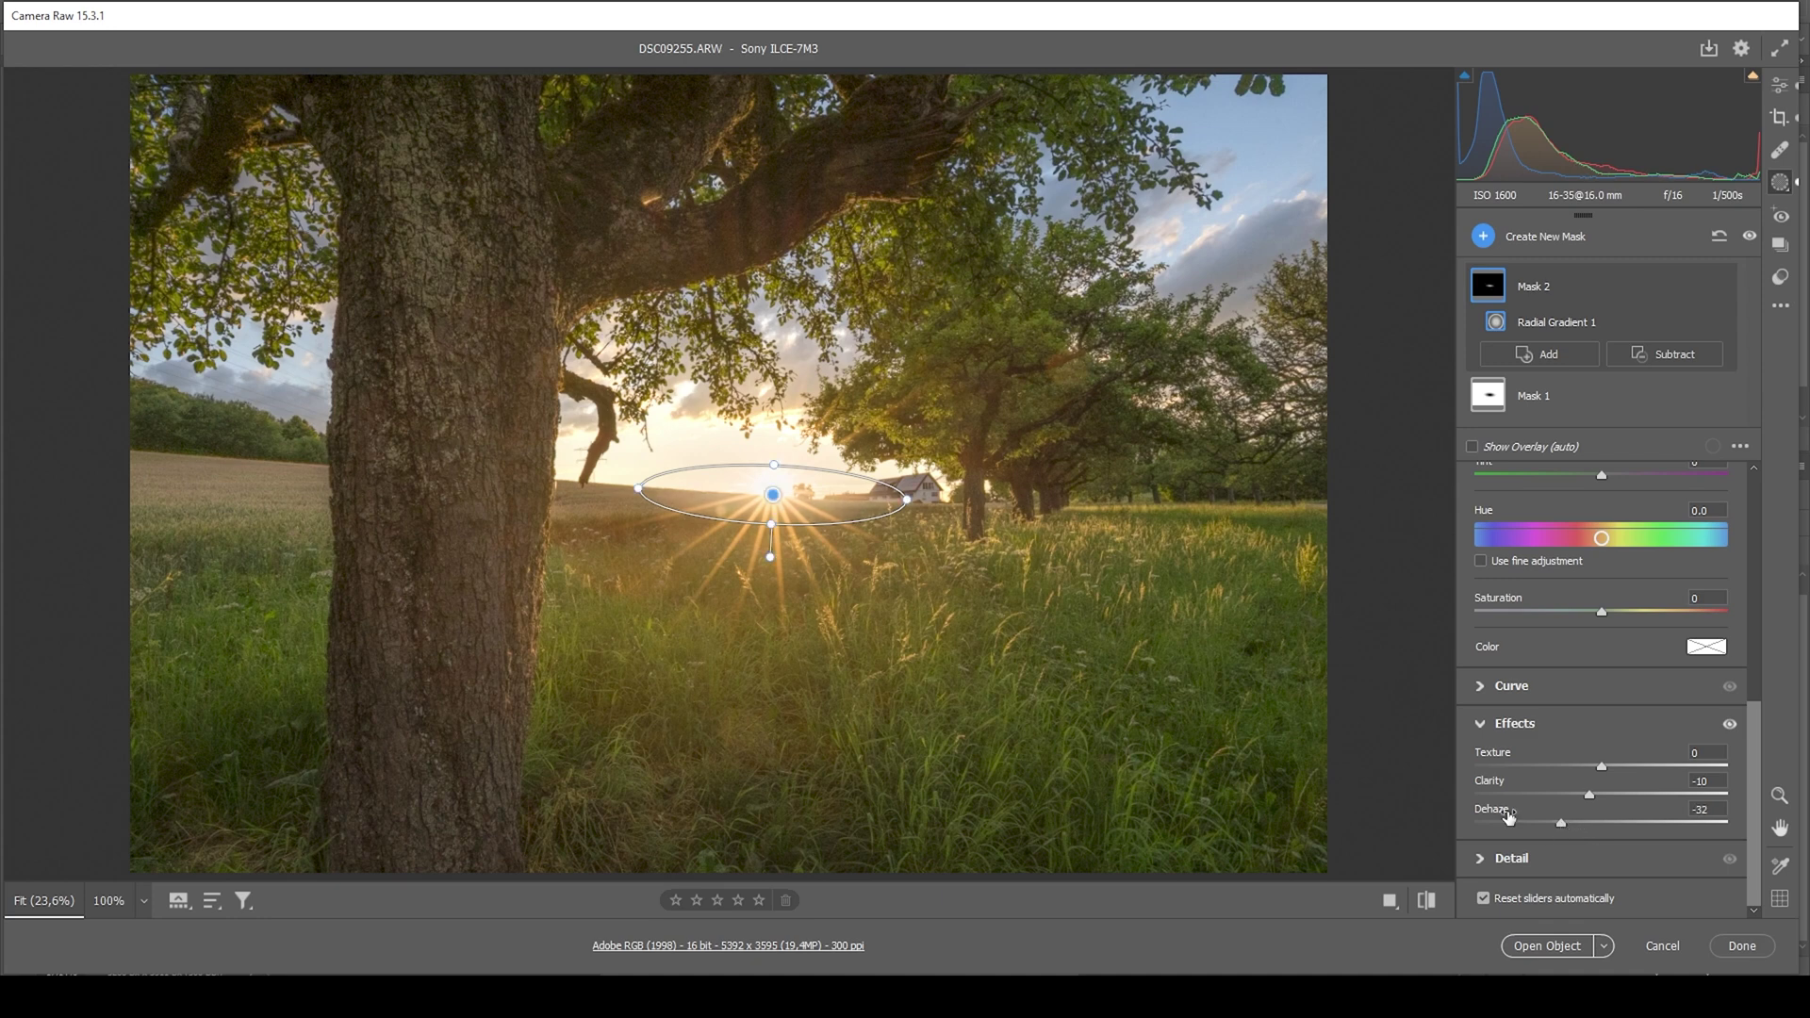
{"action": "key", "text": "e"}
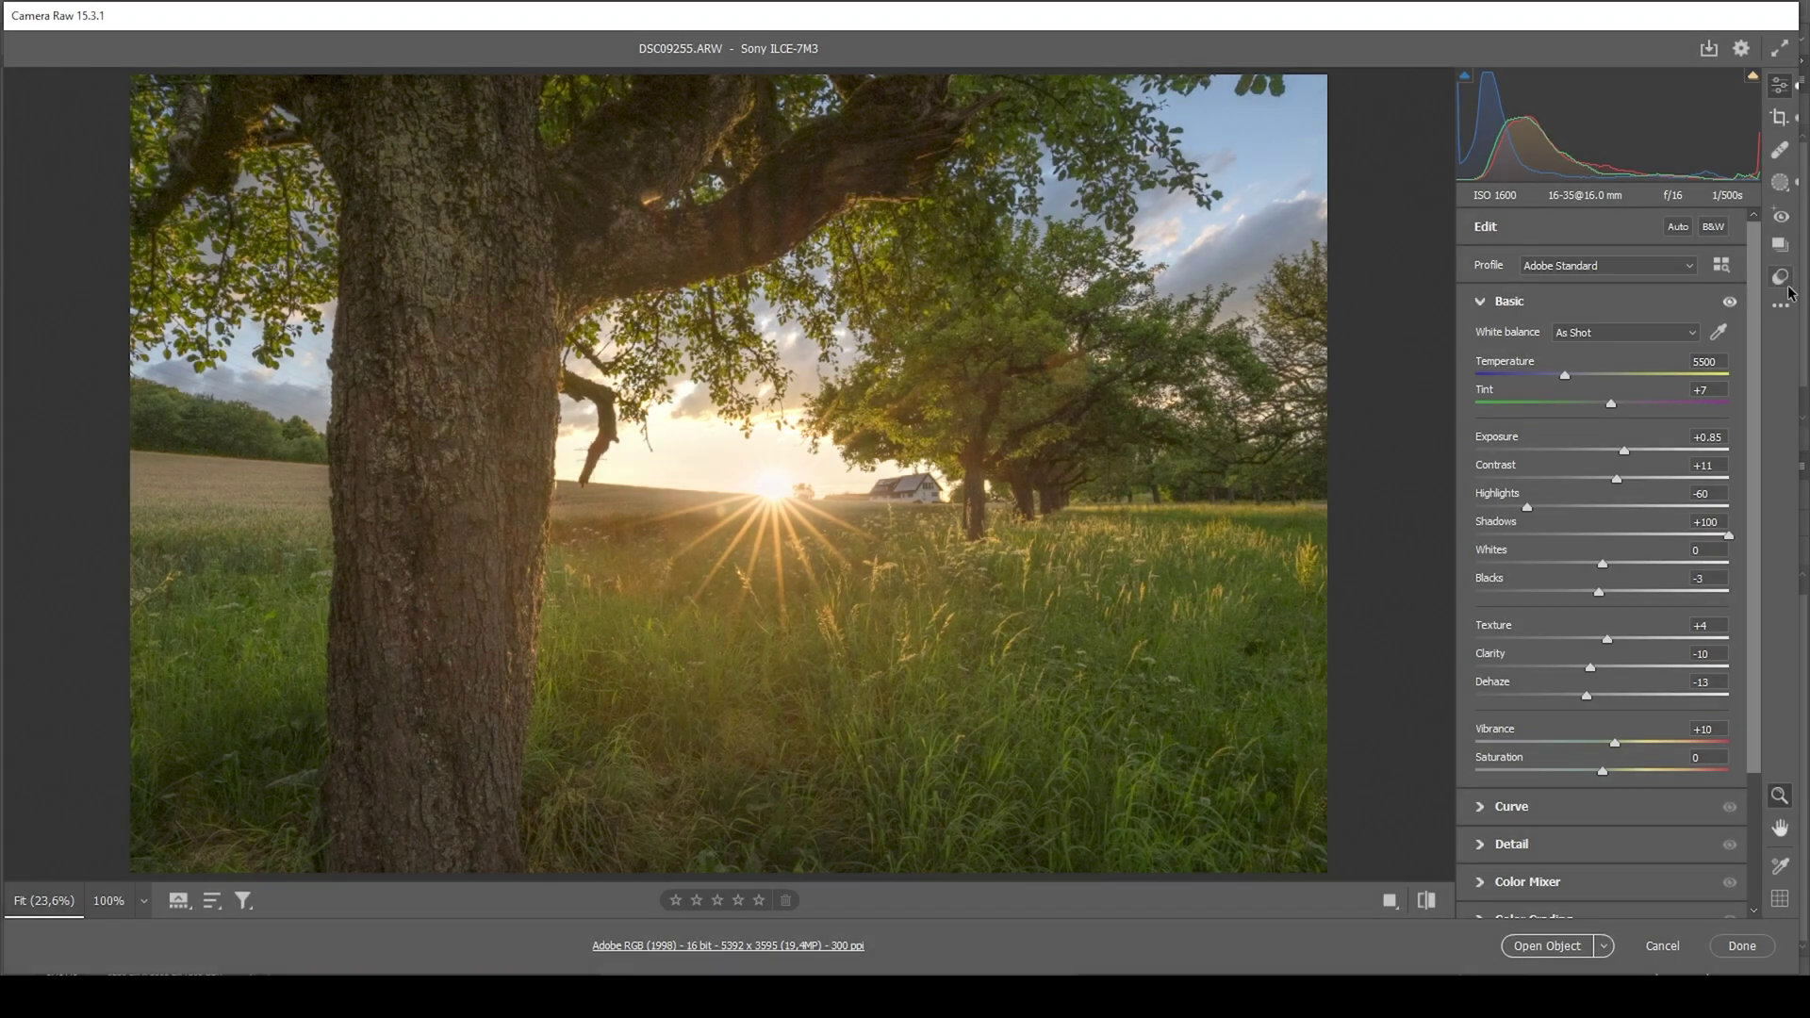
{"action": "left_click", "coordinate": [1781, 182]}
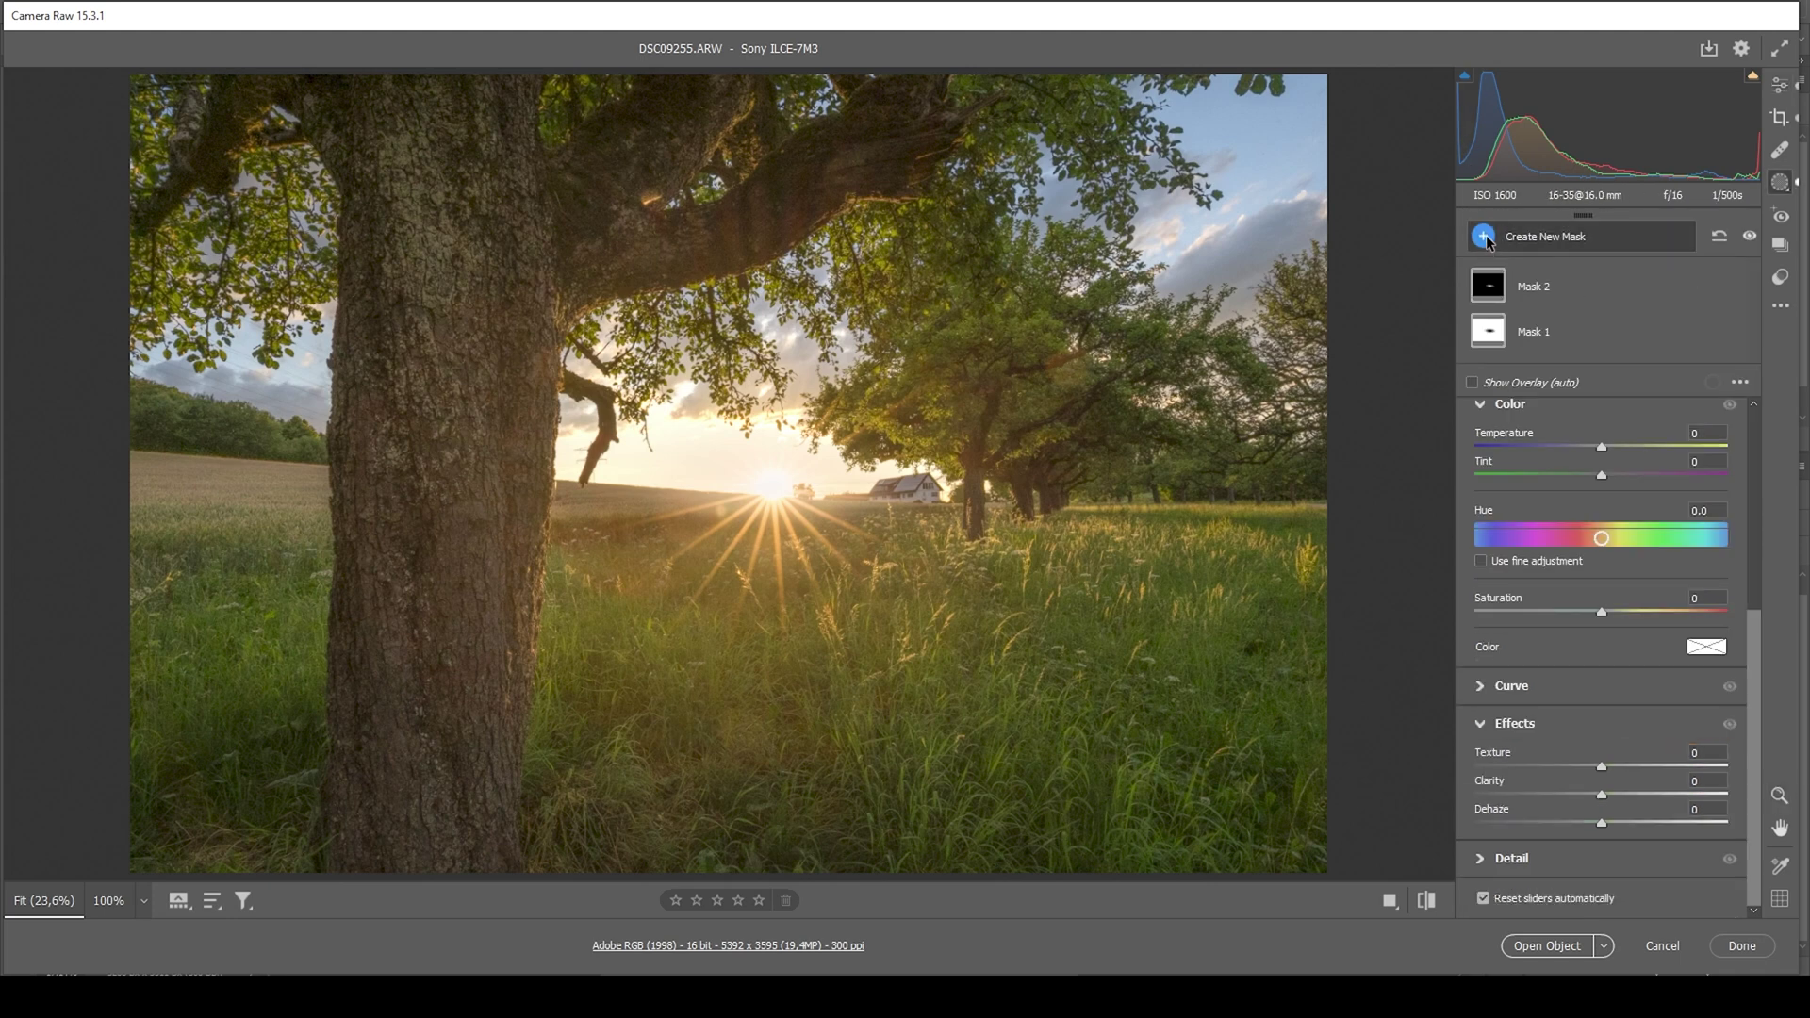
- Add a linear gradient mask rising from the bottom of the photo over the foreground grass
{"action": "left_click", "coordinate": [1543, 238]}
{"action": "left_click", "coordinate": [1567, 385]}
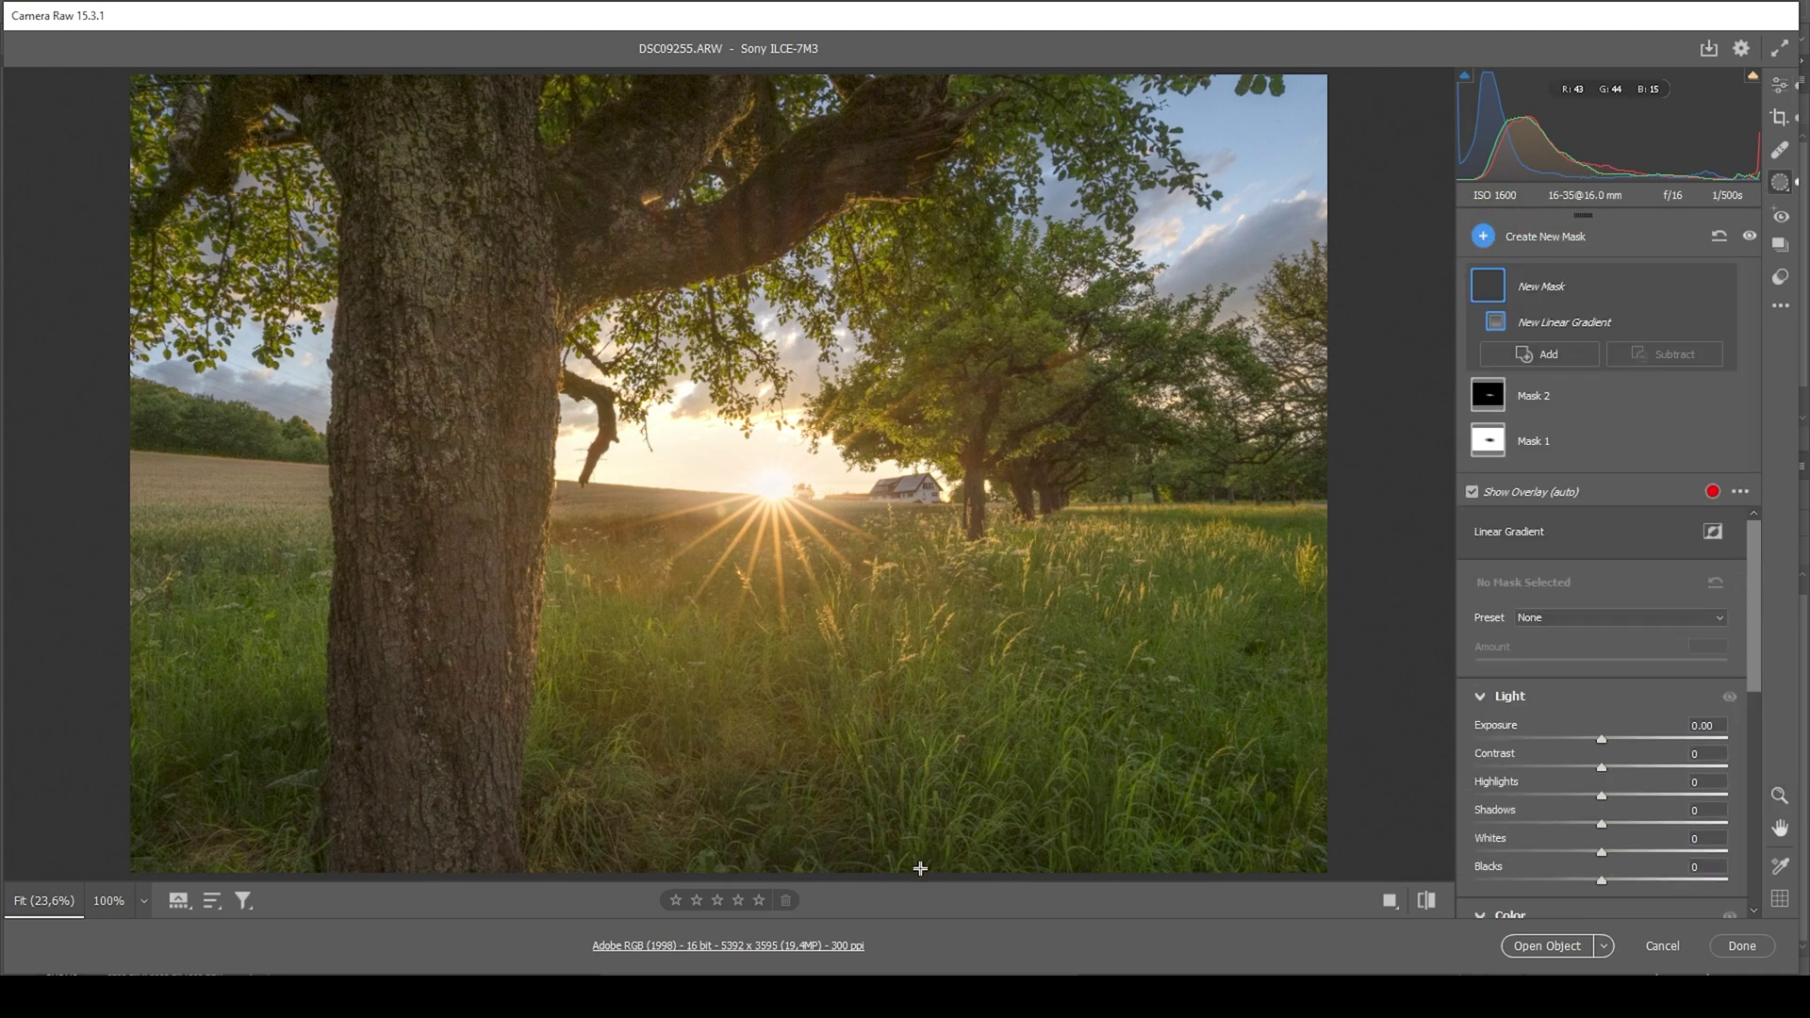
{"action": "left_click_drag", "start_coordinate": [921, 866], "coordinate": [864, 624]}
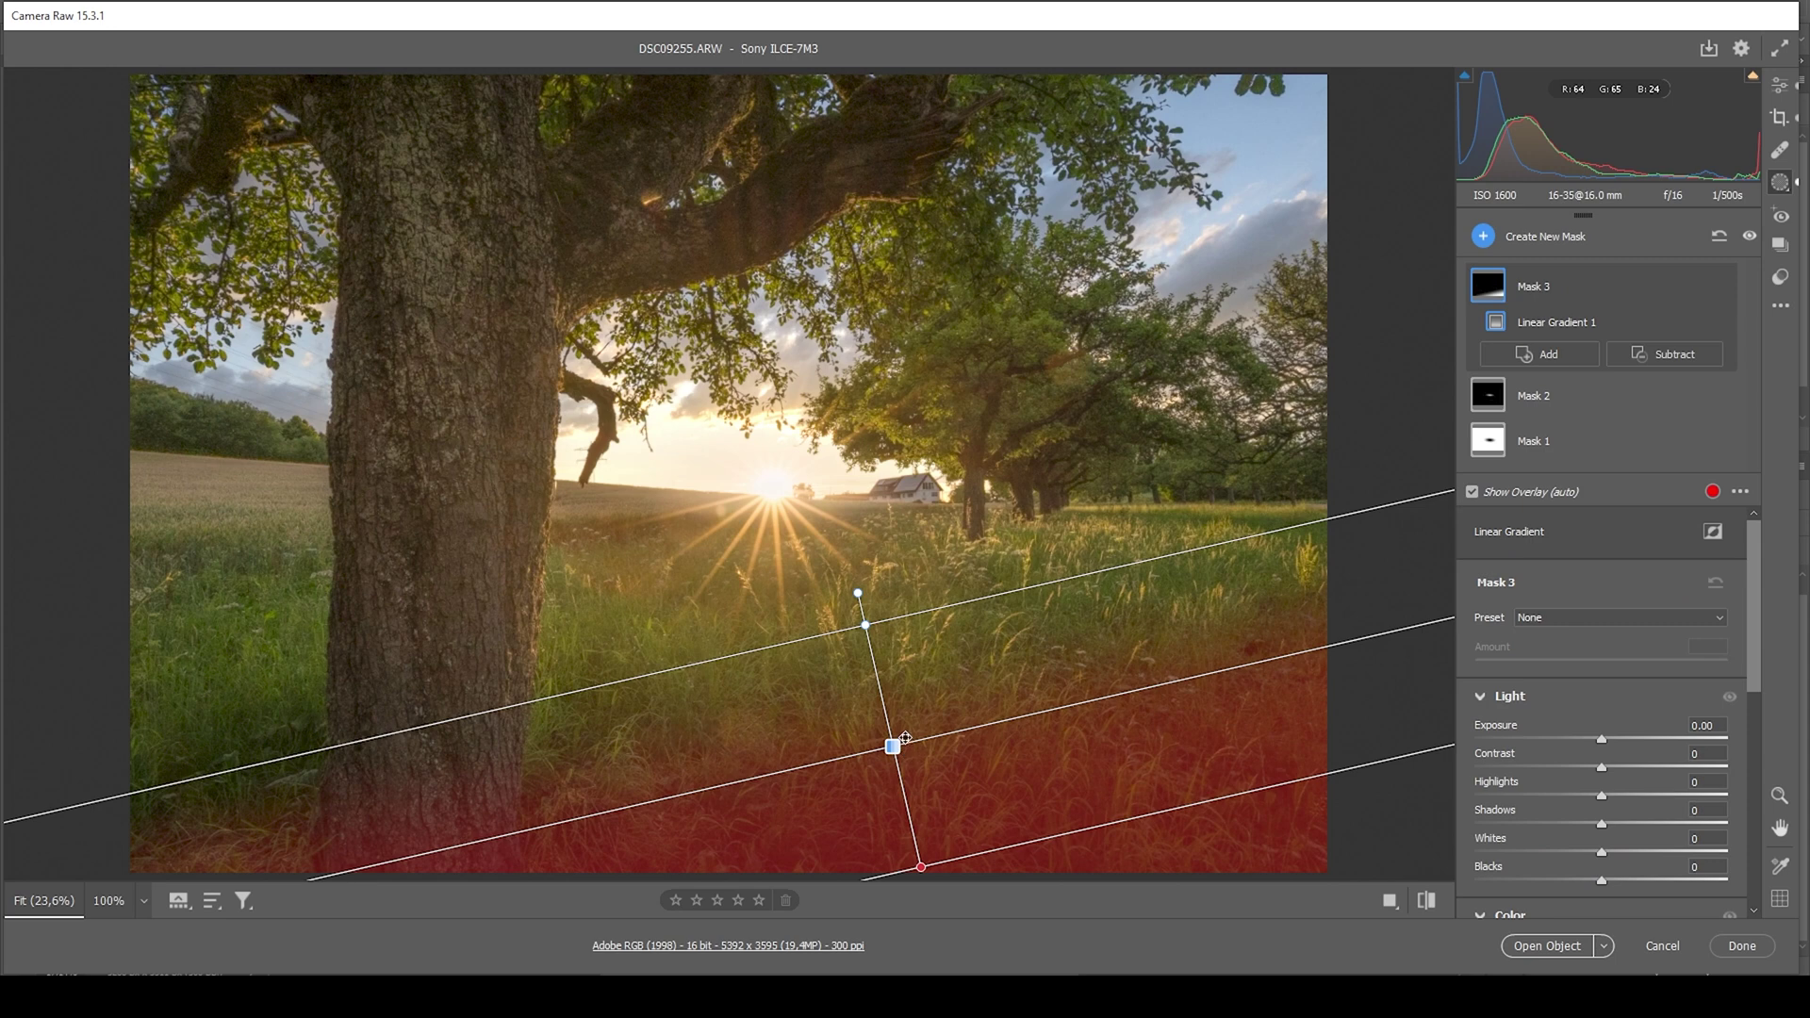
{"action": "left_click_drag", "start_coordinate": [894, 744], "coordinate": [902, 742]}
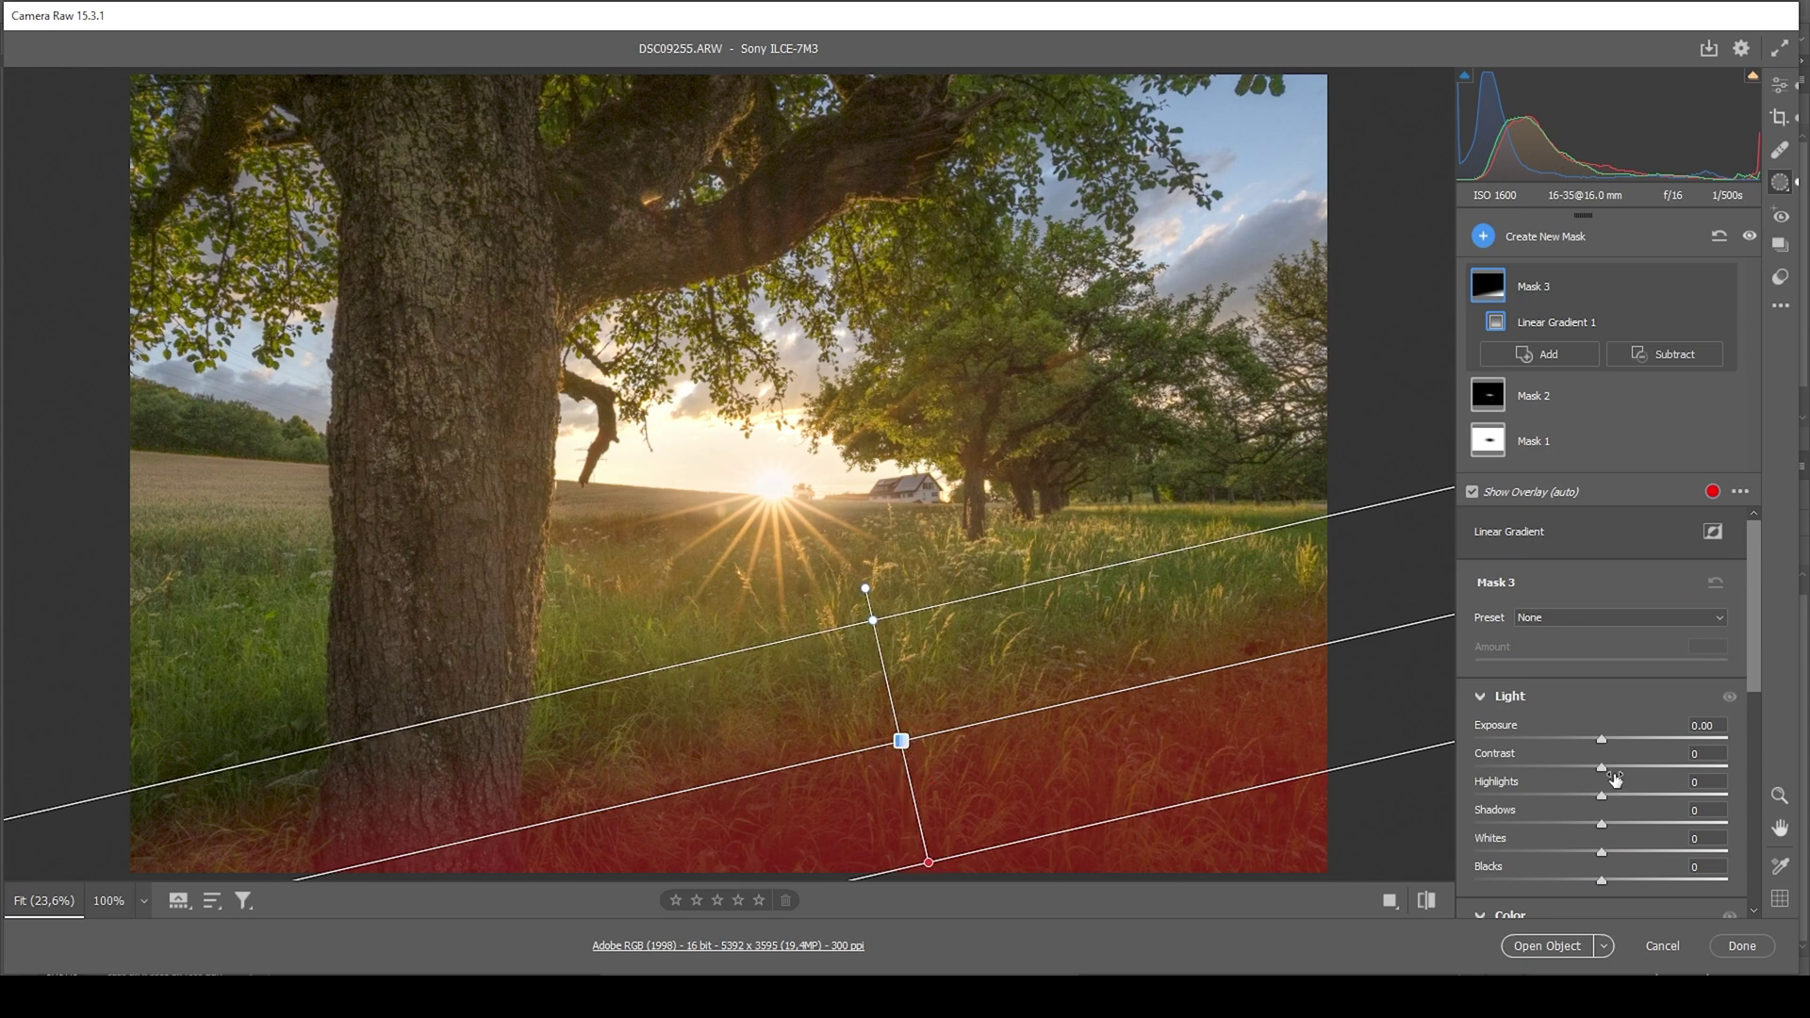
- Give the foreground gradient exposure -0.50, contrast +11, blacks +6 and clarity +31
{"action": "left_click_drag", "start_coordinate": [1602, 739], "coordinate": [1588, 741]}
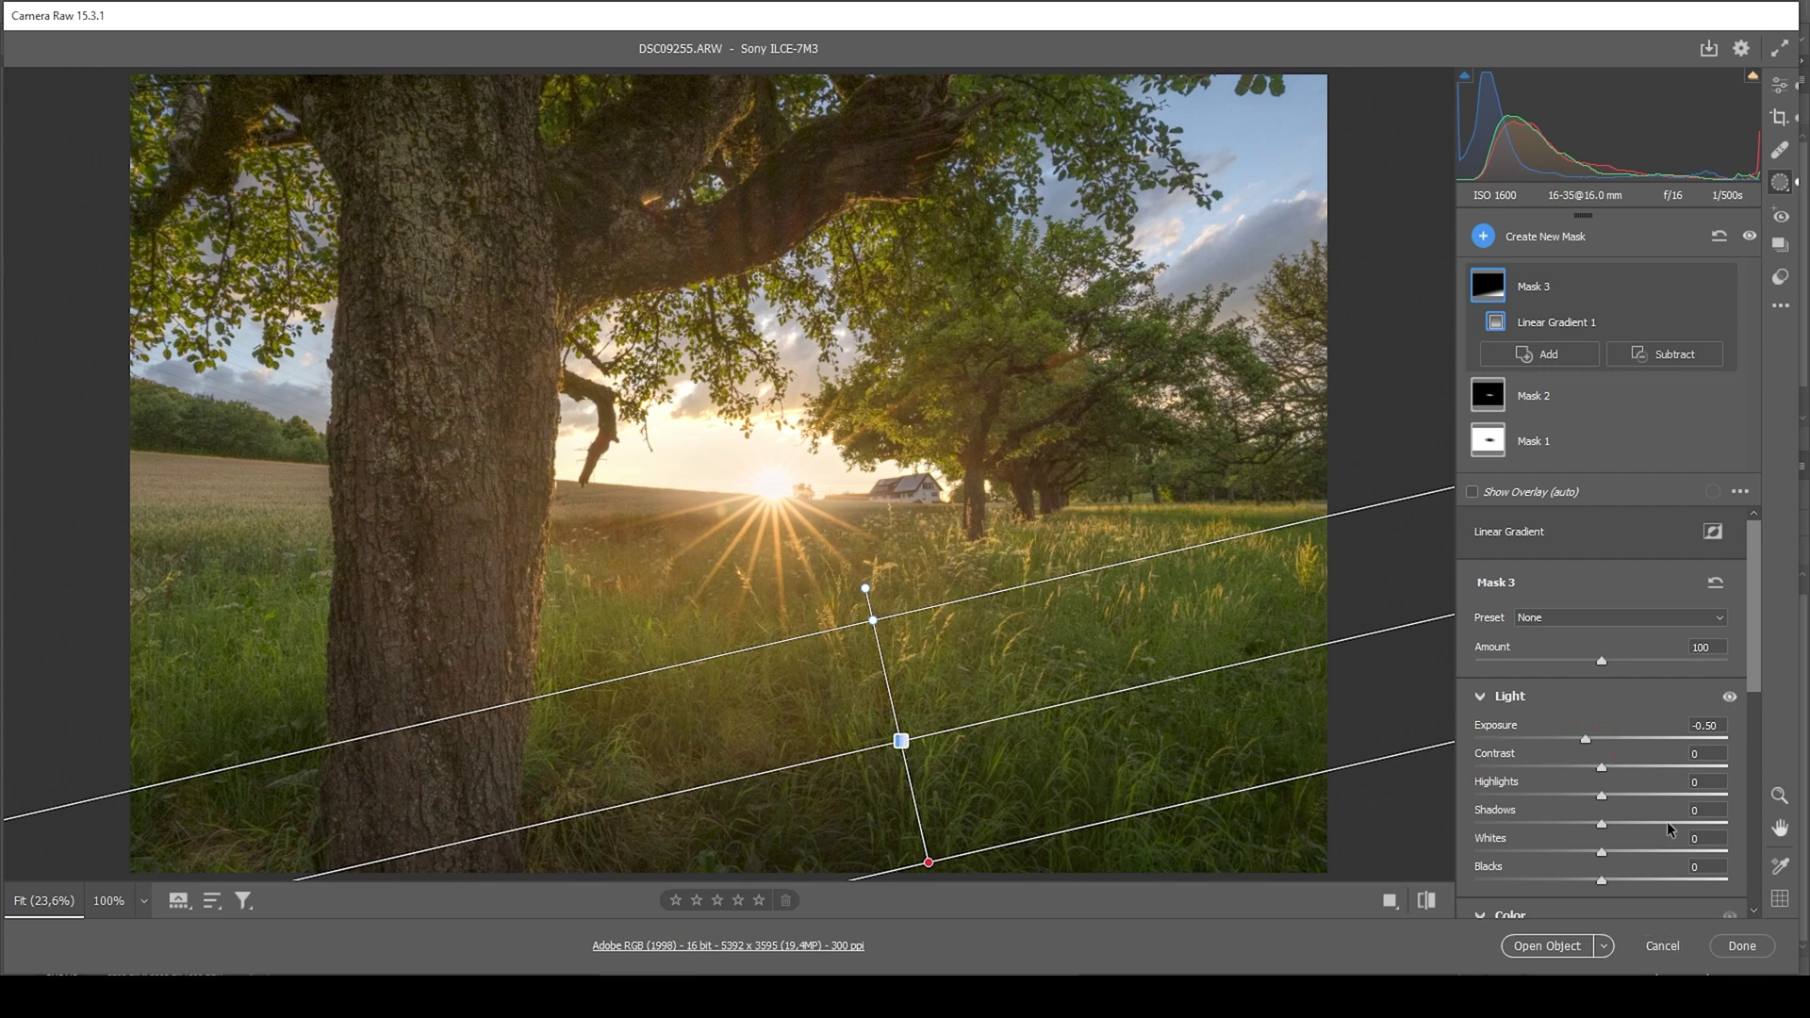
{"action": "scroll", "coordinate": [1677, 819], "scroll_direction": "down", "scroll_amount": 3}
{"action": "scroll", "coordinate": [1678, 818], "scroll_direction": "up", "scroll_amount": 3}
{"action": "left_click_drag", "start_coordinate": [1604, 770], "coordinate": [1618, 766]}
{"action": "scroll", "coordinate": [1620, 771], "scroll_direction": "down", "scroll_amount": 2}
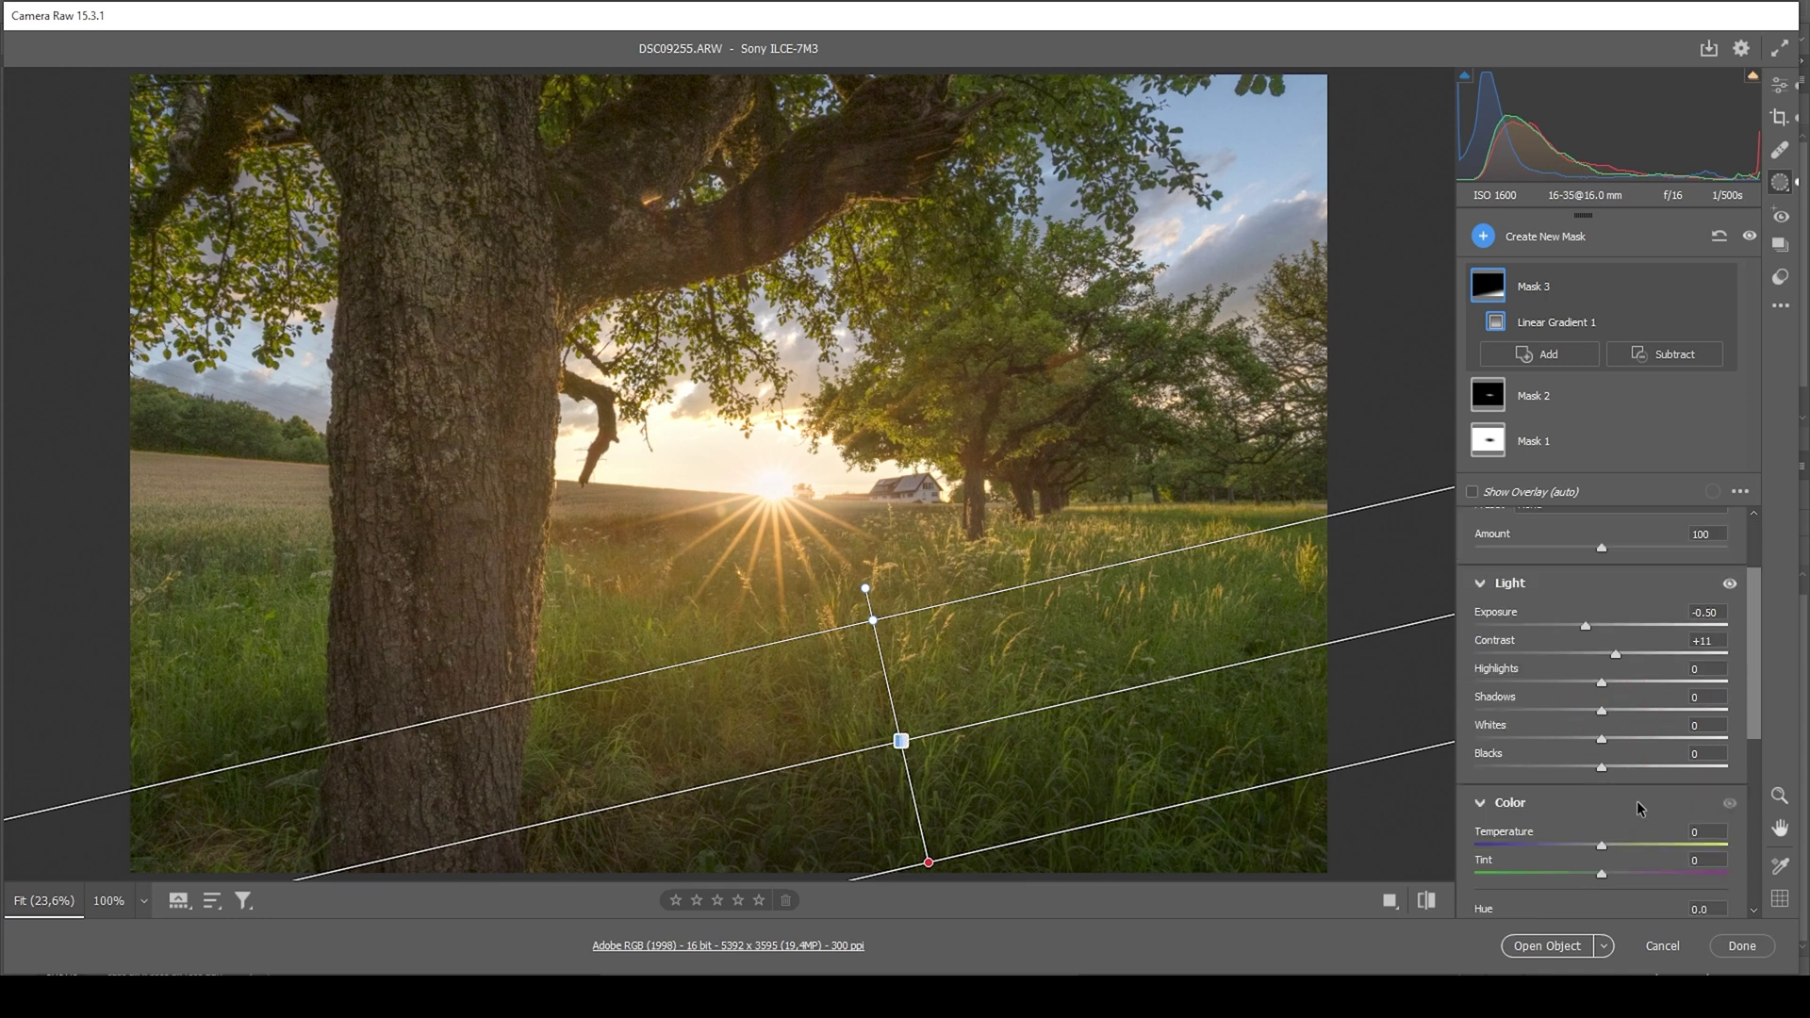
{"action": "left_click_drag", "start_coordinate": [1604, 655], "coordinate": [1612, 655]}
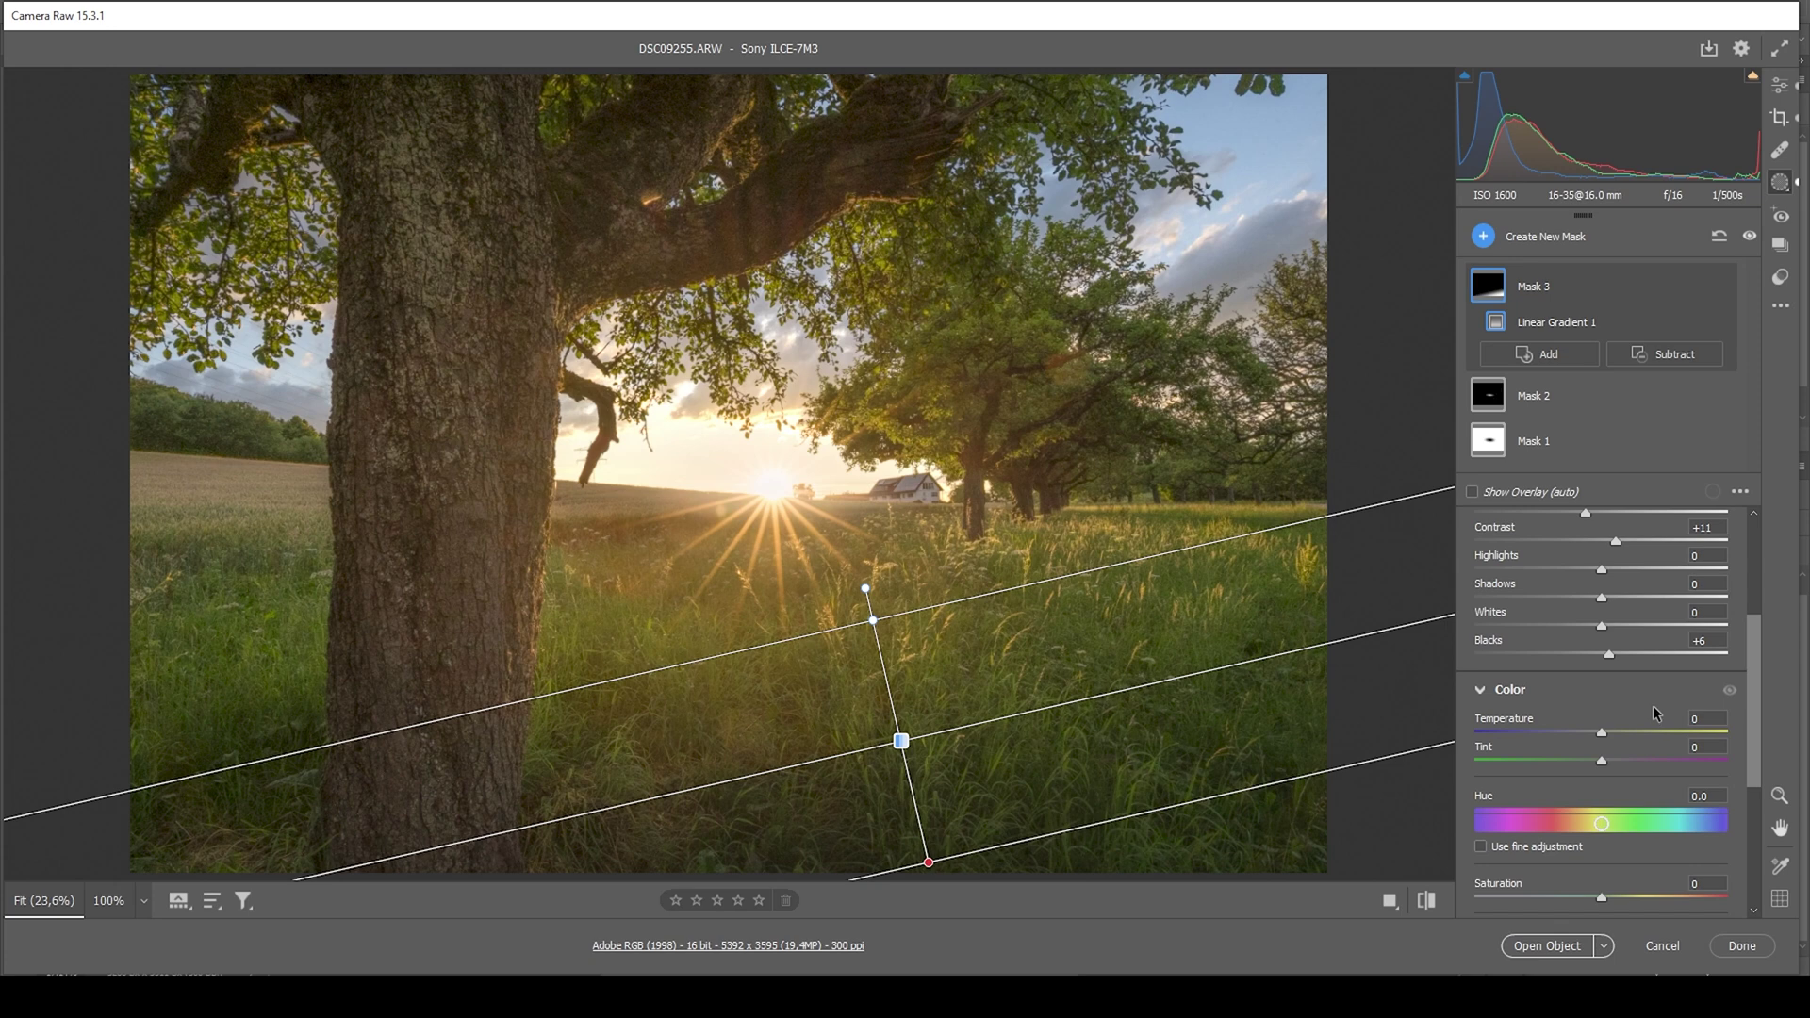
{"action": "scroll", "coordinate": [1652, 704], "scroll_direction": "down", "scroll_amount": 5}
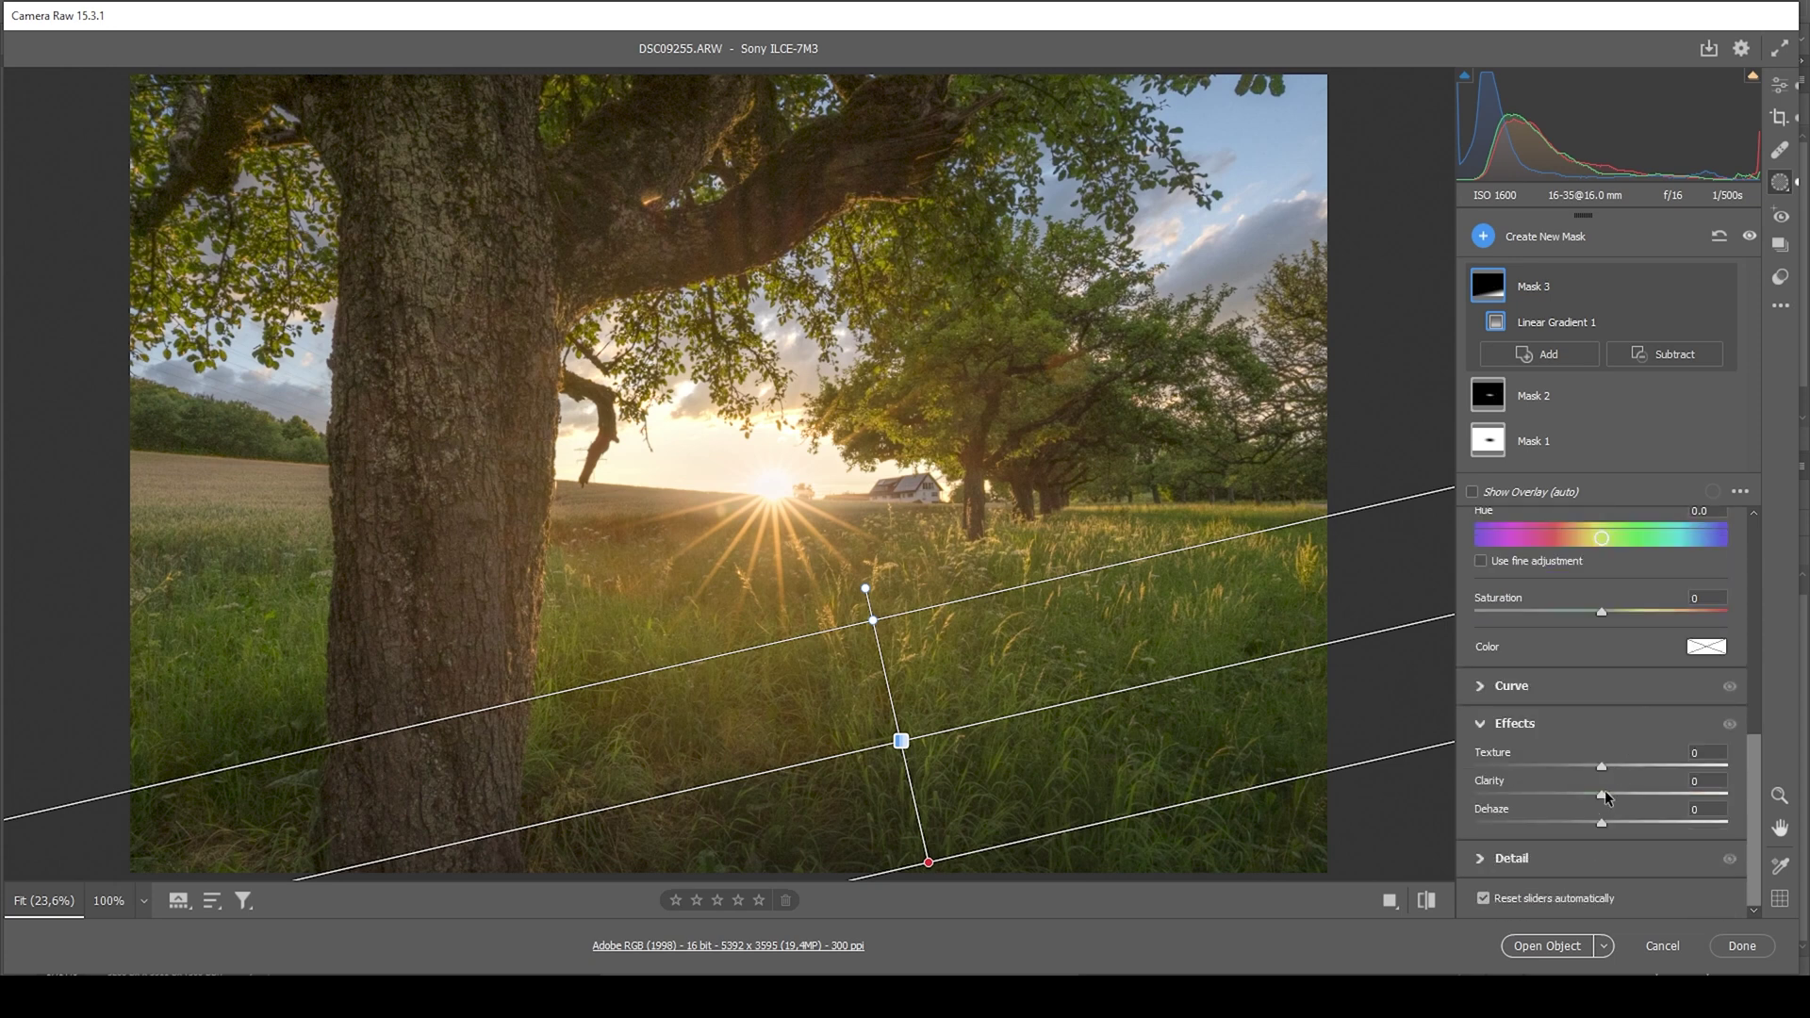
{"action": "left_click_drag", "start_coordinate": [1603, 795], "coordinate": [1646, 795]}
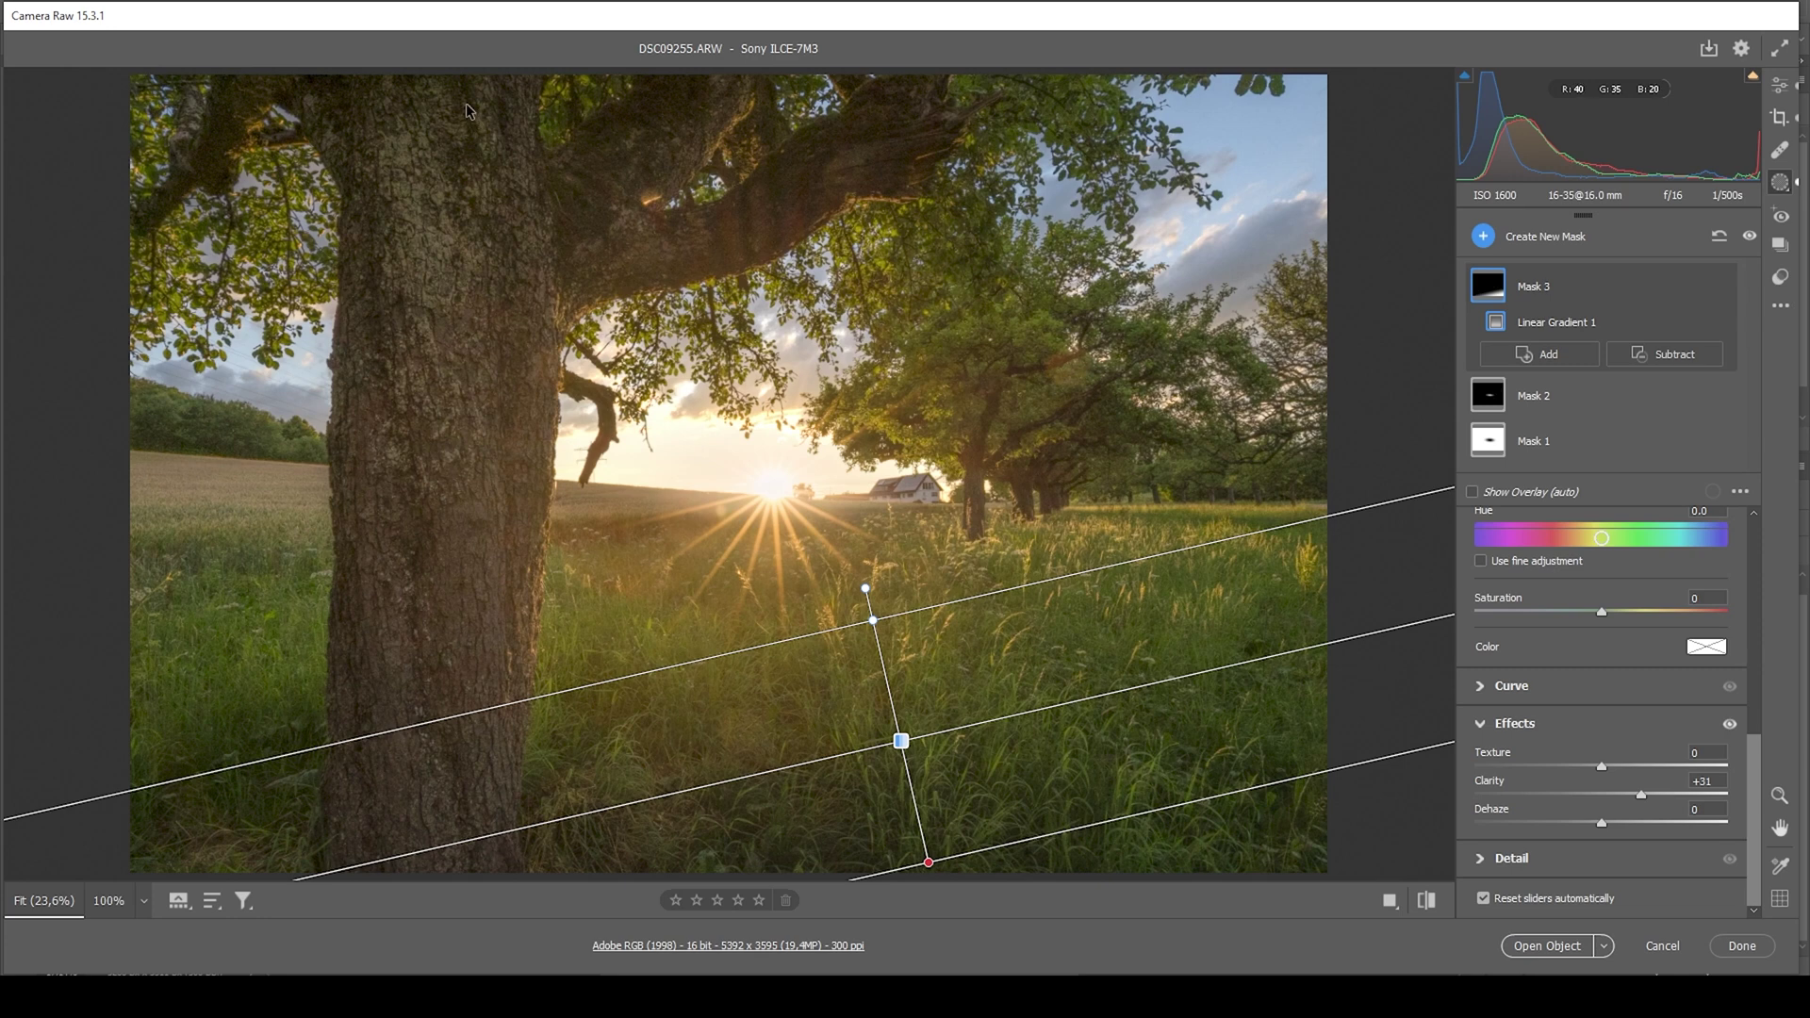
{"action": "left_click", "coordinate": [1484, 237]}
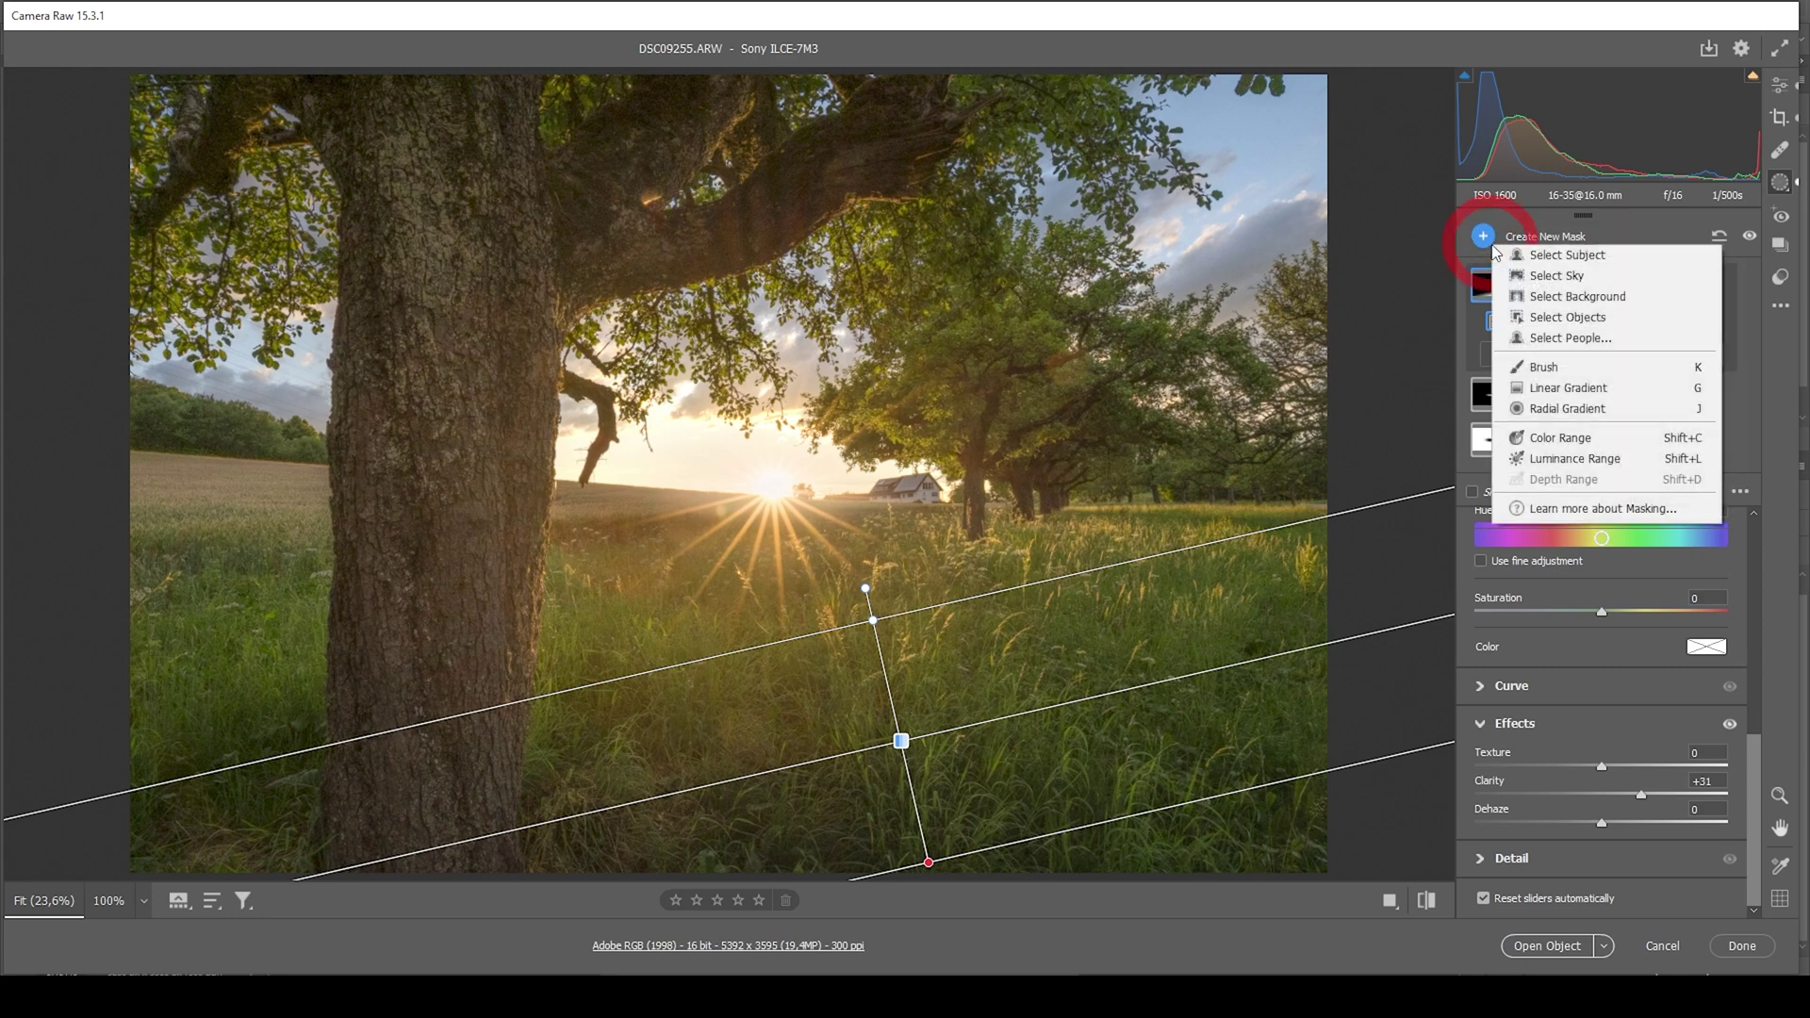
- Create a Select Objects mask by brushing over the big tree trunk, adding a second object area
{"action": "left_click", "coordinate": [1591, 324]}
{"action": "left_click_drag", "start_coordinate": [404, 353], "coordinate": [406, 118]}
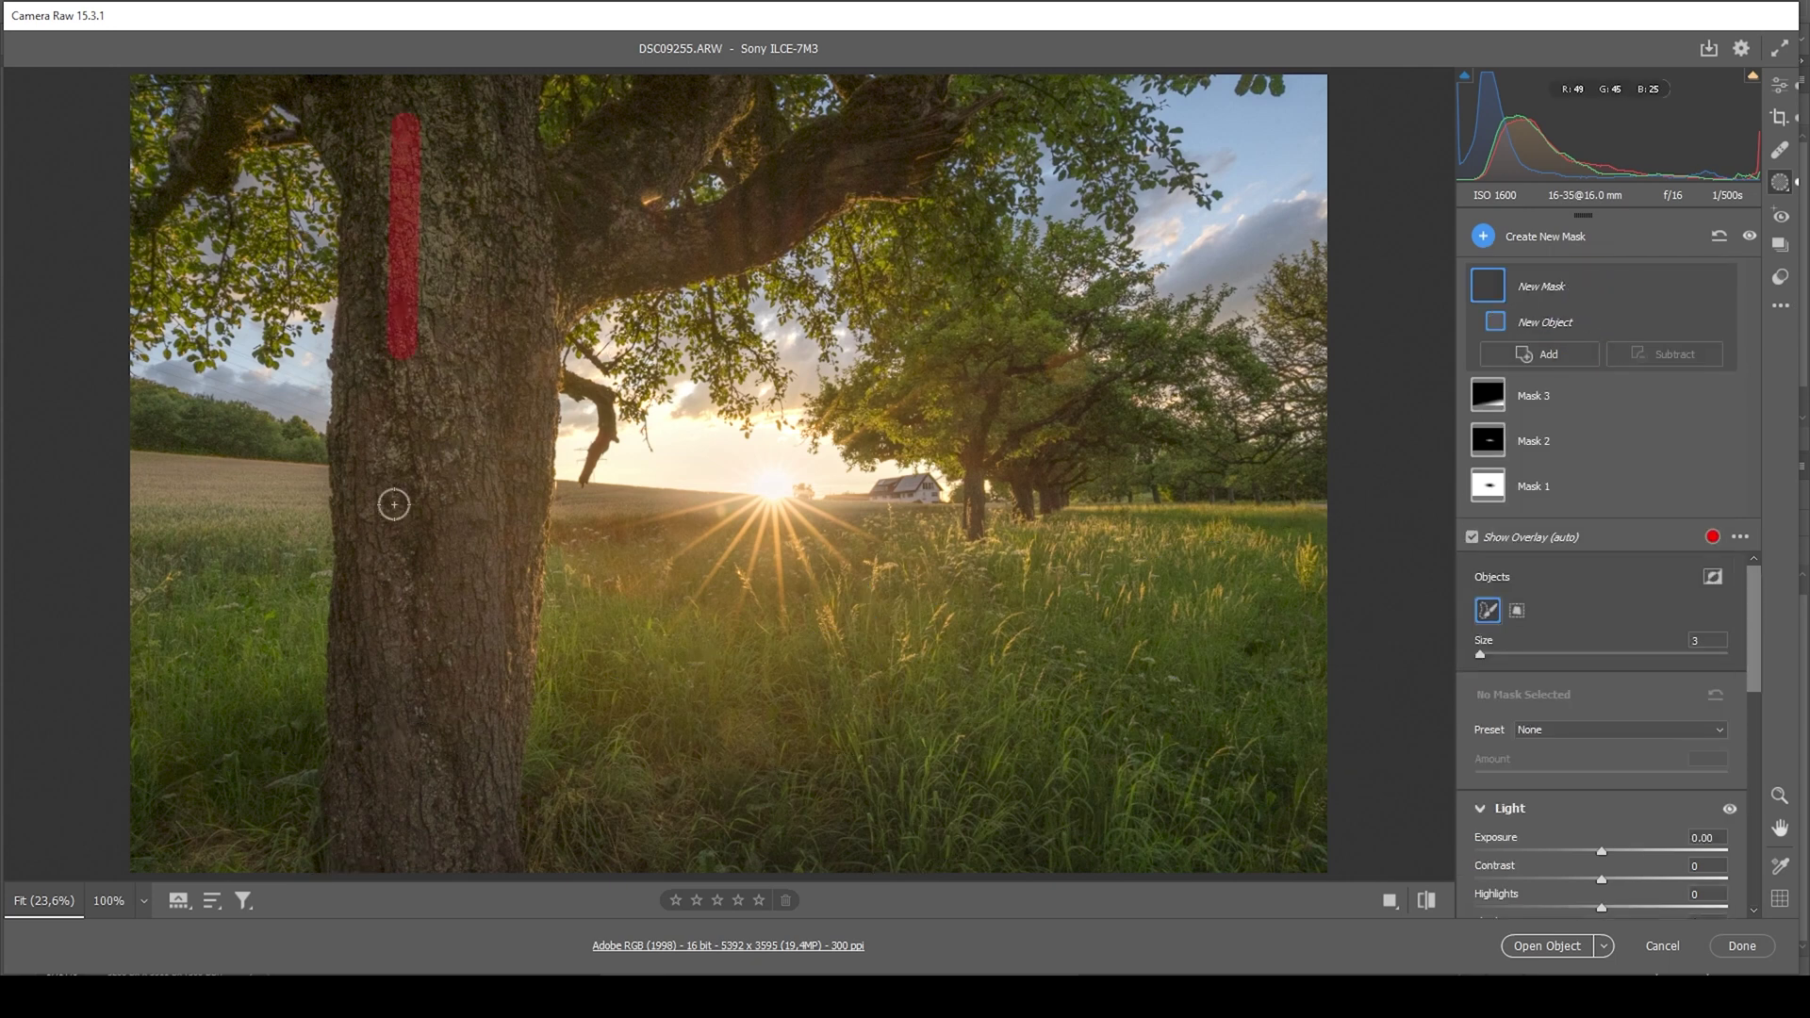
{"action": "mouse_move", "coordinate": [395, 505]}
{"action": "left_mouse_down"}
{"action": "mouse_move", "coordinate": [372, 698]}
{"action": "mouse_move", "coordinate": [392, 816]}
{"action": "mouse_move", "coordinate": [469, 492]}
{"action": "mouse_move", "coordinate": [461, 132]}
{"action": "mouse_move", "coordinate": [467, 763]}
{"action": "left_mouse_up"}
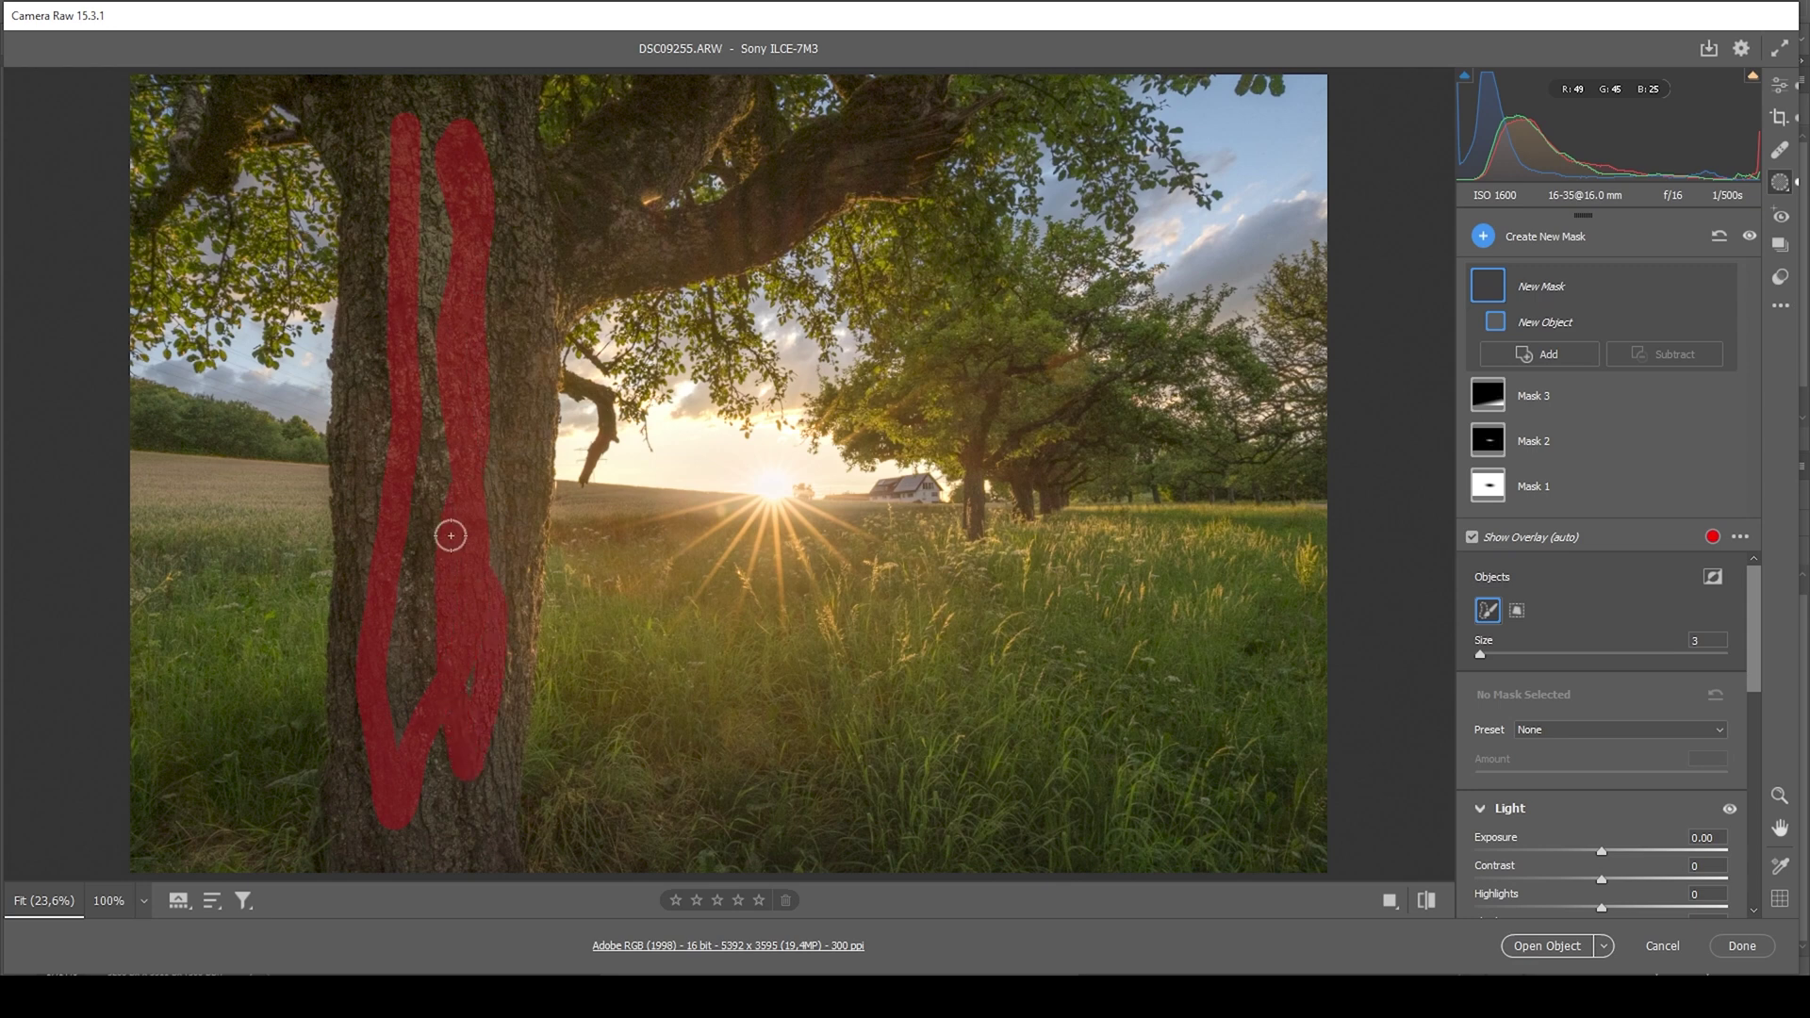
{"action": "mouse_move", "coordinate": [451, 536]}
{"action": "left_mouse_down"}
{"action": "mouse_move", "coordinate": [409, 227]}
{"action": "mouse_move", "coordinate": [497, 346]}
{"action": "mouse_move", "coordinate": [488, 102]}
{"action": "mouse_move", "coordinate": [490, 491]}
{"action": "left_mouse_up"}
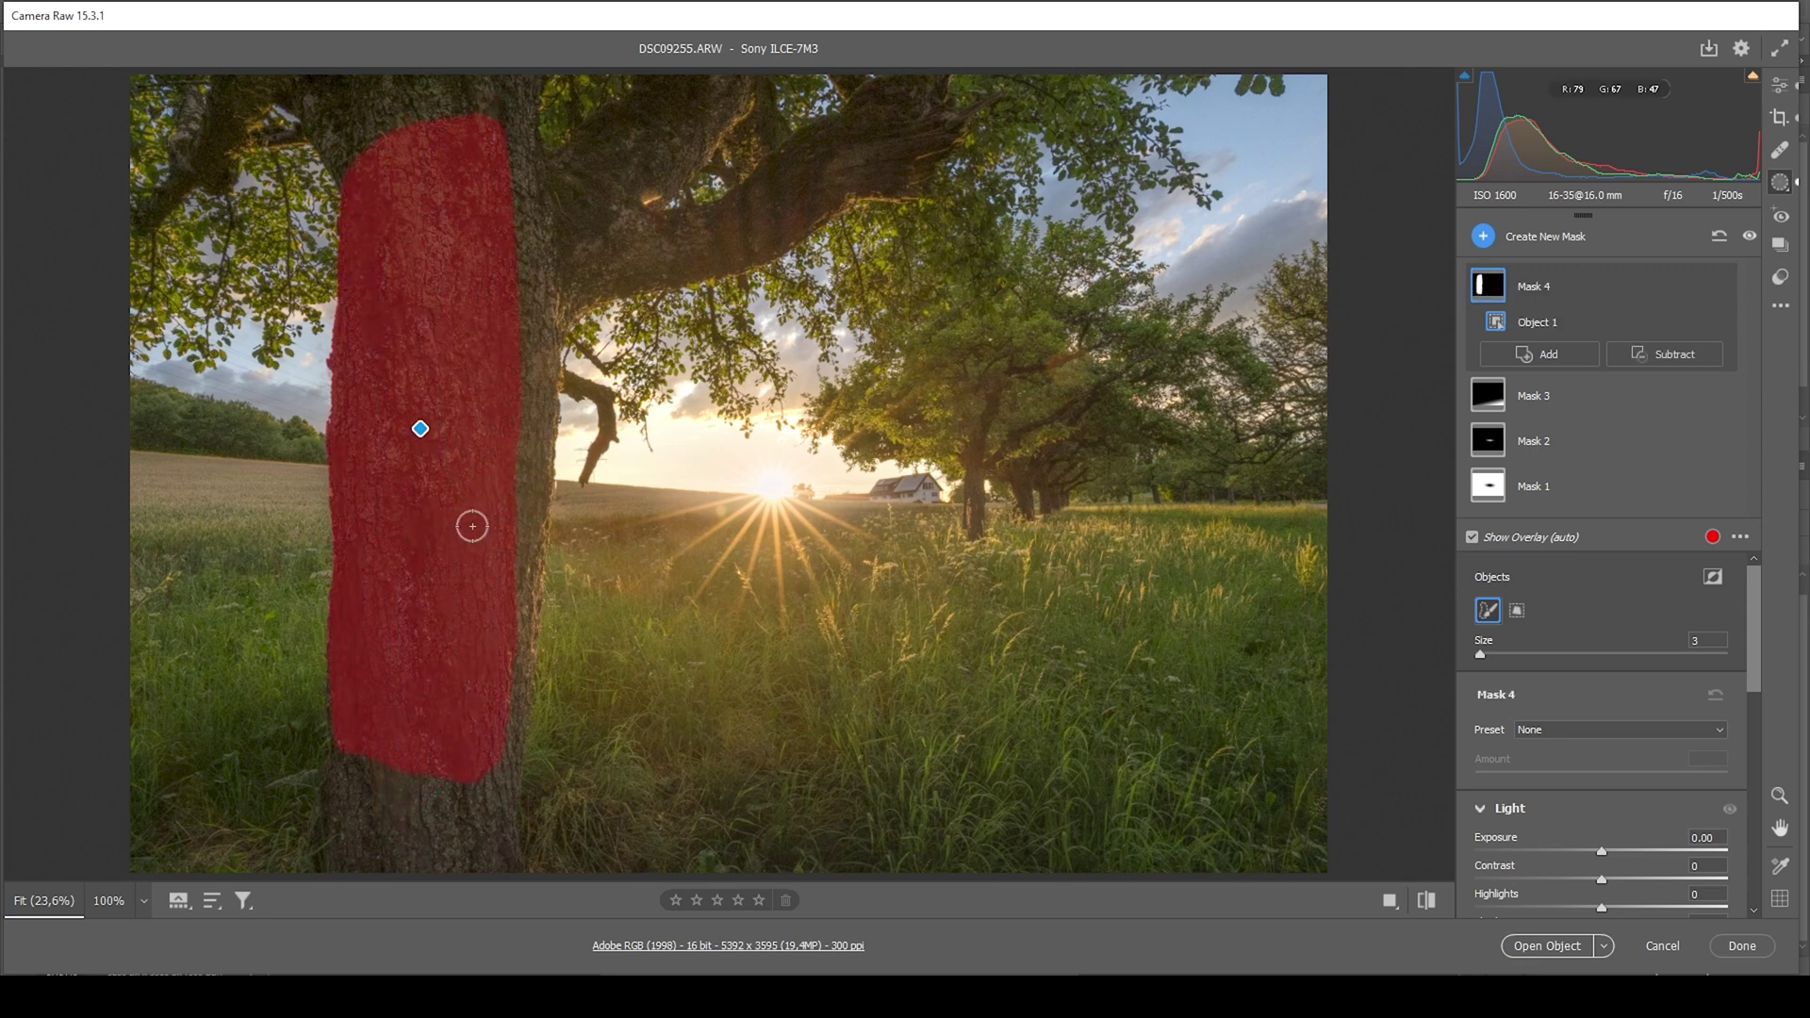
{"action": "mouse_move", "coordinate": [372, 764]}
{"action": "left_mouse_down"}
{"action": "mouse_move", "coordinate": [399, 840]}
{"action": "mouse_move", "coordinate": [406, 779]}
{"action": "mouse_move", "coordinate": [455, 810]}
{"action": "mouse_move", "coordinate": [473, 778]}
{"action": "mouse_move", "coordinate": [420, 821]}
{"action": "mouse_move", "coordinate": [454, 838]}
{"action": "mouse_move", "coordinate": [528, 475]}
{"action": "mouse_move", "coordinate": [509, 198]}
{"action": "mouse_move", "coordinate": [504, 527]}
{"action": "mouse_move", "coordinate": [517, 290]}
{"action": "left_mouse_up"}
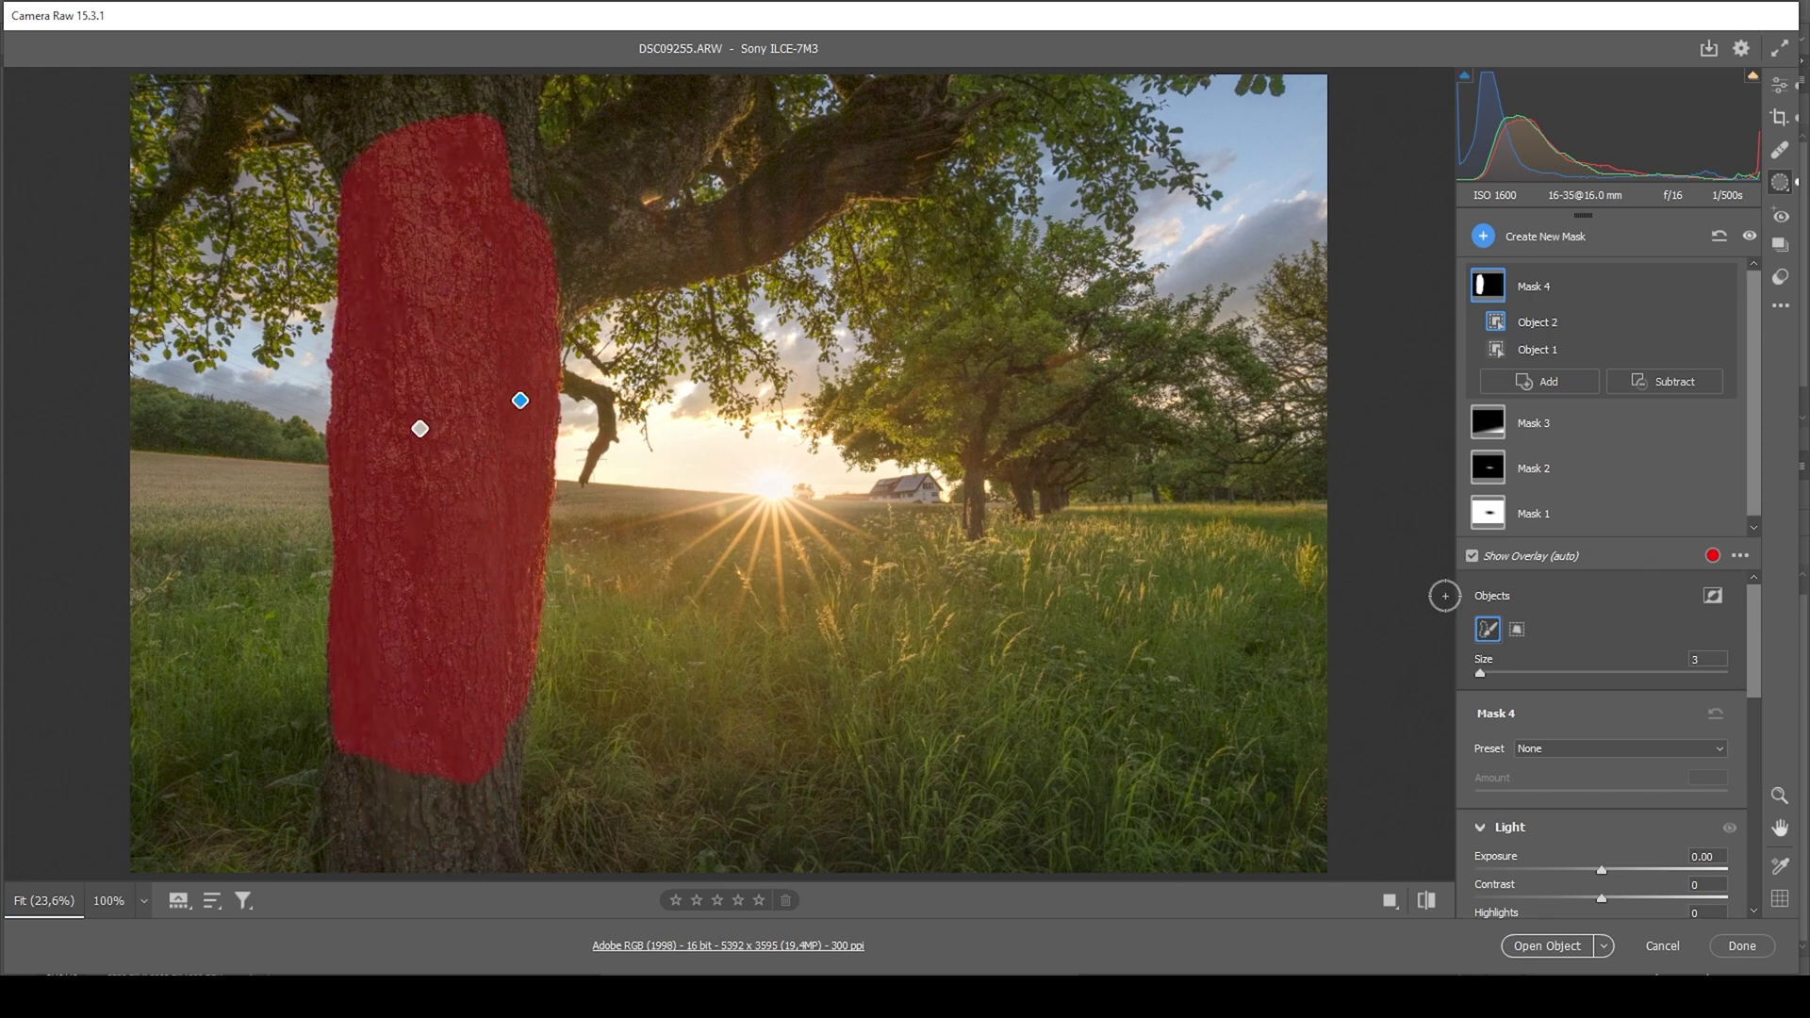
- Set the trunk mask to texture +10, clarity +15 and contrast +16
{"action": "scroll", "coordinate": [1650, 854], "scroll_direction": "down", "scroll_amount": 6}
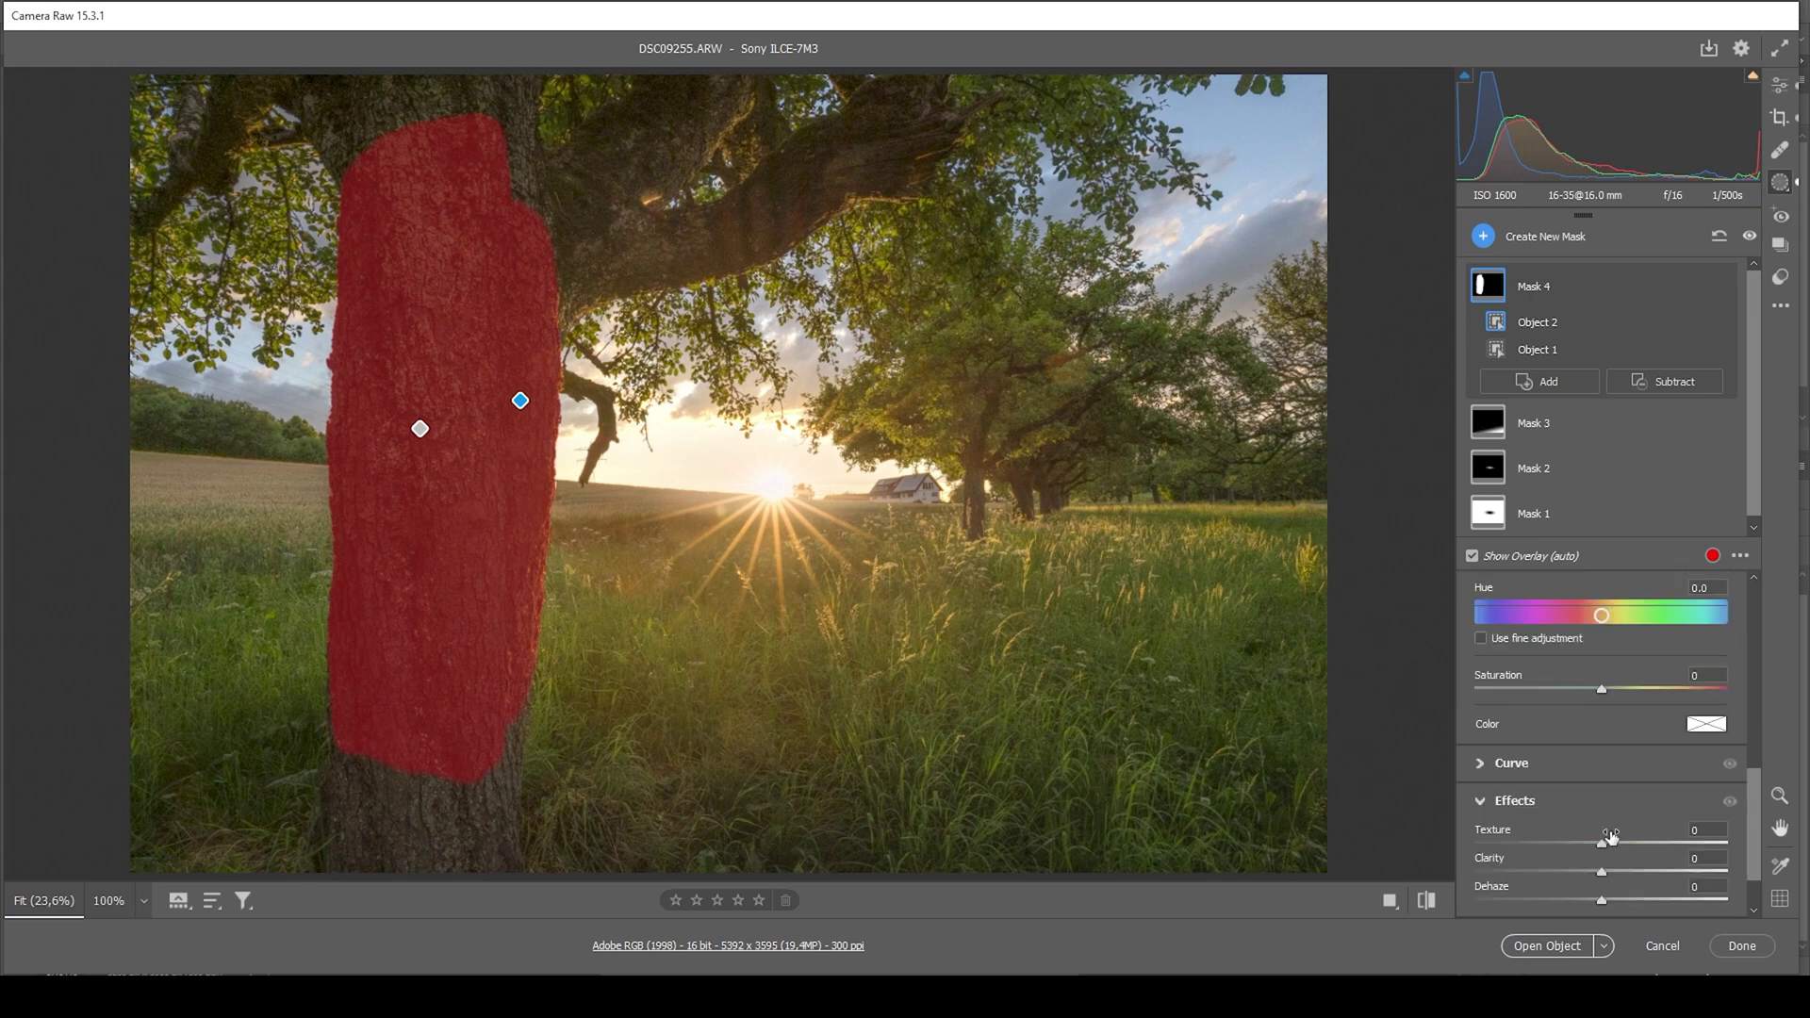
{"action": "left_click_drag", "start_coordinate": [1603, 846], "coordinate": [1630, 873]}
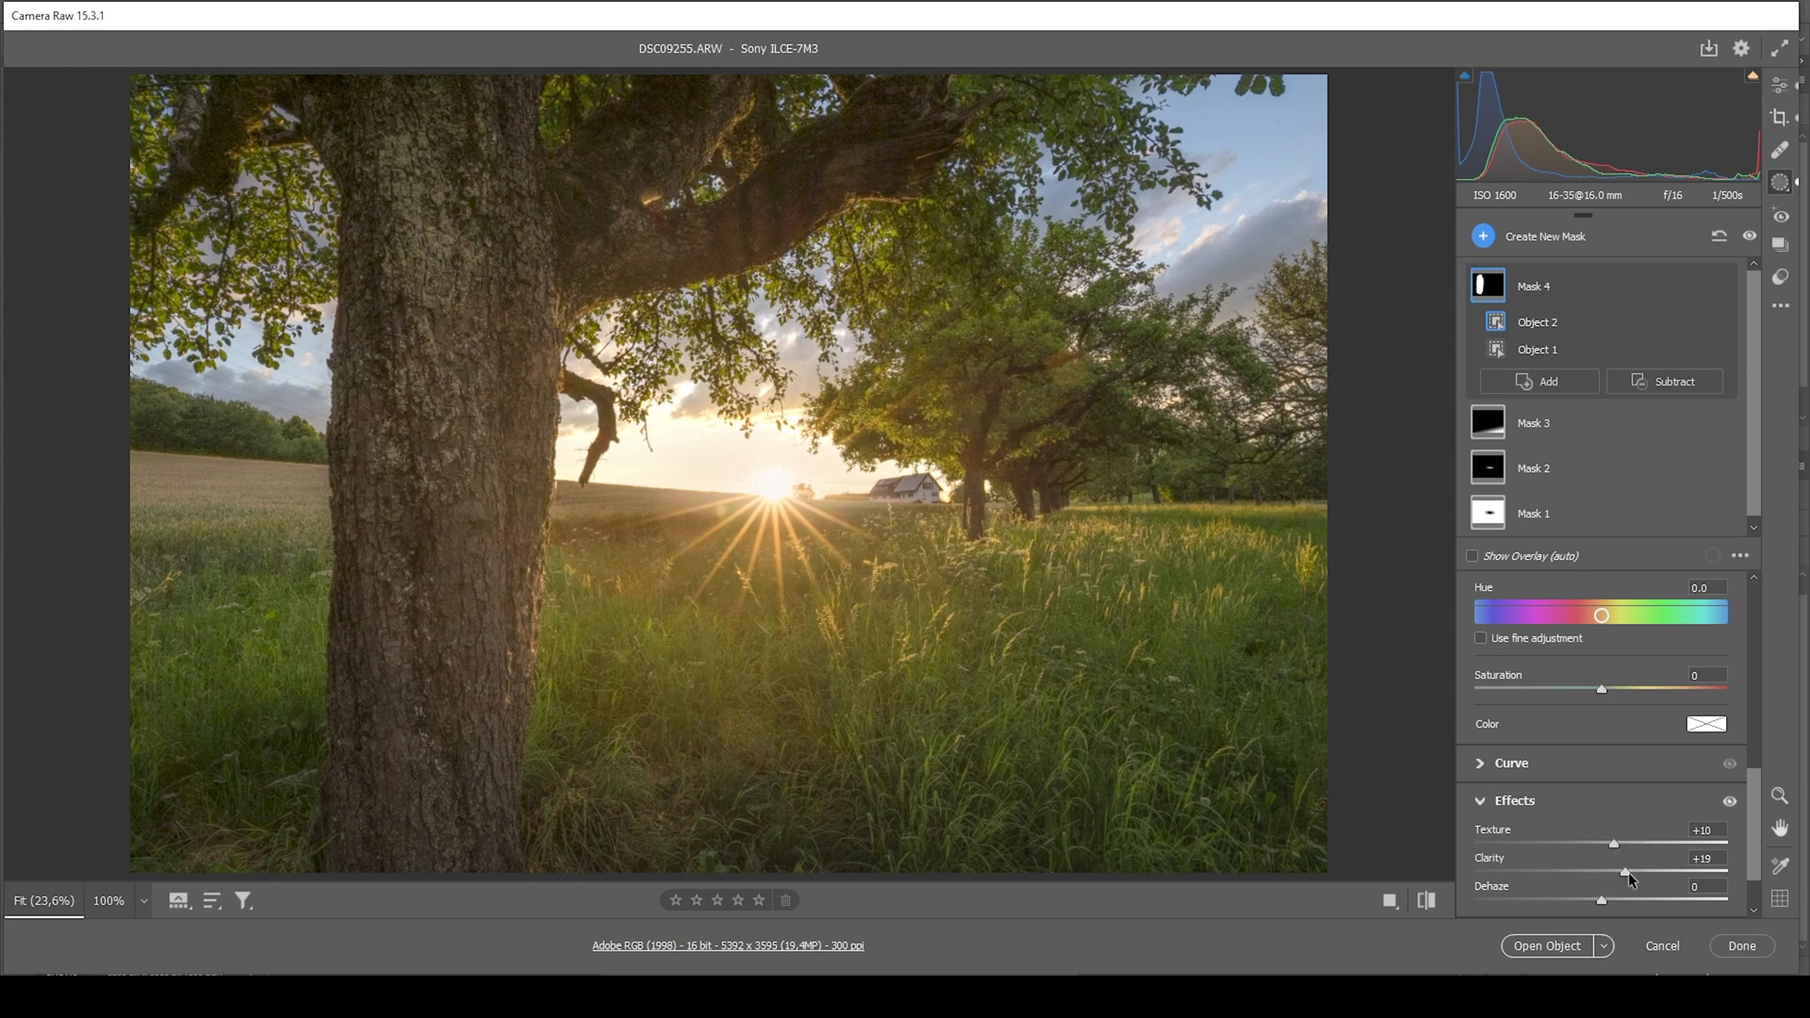
{"action": "left_click_drag", "start_coordinate": [1624, 873], "coordinate": [1623, 874]}
{"action": "scroll", "coordinate": [1670, 818], "scroll_direction": "up", "scroll_amount": 4}
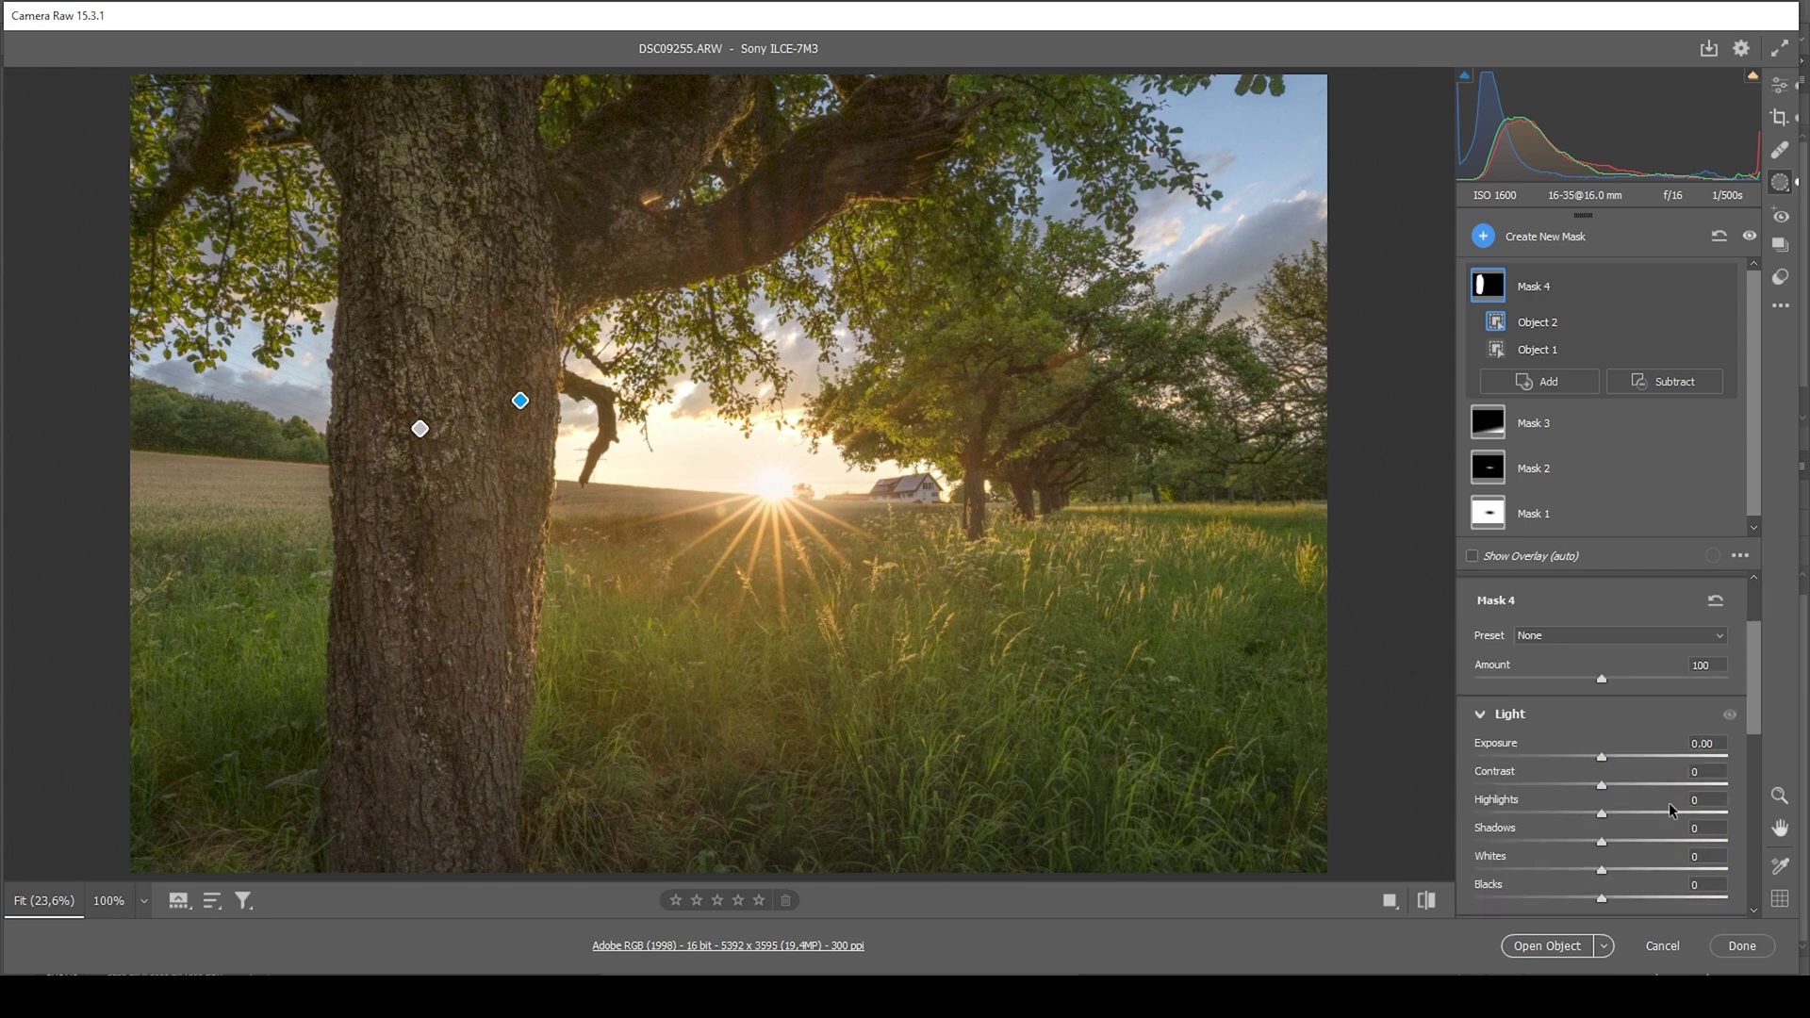
{"action": "left_click_drag", "start_coordinate": [1603, 783], "coordinate": [1622, 784]}
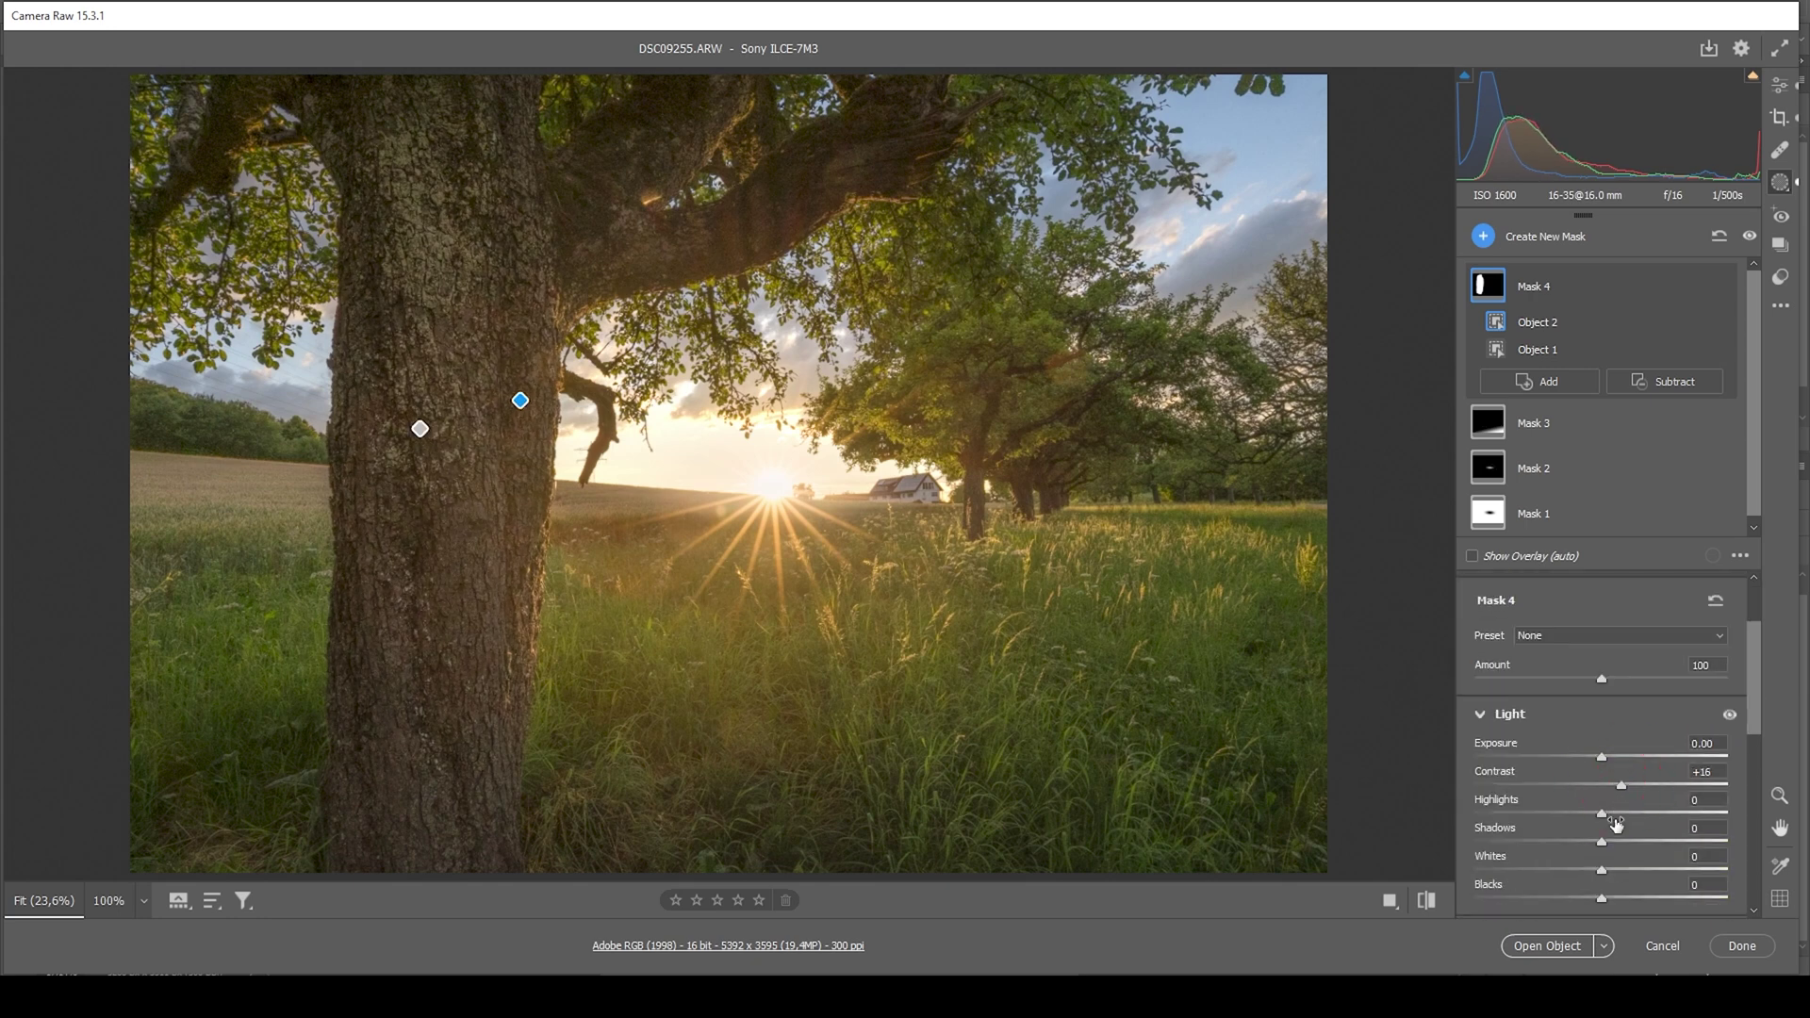
{"action": "left_click", "coordinate": [1484, 237]}
- Draw a linear gradient from the meadow up to the horizon and extend its lower edge down
{"action": "left_click", "coordinate": [1560, 387]}
{"action": "left_click_drag", "start_coordinate": [761, 666], "coordinate": [746, 432]}
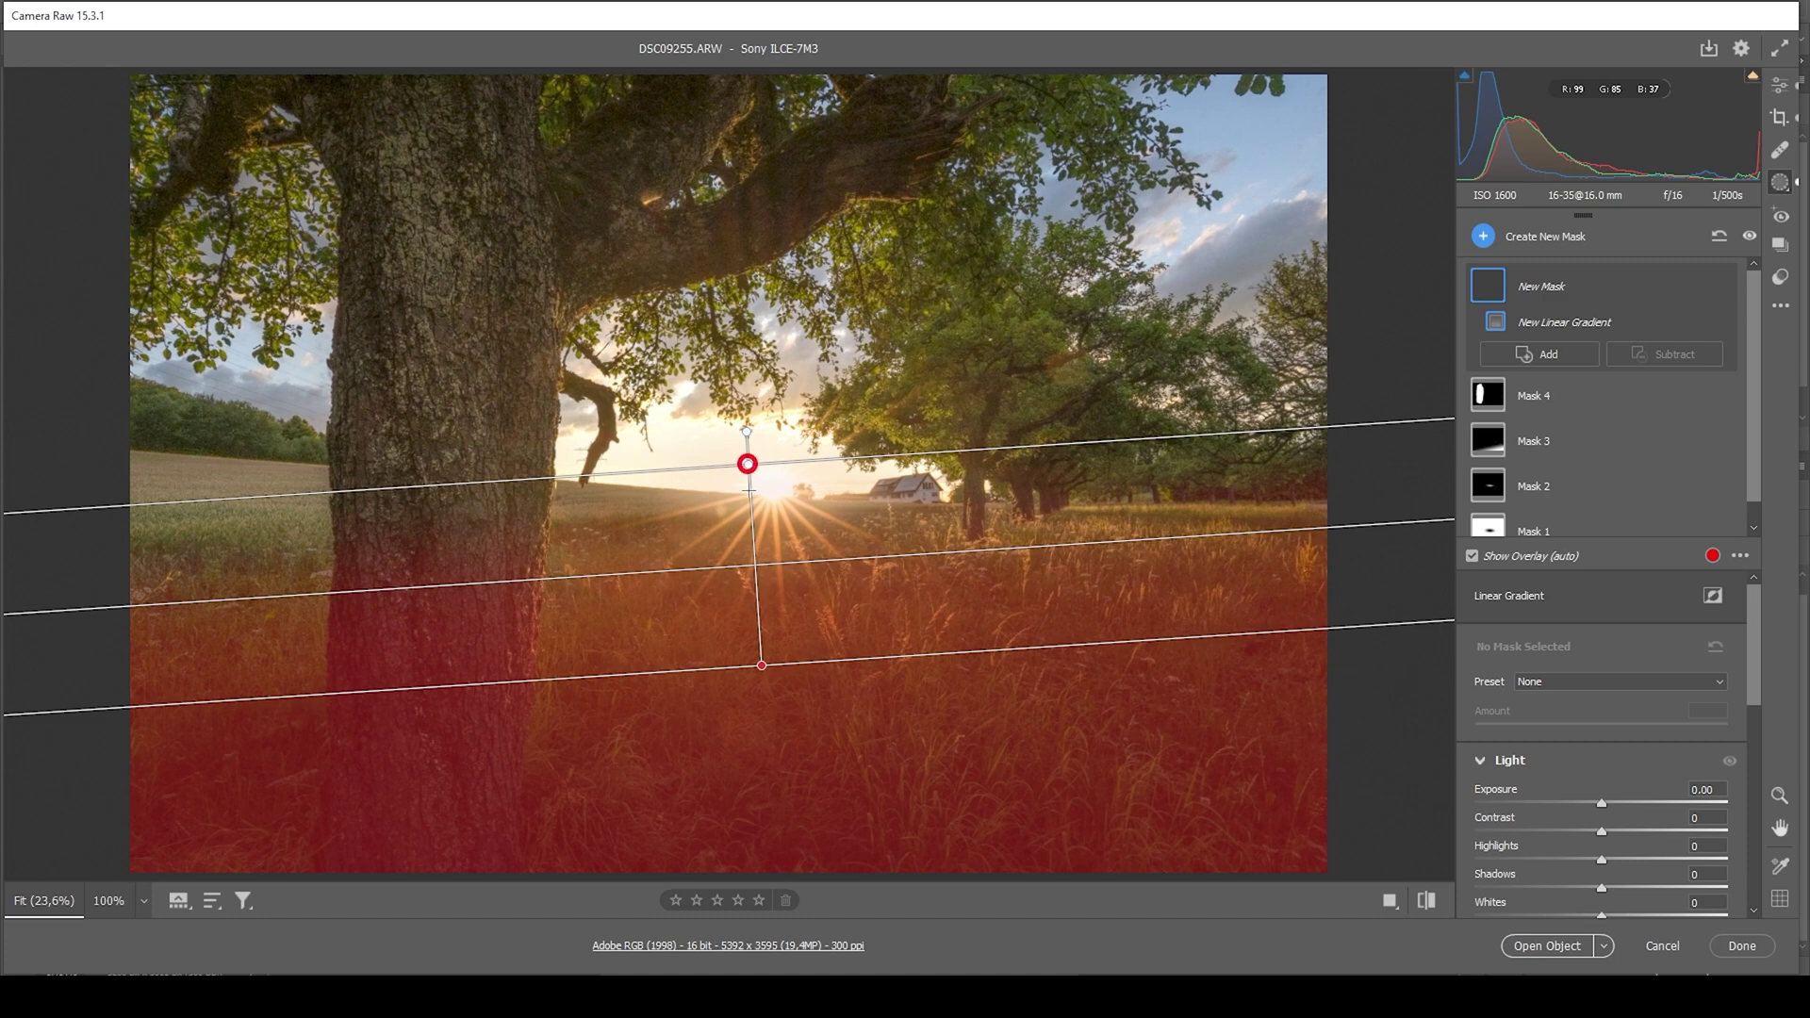
{"action": "left_click_drag", "start_coordinate": [762, 666], "coordinate": [770, 738]}
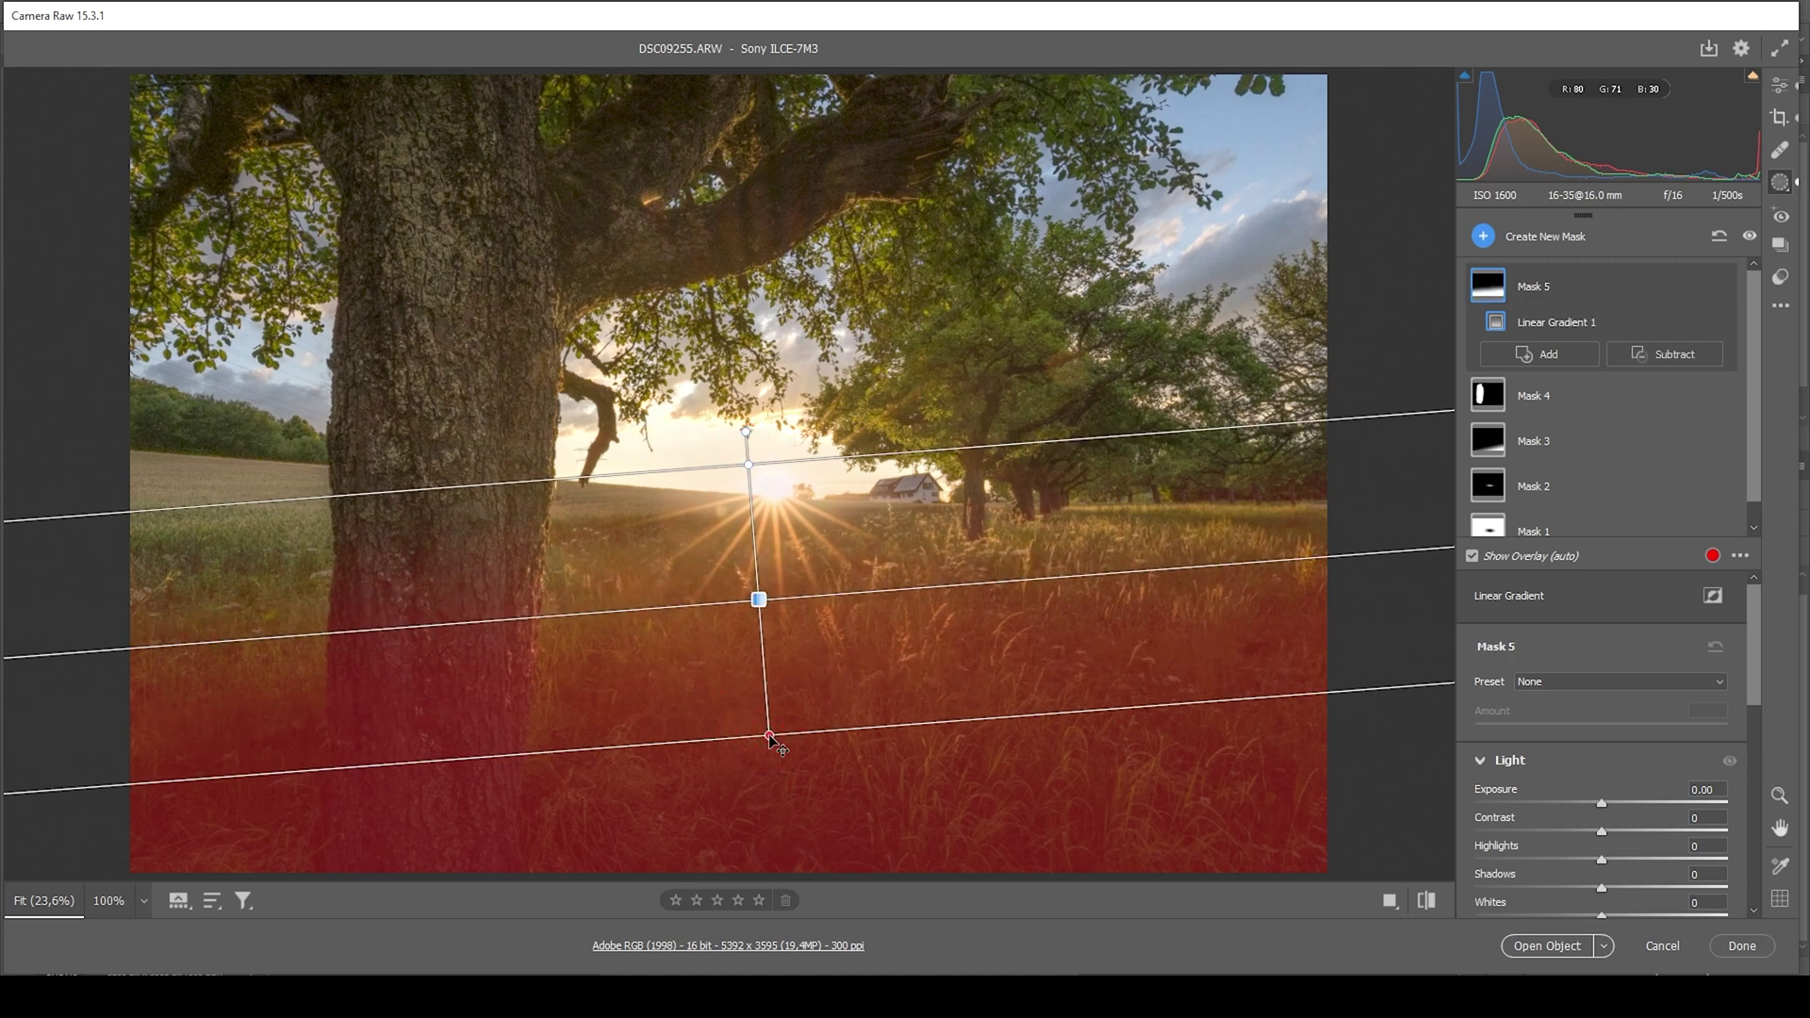
- Give the meadow gradient contrast +38, texture +11 and clarity +12
{"action": "left_click_drag", "start_coordinate": [1603, 831], "coordinate": [1654, 831]}
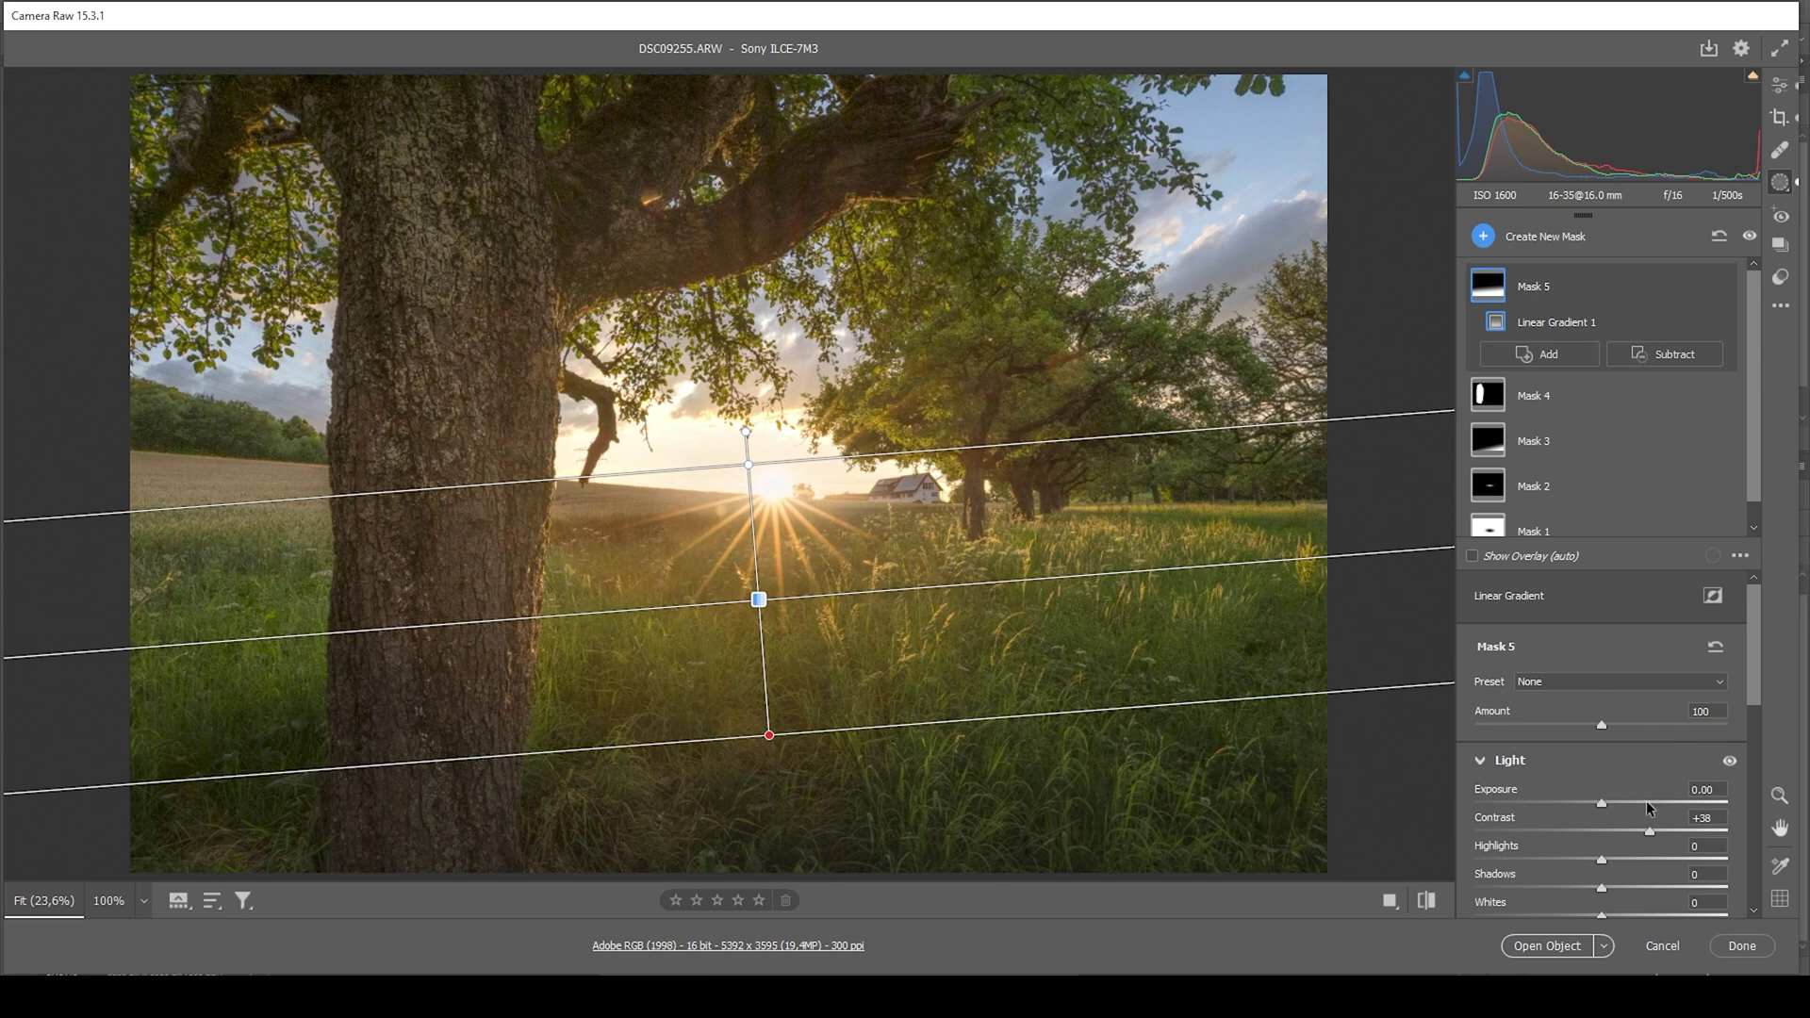
{"action": "scroll", "coordinate": [1646, 801], "scroll_direction": "down", "scroll_amount": 5}
{"action": "left_click_drag", "start_coordinate": [1602, 779], "coordinate": [1616, 805]}
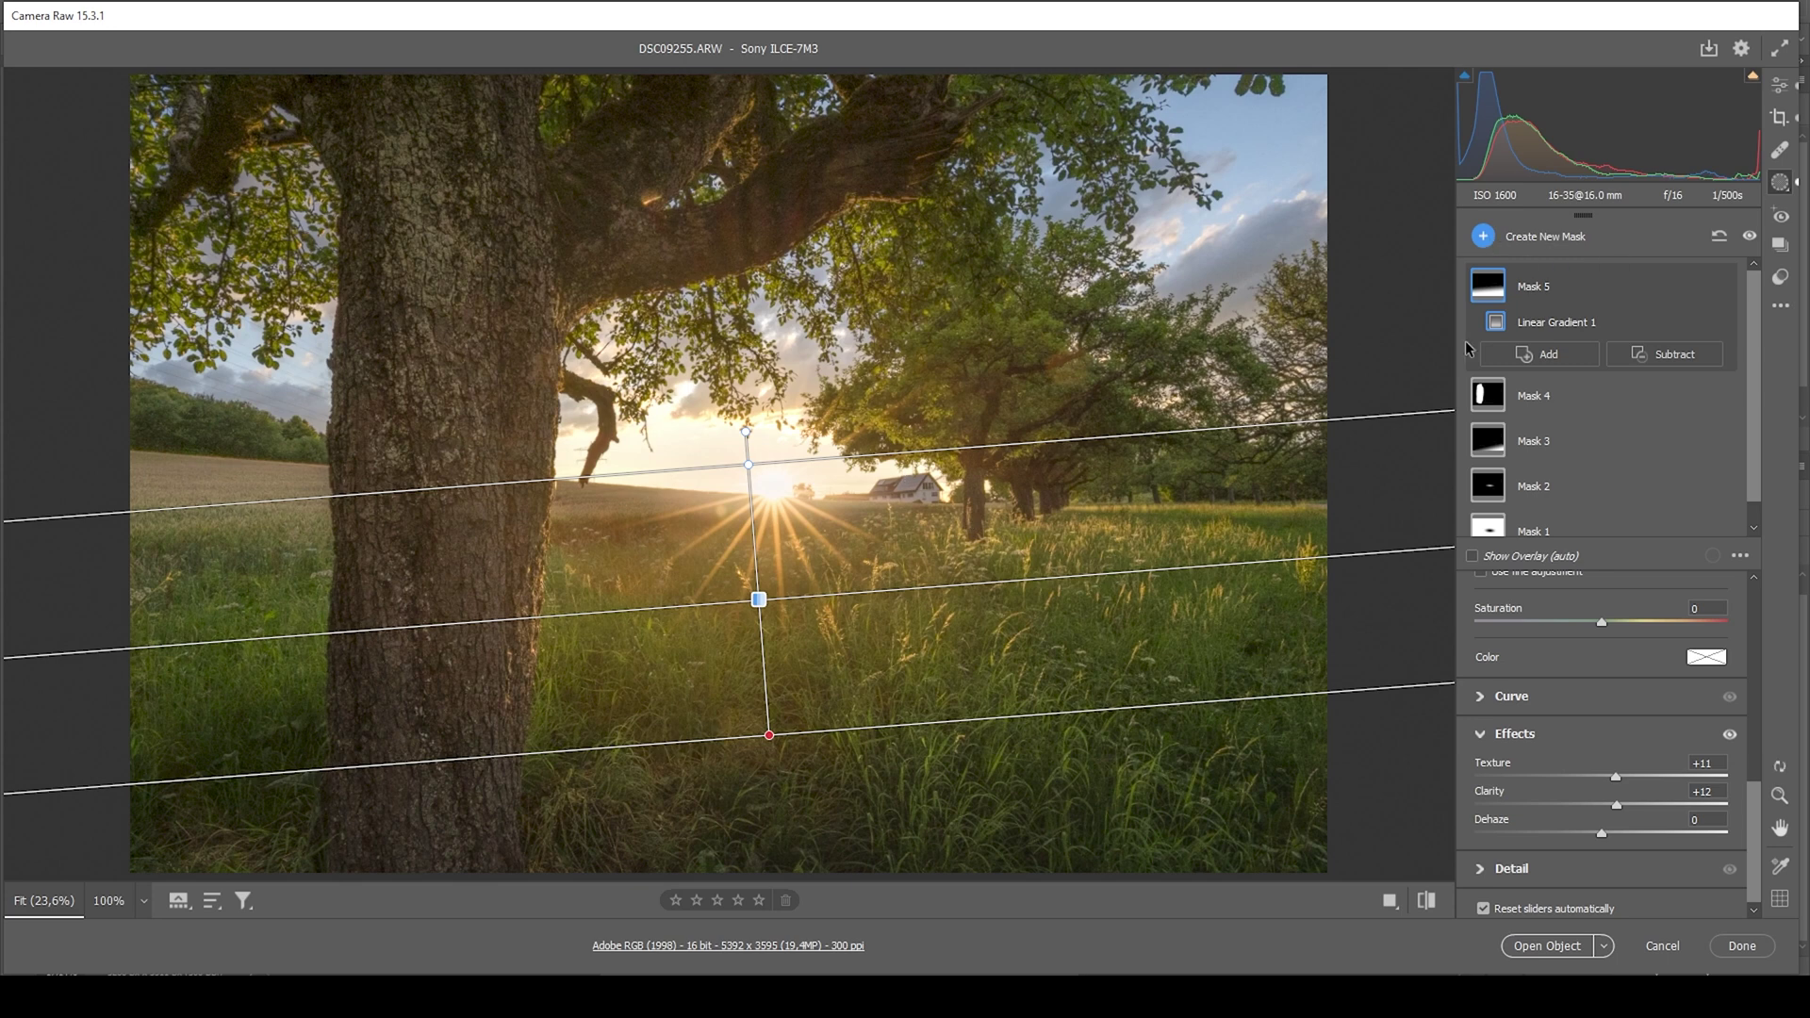
{"action": "left_click", "coordinate": [1483, 236]}
- Draw a wide oval radial gradient around the sun and shift it slightly right
{"action": "left_click", "coordinate": [1598, 413]}
{"action": "left_click_drag", "start_coordinate": [716, 488], "coordinate": [946, 574]}
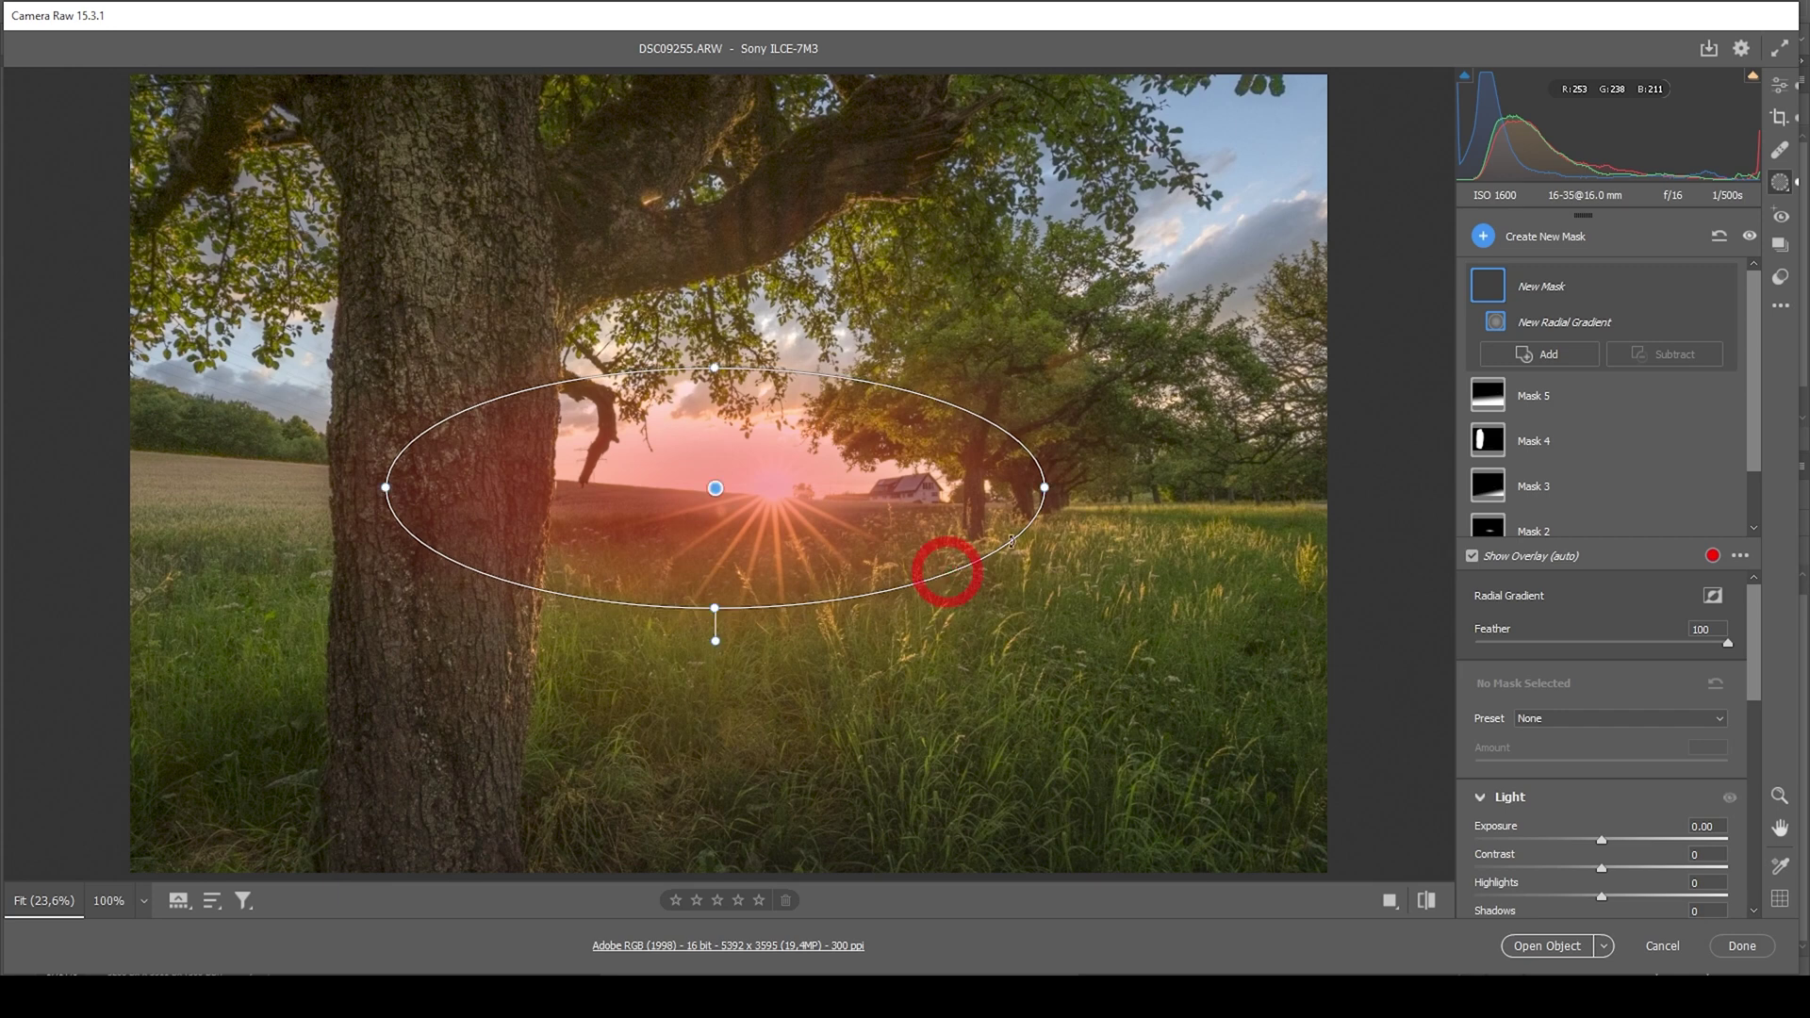
{"action": "left_click_drag", "start_coordinate": [757, 511], "coordinate": [806, 511]}
{"action": "left_click", "coordinate": [776, 482]}
{"action": "left_click", "coordinate": [773, 496]}
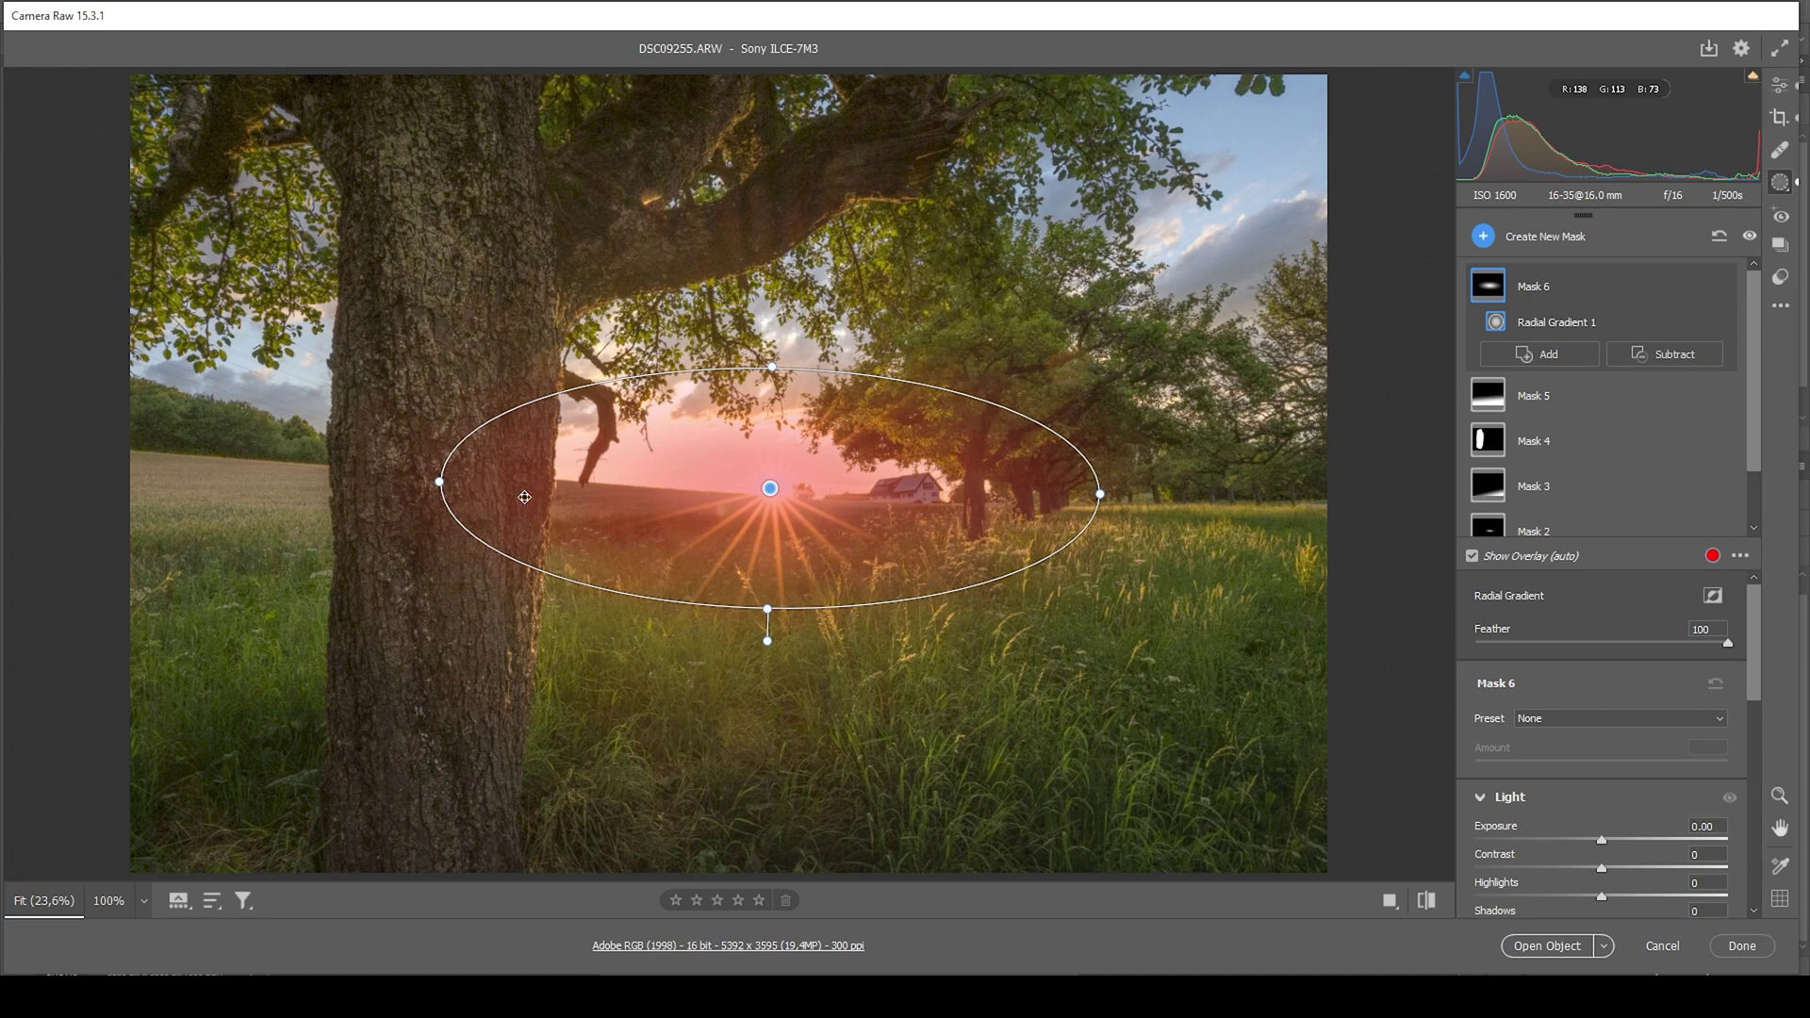
- Set the sun mask's blacks to +51 and temperature to +62, comparing with masks hidden and shown
{"action": "scroll", "coordinate": [1661, 778], "scroll_direction": "down", "scroll_amount": 1}
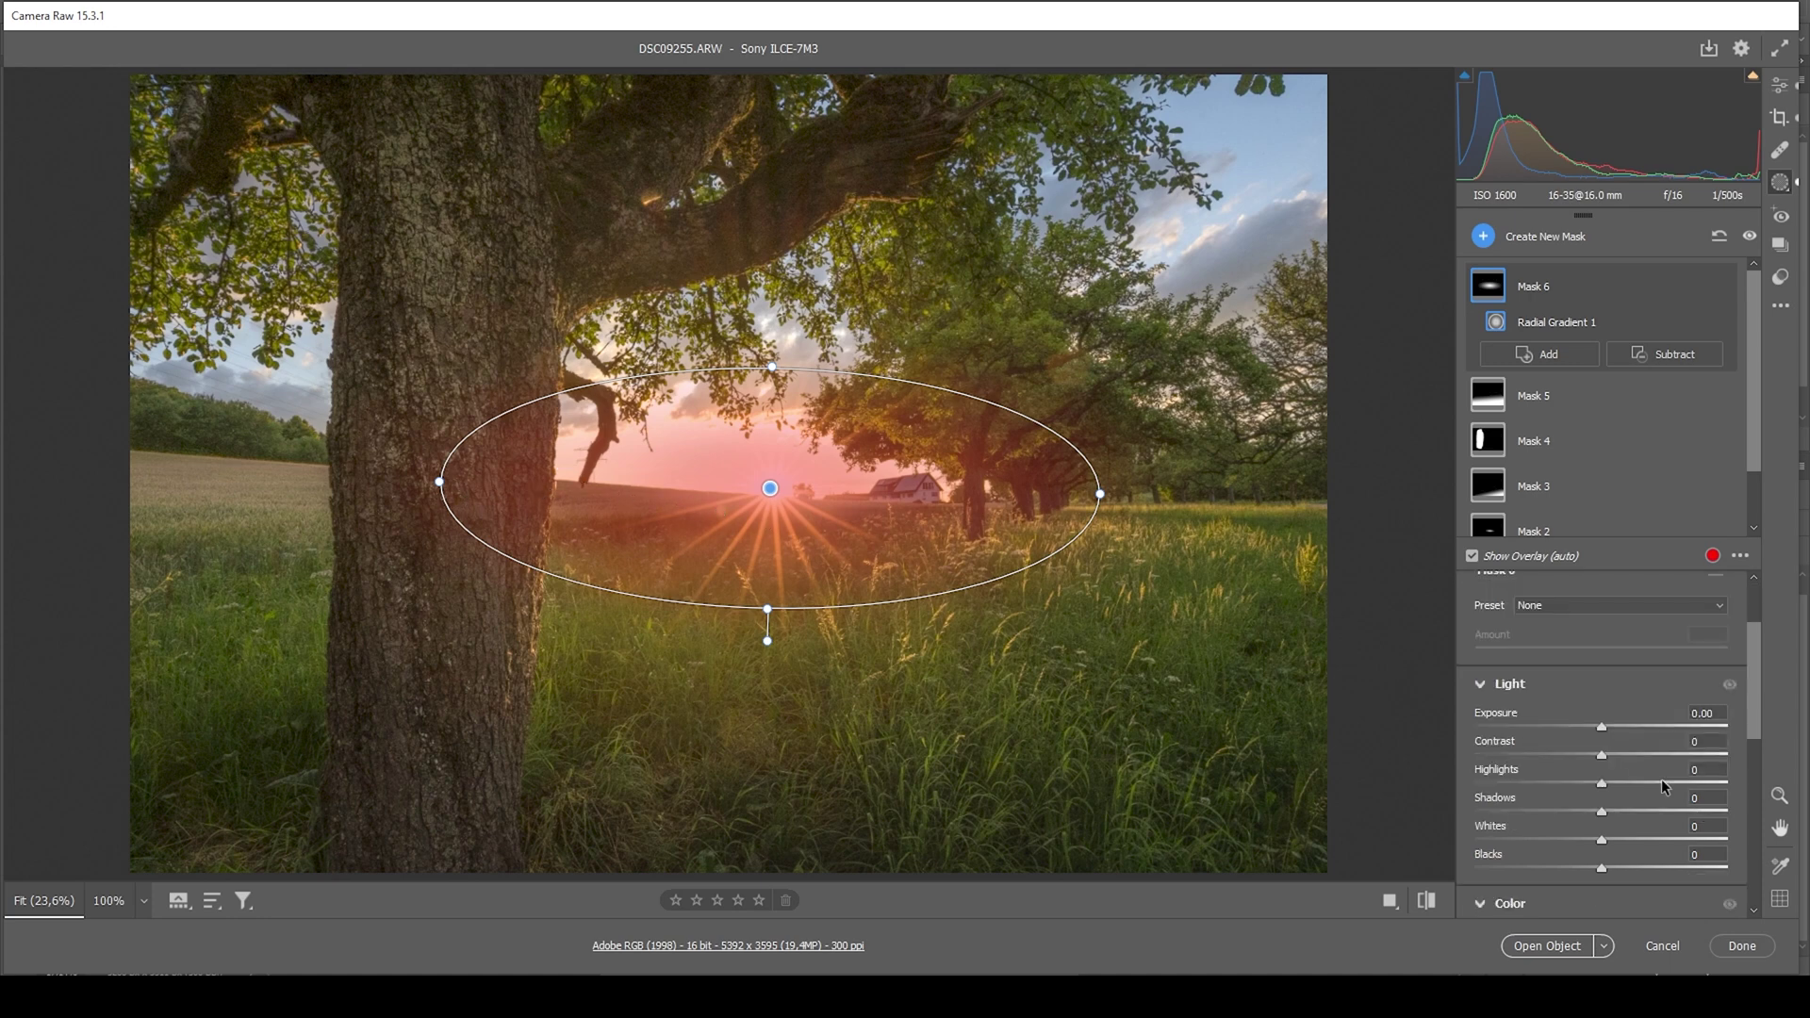
{"action": "scroll", "coordinate": [1661, 779], "scroll_direction": "down", "scroll_amount": 2}
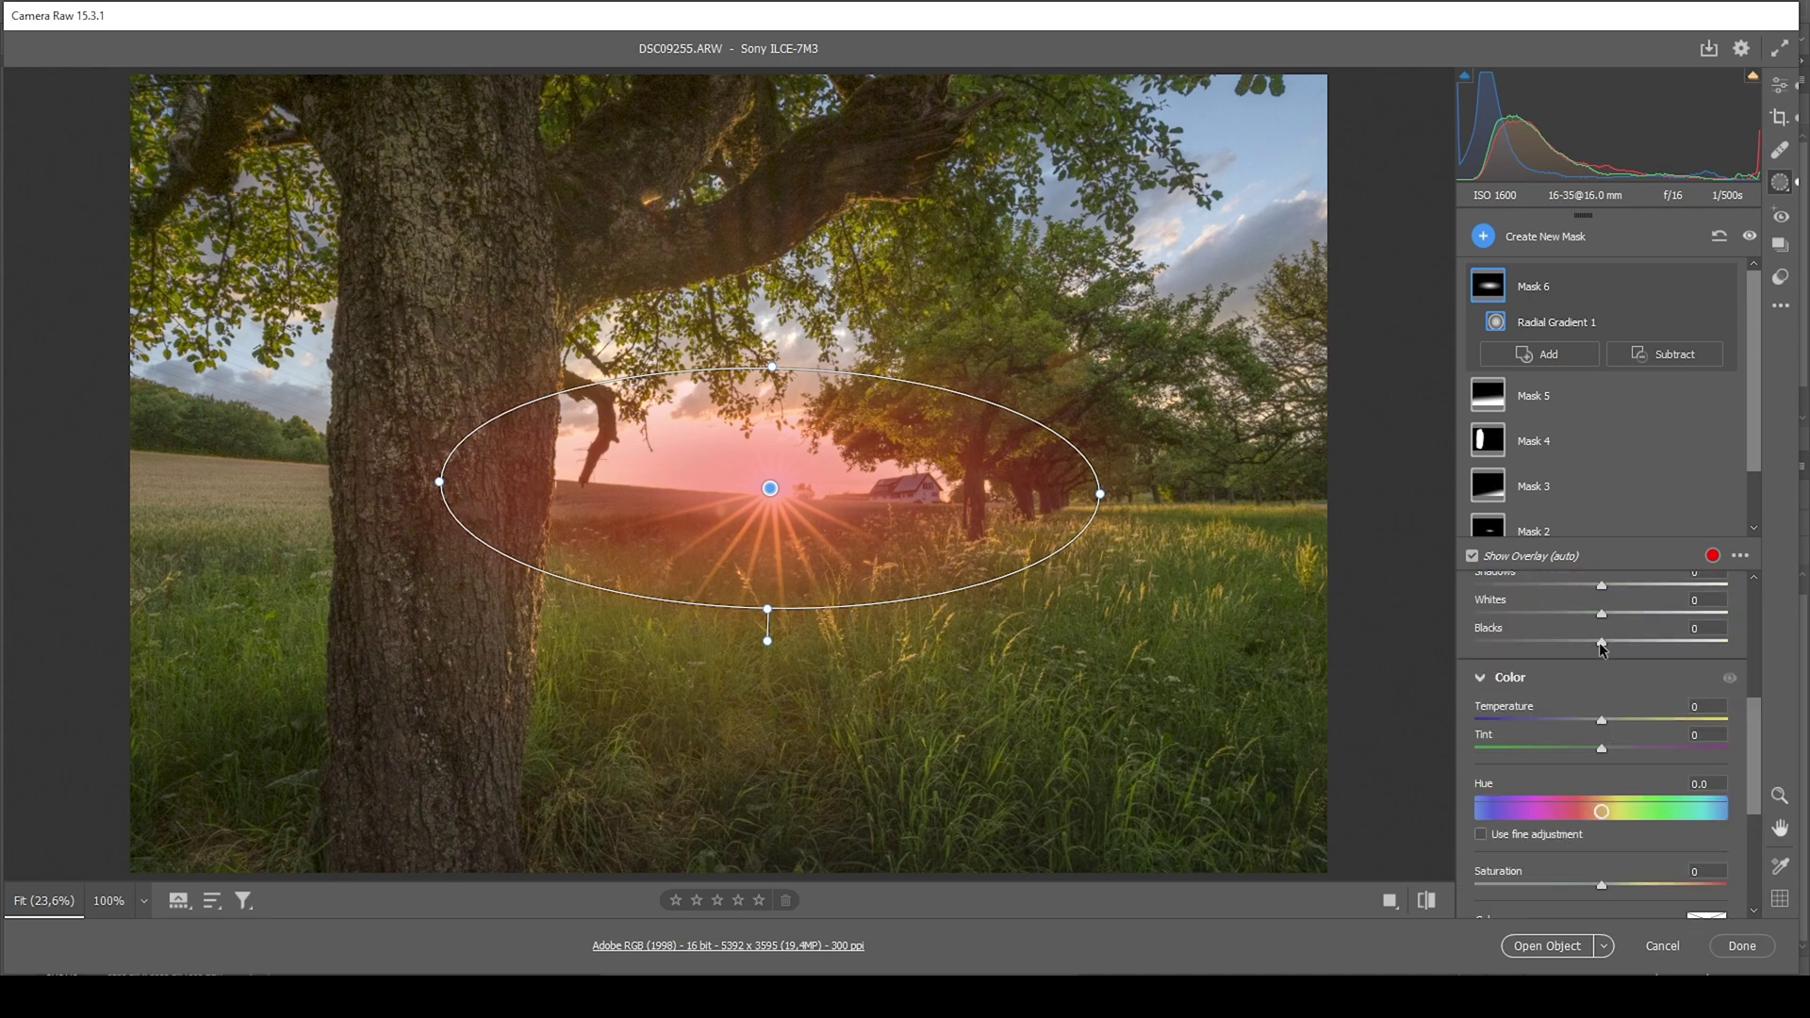
{"action": "left_click_drag", "start_coordinate": [1601, 644], "coordinate": [1665, 644]}
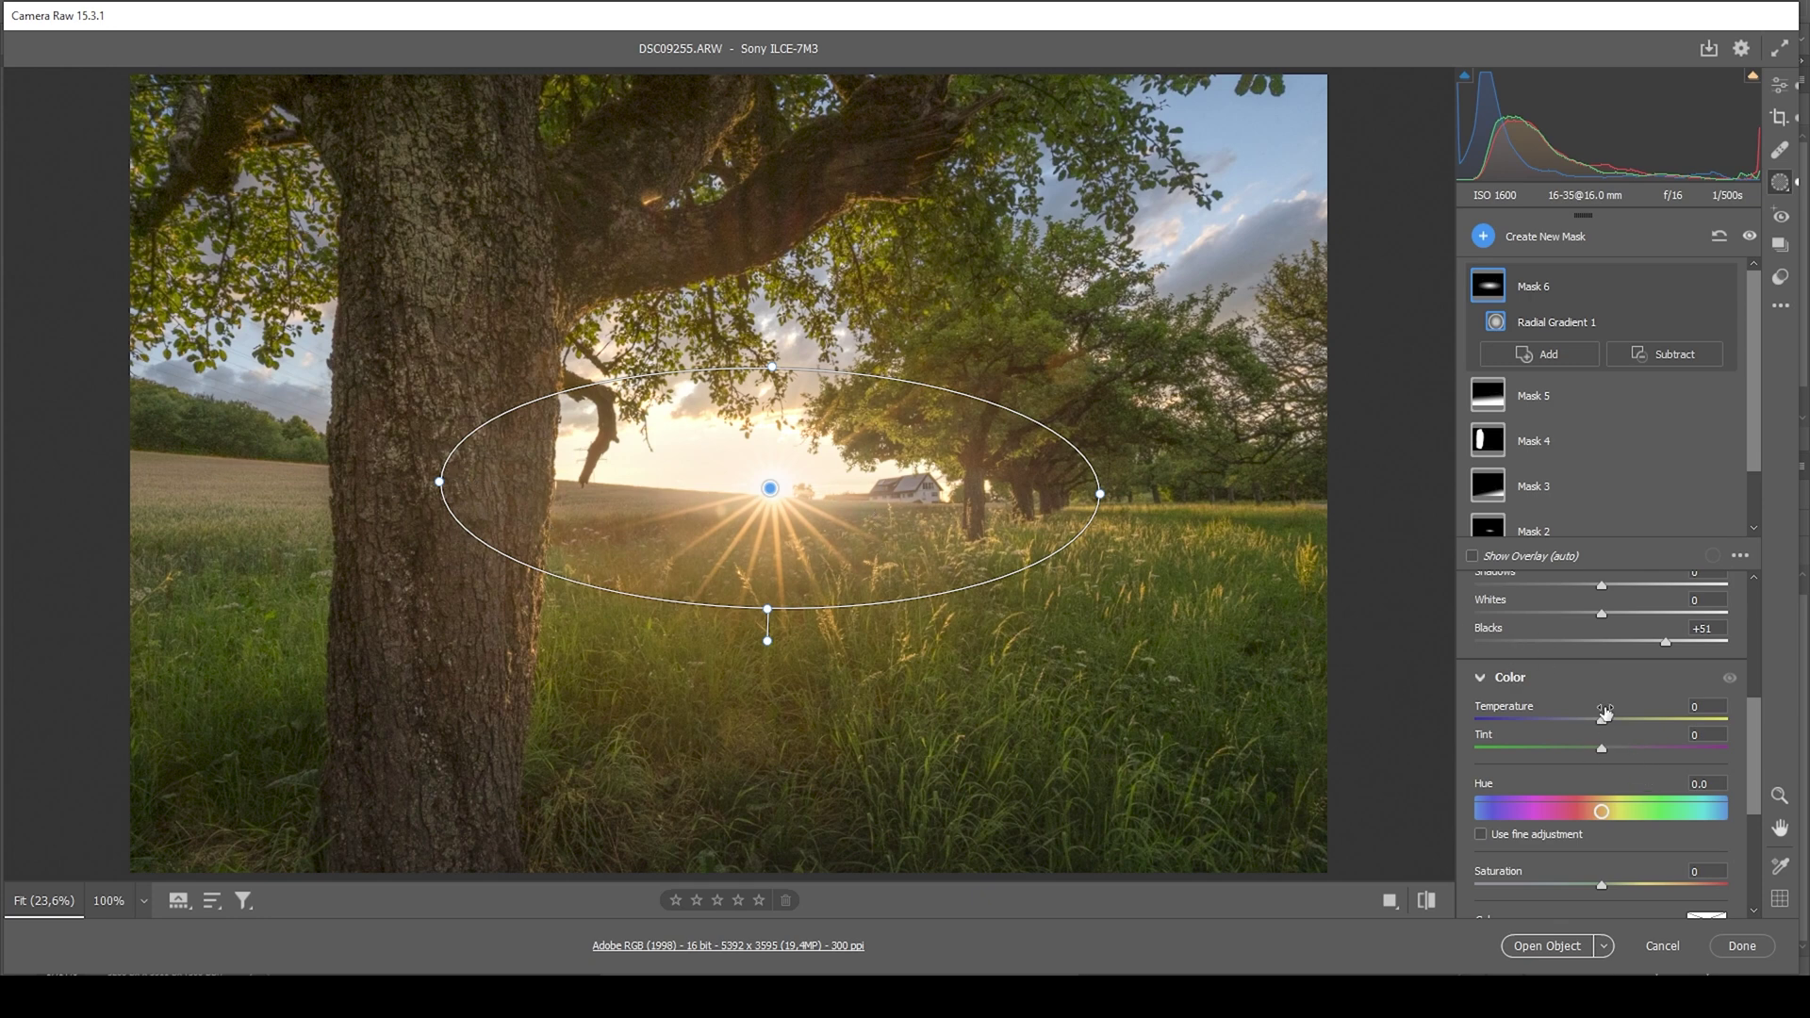
{"action": "left_click_drag", "start_coordinate": [1602, 722], "coordinate": [1620, 722]}
{"action": "left_click_drag", "start_coordinate": [1682, 717], "coordinate": [1684, 718]}
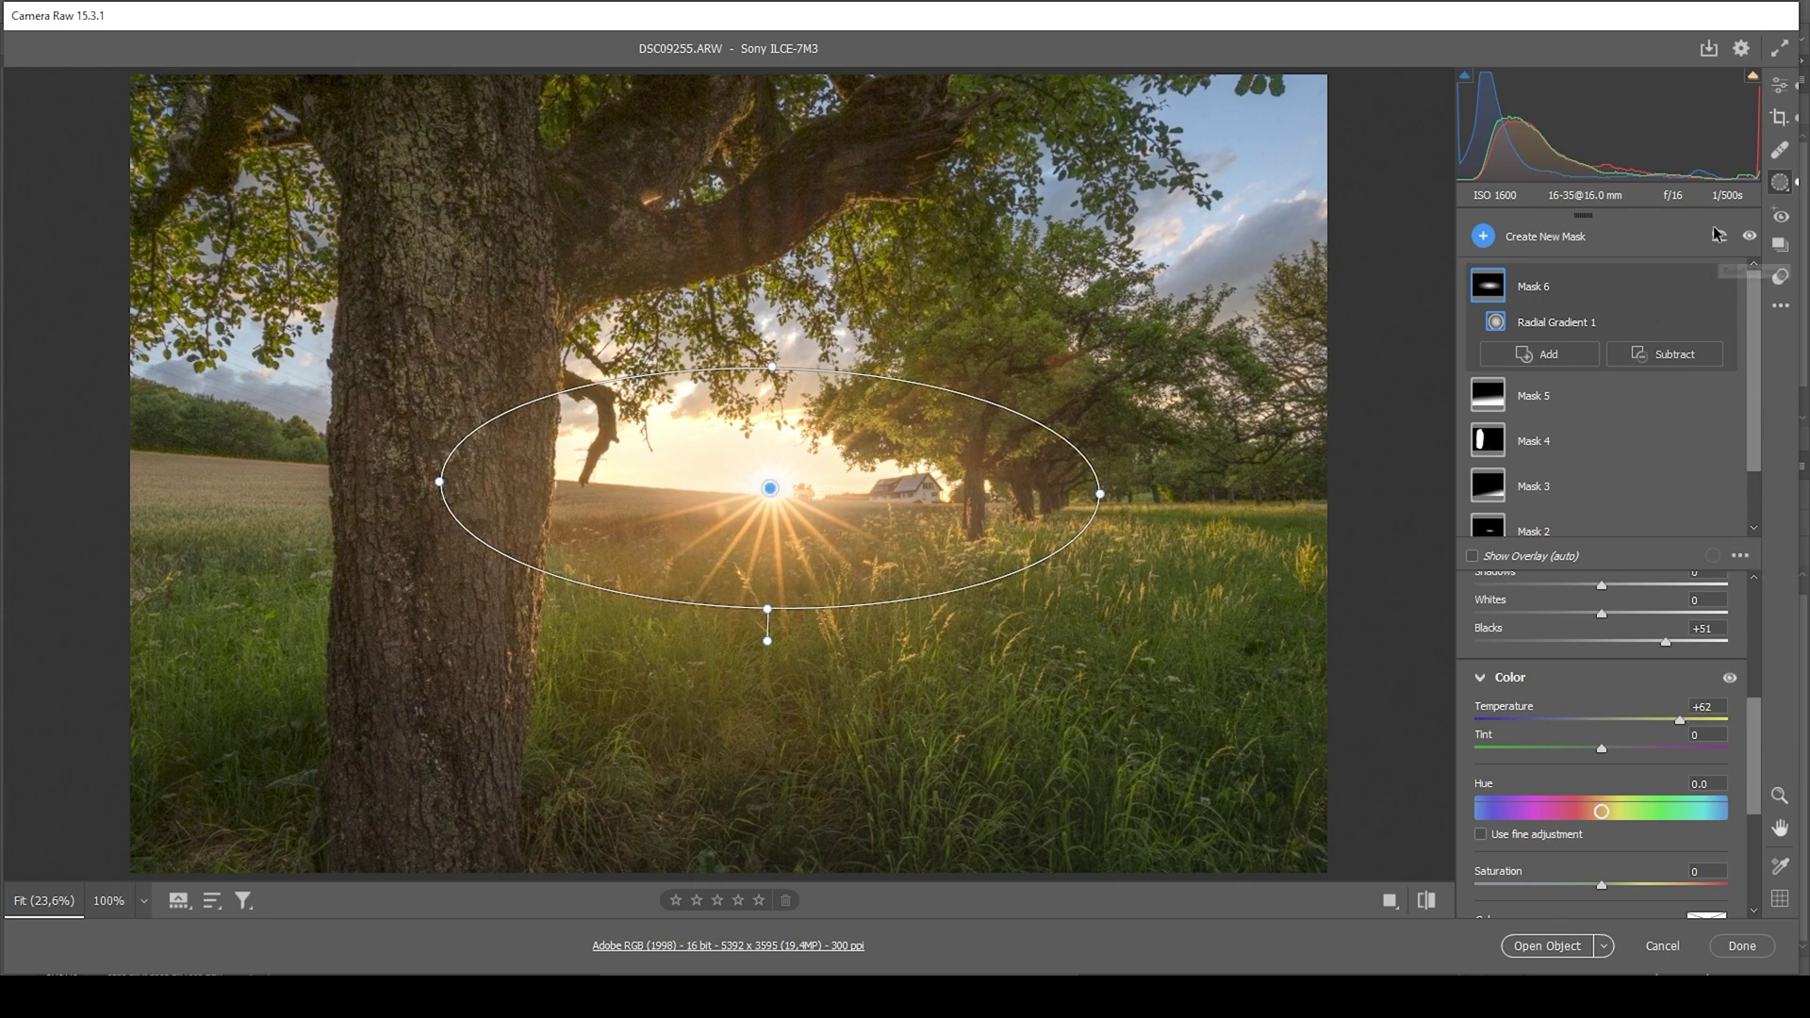
{"action": "left_click", "coordinate": [1750, 239]}
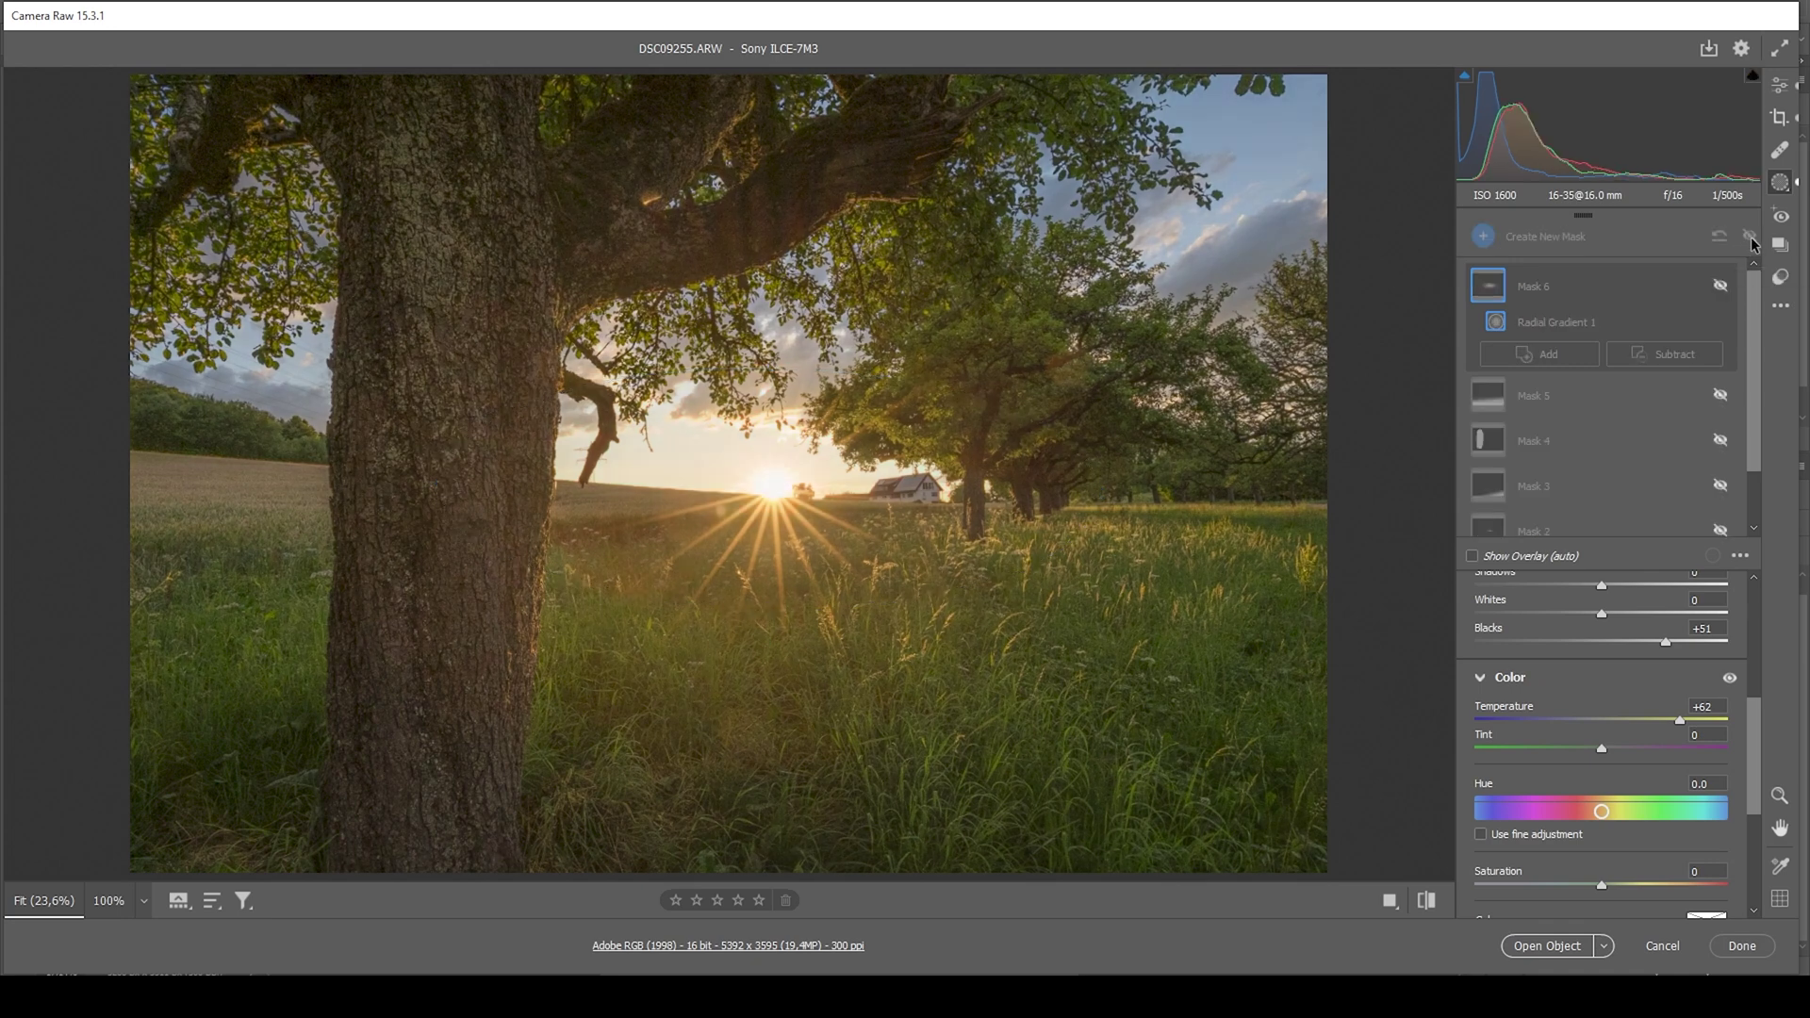
{"action": "left_click", "coordinate": [1750, 238]}
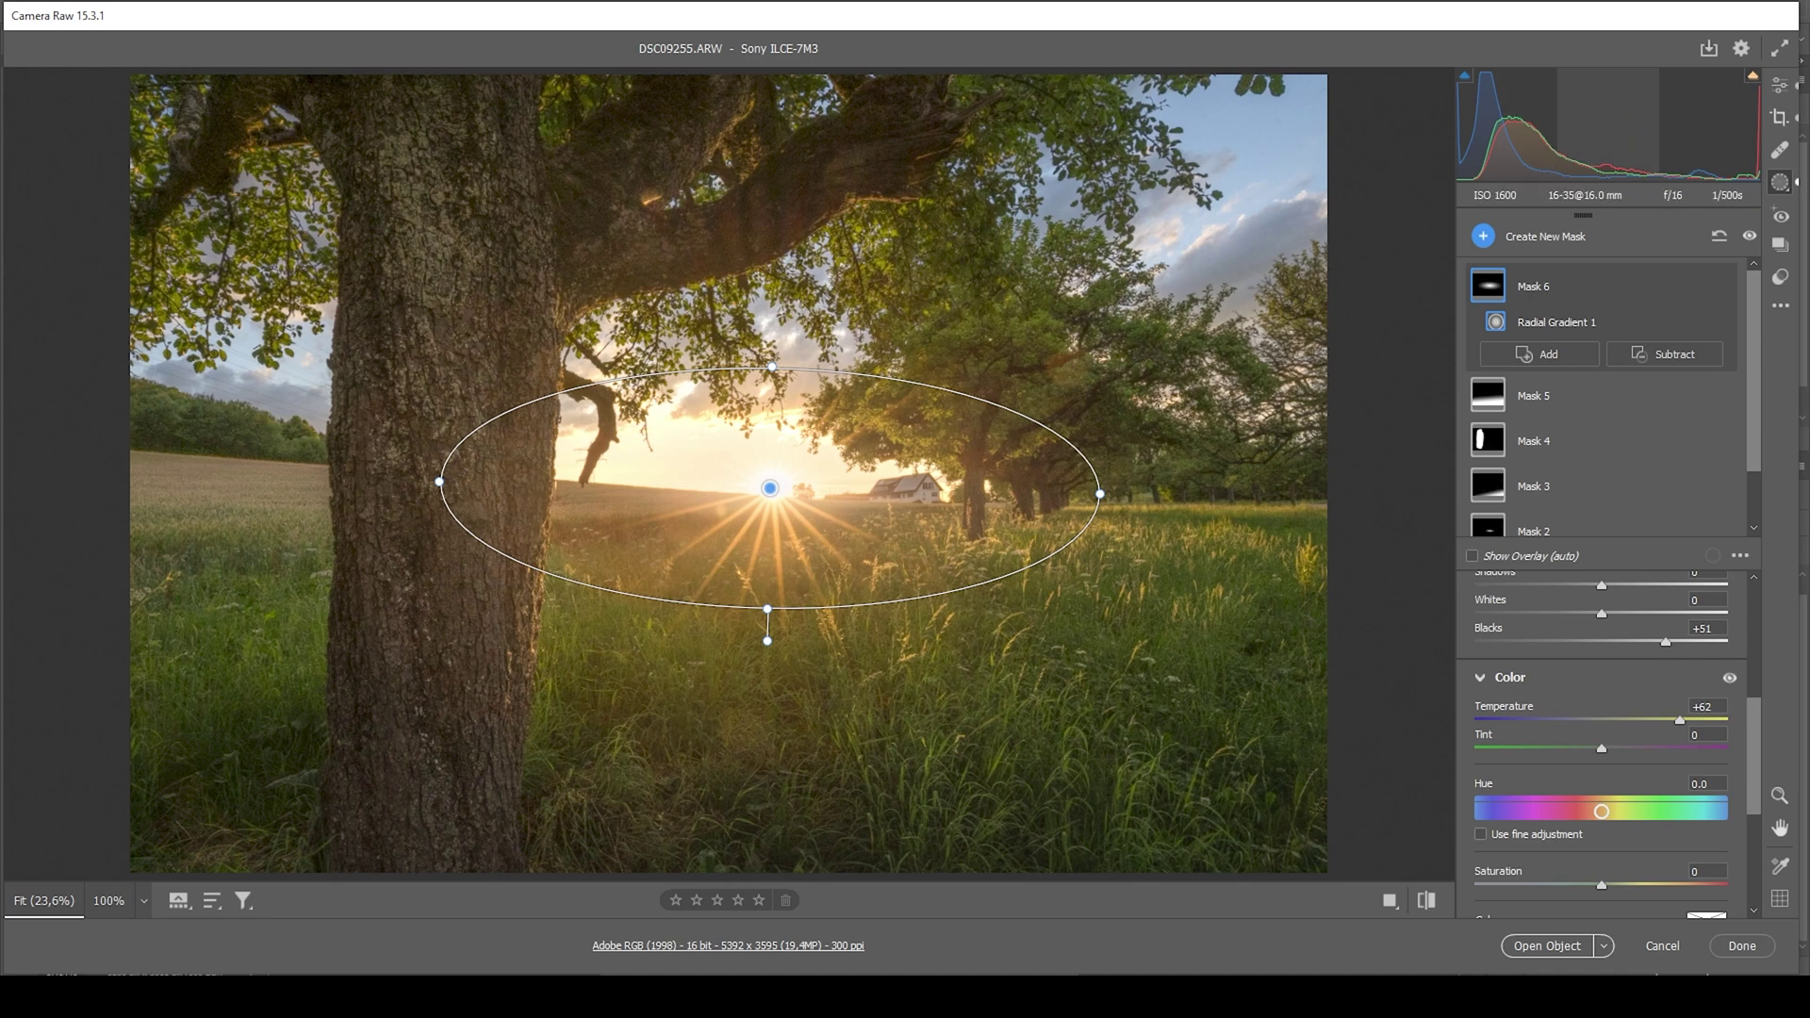
{"action": "left_click", "coordinate": [1779, 85]}
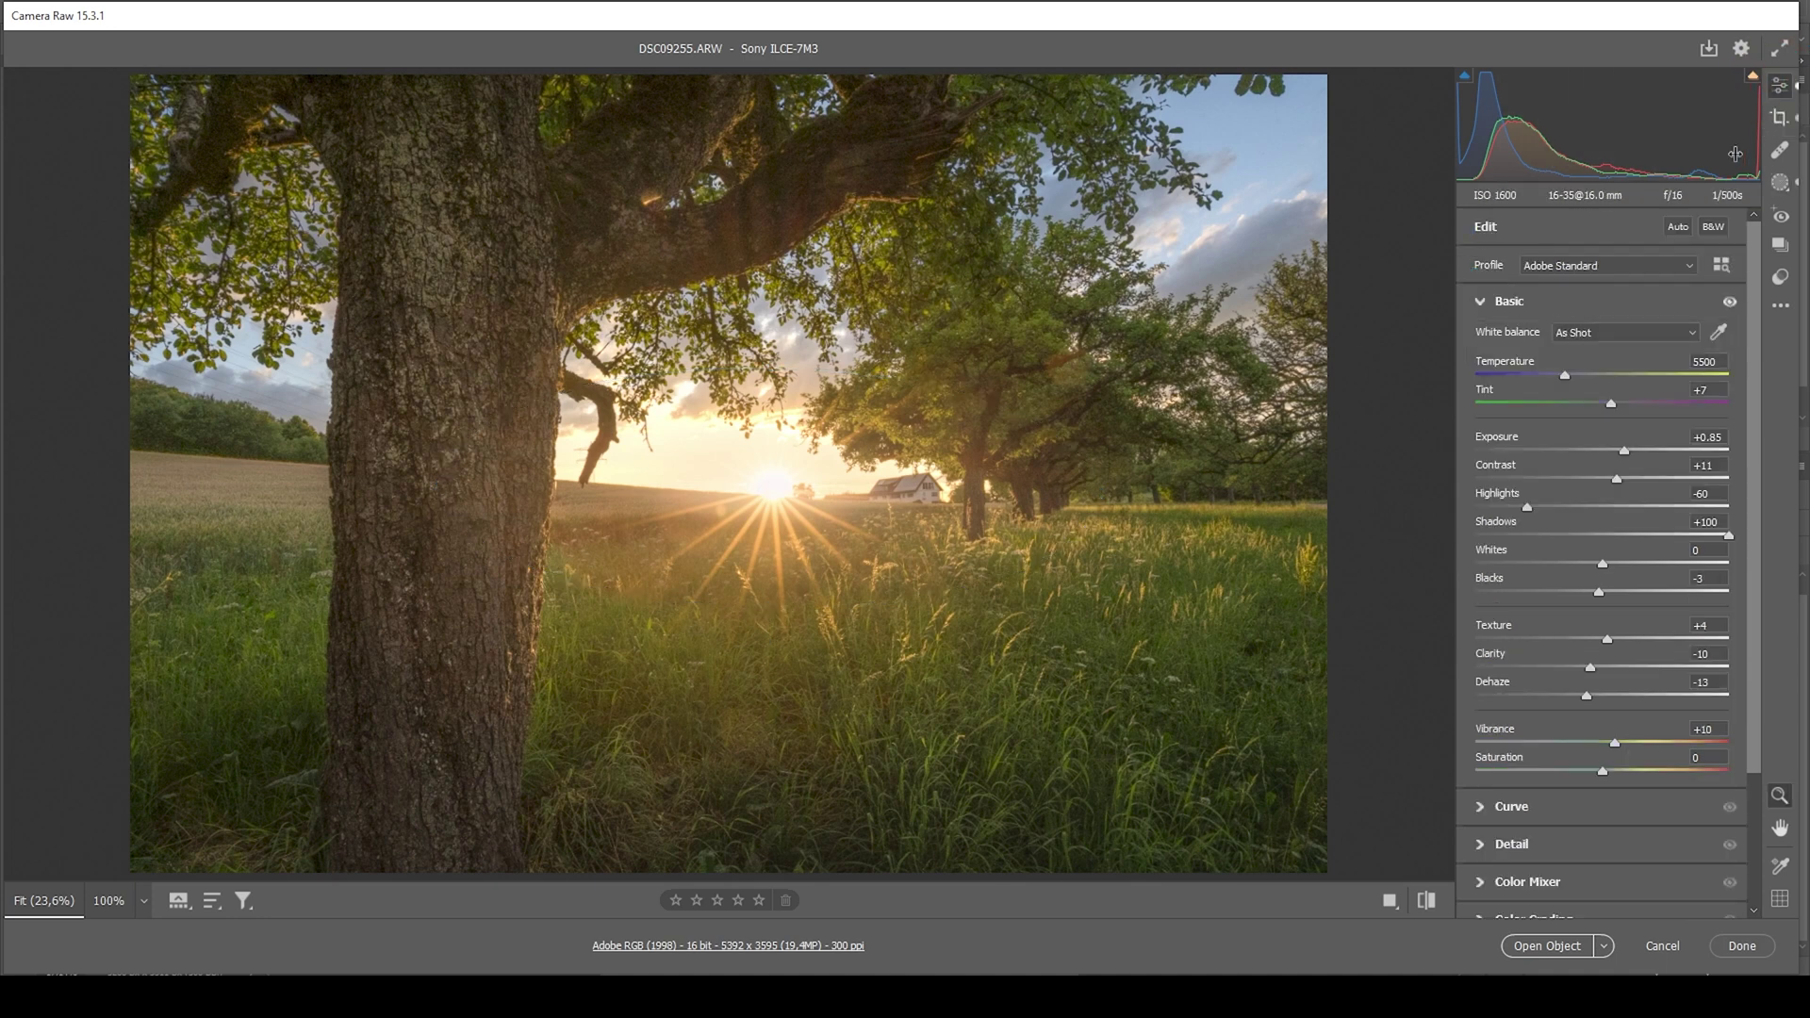
- In the Color Mixer, slightly raise the Oranges and Blues saturation
{"action": "scroll", "coordinate": [1594, 829], "scroll_direction": "down", "scroll_amount": 2}
{"action": "left_click", "coordinate": [1525, 769]}
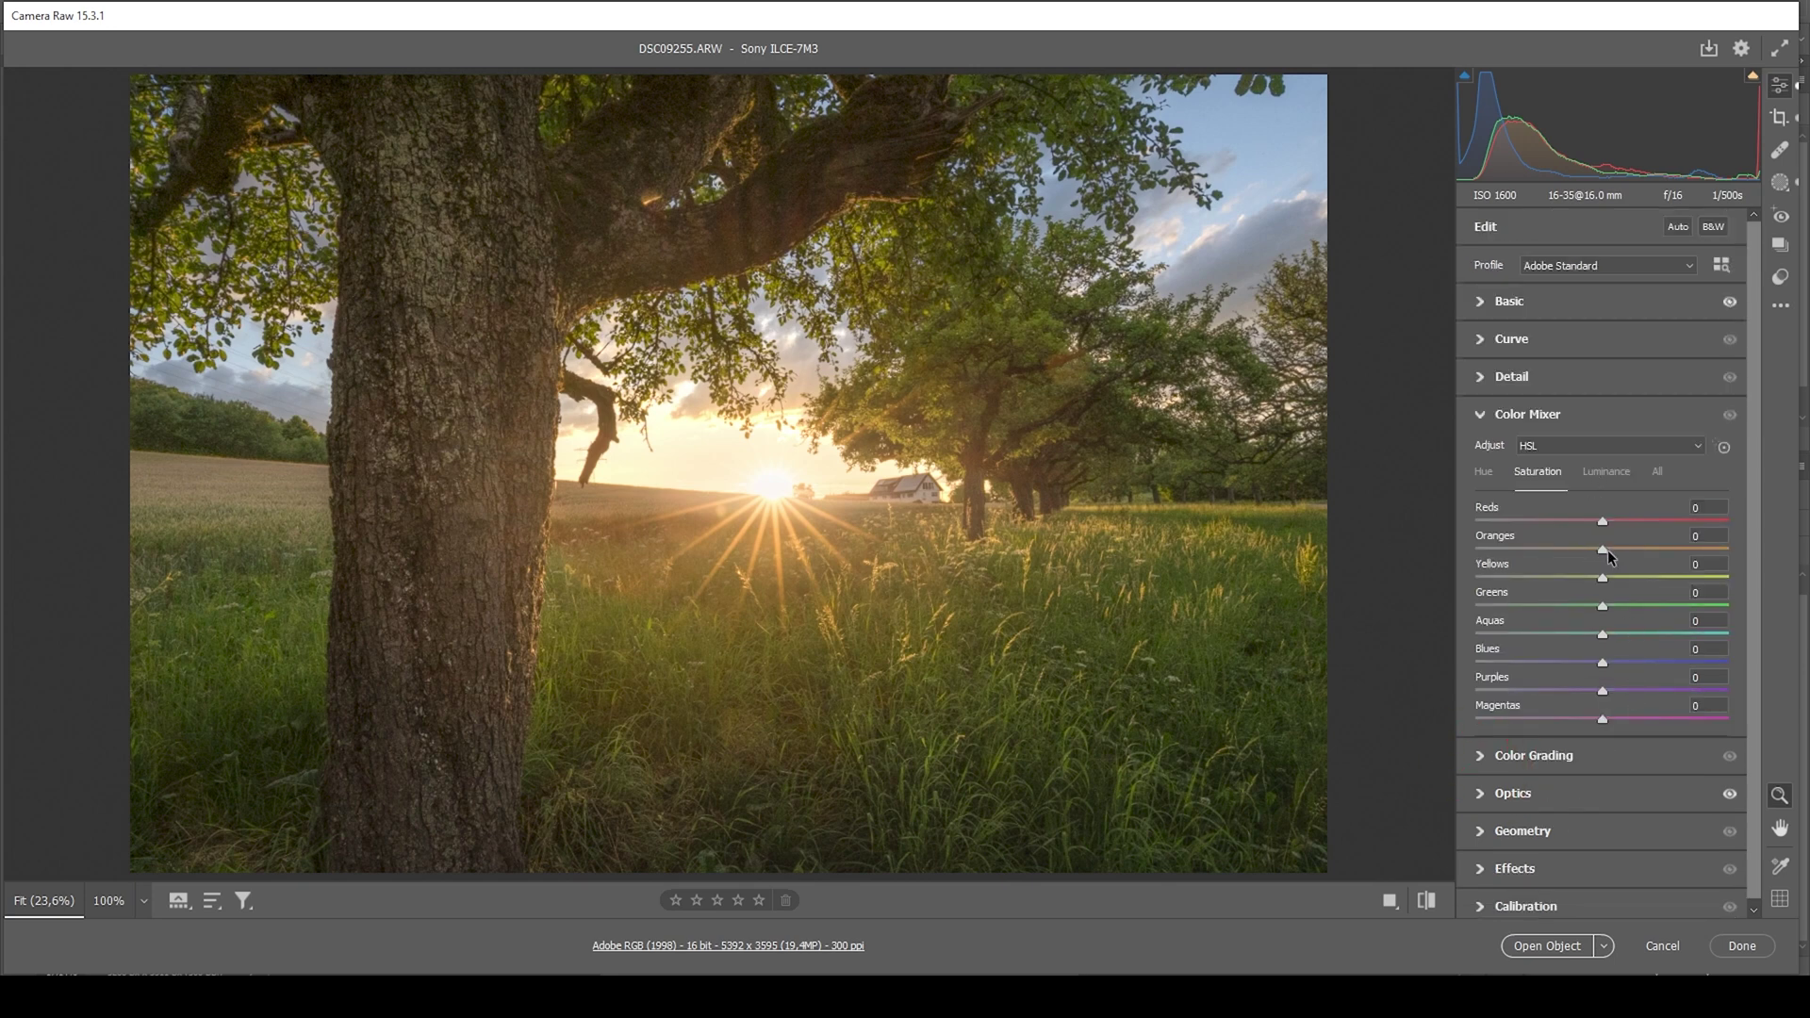
{"action": "left_click_drag", "start_coordinate": [1605, 551], "coordinate": [1614, 550]}
{"action": "left_click_drag", "start_coordinate": [1603, 663], "coordinate": [1626, 663]}
- Set Blues and Yellows luminance to +13 each in the Color Mixer
{"action": "left_click", "coordinate": [1598, 474]}
{"action": "left_click_drag", "start_coordinate": [1602, 663], "coordinate": [1618, 663]}
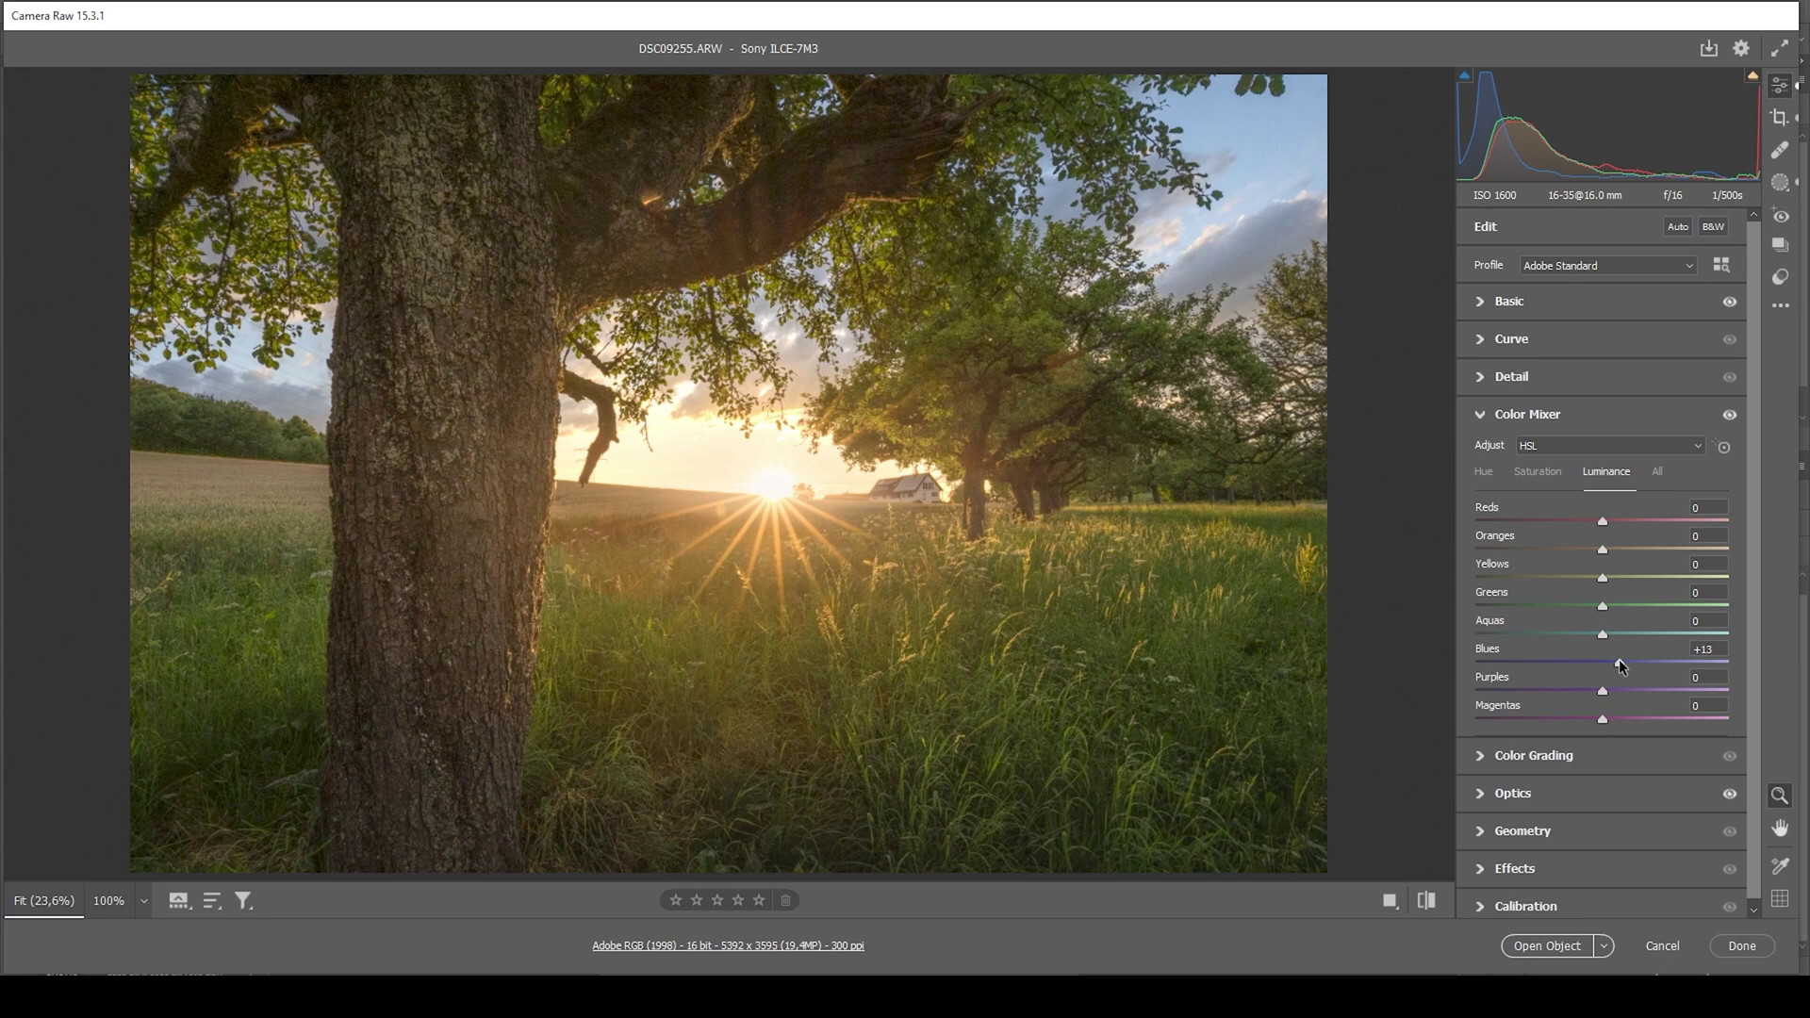
{"action": "mouse_move", "coordinate": [1603, 577]}
{"action": "left_mouse_down"}
{"action": "mouse_move", "coordinate": [1622, 579]}
{"action": "mouse_move", "coordinate": [1606, 579]}
{"action": "left_mouse_up"}
{"action": "left_click_drag", "start_coordinate": [1621, 580], "coordinate": [1618, 579]}
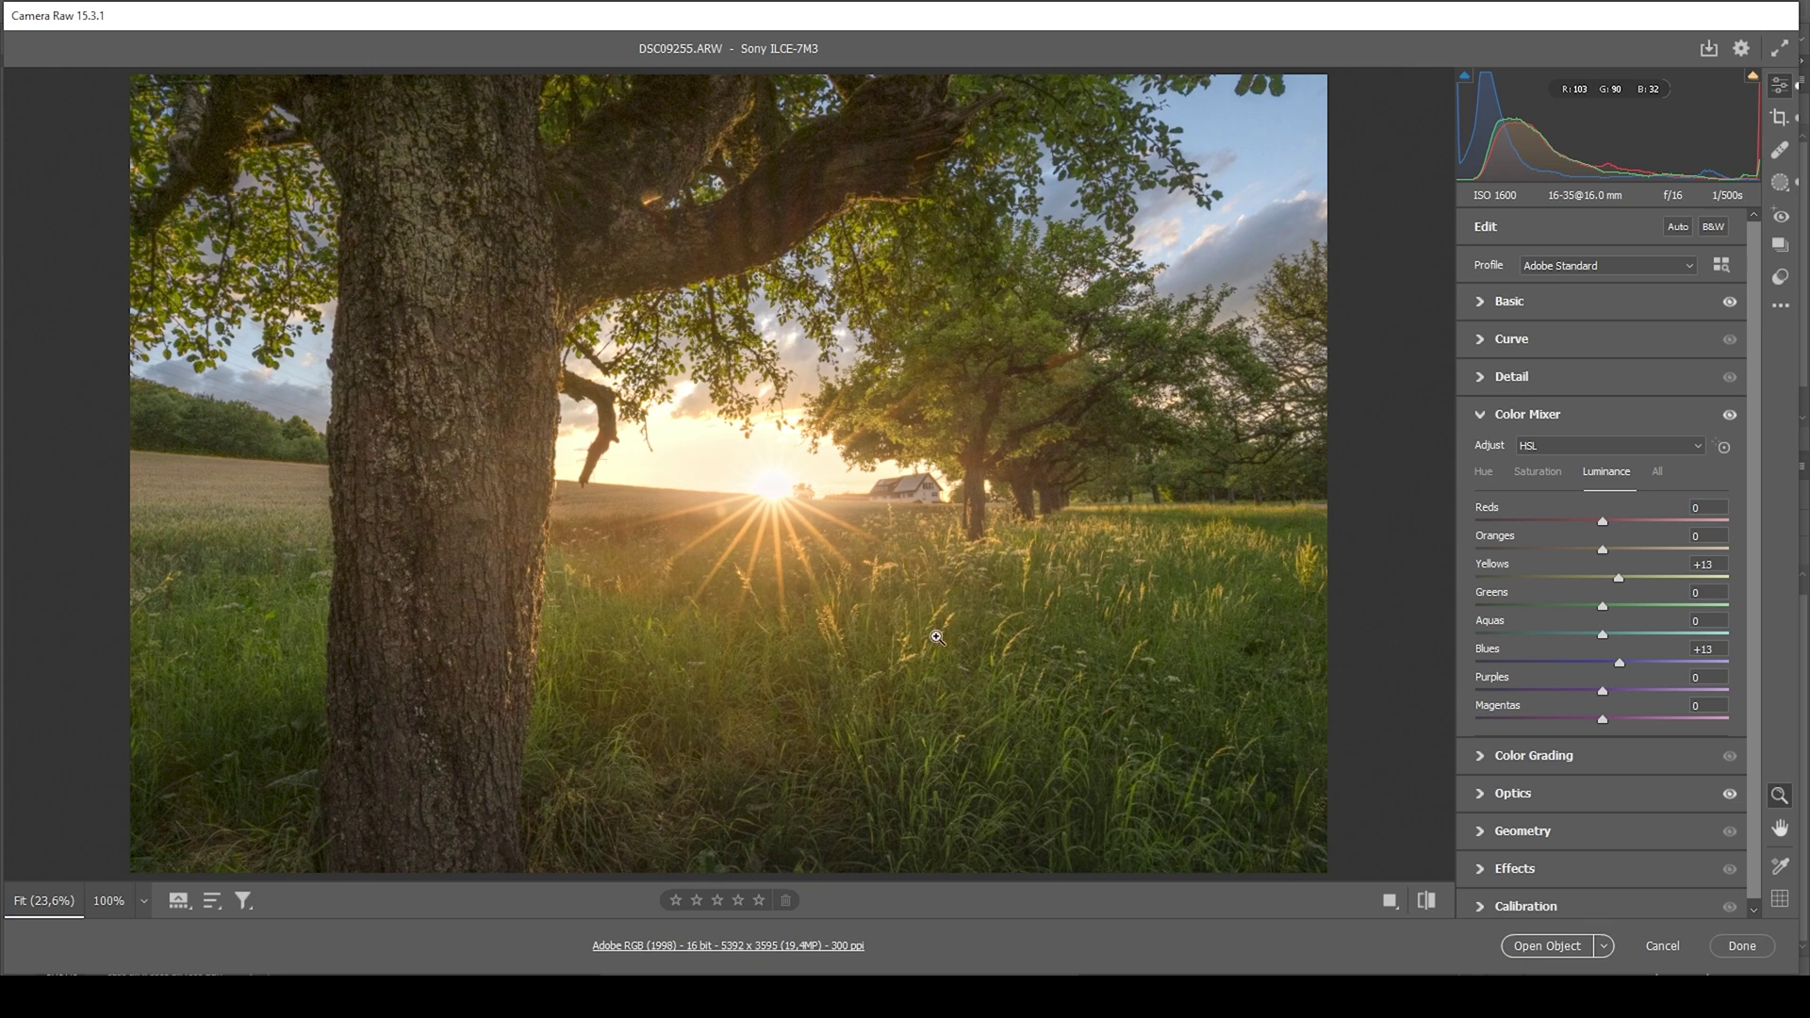
{"action": "left_click", "coordinate": [1466, 411]}
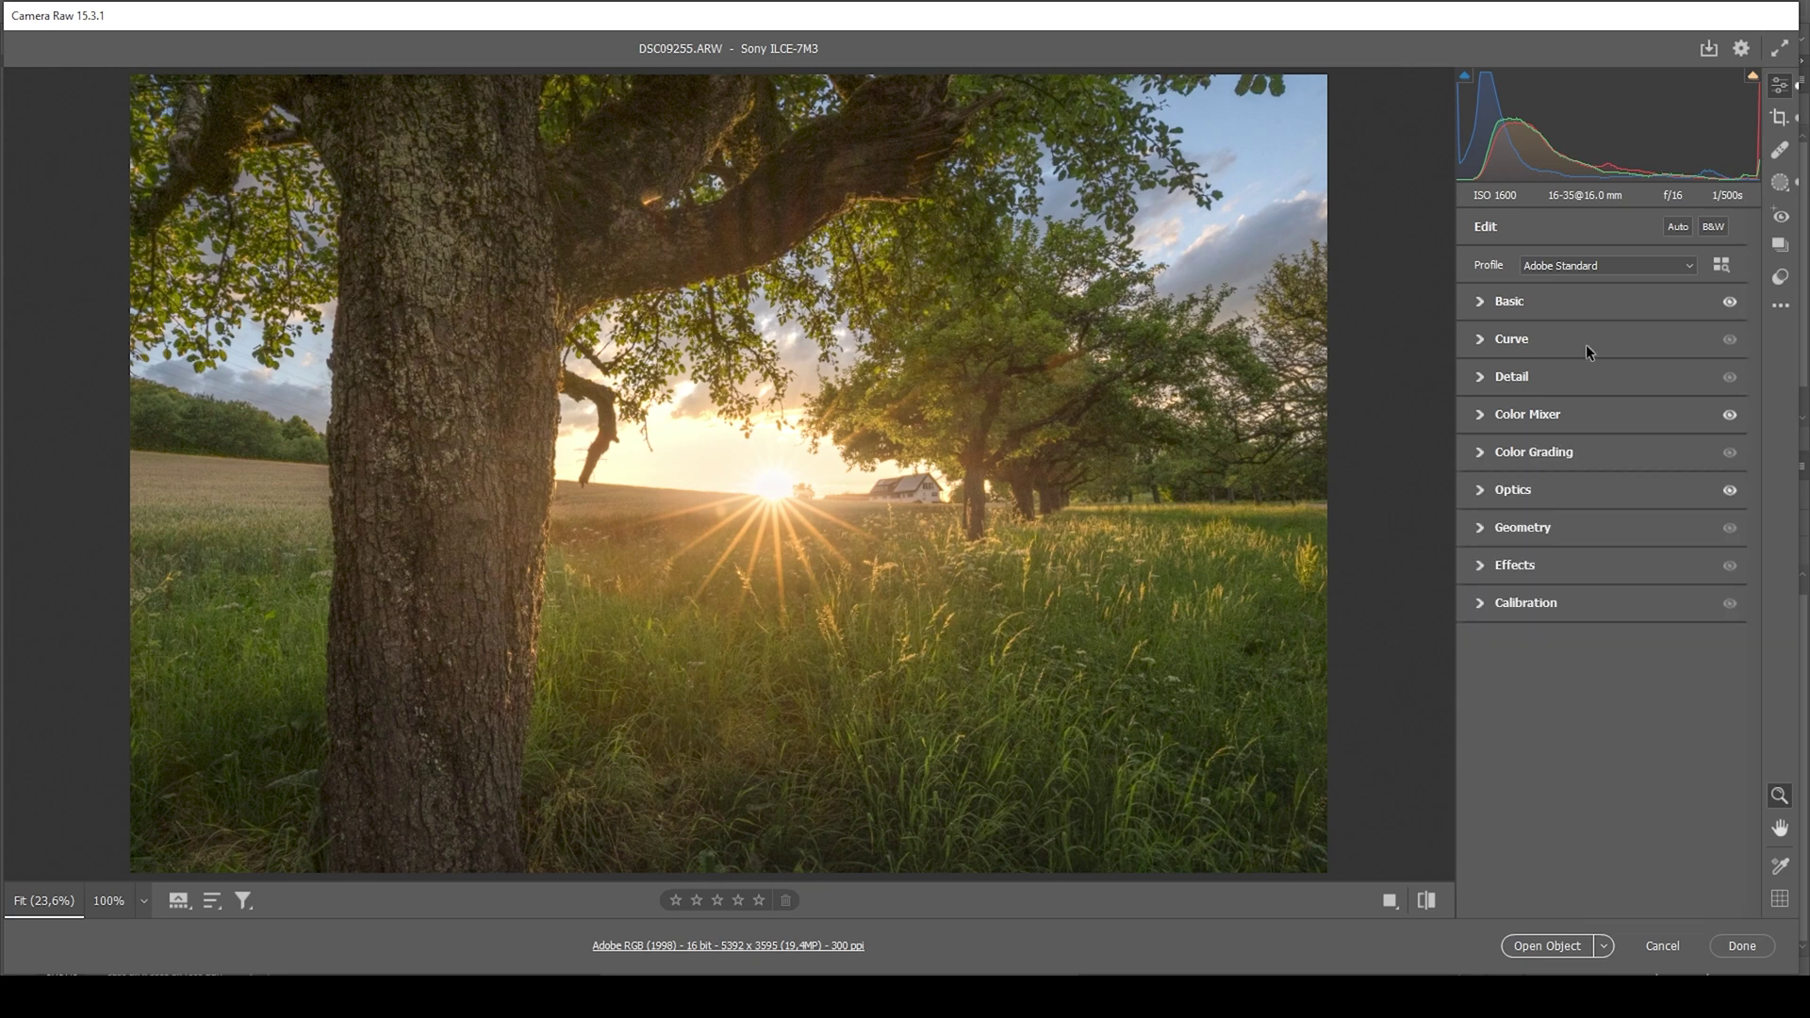
- Color-grade the highlights to a warm yellow-orange, hue 40 with saturation 49
{"action": "left_click", "coordinate": [1480, 455]}
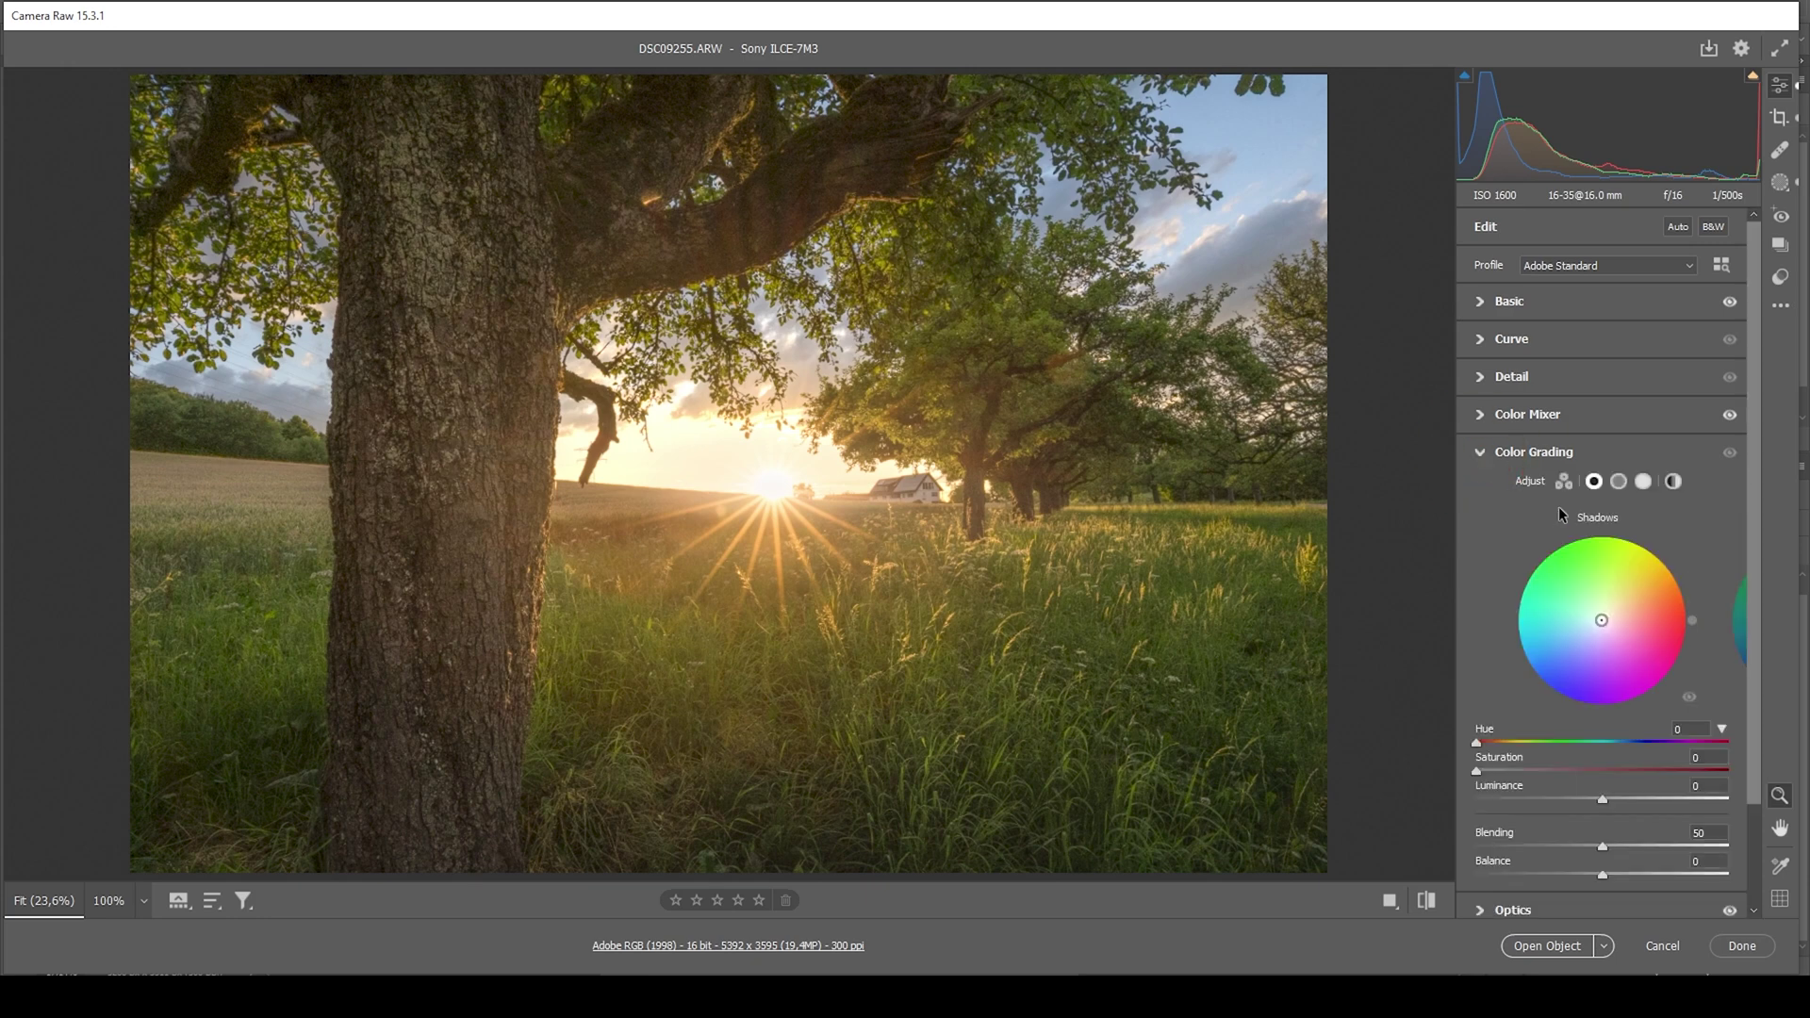
{"action": "left_click", "coordinate": [1643, 481]}
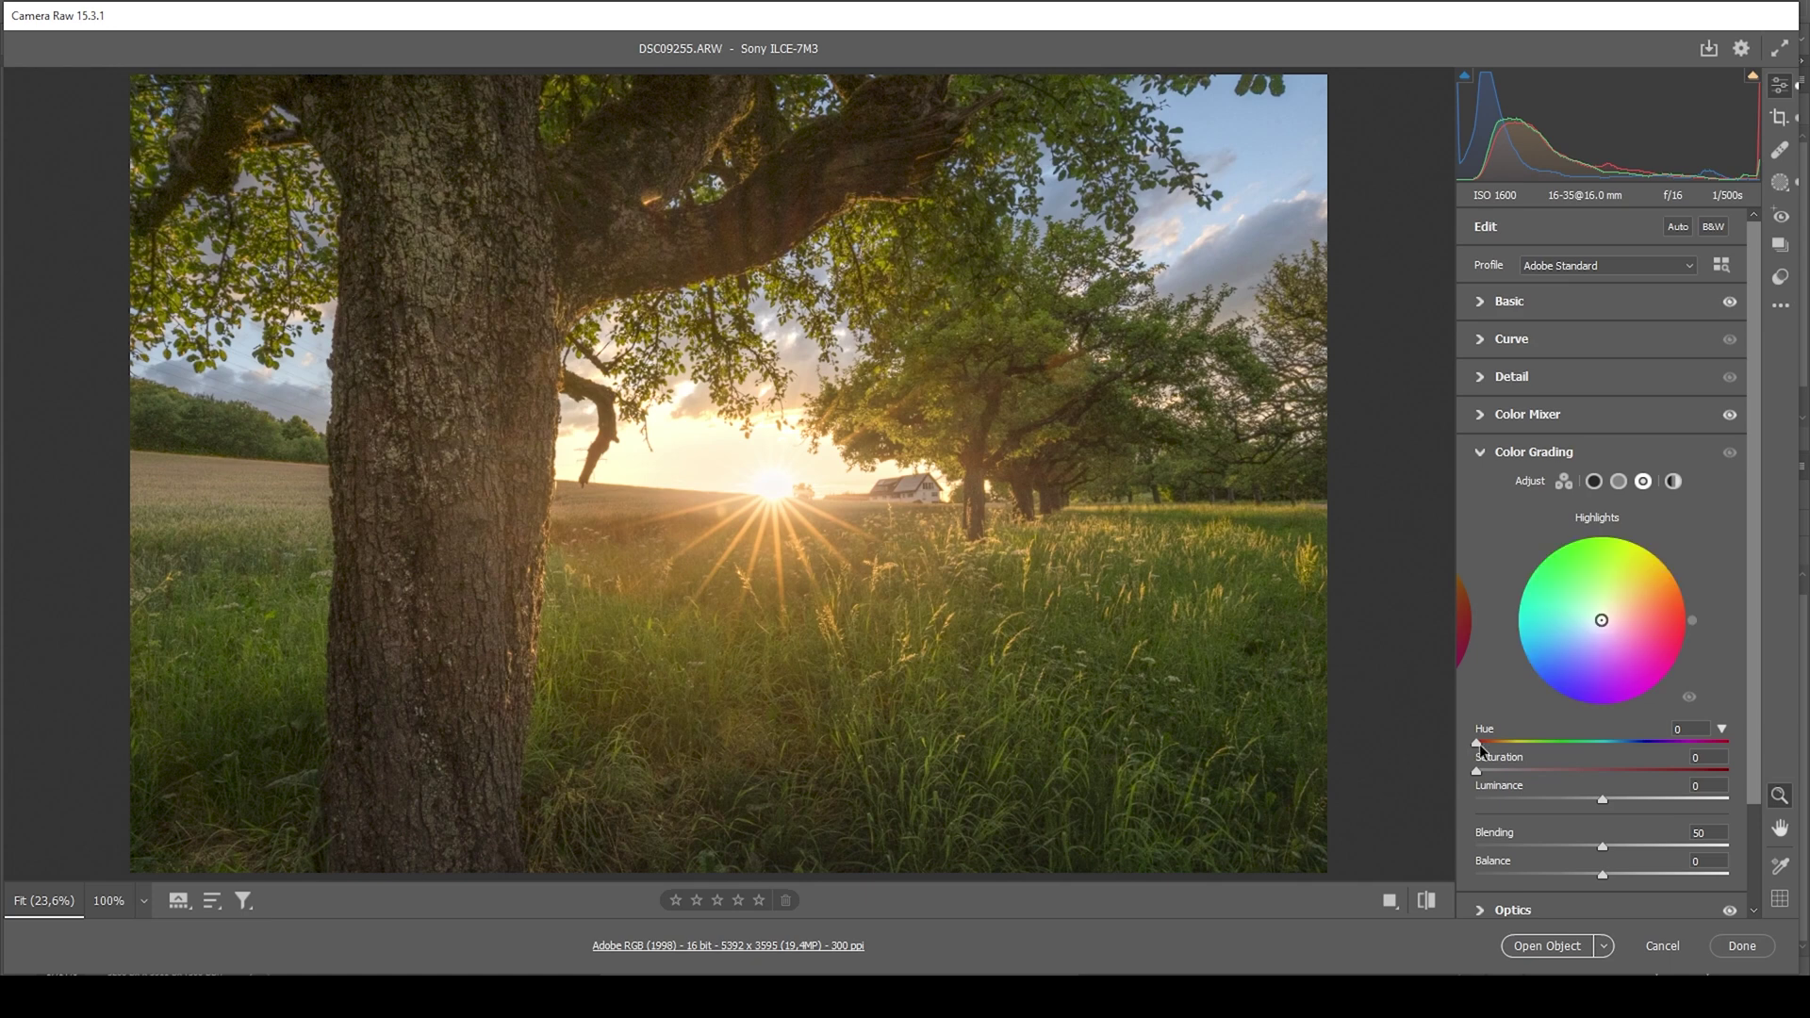
{"action": "left_click_drag", "start_coordinate": [1480, 744], "coordinate": [1507, 739]}
{"action": "mouse_move", "coordinate": [1480, 767]}
{"action": "left_mouse_down"}
{"action": "mouse_move", "coordinate": [1618, 761]}
{"action": "mouse_move", "coordinate": [1603, 763]}
{"action": "left_mouse_up"}
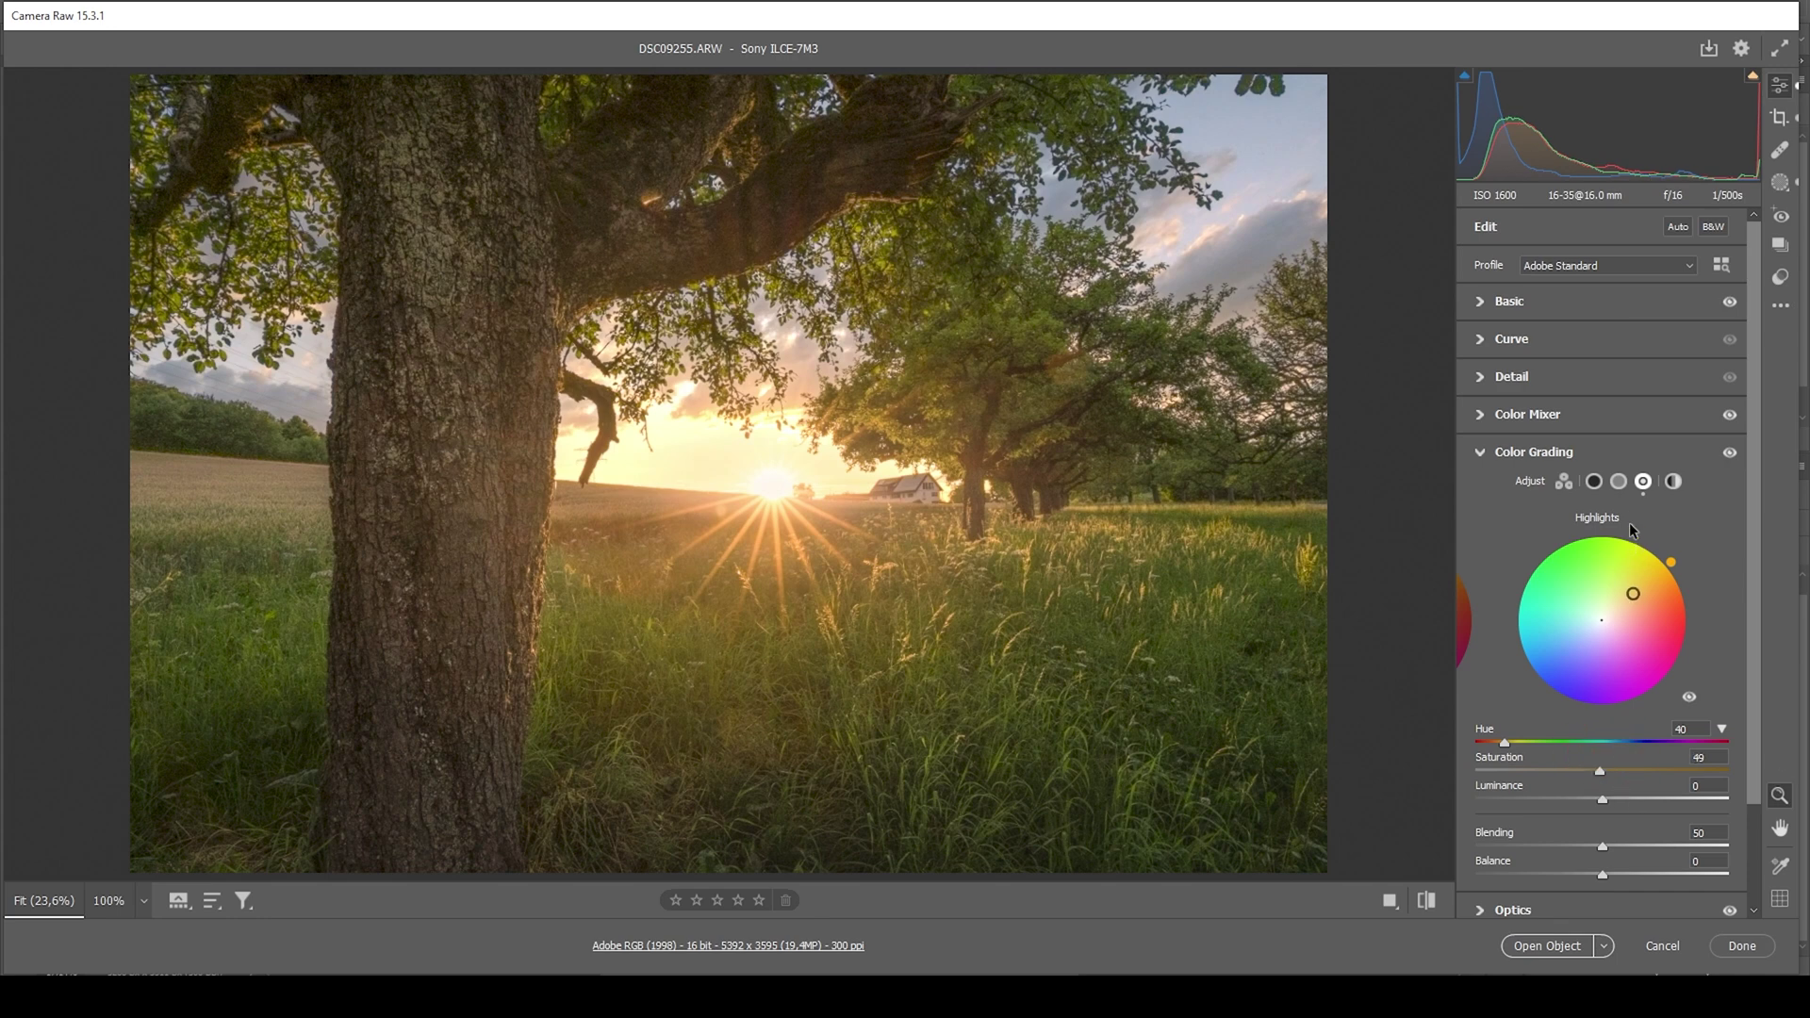
- Tint midtones at hue 48, saturation 8, and shadows at hue 223, saturation 4
{"action": "left_click", "coordinate": [1620, 482]}
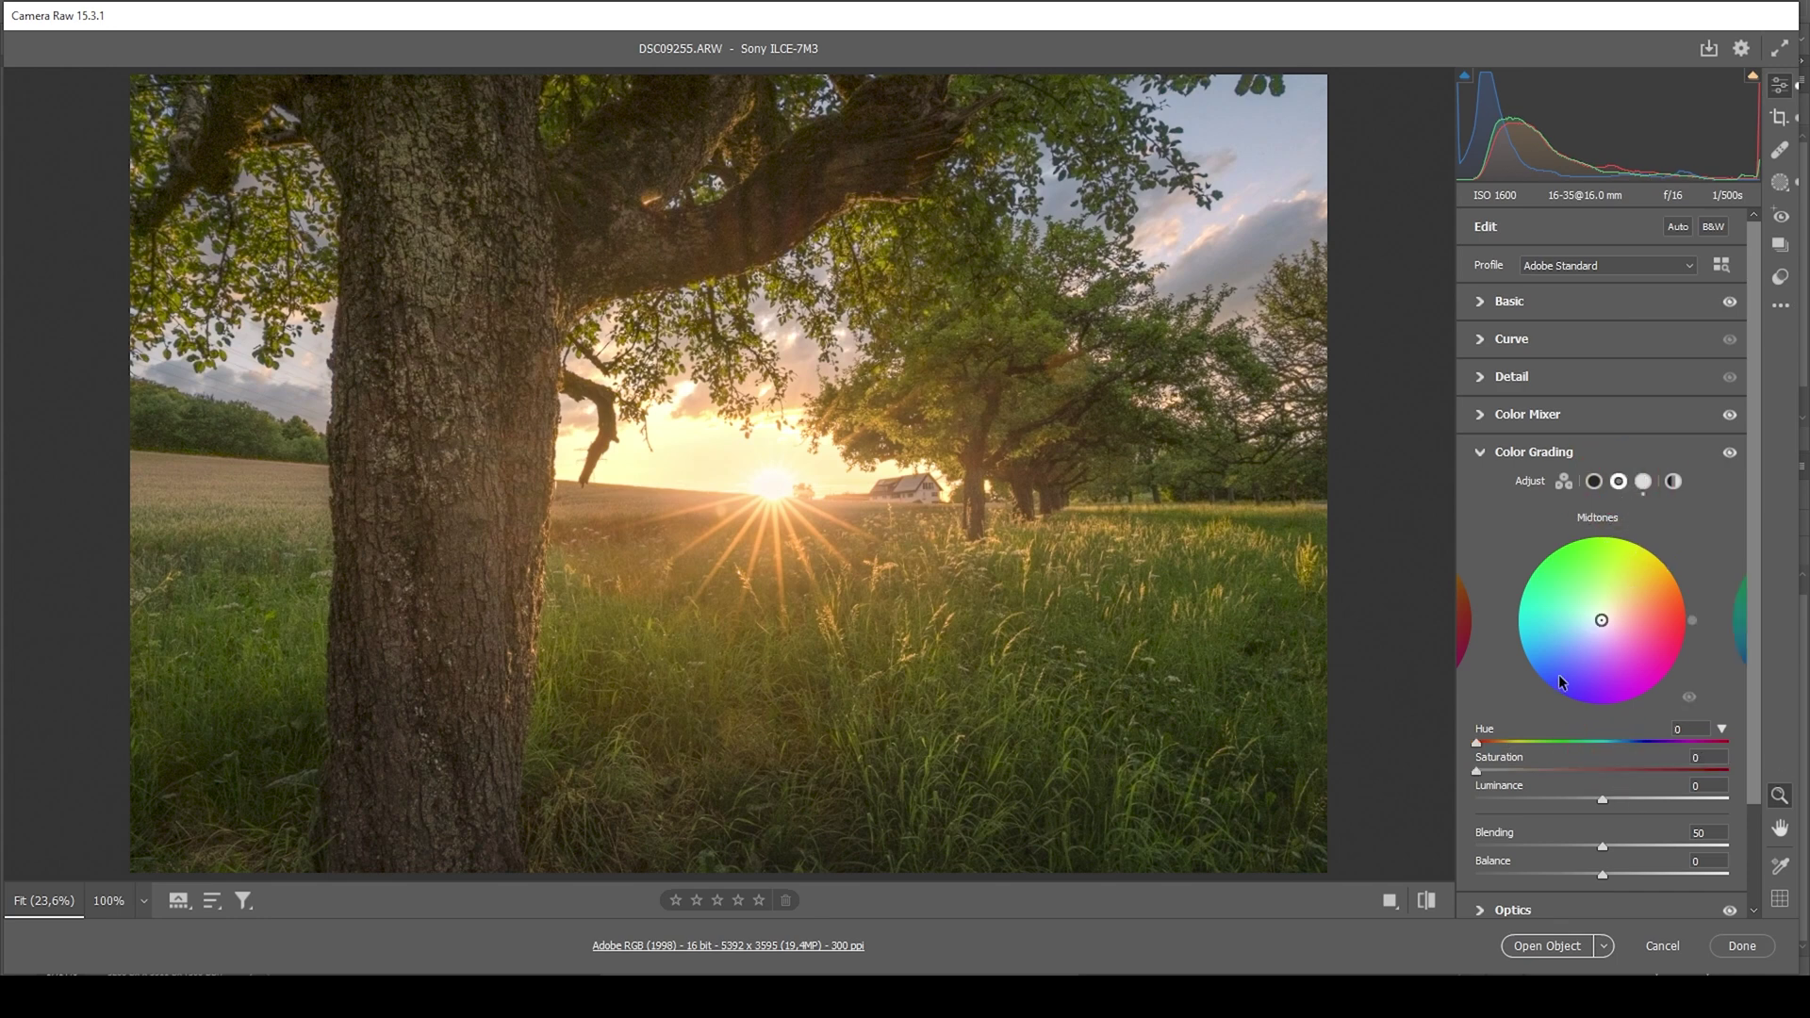
{"action": "mouse_move", "coordinate": [1476, 742]}
{"action": "left_mouse_down"}
{"action": "mouse_move", "coordinate": [1513, 743]}
{"action": "mouse_move", "coordinate": [1512, 770]}
{"action": "left_mouse_up"}
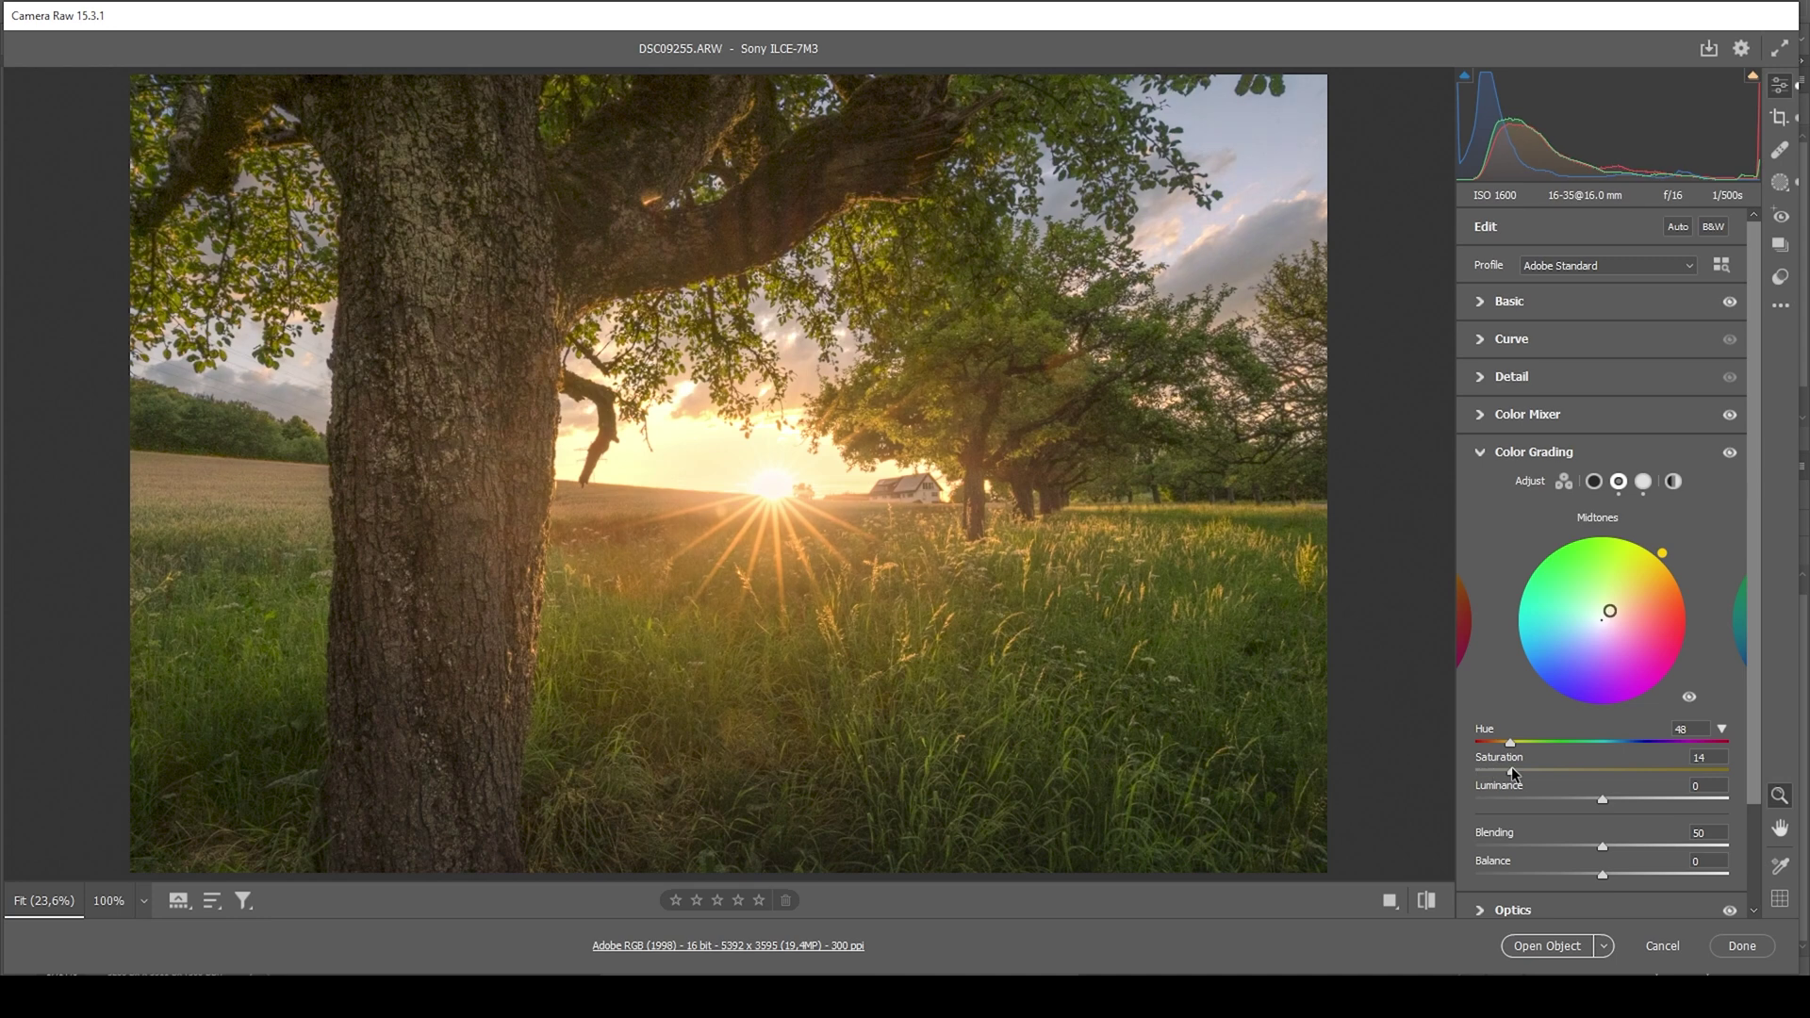
{"action": "left_click_drag", "start_coordinate": [1513, 767], "coordinate": [1496, 765]}
{"action": "left_click", "coordinate": [1594, 481]}
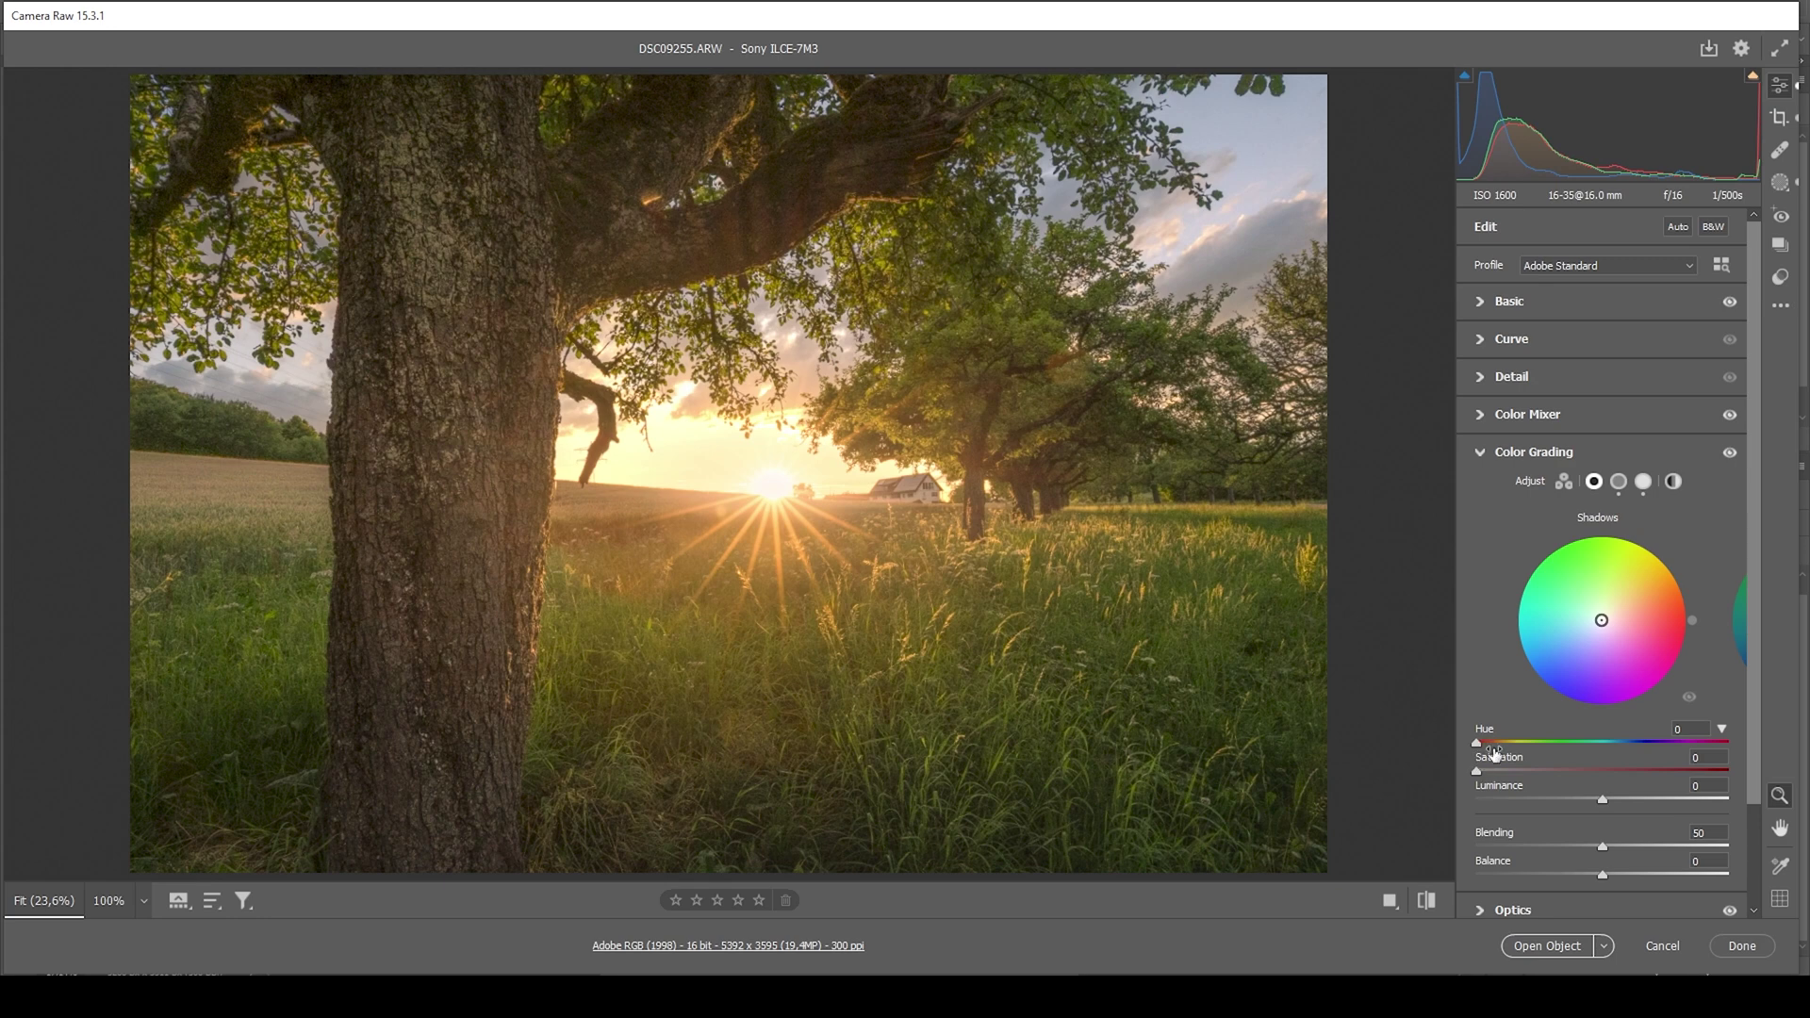
{"action": "left_click_drag", "start_coordinate": [1477, 744], "coordinate": [1632, 744]}
{"action": "left_click_drag", "start_coordinate": [1477, 772], "coordinate": [1487, 772]}
- Add a subtle -4 vignette under Effects to darken the photo edges
{"action": "left_click", "coordinate": [1473, 453]}
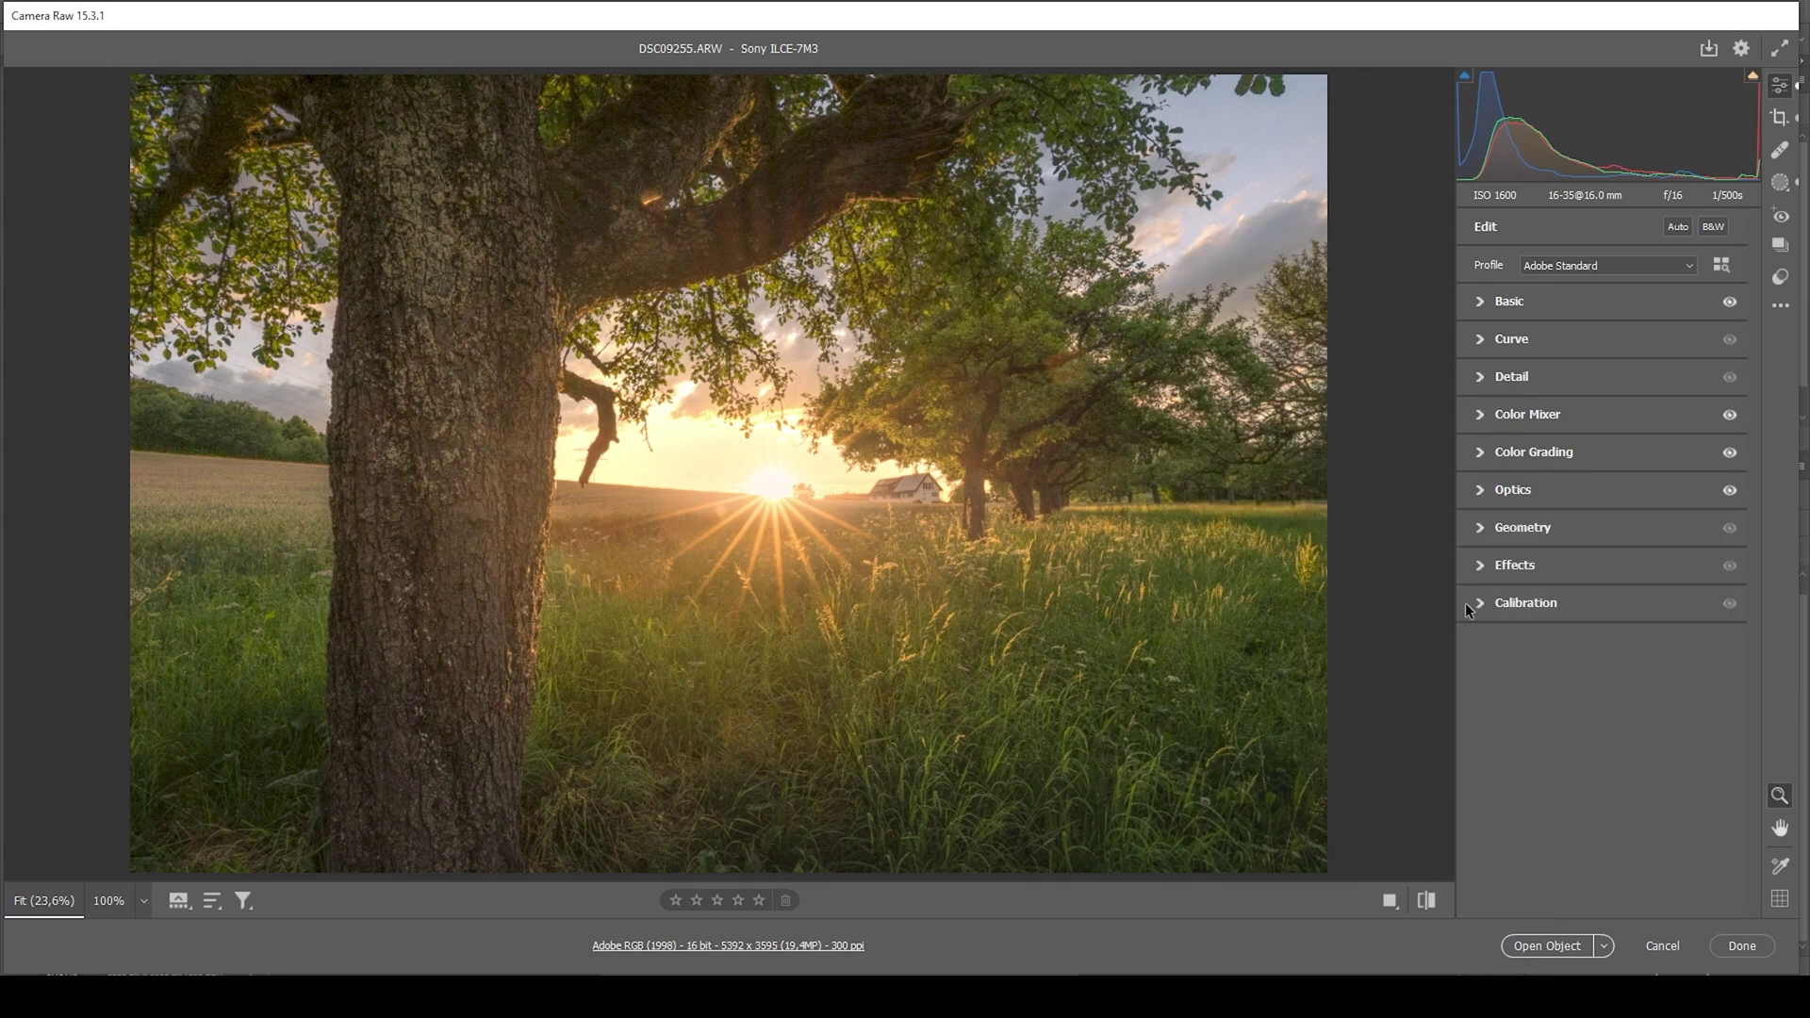
{"action": "left_click", "coordinate": [1482, 569]}
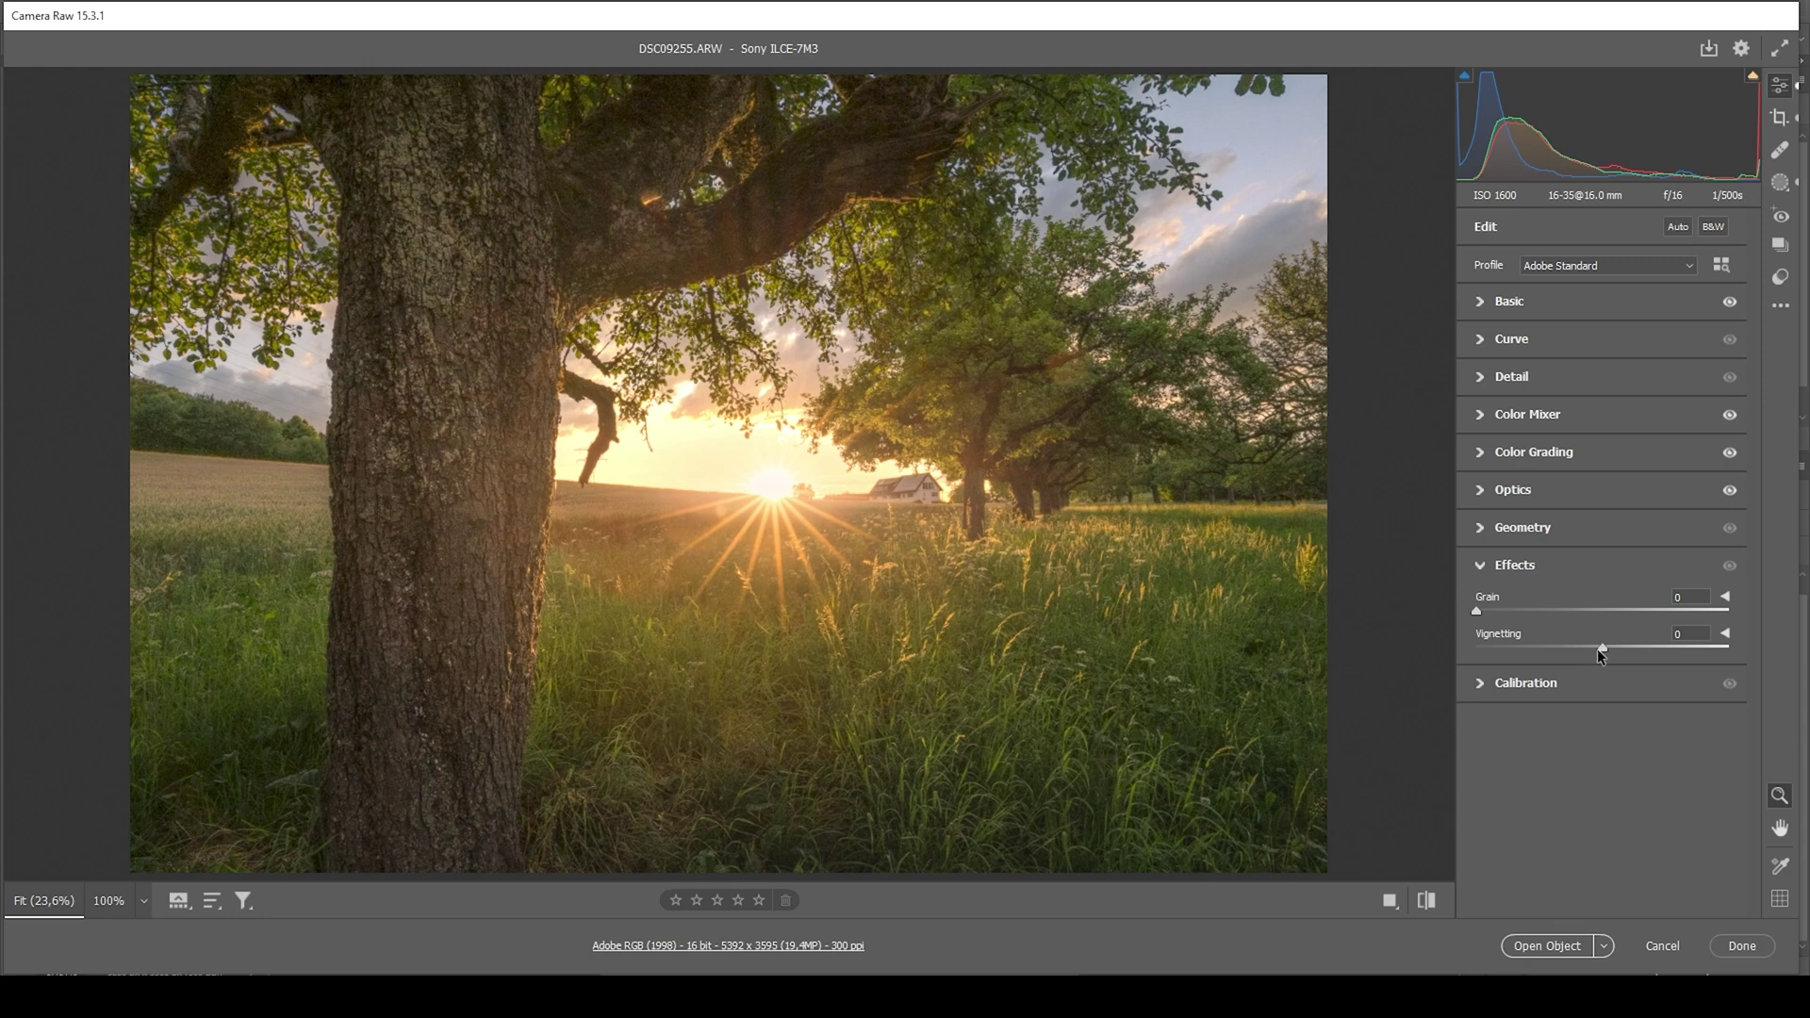
{"action": "left_click_drag", "start_coordinate": [1601, 651], "coordinate": [1593, 648]}
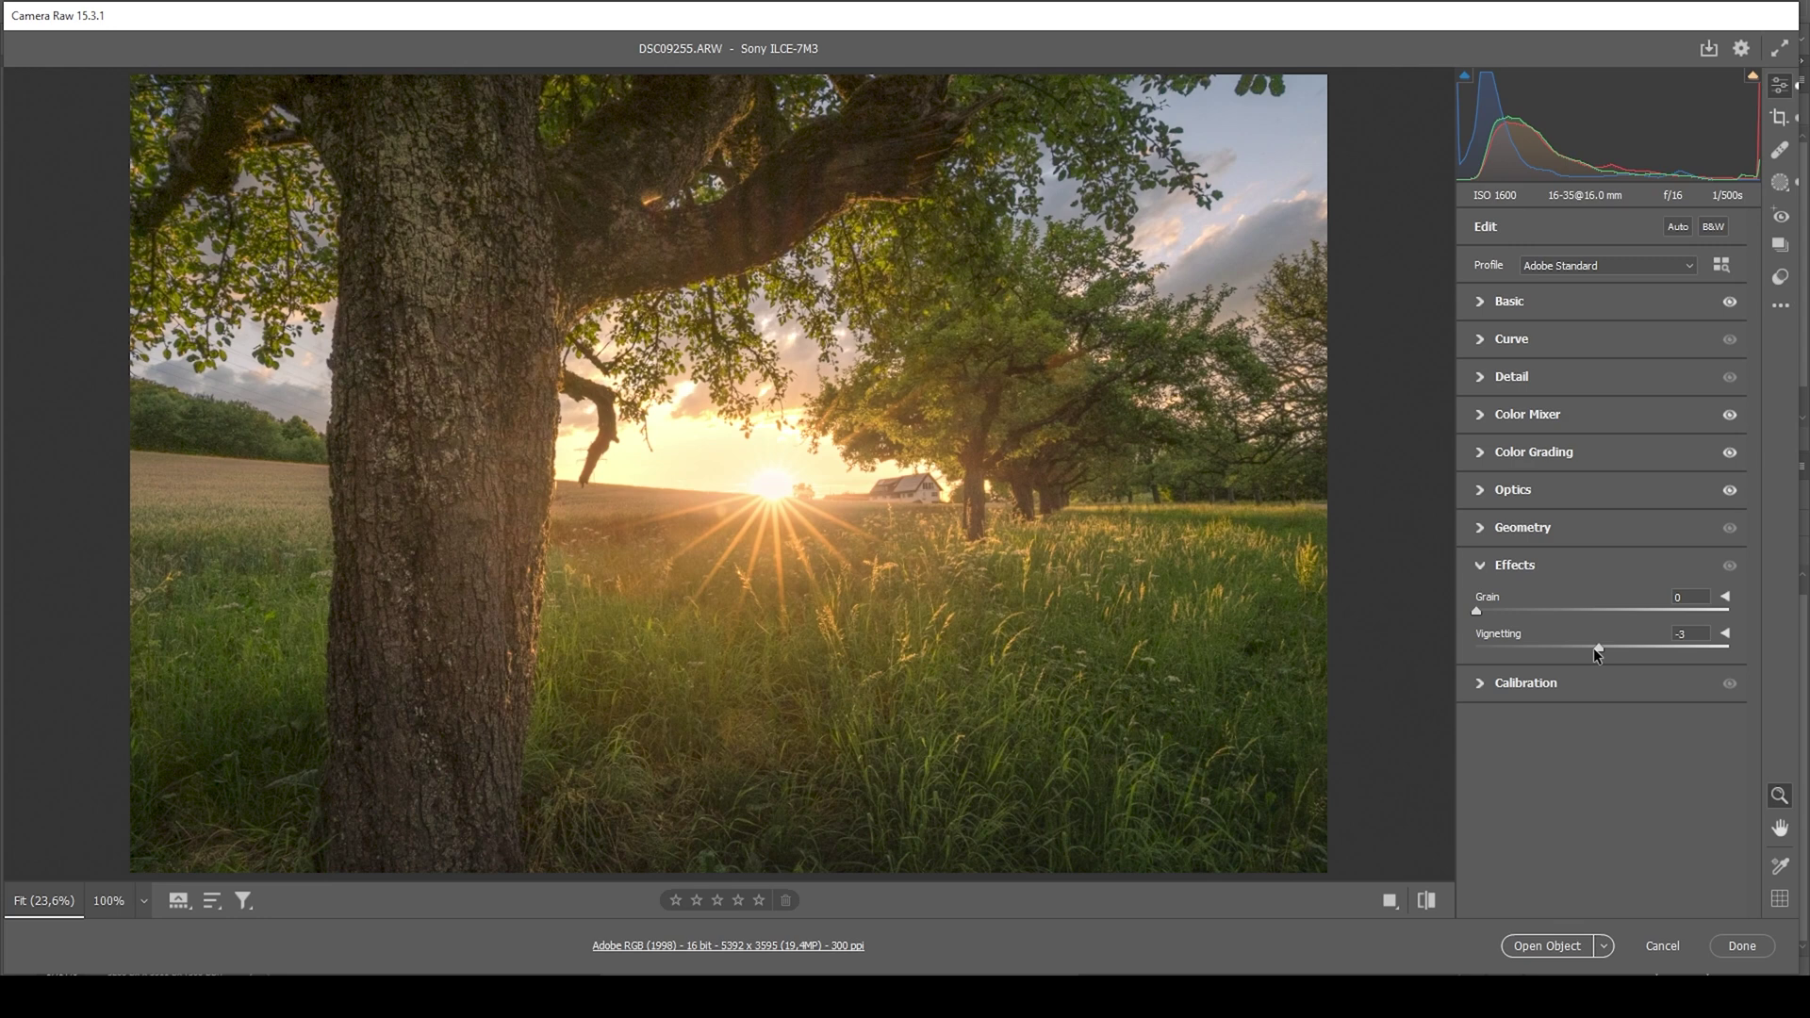
{"action": "left_click", "coordinate": [1480, 566]}
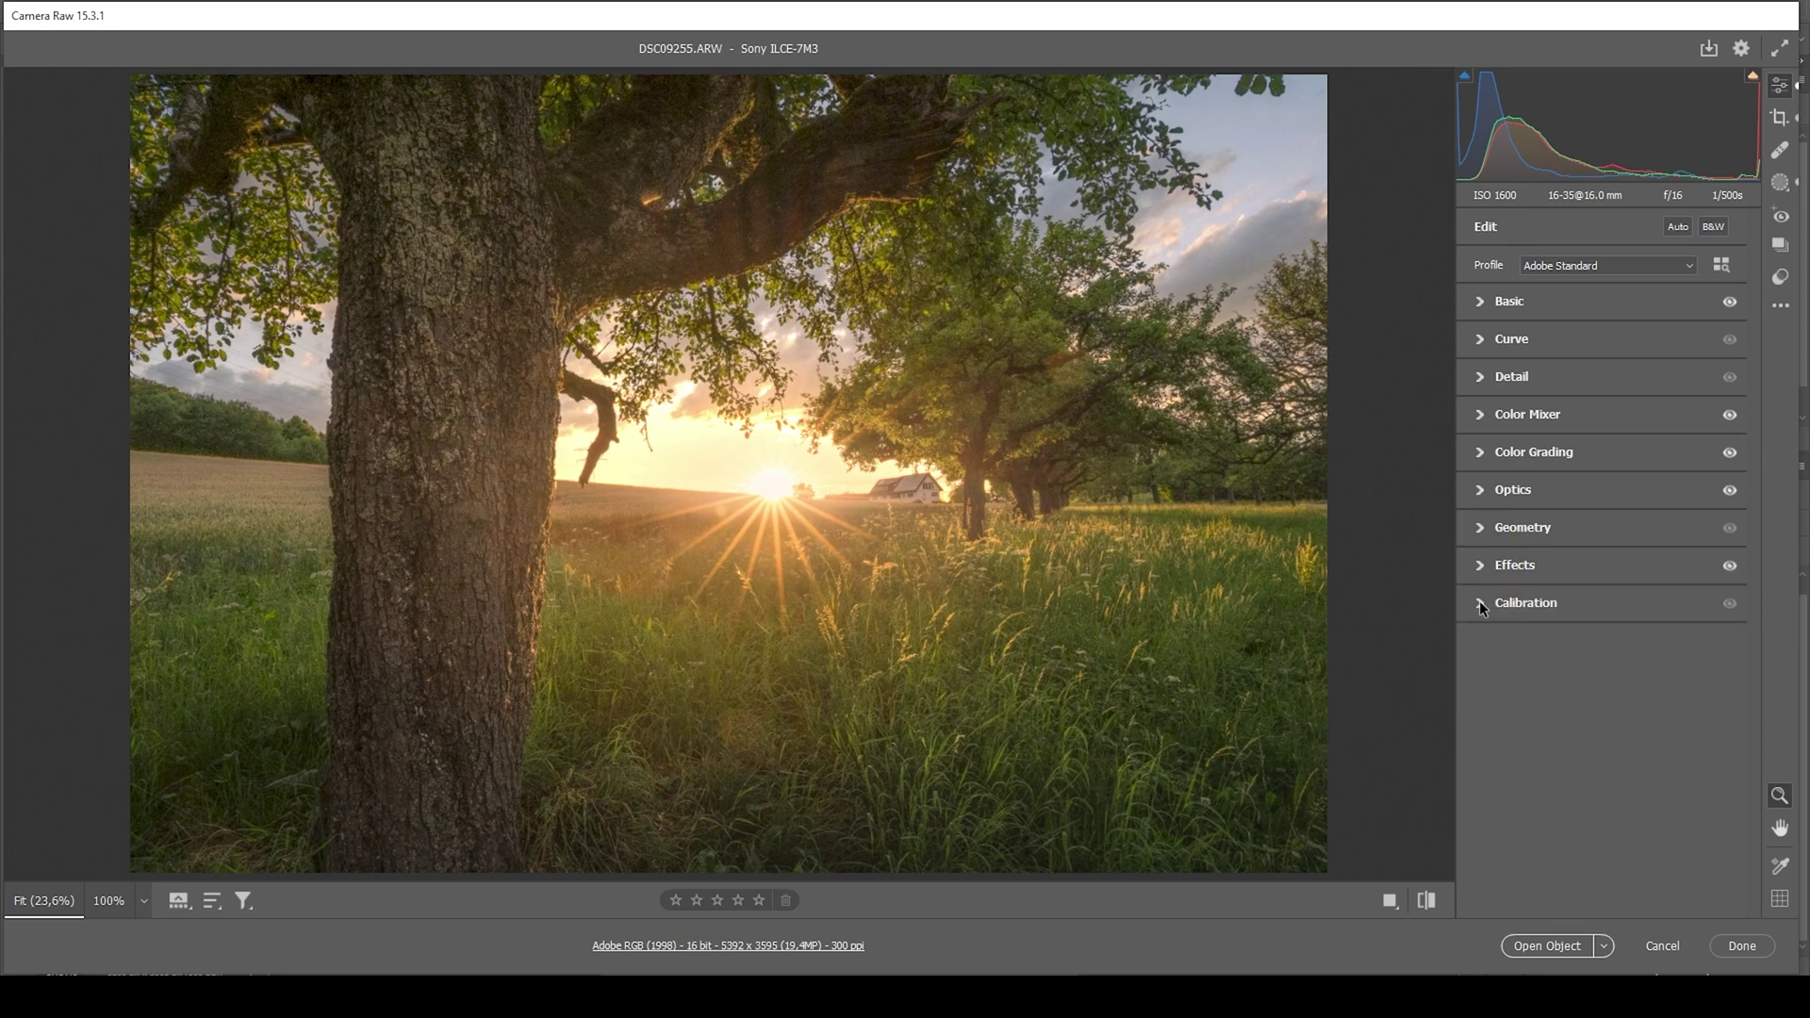
- Shift the Blue Primary hue to -11 in Calibration, then show the original photo for comparison
{"action": "left_click", "coordinate": [1480, 604]}
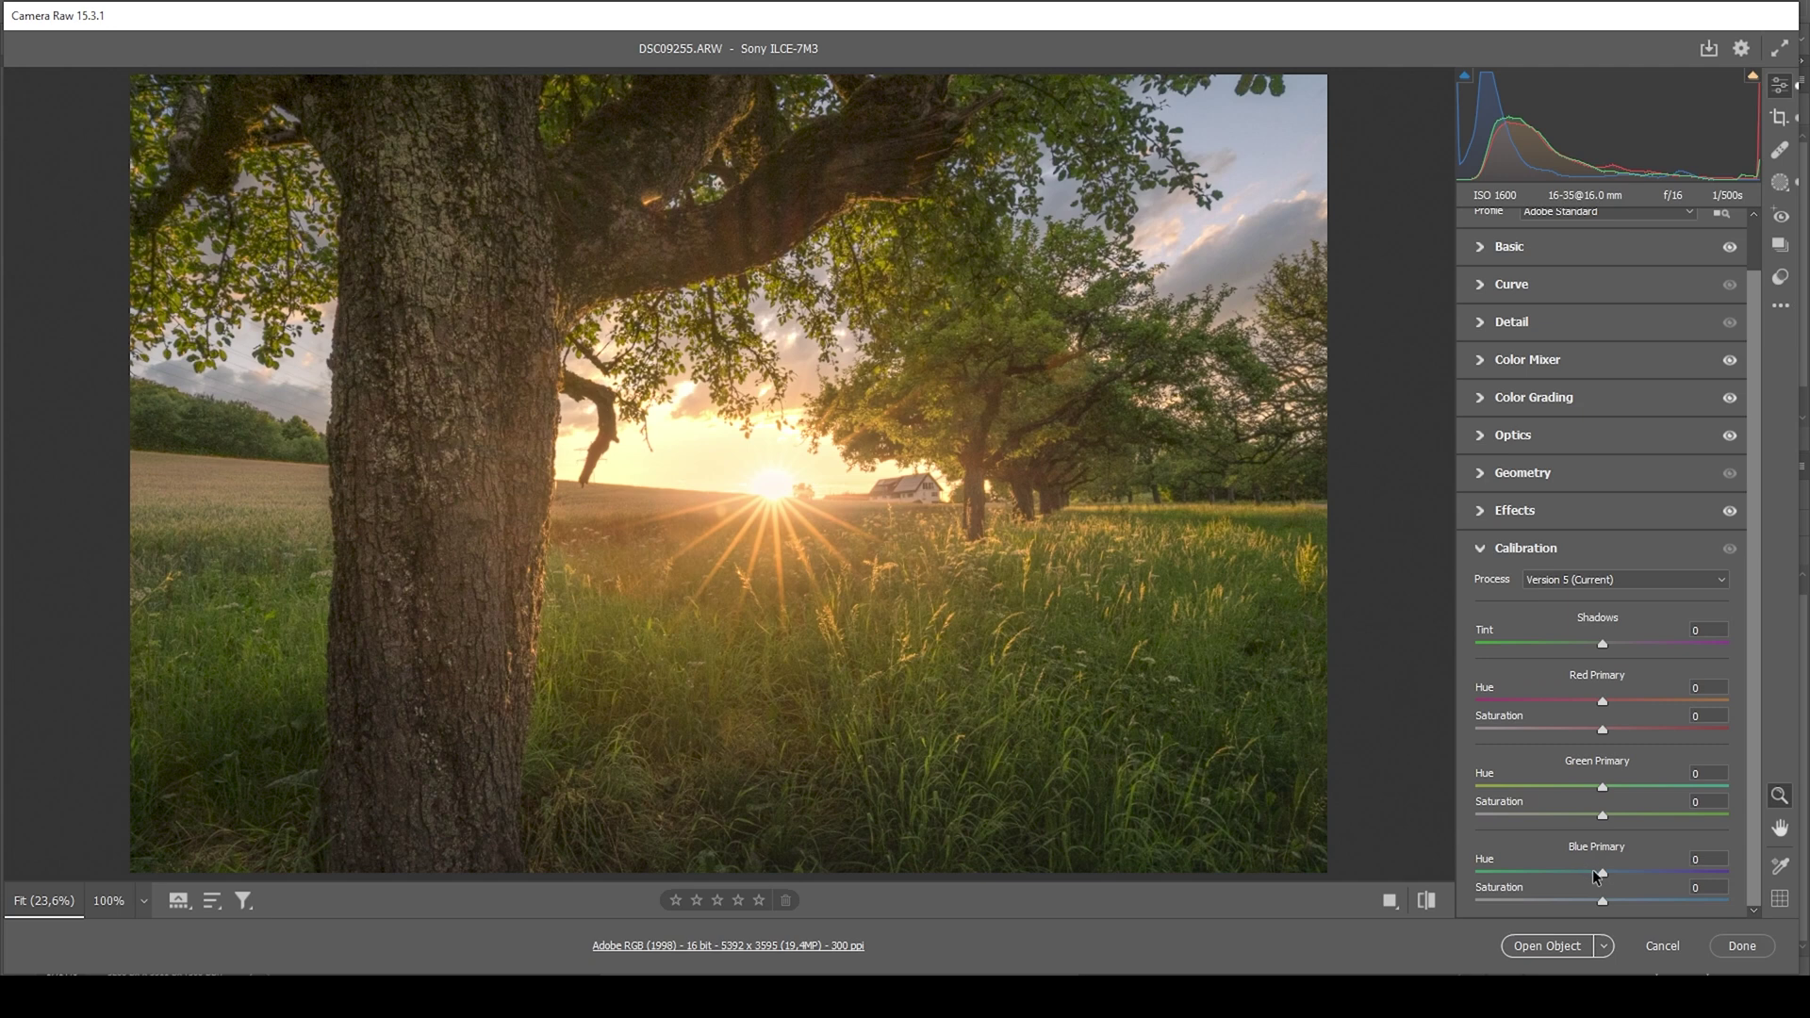
{"action": "left_click_drag", "start_coordinate": [1594, 875], "coordinate": [1622, 902]}
{"action": "left_click", "coordinate": [1479, 549]}
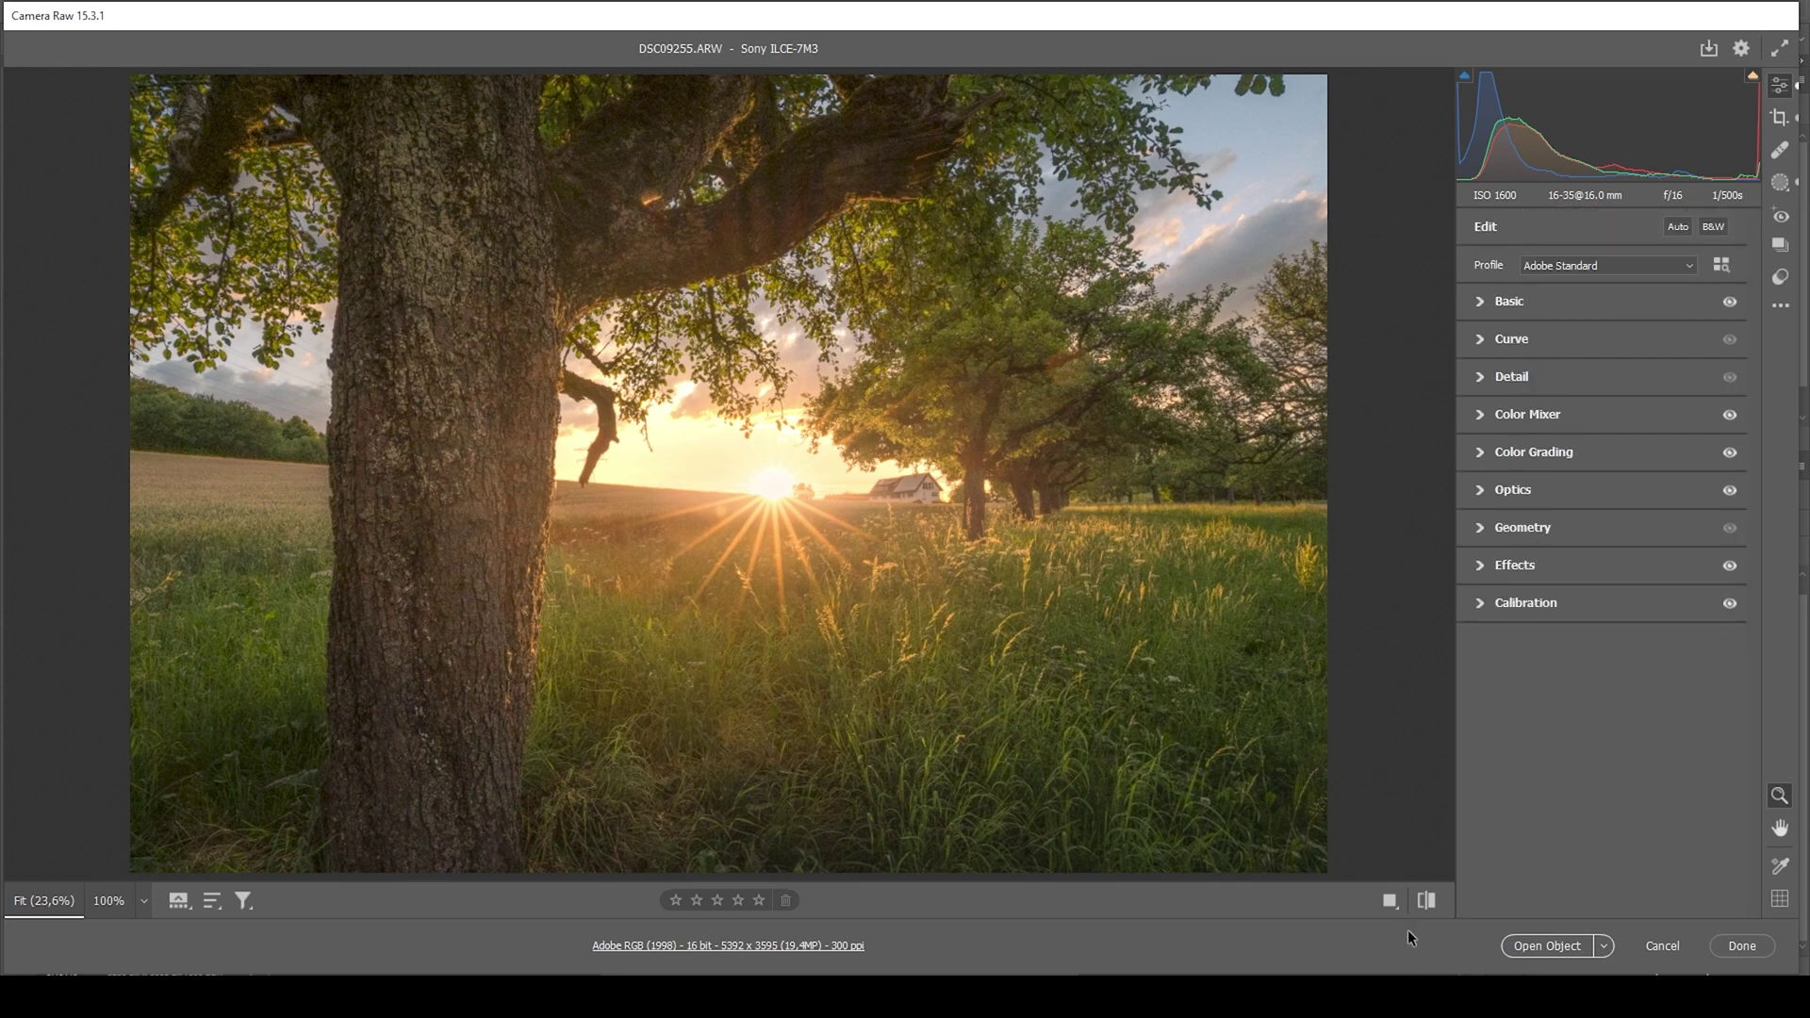
{"action": "left_click", "coordinate": [1430, 900]}
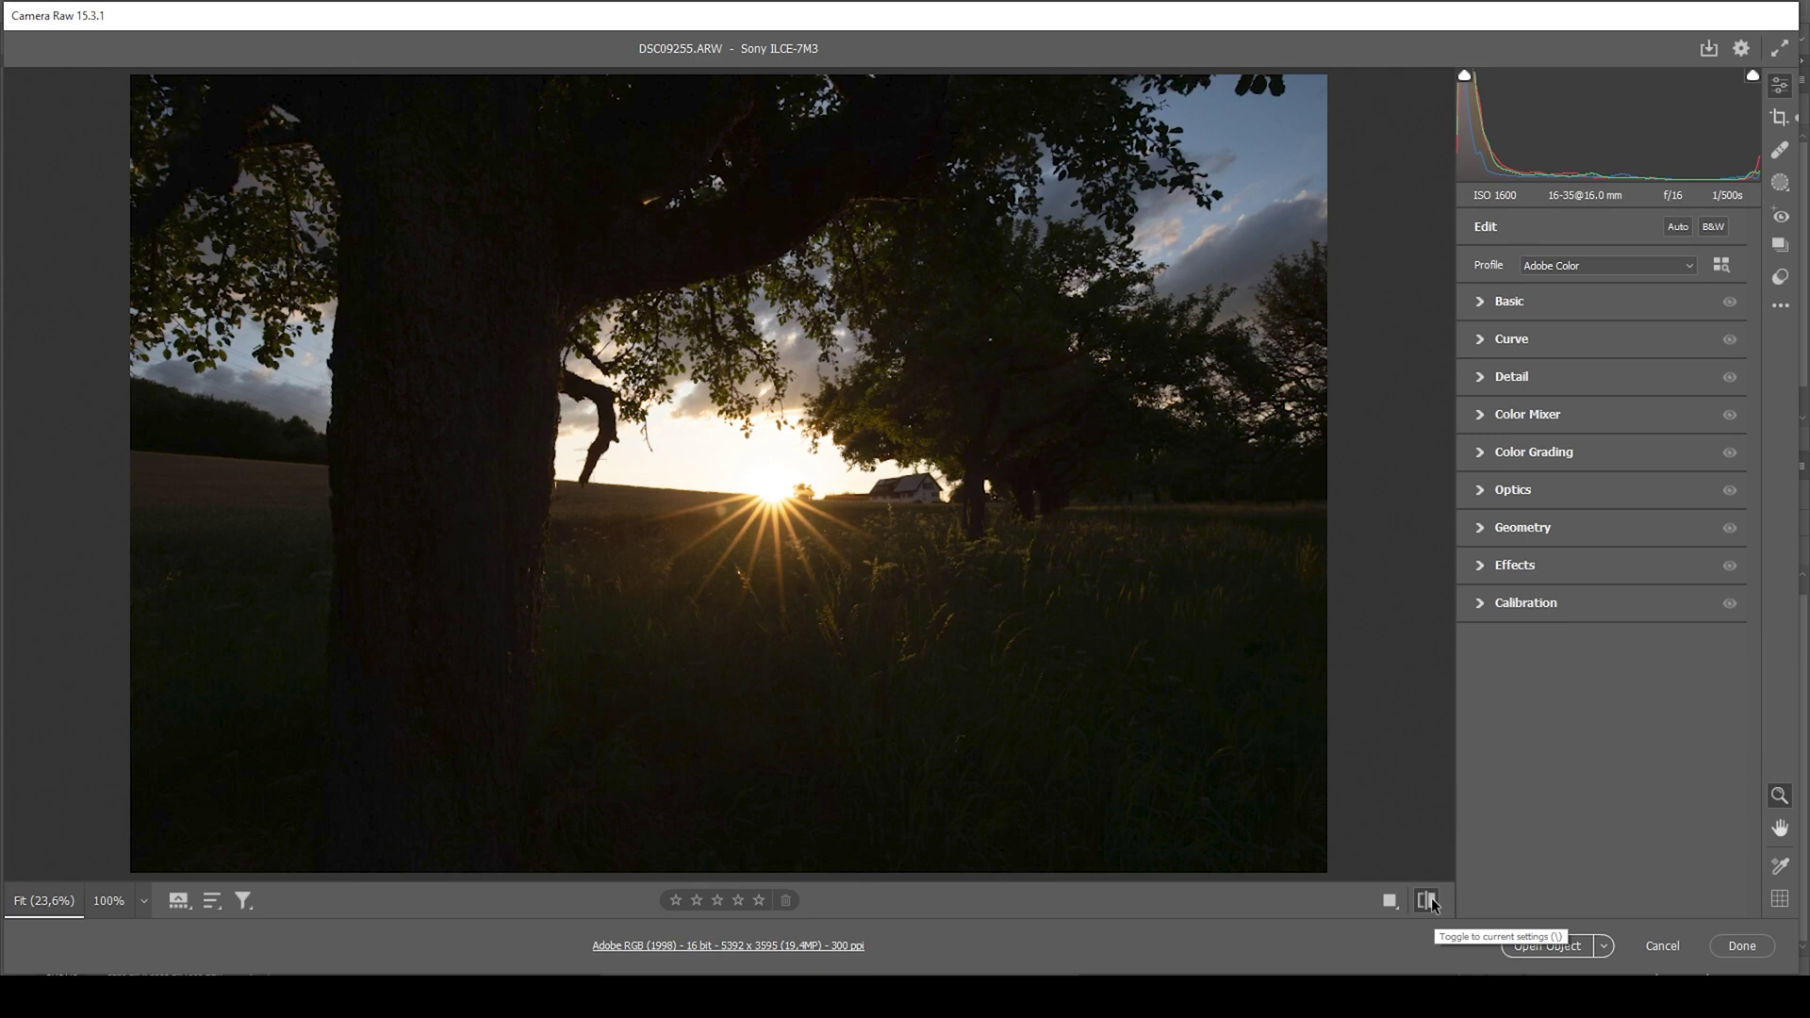
{"action": "left_click", "coordinate": [1429, 901]}
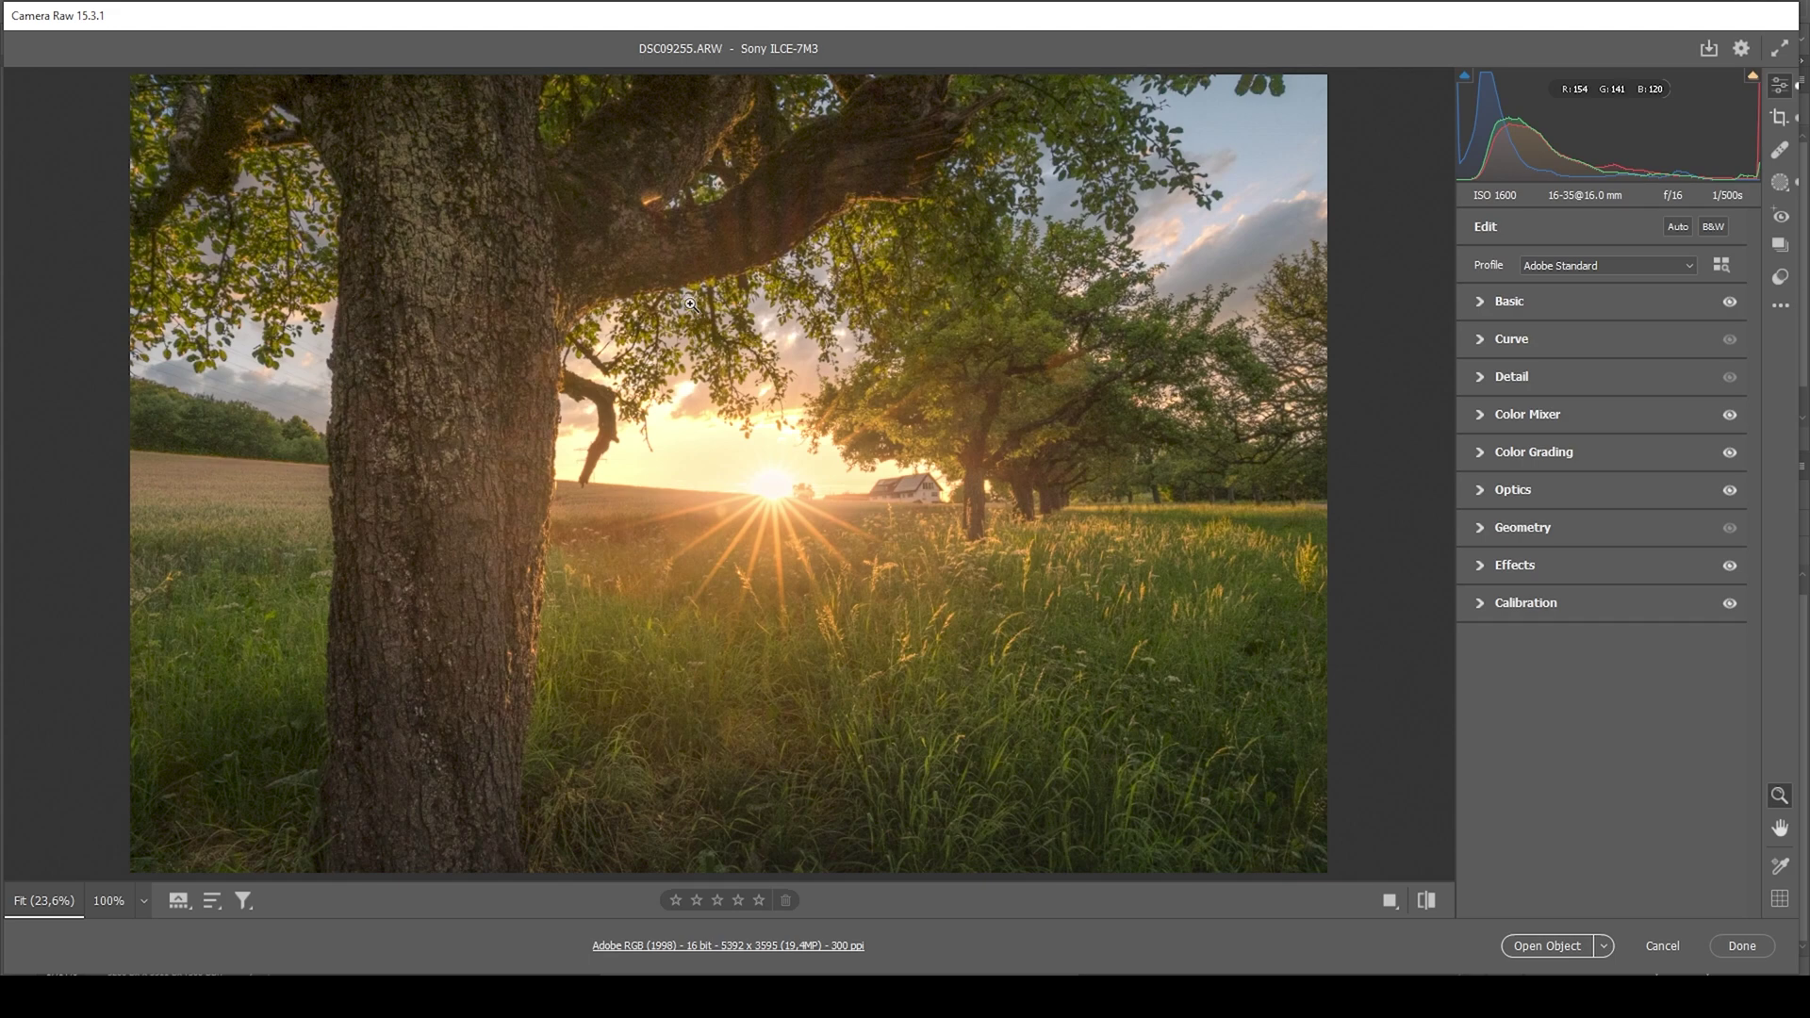
{"action": "left_click", "coordinate": [589, 253]}
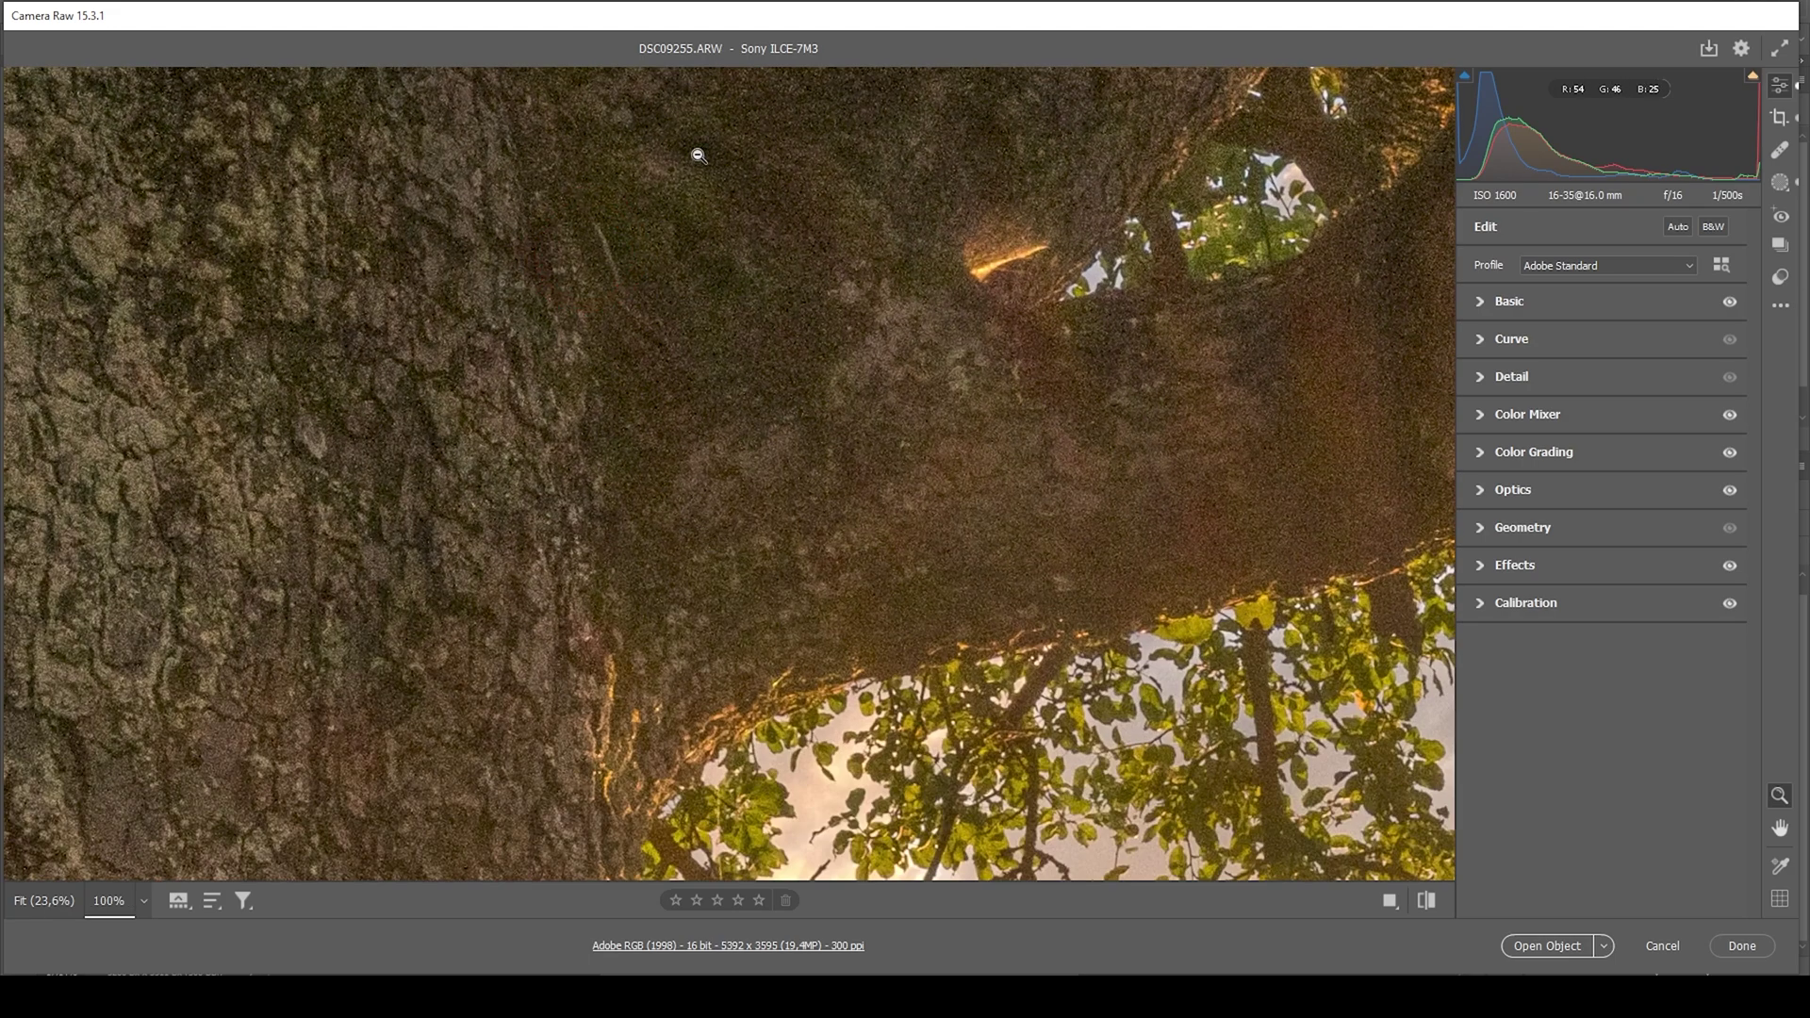
{"action": "left_click", "coordinate": [644, 407]}
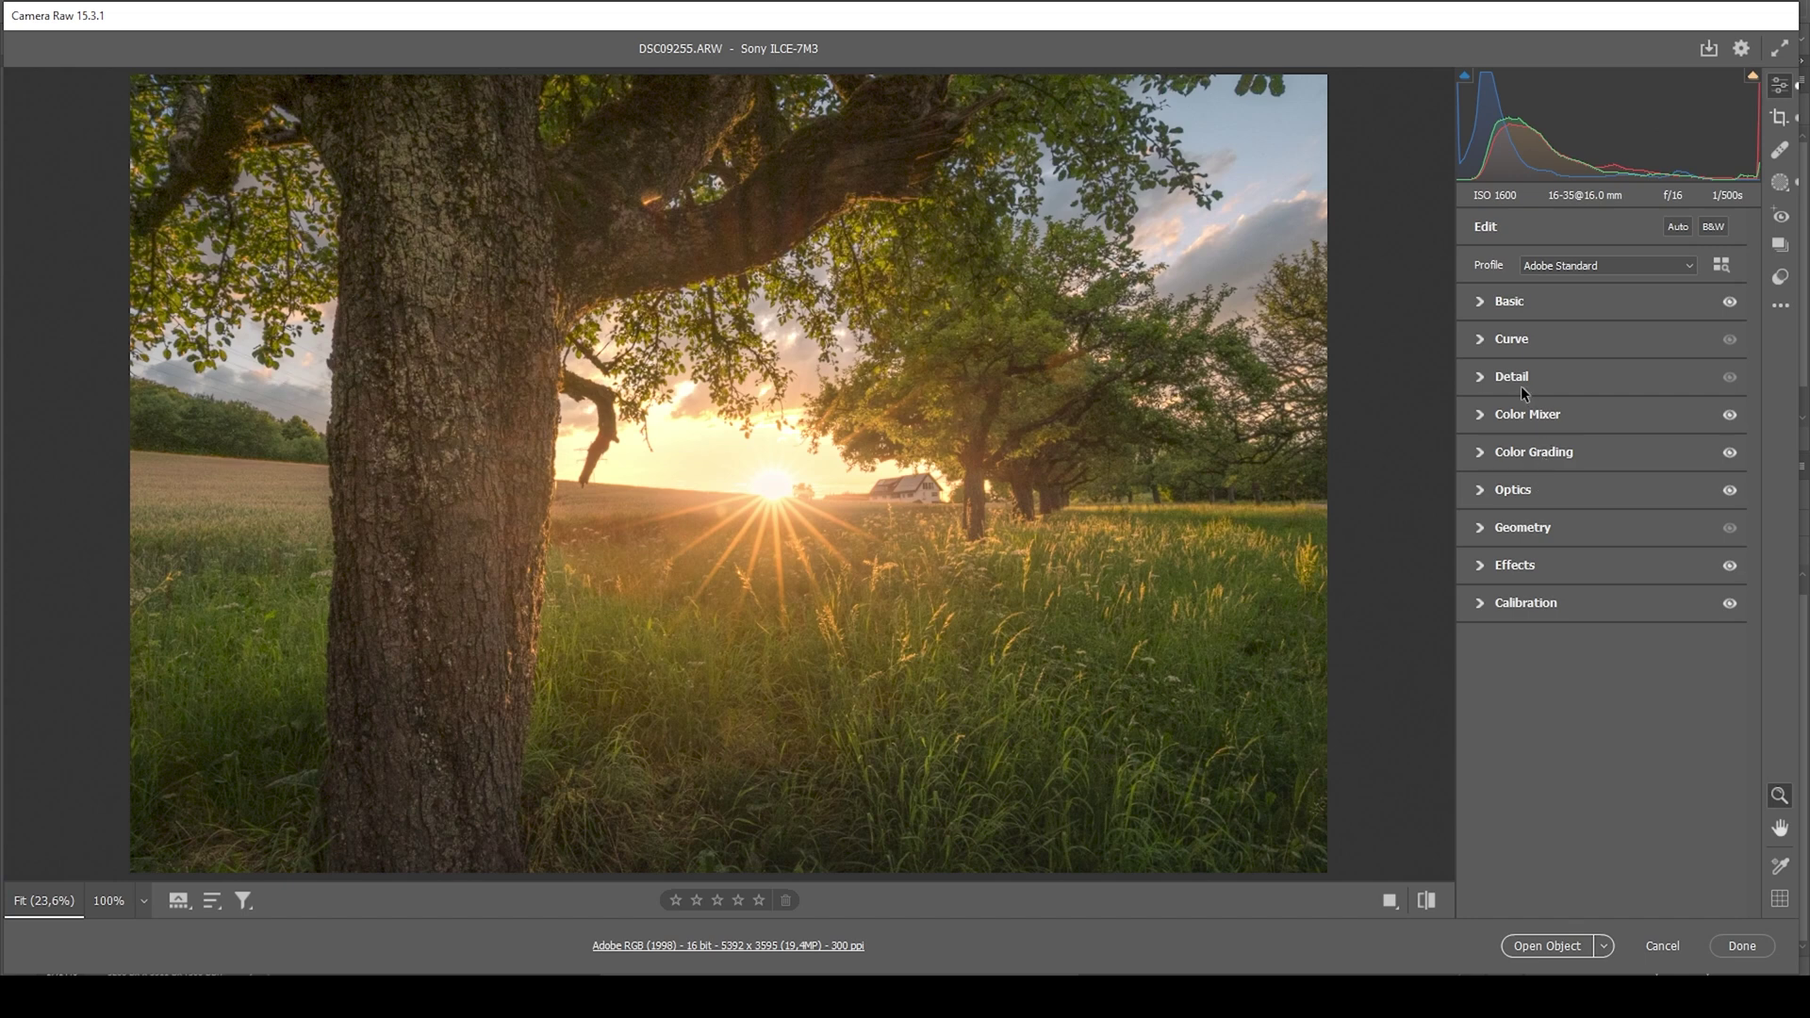
- Start AI Denoise from the Detail panel and compare the noisy original on the tree
{"action": "left_click", "coordinate": [1478, 379]}
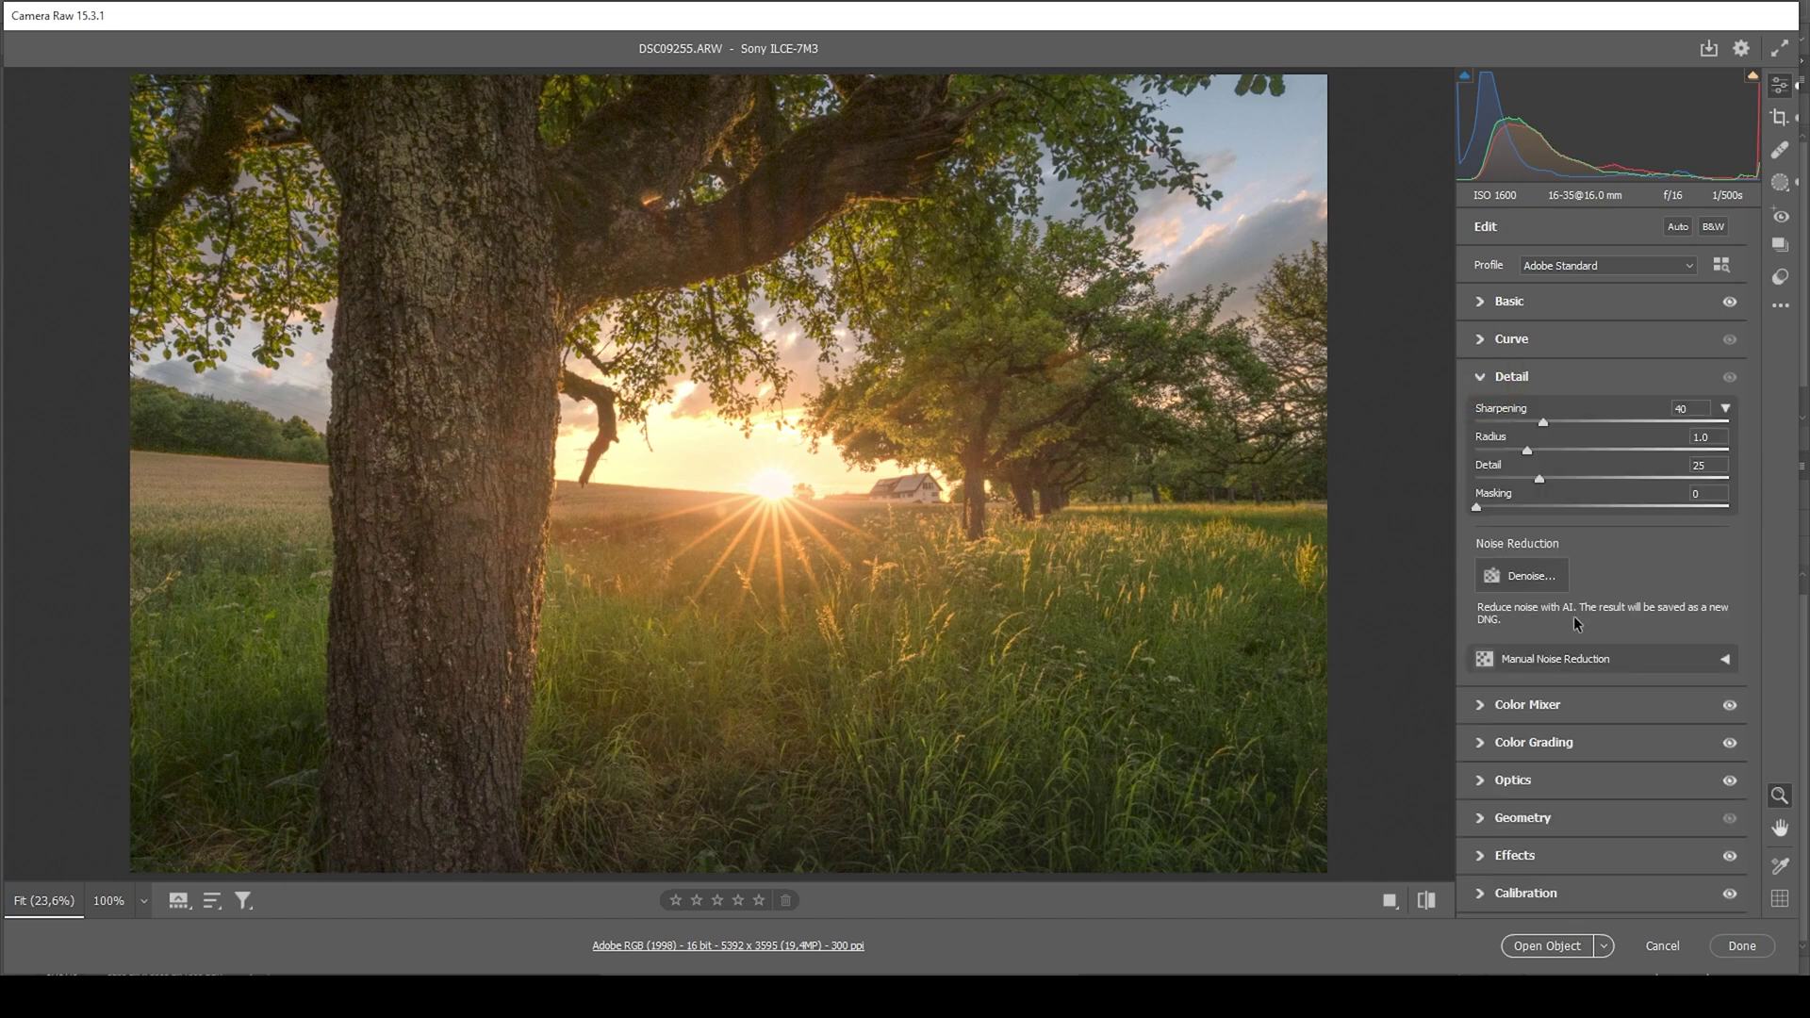
{"action": "left_click", "coordinate": [1539, 584]}
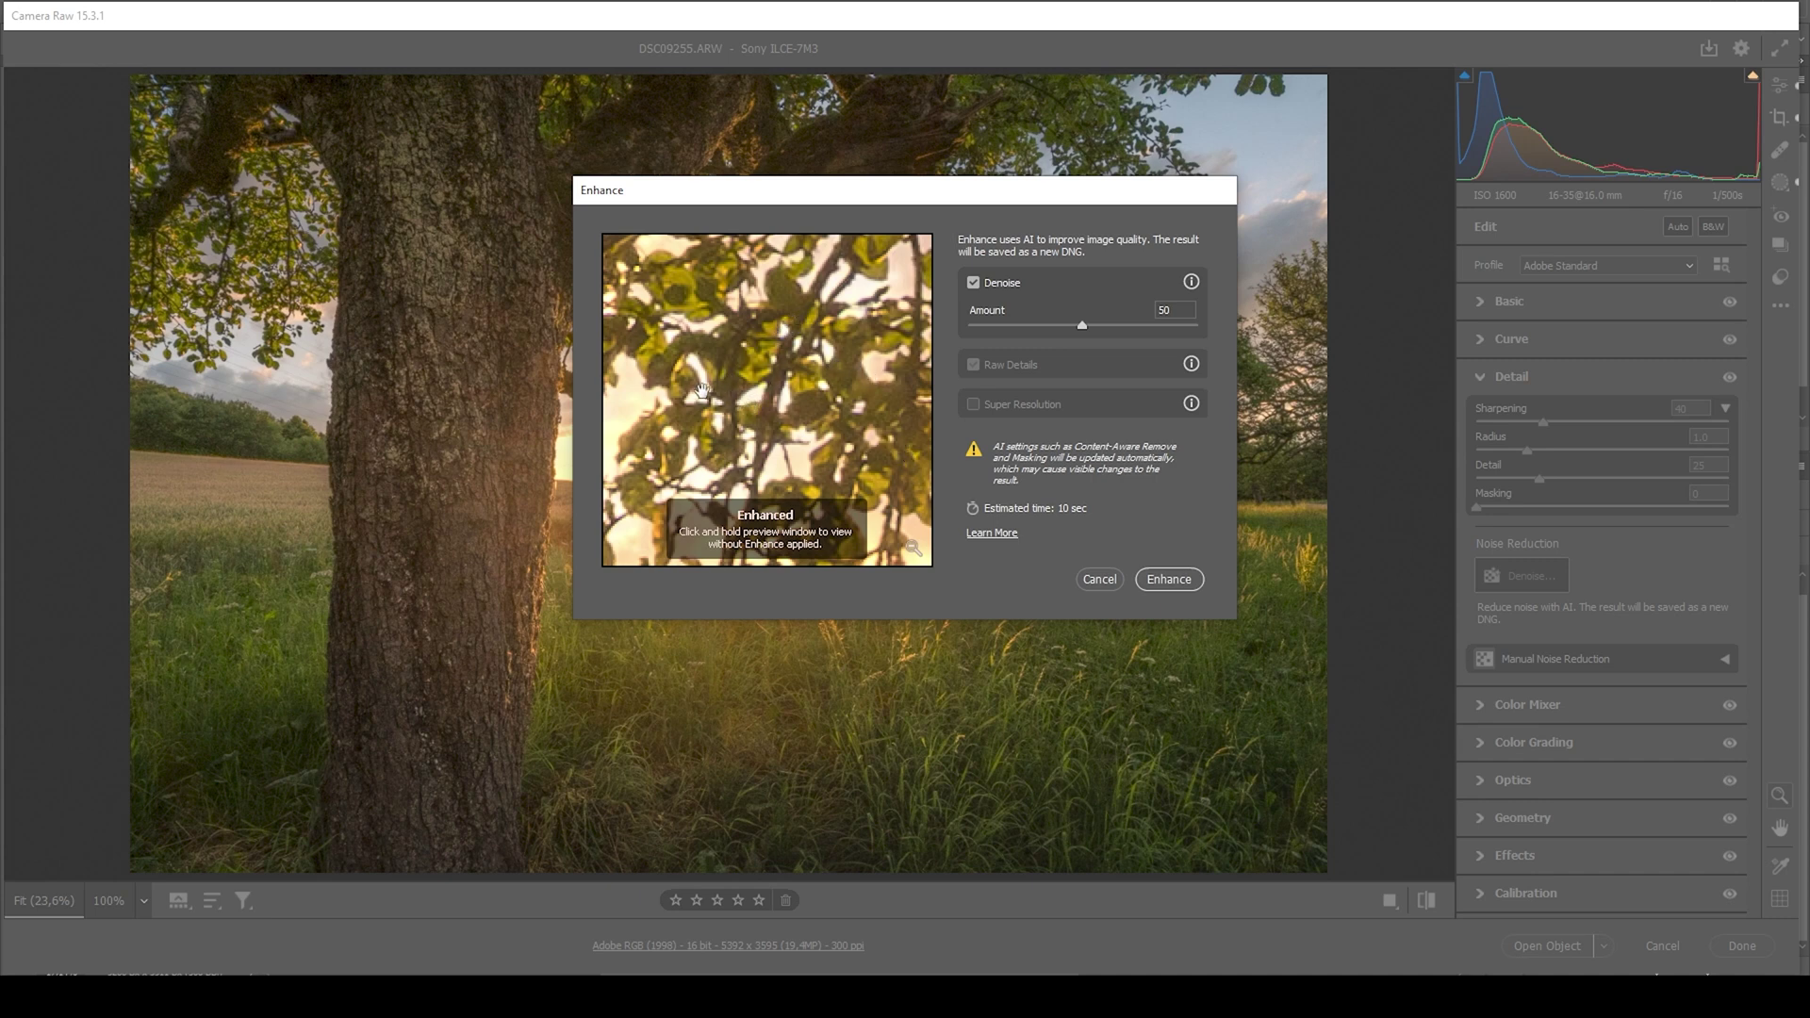
{"action": "left_click", "coordinate": [780, 355]}
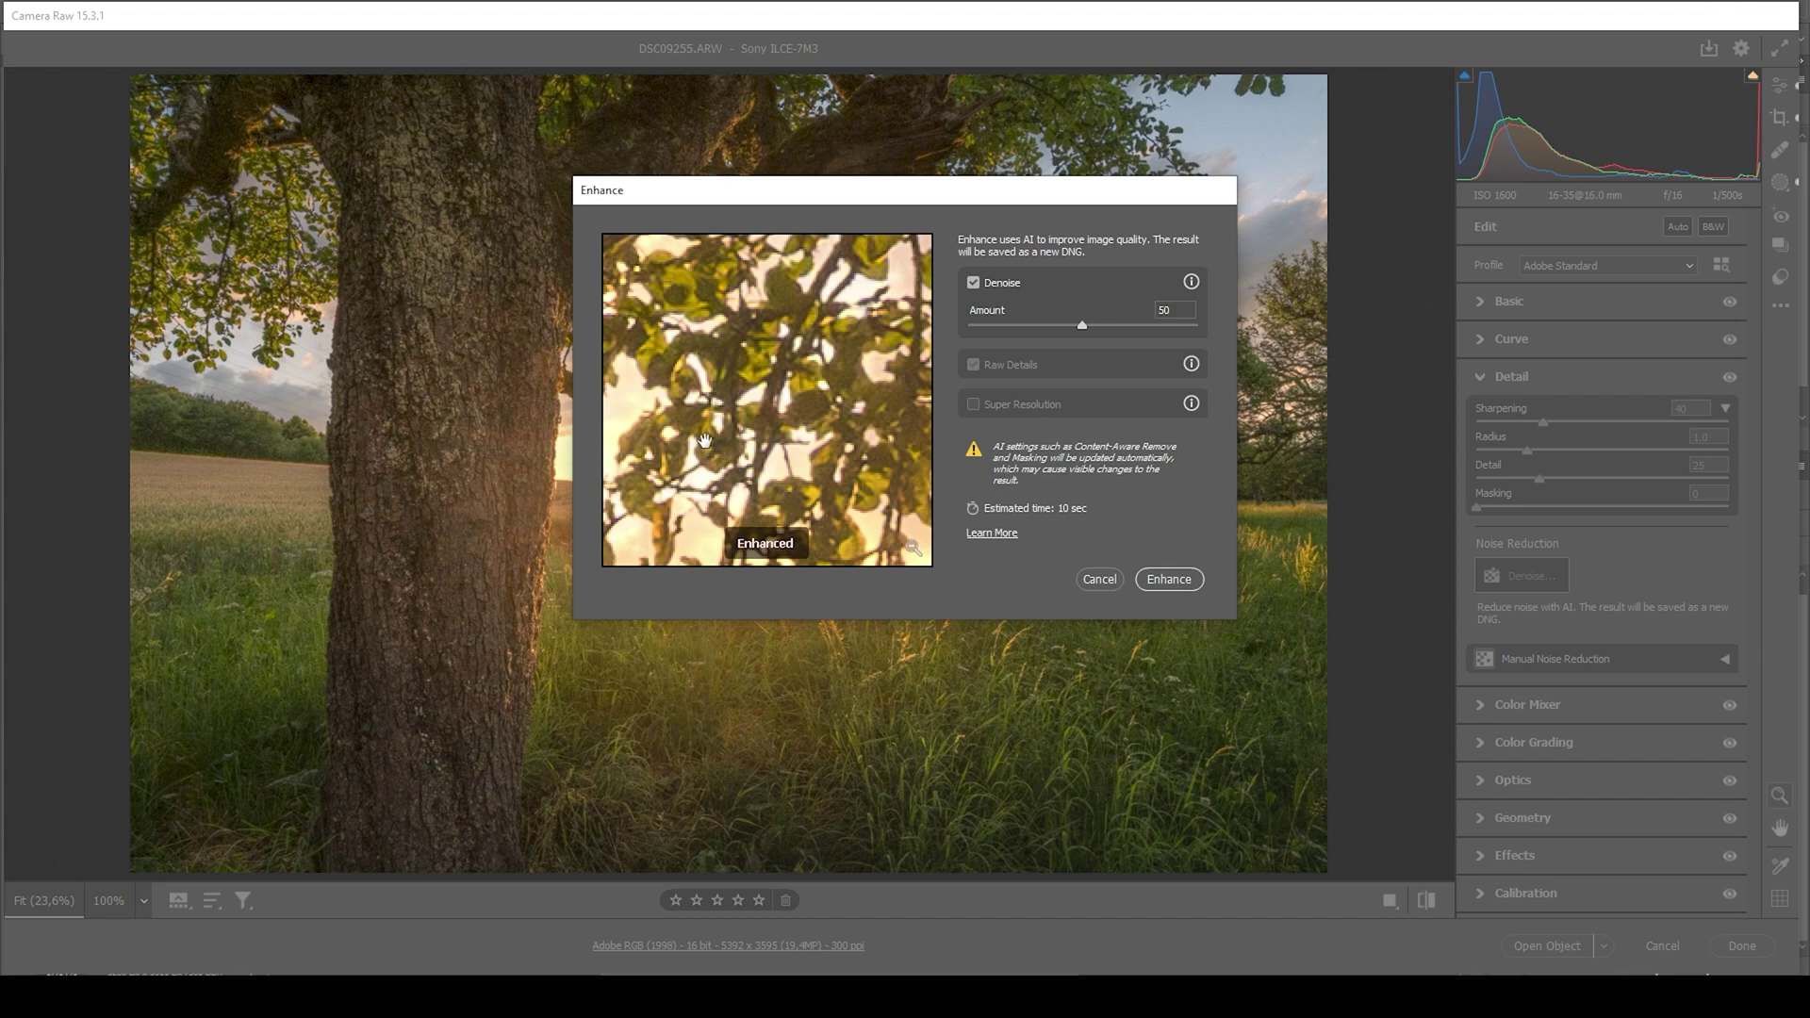
{"action": "left_click_drag", "start_coordinate": [703, 439], "coordinate": [812, 371]}
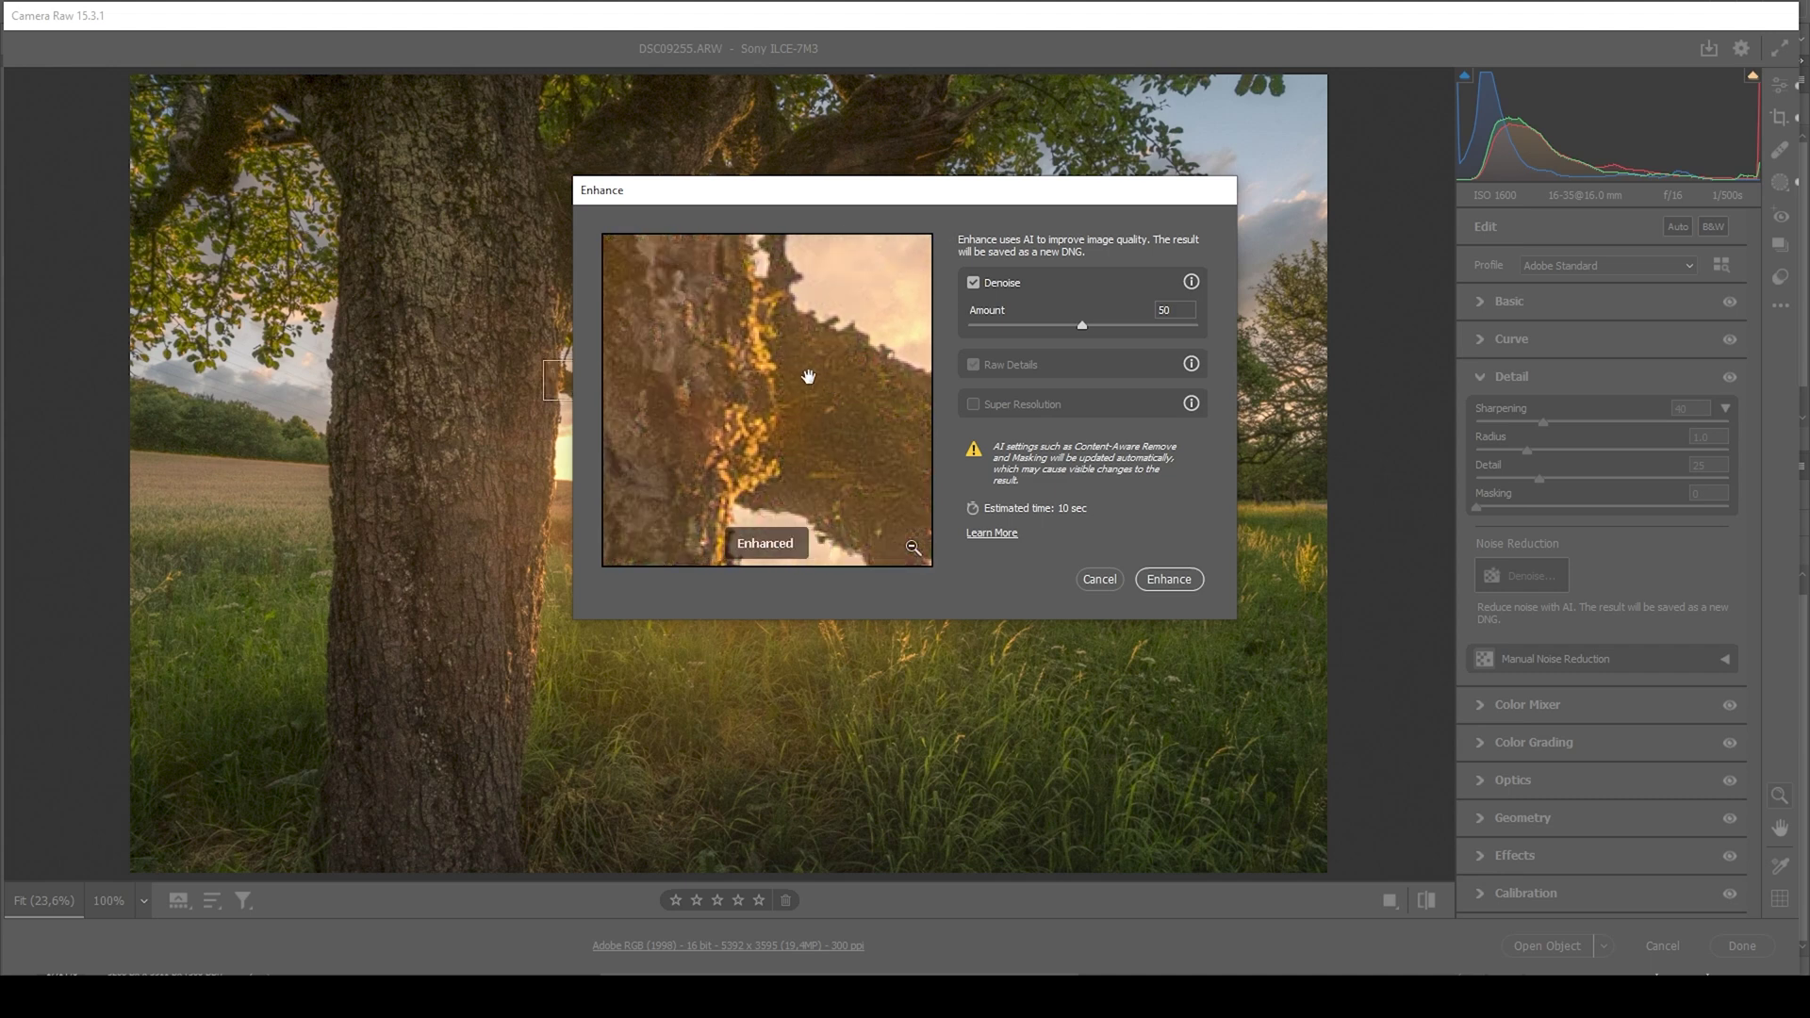
{"action": "left_click_drag", "start_coordinate": [808, 376], "coordinate": [807, 377]}
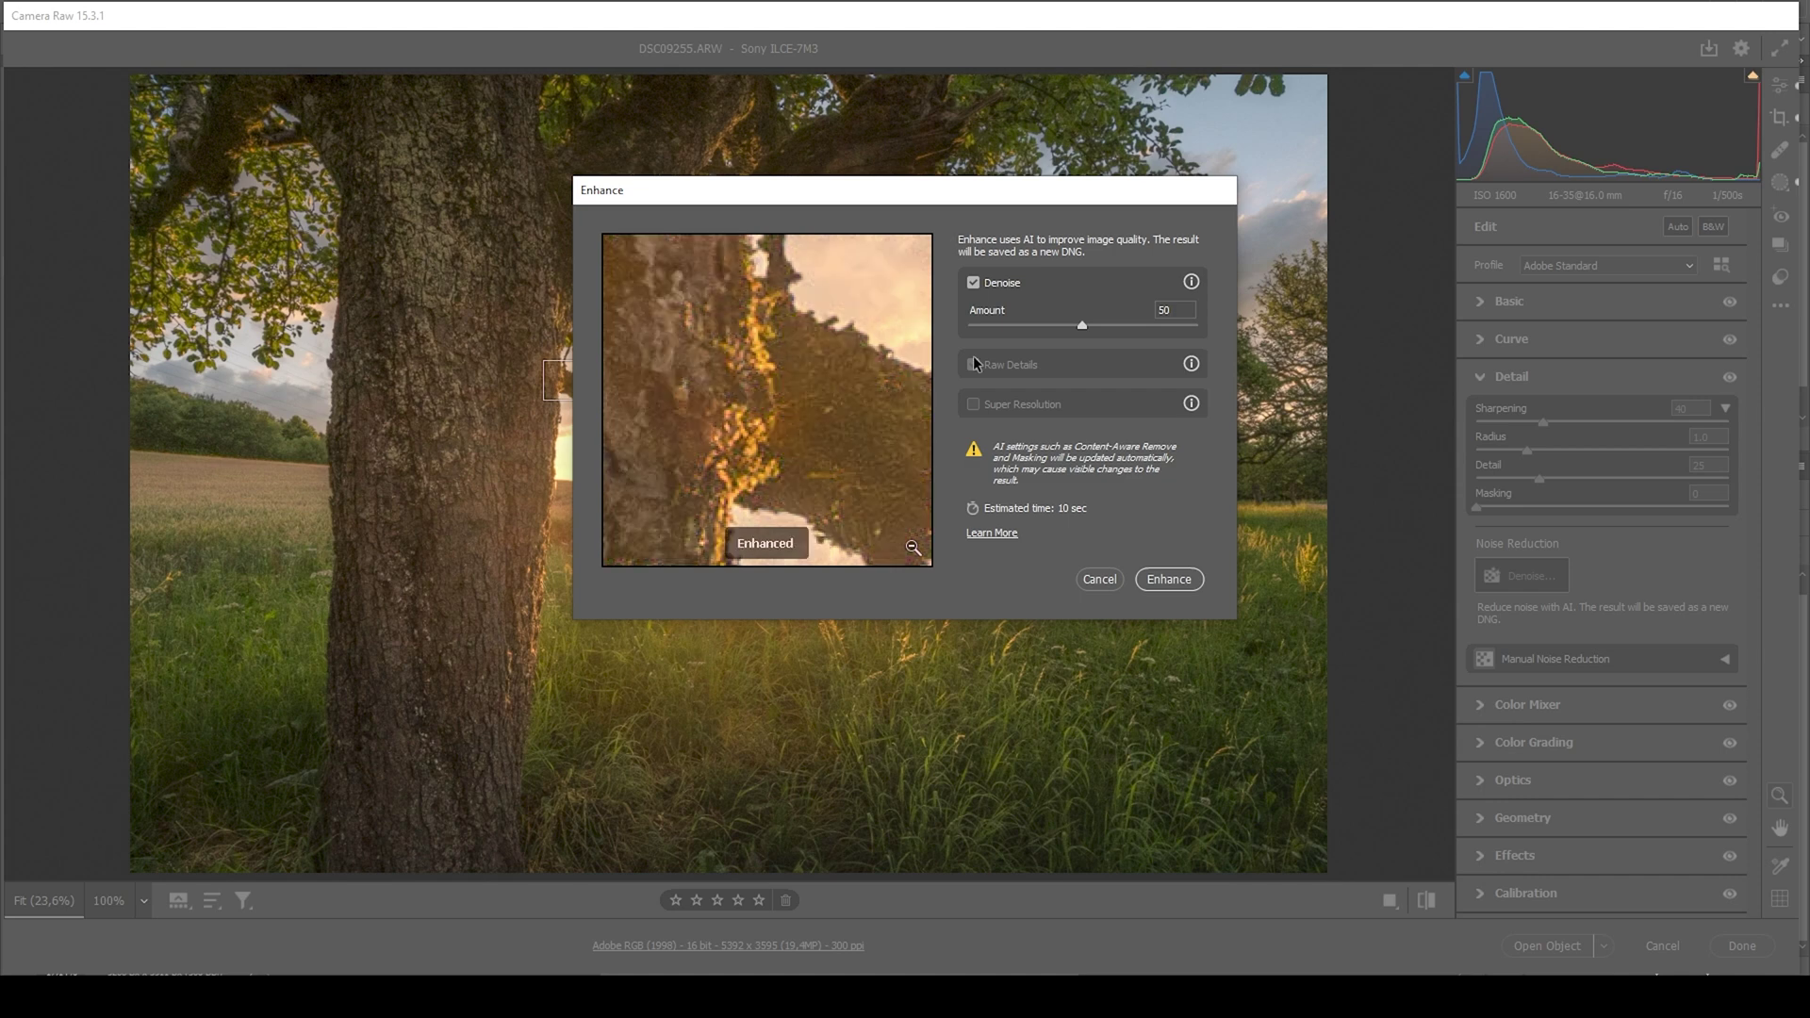
- Run the denoise enhancement and open the result in Photoshop with its photo layer selected
{"action": "left_click", "coordinate": [1169, 579]}
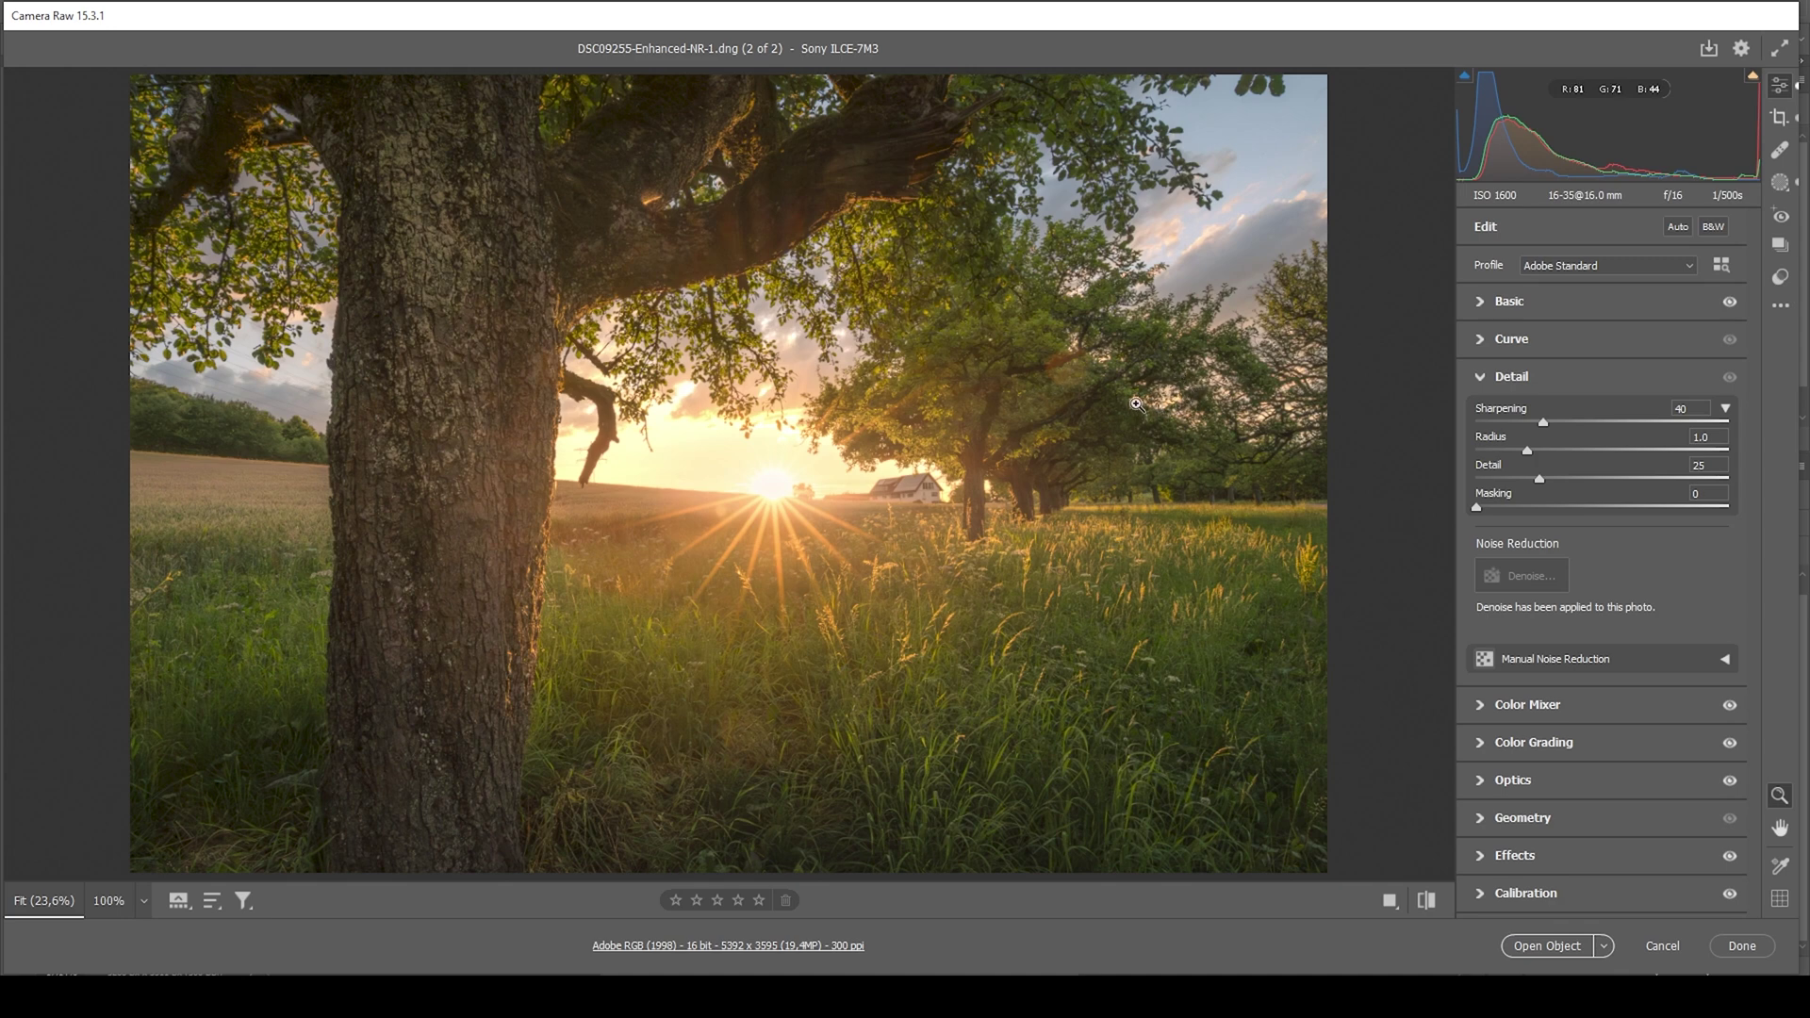
{"action": "left_click", "coordinate": [1520, 947]}
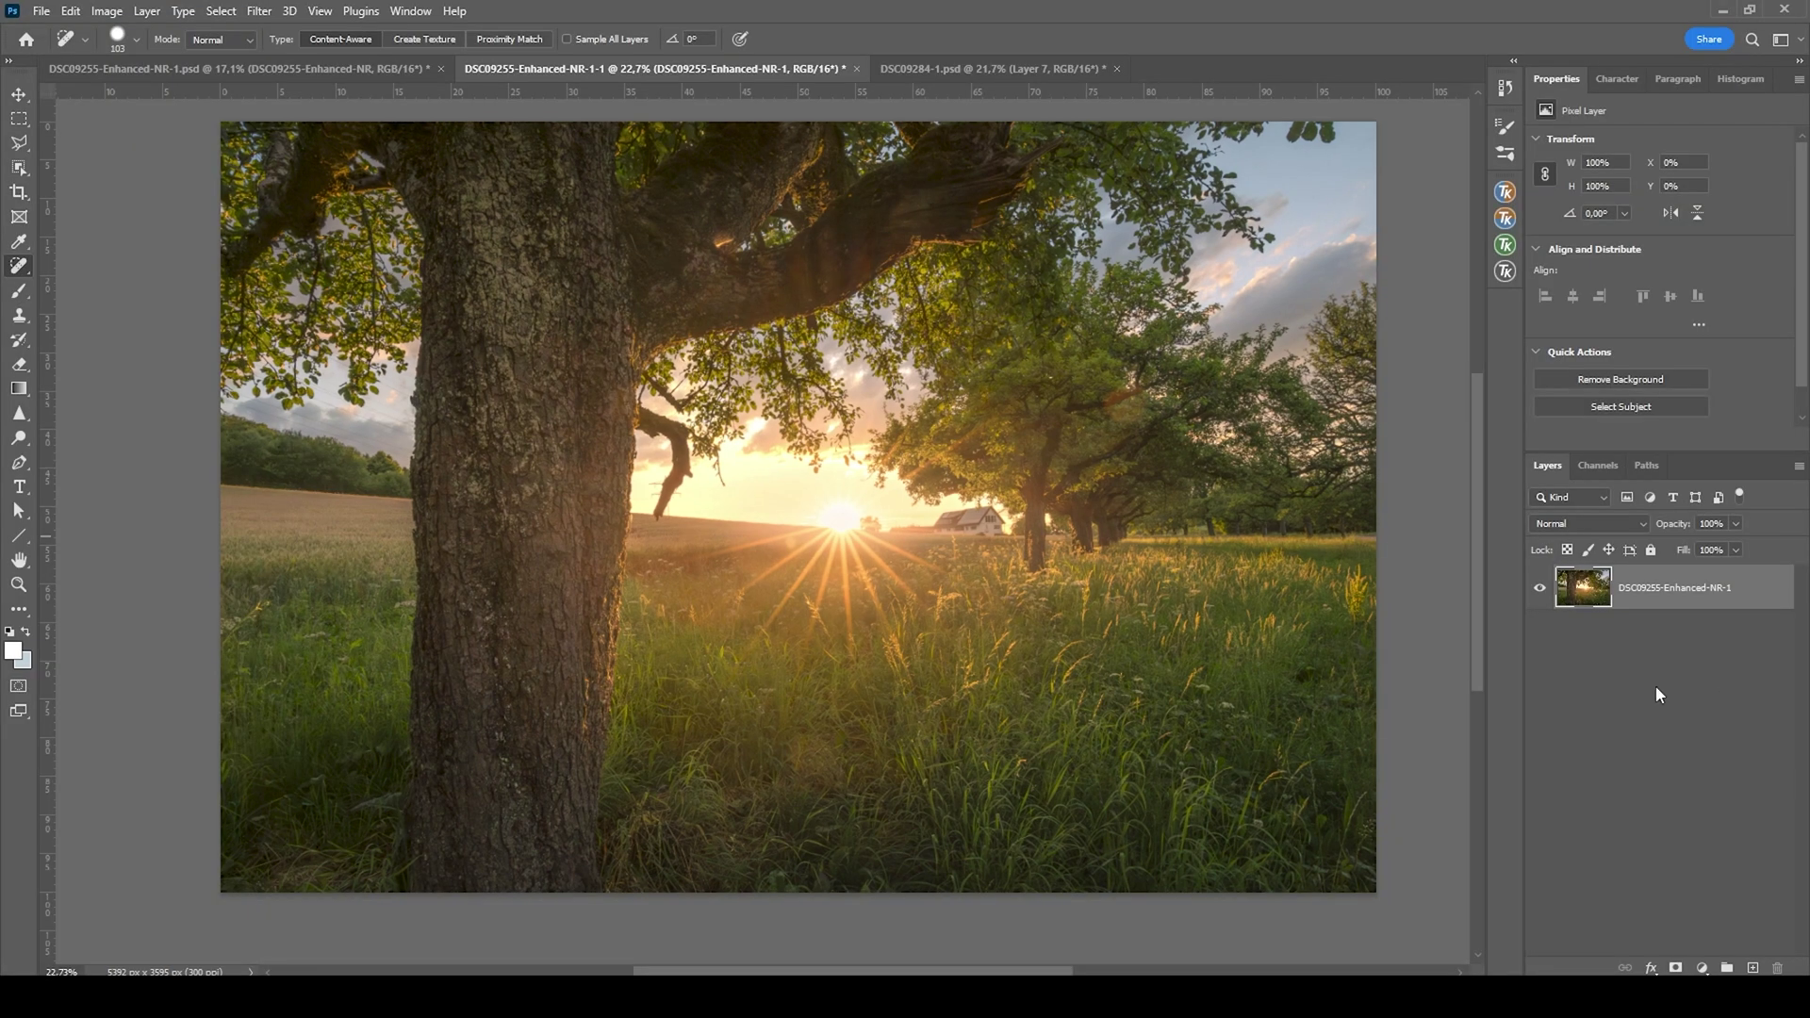
{"action": "left_click", "coordinate": [1626, 595]}
- Duplicate the photo layer and heal the bright streak and another spot on the branch
{"action": "key", "text": "ctrl+j"}
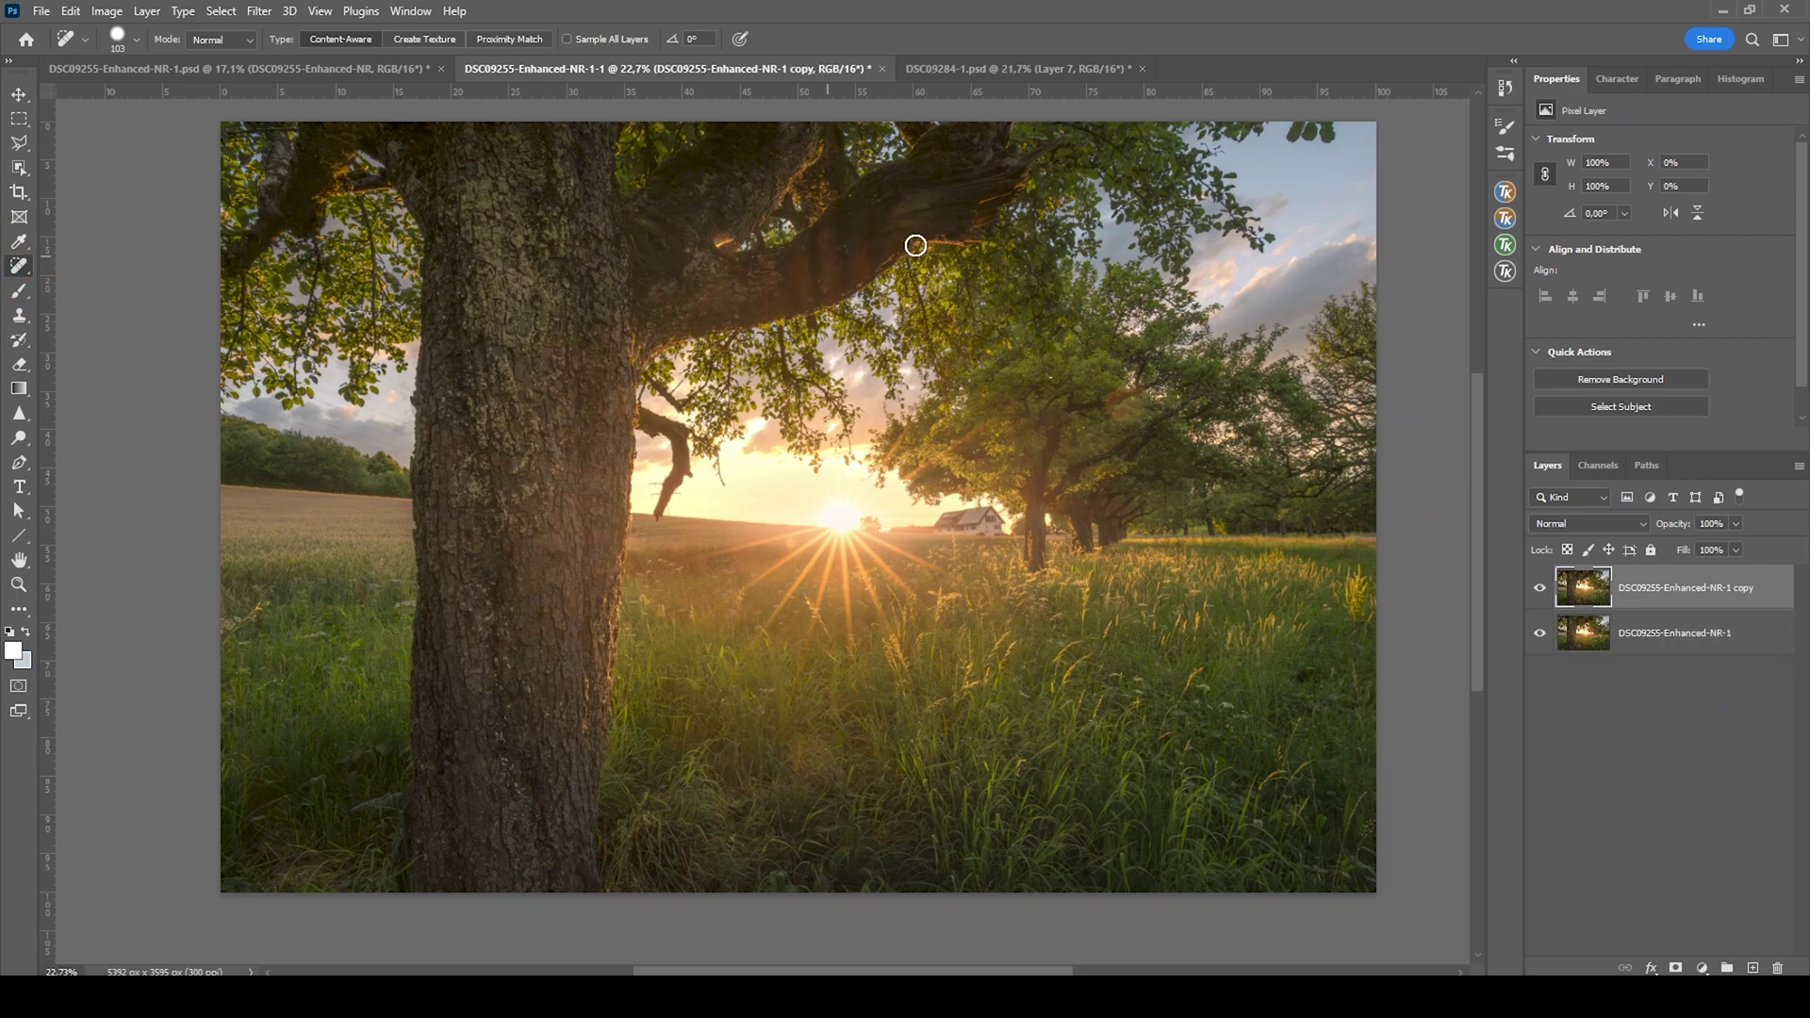
{"action": "scroll", "coordinate": [707, 184], "scroll_direction": "up", "scroll_amount": 3}
{"action": "scroll", "coordinate": [761, 246], "scroll_direction": "up", "scroll_amount": 2}
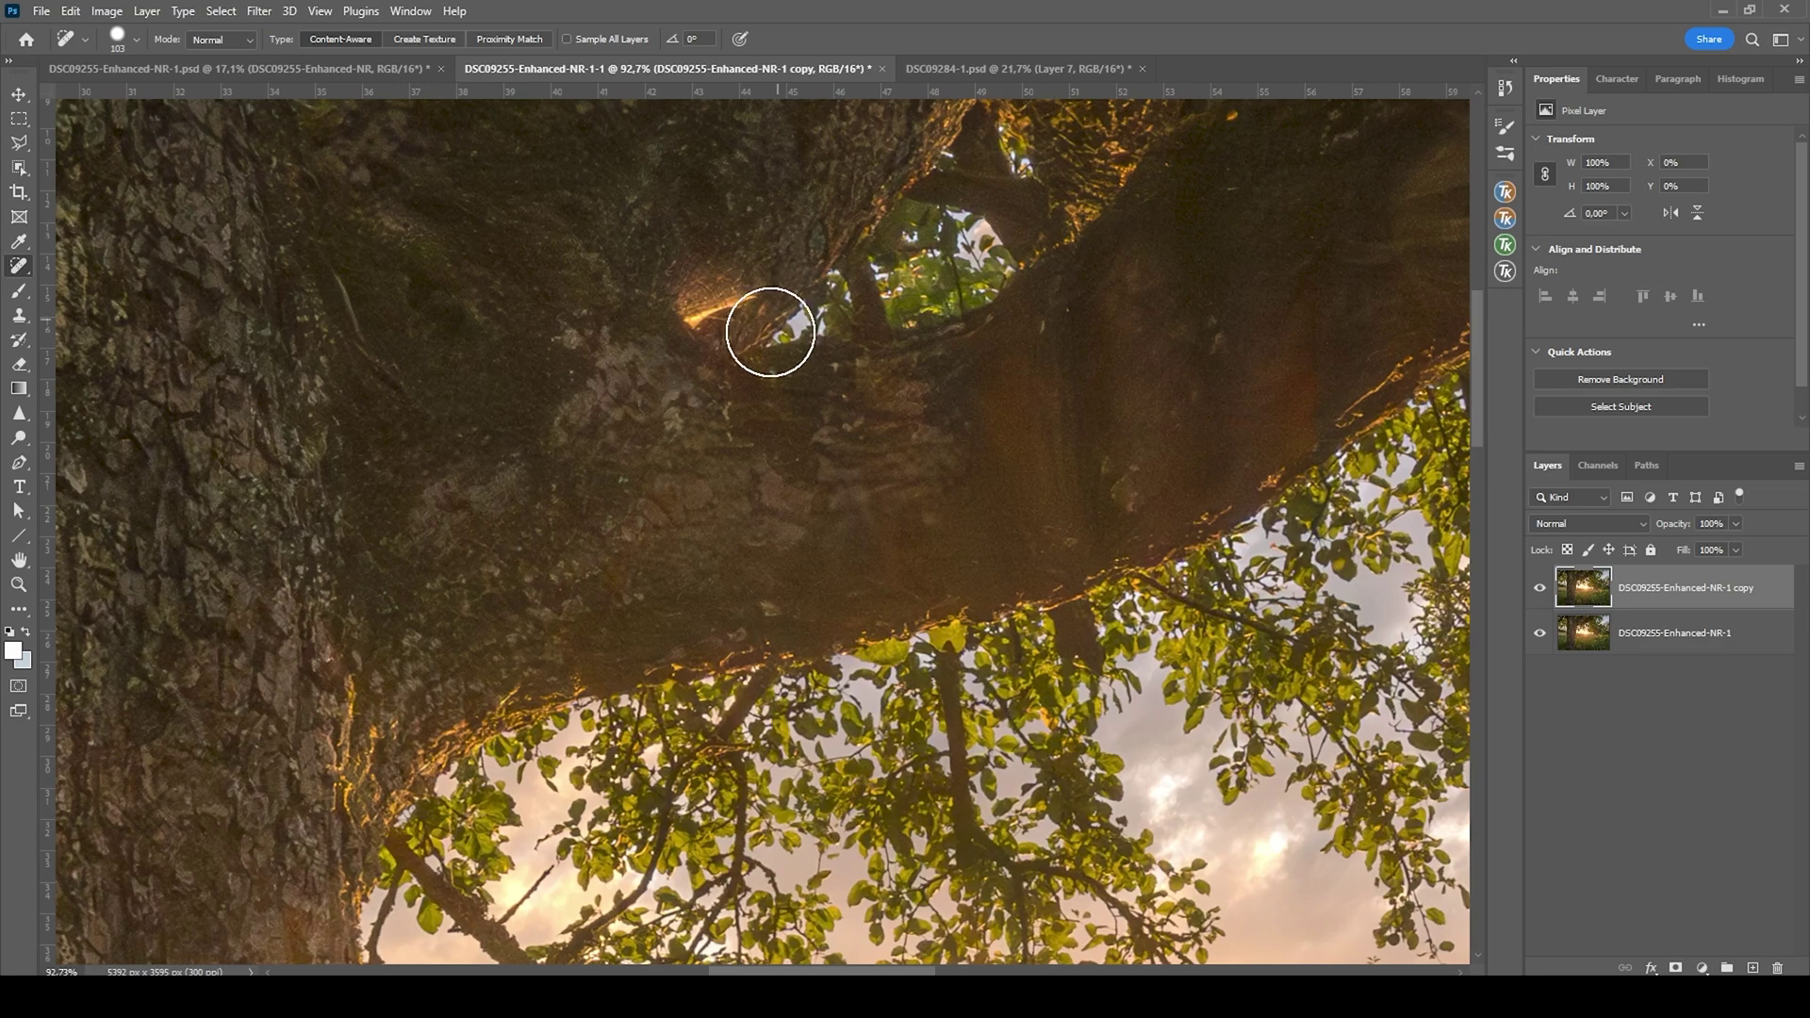
{"action": "right_click", "coordinate": [707, 331], "text": "alt"}
{"action": "left_click_drag", "start_coordinate": [719, 302], "coordinate": [713, 289]}
{"action": "scroll", "coordinate": [741, 534], "scroll_direction": "down", "scroll_amount": 2}
{"action": "scroll", "coordinate": [741, 534], "scroll_direction": "down", "scroll_amount": 1}
{"action": "scroll", "coordinate": [905, 384], "scroll_direction": "up", "scroll_amount": 2}
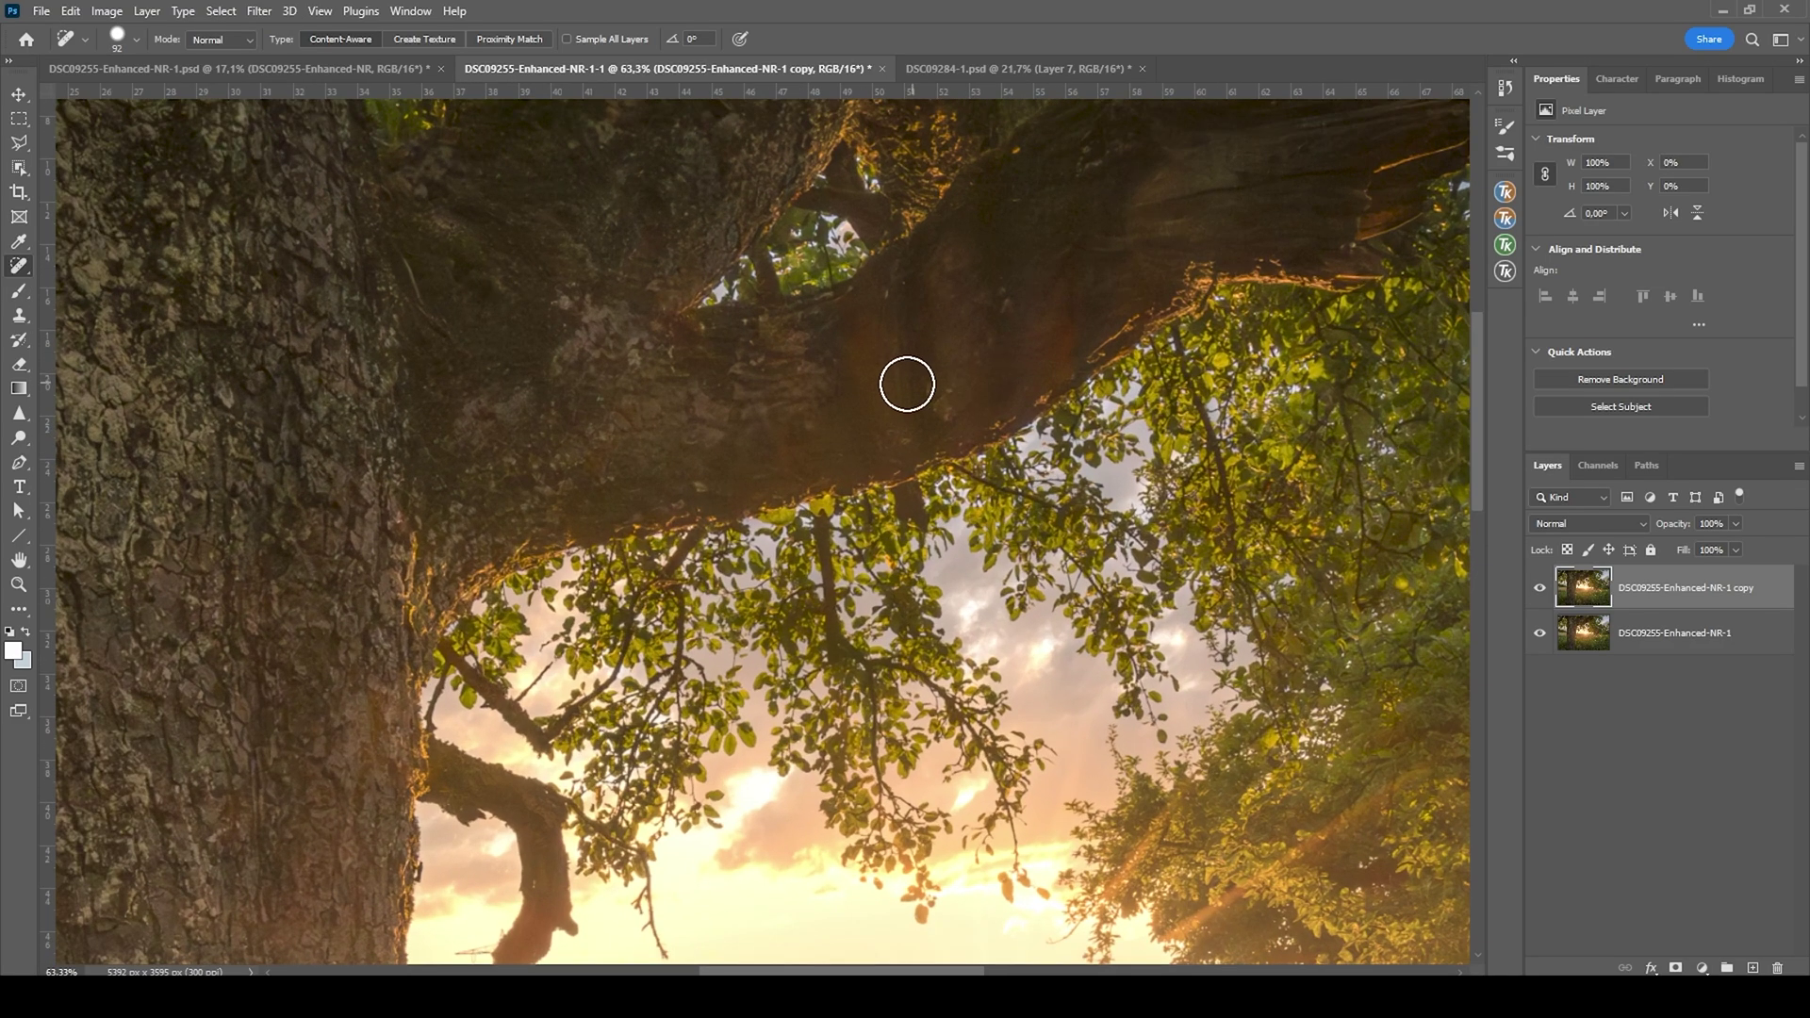
{"action": "mouse_move", "coordinate": [905, 384]}
{"action": "left_mouse_down"}
{"action": "mouse_move", "coordinate": [979, 304]}
{"action": "mouse_move", "coordinate": [841, 388]}
{"action": "mouse_move", "coordinate": [941, 285]}
{"action": "mouse_move", "coordinate": [979, 378]}
{"action": "mouse_move", "coordinate": [901, 396]}
{"action": "mouse_move", "coordinate": [887, 376]}
{"action": "mouse_move", "coordinate": [906, 326]}
{"action": "mouse_move", "coordinate": [1041, 348]}
{"action": "mouse_move", "coordinate": [1018, 374]}
{"action": "mouse_move", "coordinate": [931, 380]}
{"action": "left_mouse_up"}
- Heal a spot in the sunlit field with a smaller brush
{"action": "scroll", "coordinate": [931, 380], "scroll_direction": "down", "scroll_amount": 1}
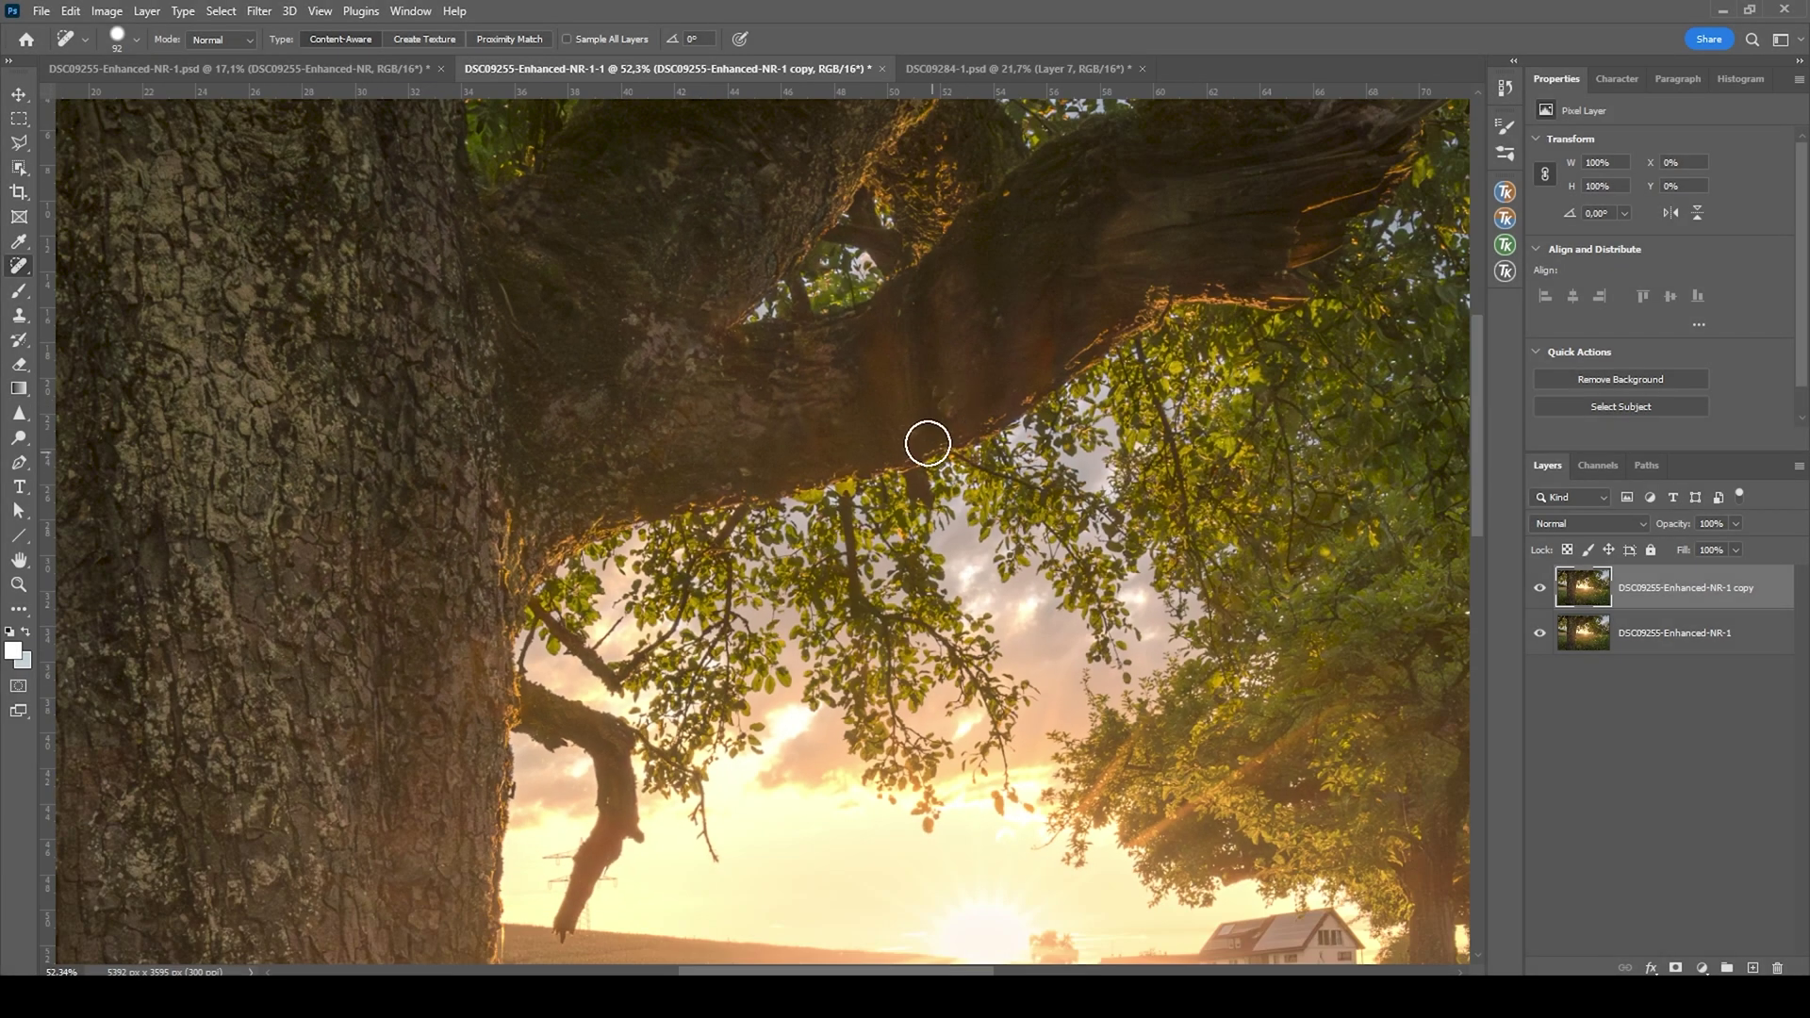
{"action": "scroll", "coordinate": [925, 436], "scroll_direction": "down", "scroll_amount": 1}
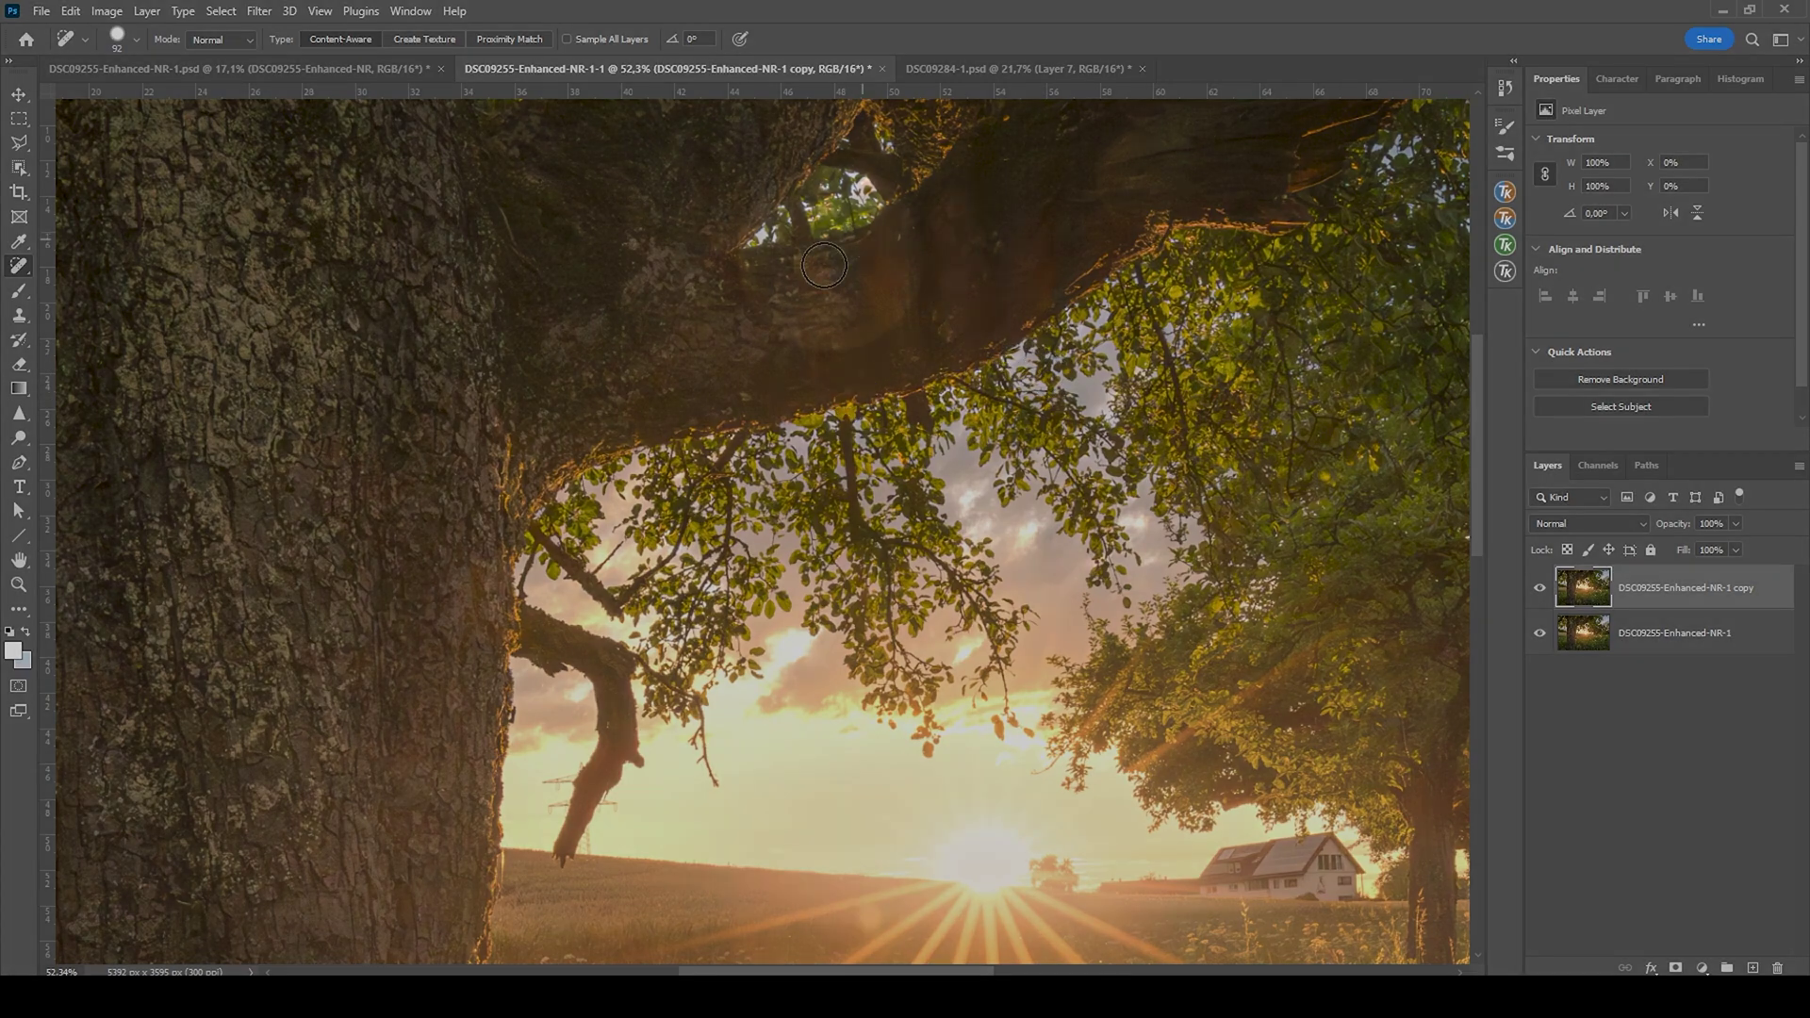
{"action": "scroll", "coordinate": [880, 287], "scroll_direction": "down", "scroll_amount": 2}
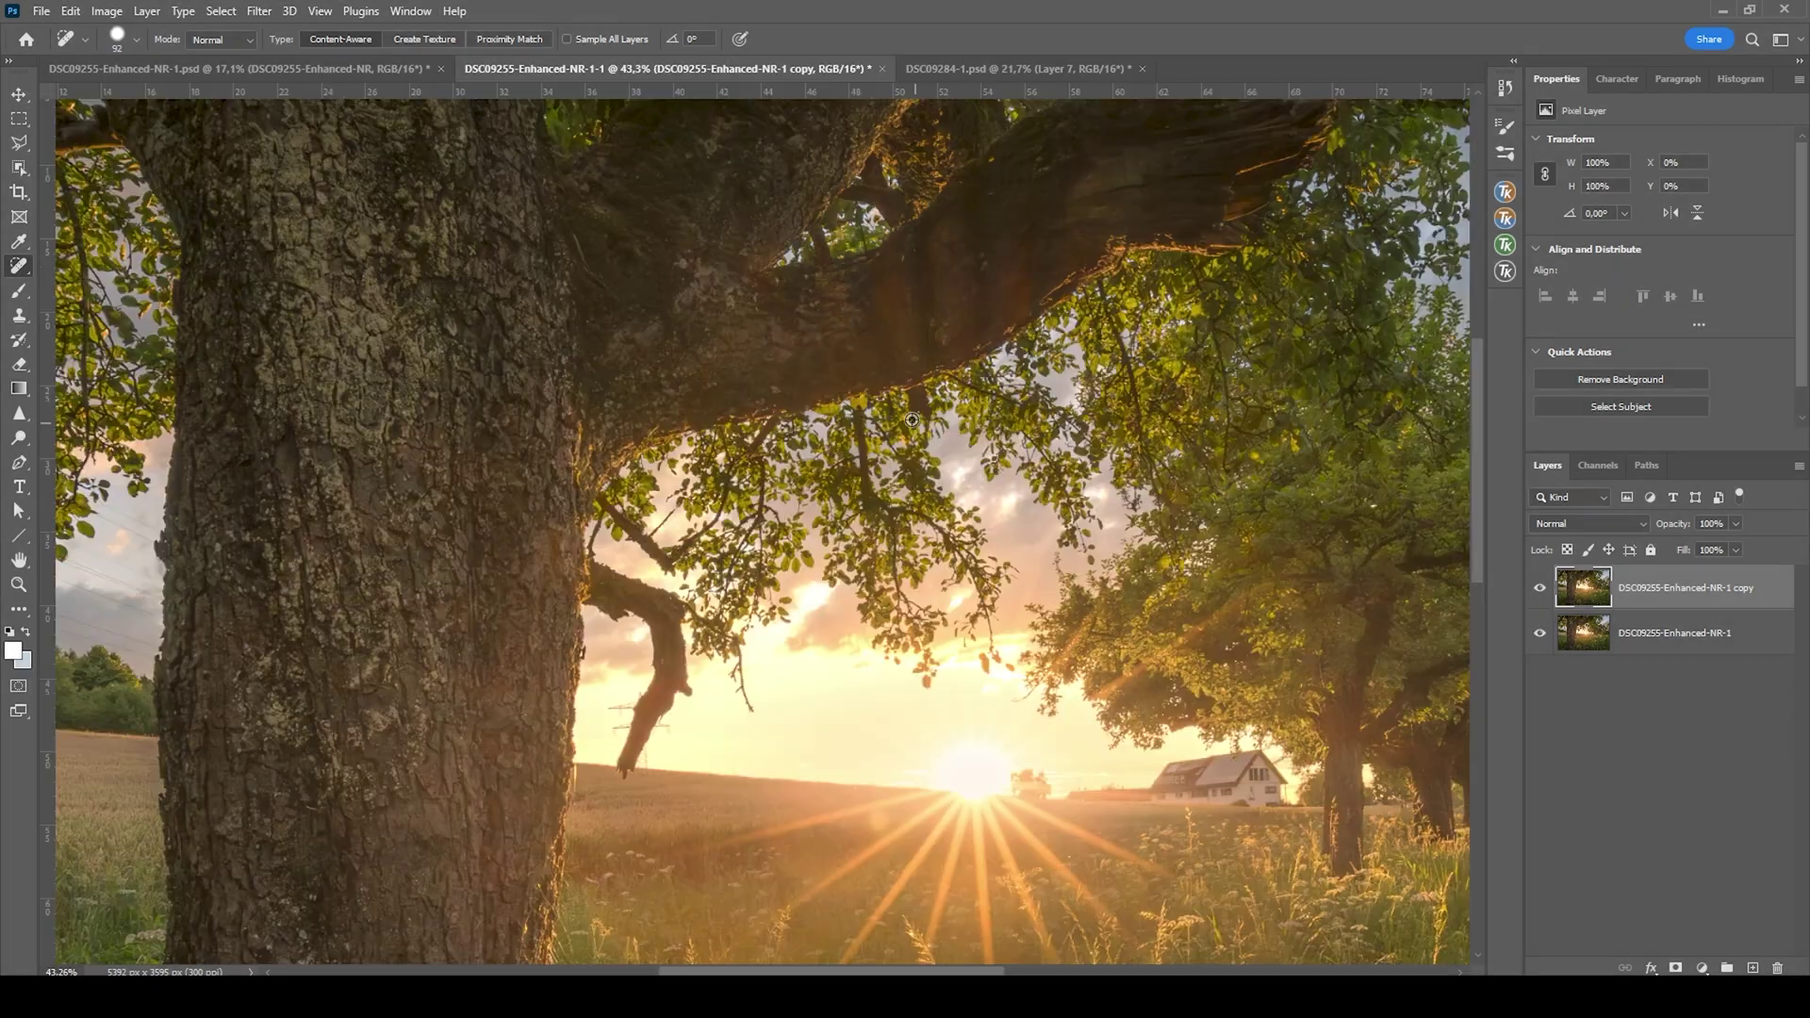
{"action": "scroll", "coordinate": [880, 311], "scroll_direction": "up", "scroll_amount": 1}
{"action": "scroll", "coordinate": [877, 528], "scroll_direction": "down", "scroll_amount": 5}
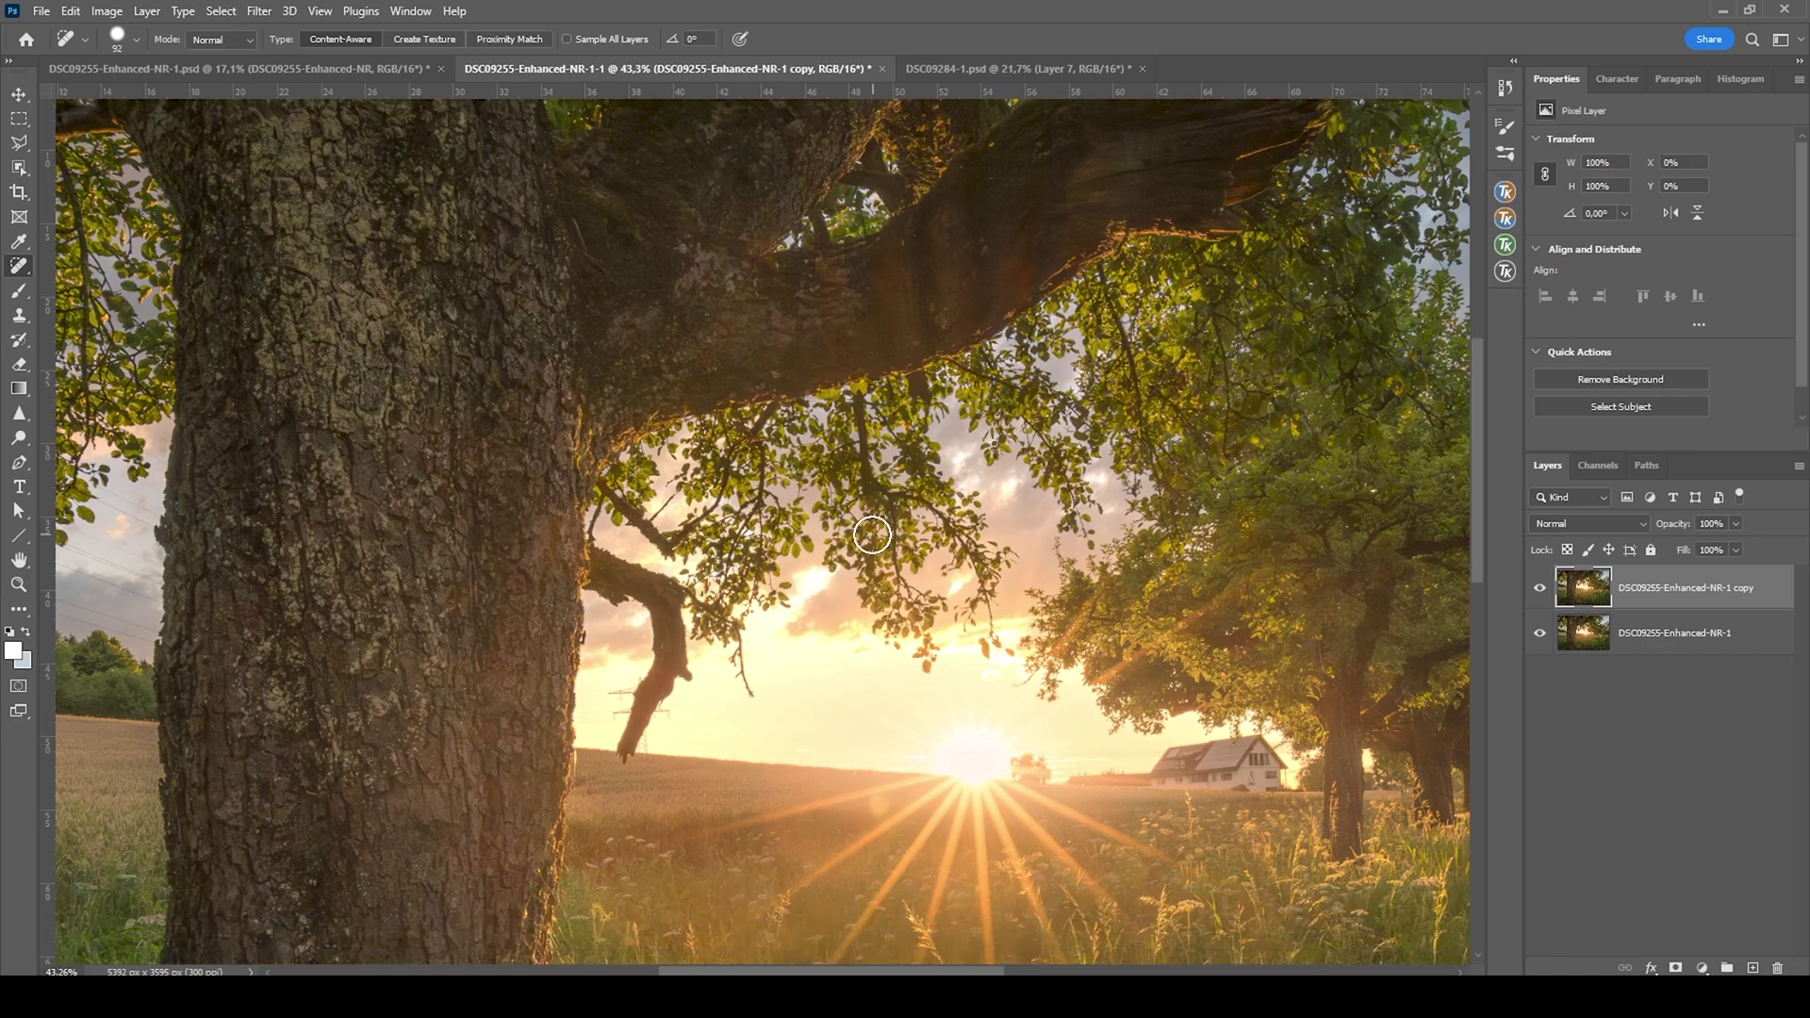
{"action": "scroll", "coordinate": [877, 622], "scroll_direction": "up", "scroll_amount": 5}
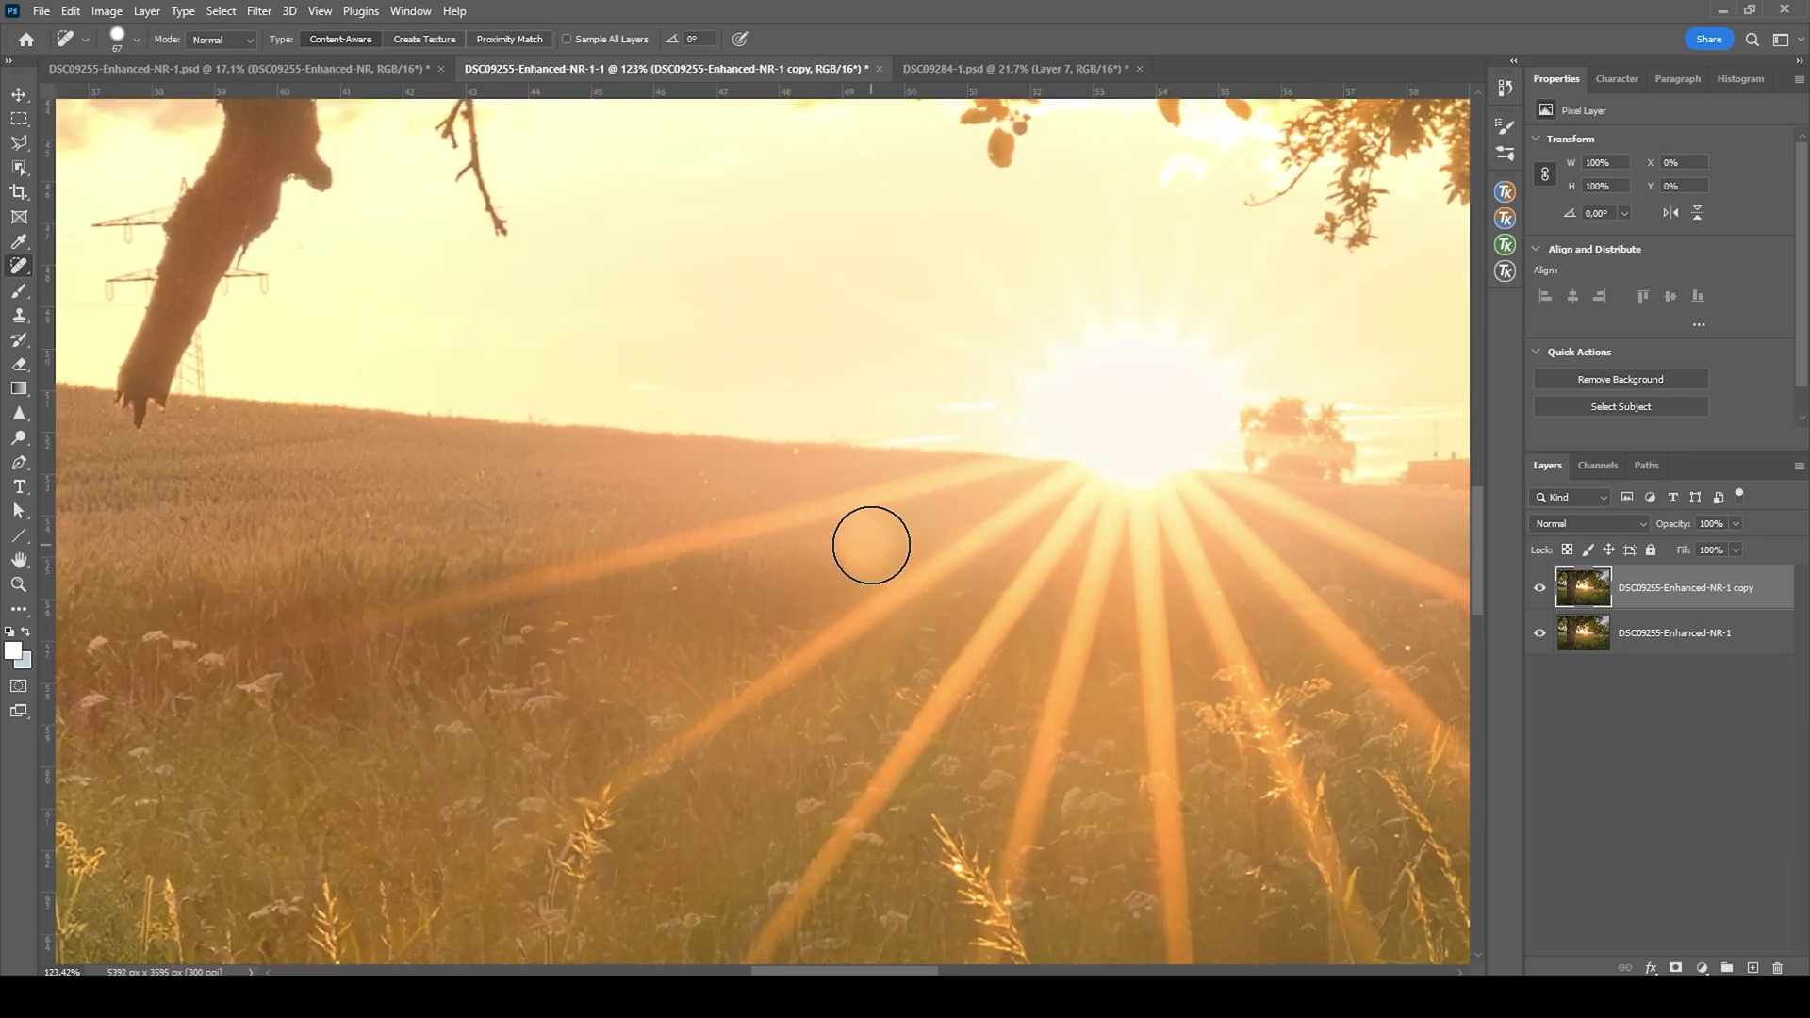
{"action": "key", "text": "bracketleft"}
{"action": "key", "text": "bracketleft"}
{"action": "key", "text": "bracketleft"}
{"action": "left_click", "coordinate": [860, 543]}
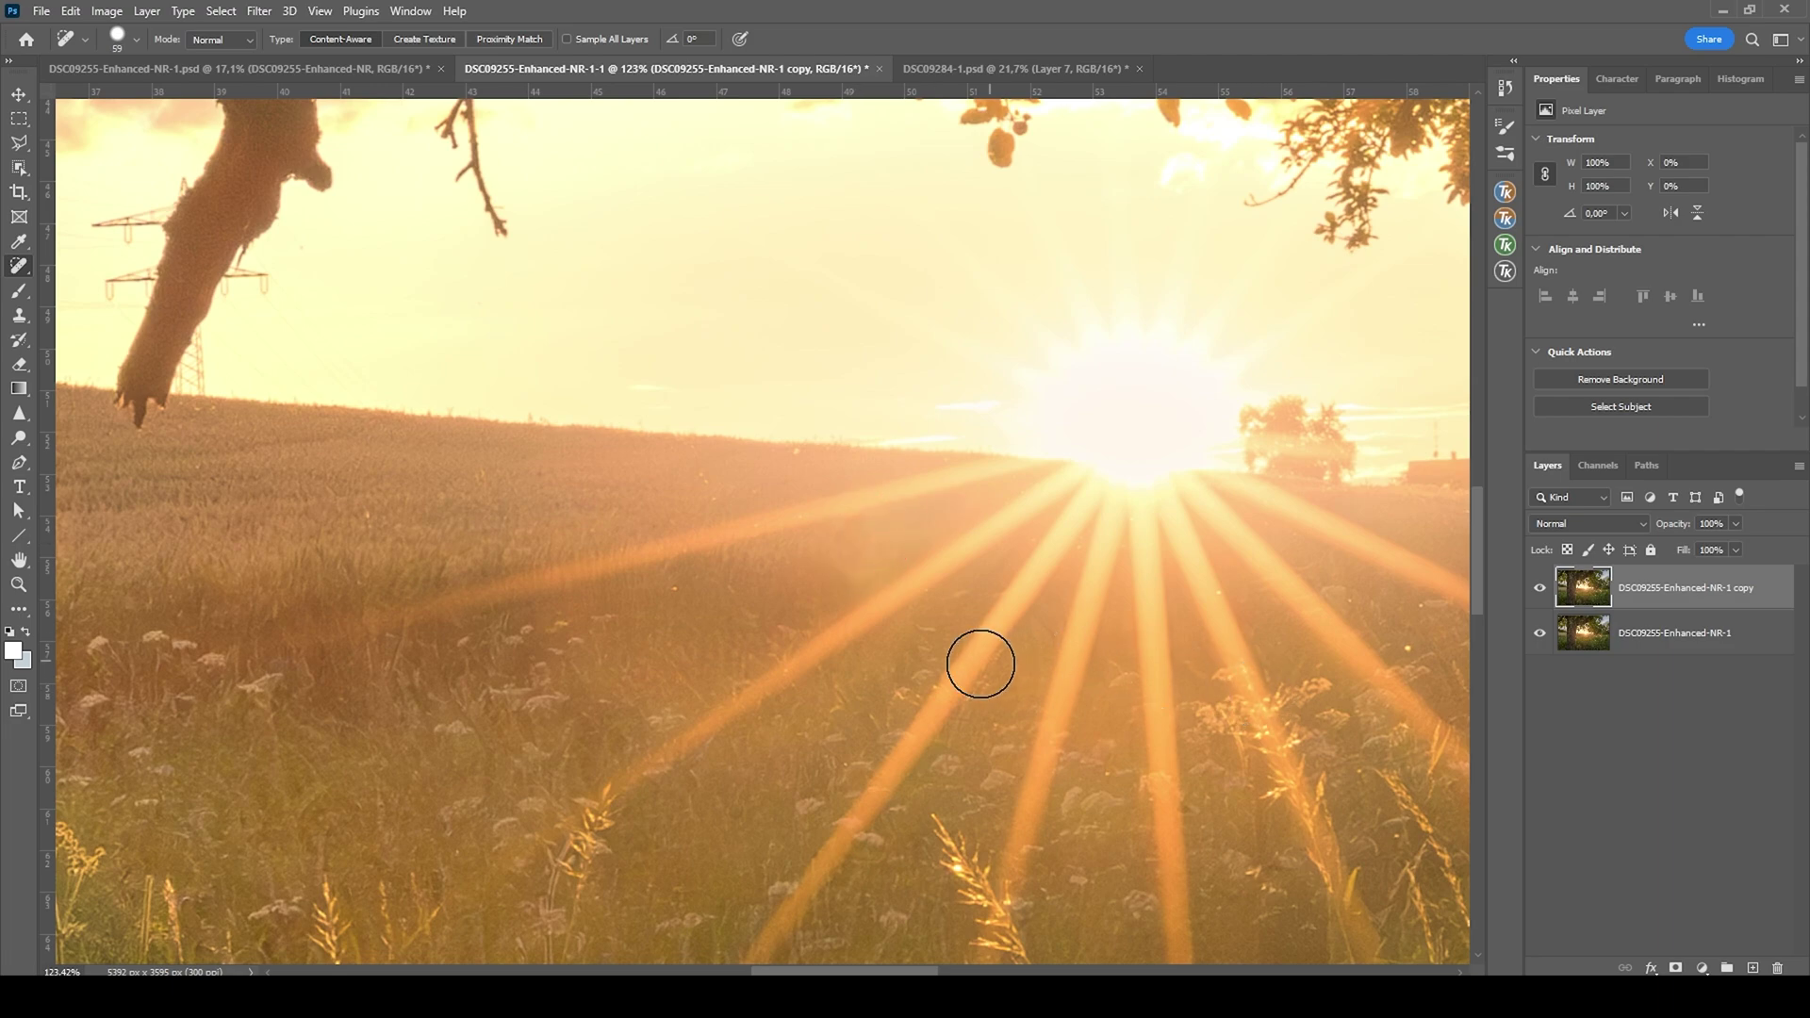
- Heal the thin wire across the sky with a narrow brush
{"action": "scroll", "coordinate": [982, 659], "scroll_direction": "down", "scroll_amount": 8}
{"action": "key", "text": "bracketright"}
{"action": "key", "text": "bracketright"}
{"action": "key", "text": "bracketright"}
{"action": "key", "text": "bracketright"}
{"action": "key", "text": "bracketright"}
{"action": "key", "text": "bracketright"}
{"action": "key", "text": "bracketright"}
{"action": "key", "text": "bracketright"}
{"action": "scroll", "coordinate": [1014, 504], "scroll_direction": "up", "scroll_amount": 10}
{"action": "key", "text": "bracketleft"}
{"action": "key", "text": "bracketleft"}
{"action": "key", "text": "bracketleft"}
{"action": "key", "text": "bracketleft"}
{"action": "key", "text": "bracketleft"}
{"action": "key", "text": "bracketleft"}
{"action": "key", "text": "bracketleft"}
{"action": "key", "text": "bracketleft"}
{"action": "key", "text": "bracketleft"}
{"action": "key", "text": "bracketleft"}
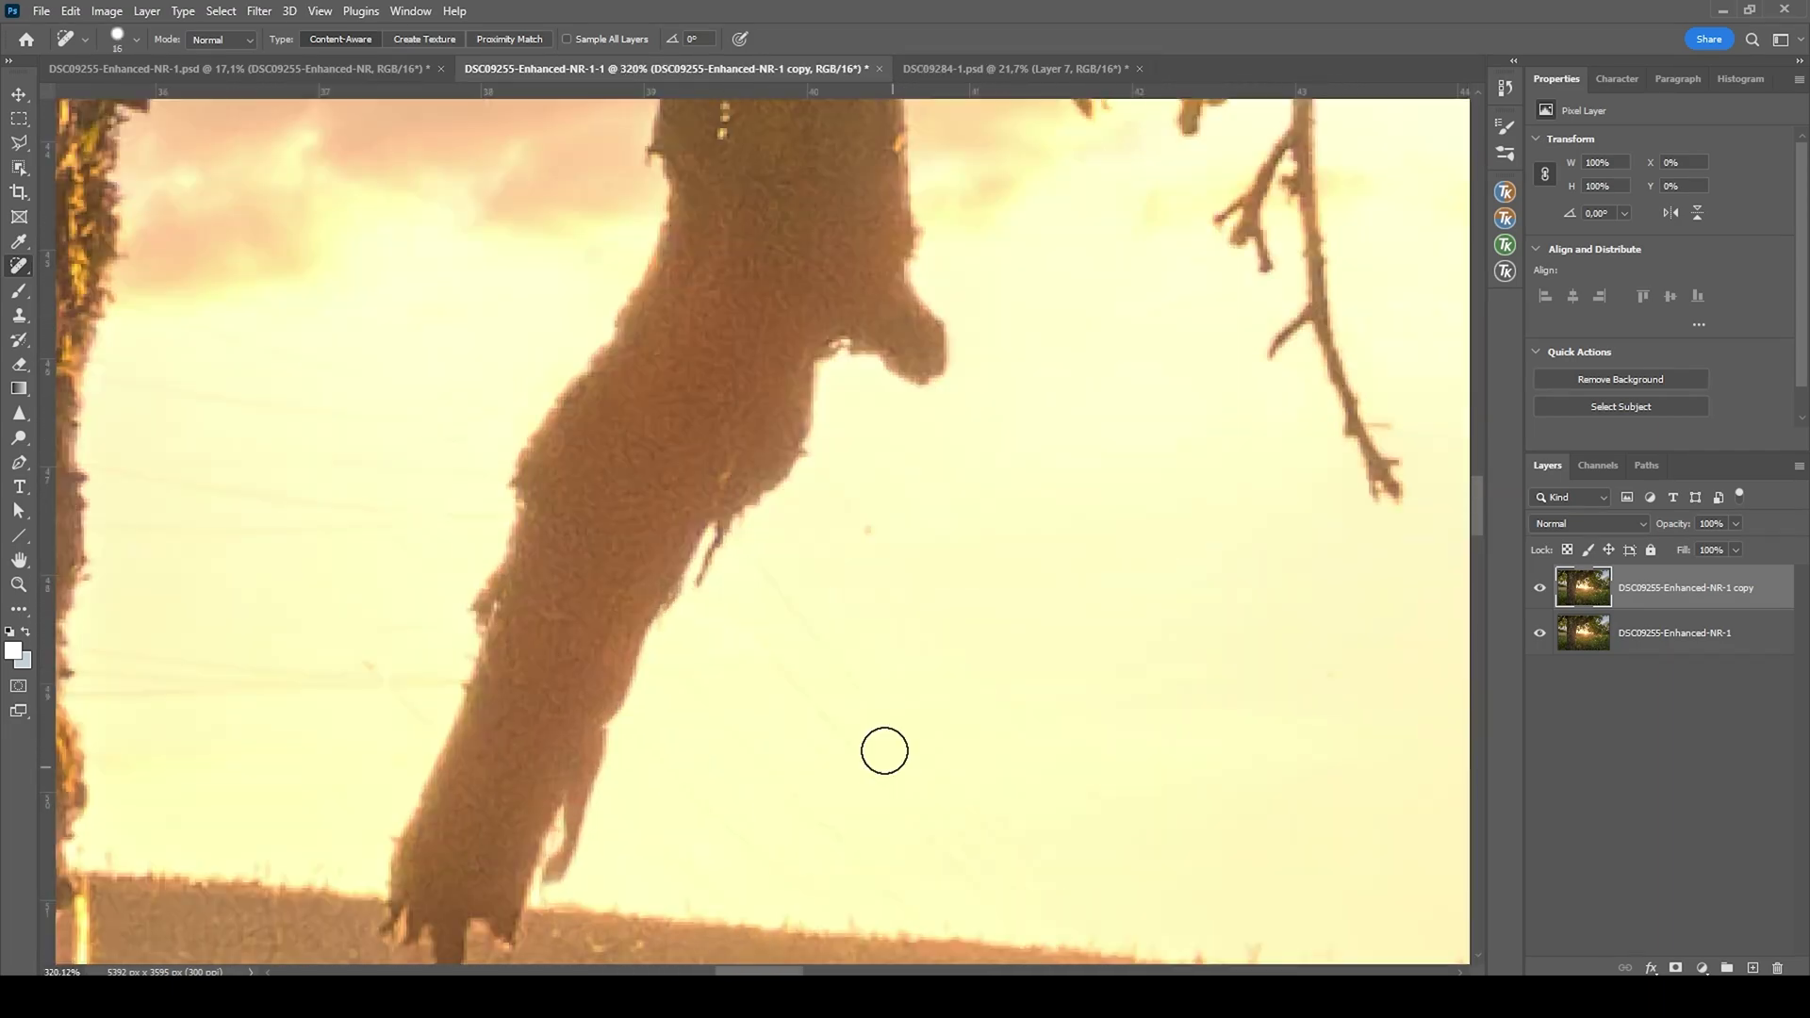
{"action": "scroll", "coordinate": [885, 748], "scroll_direction": "down", "scroll_amount": 4}
{"action": "left_click", "coordinate": [814, 739], "text": "shift"}
{"action": "scroll", "coordinate": [922, 437], "scroll_direction": "up", "scroll_amount": 3}
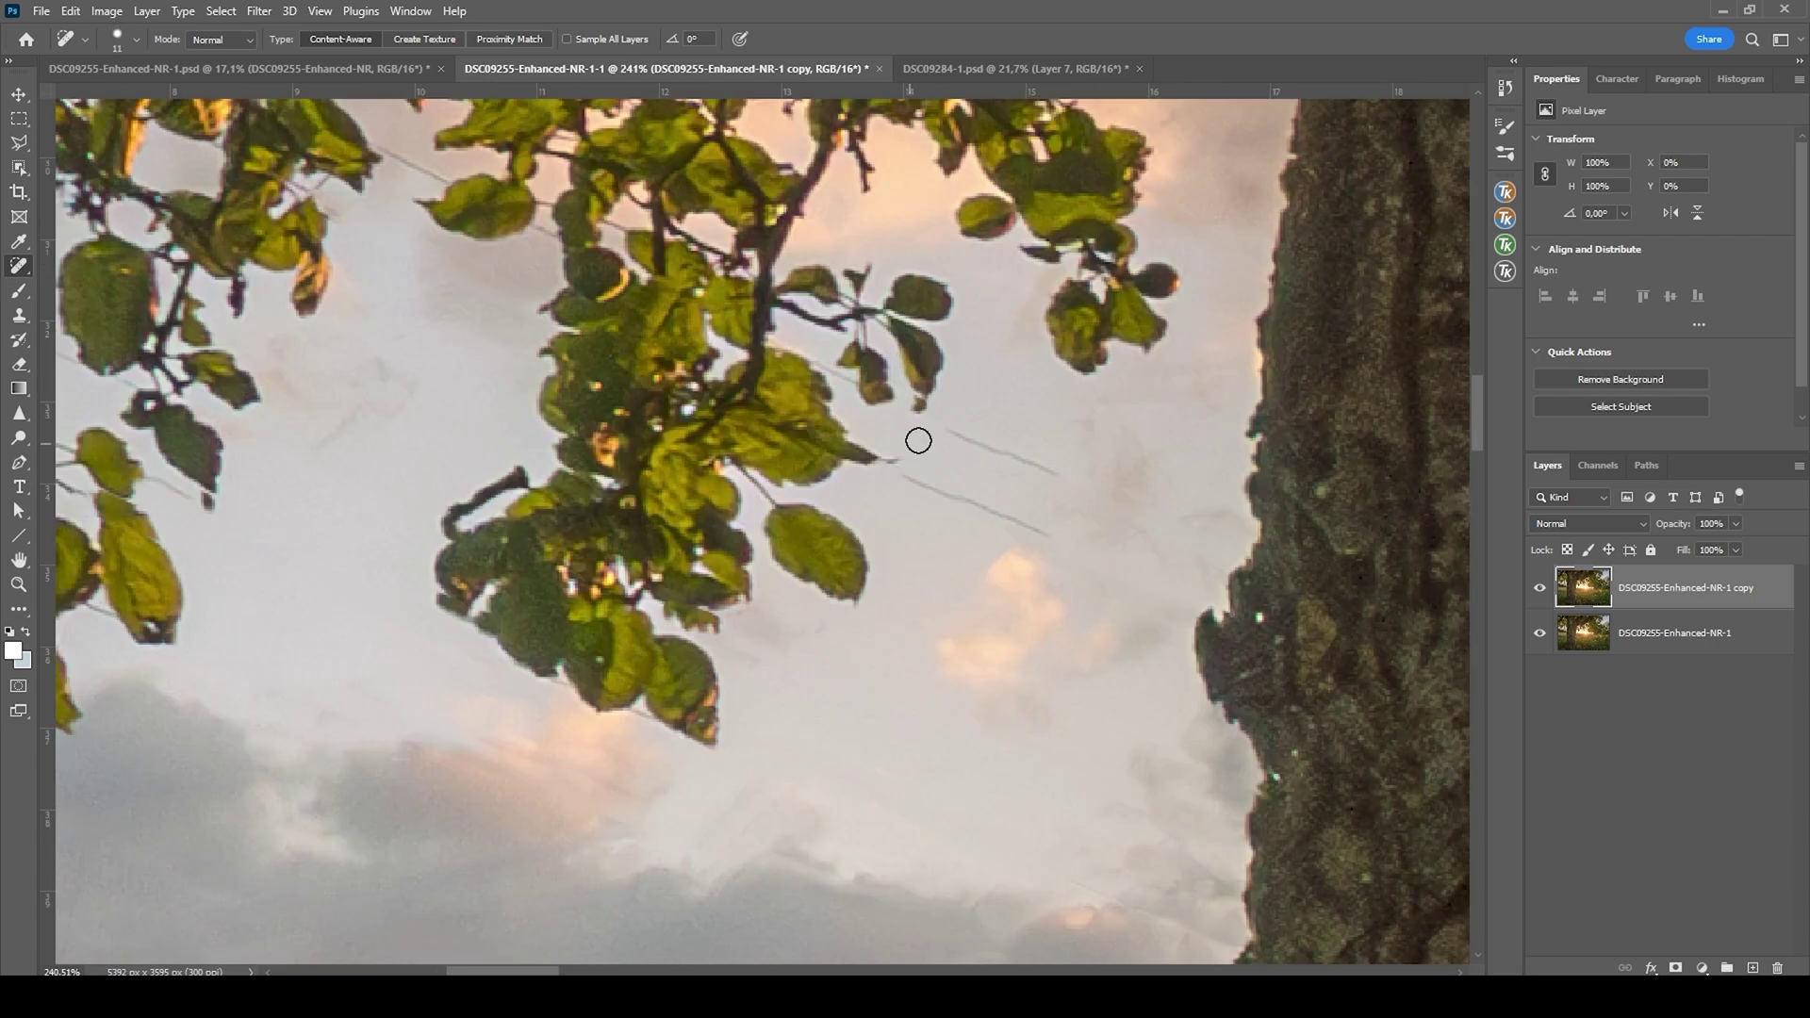
{"action": "scroll", "coordinate": [1233, 765], "scroll_direction": "down", "scroll_amount": 10}
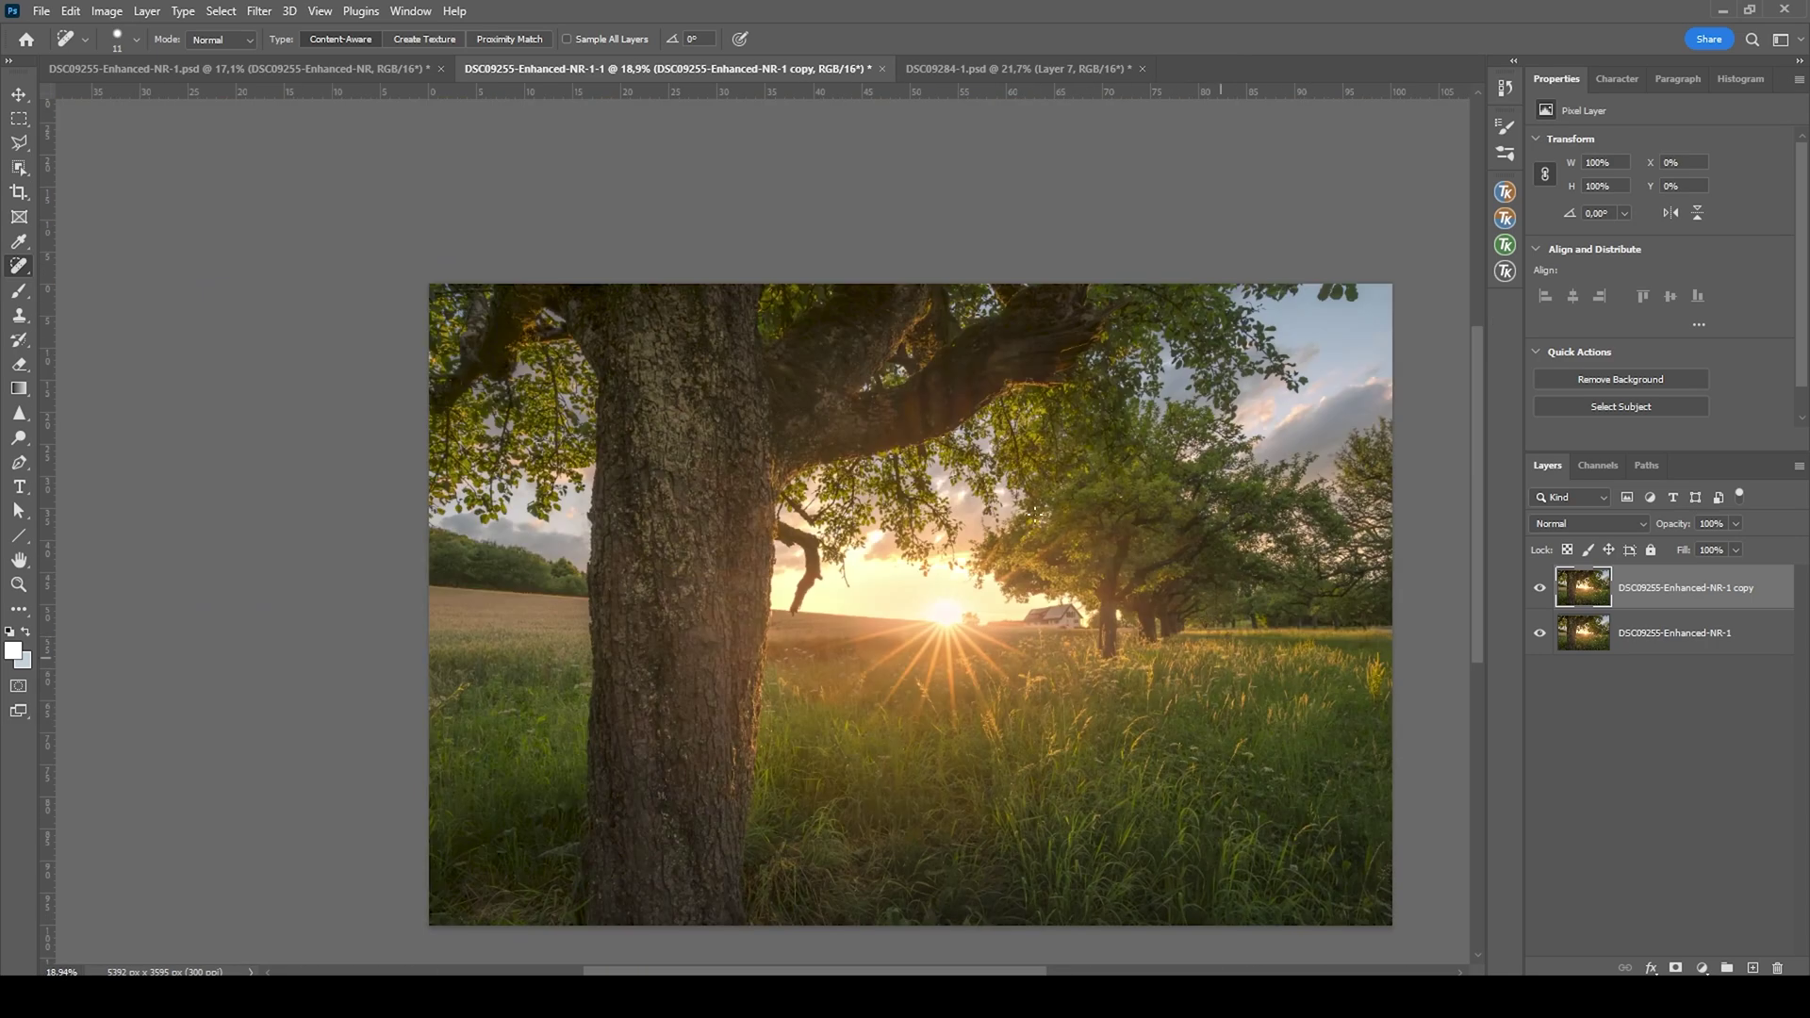
{"action": "scroll", "coordinate": [1035, 514], "scroll_direction": "up", "scroll_amount": 1}
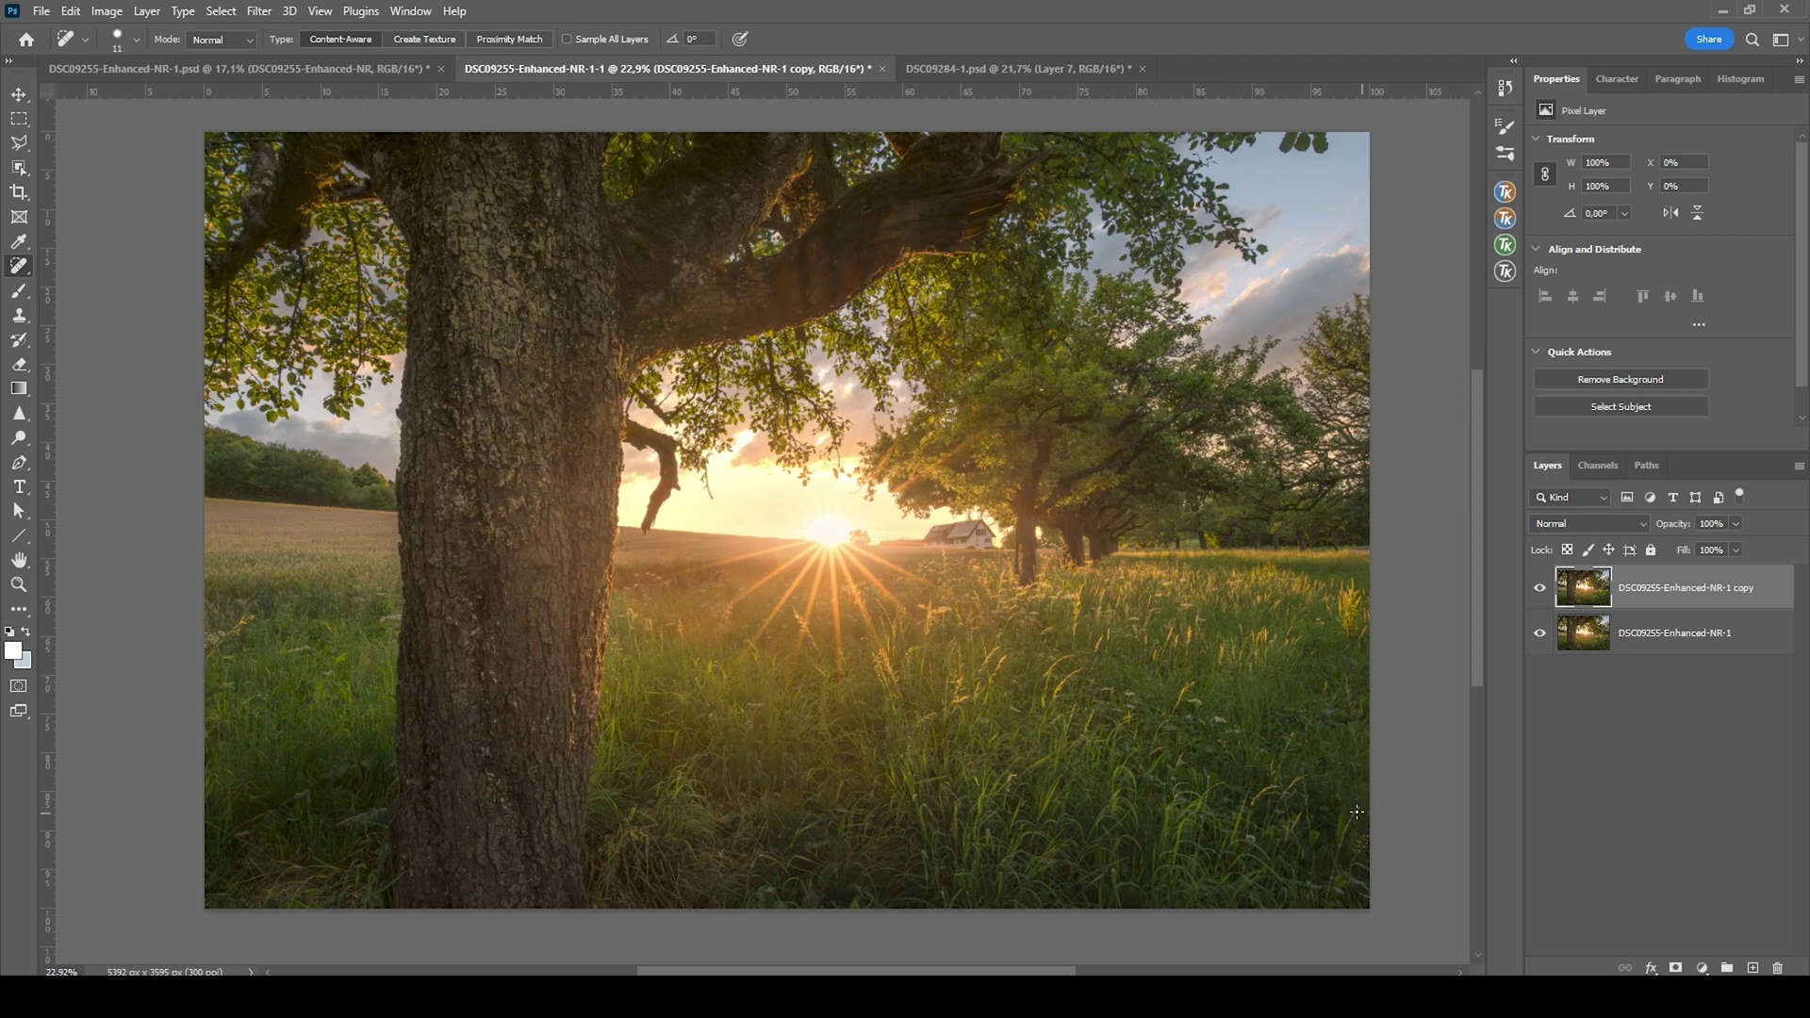
- Add a new blank layer on top set to Overlay blending
{"action": "left_click", "coordinate": [1753, 968]}
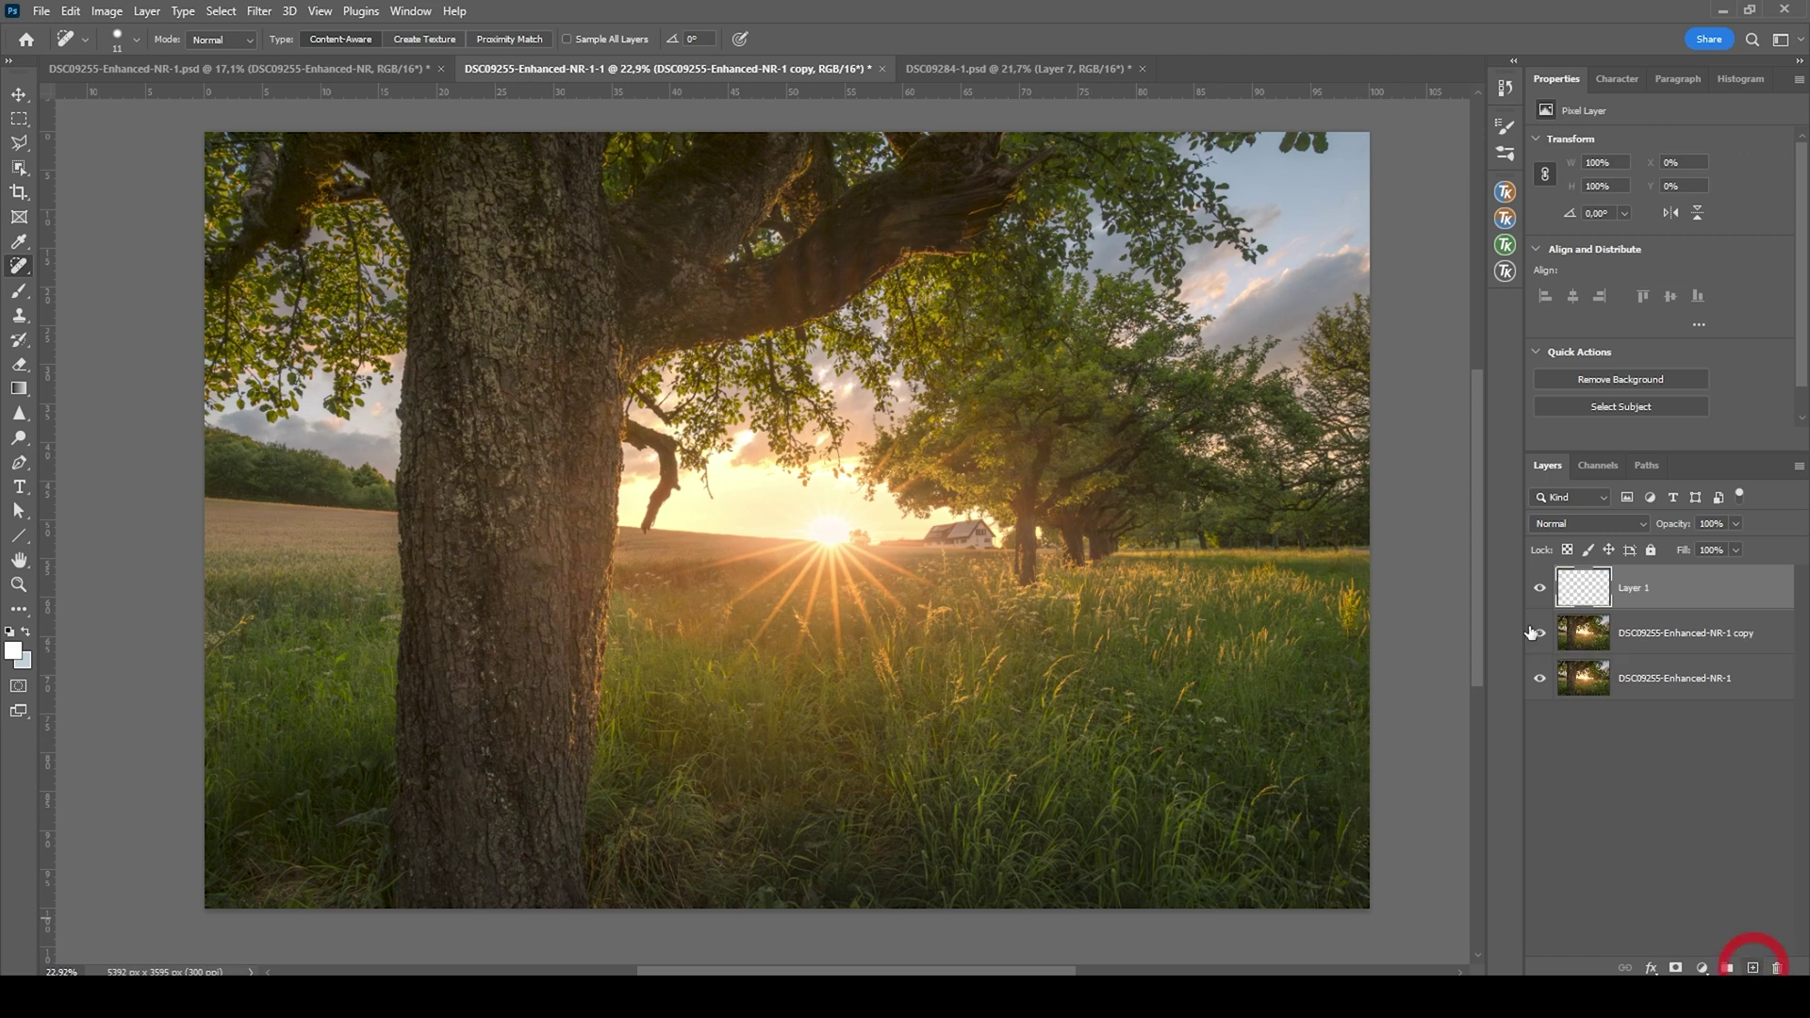
{"action": "left_click", "coordinate": [1586, 524]}
{"action": "left_click", "coordinate": [1593, 737]}
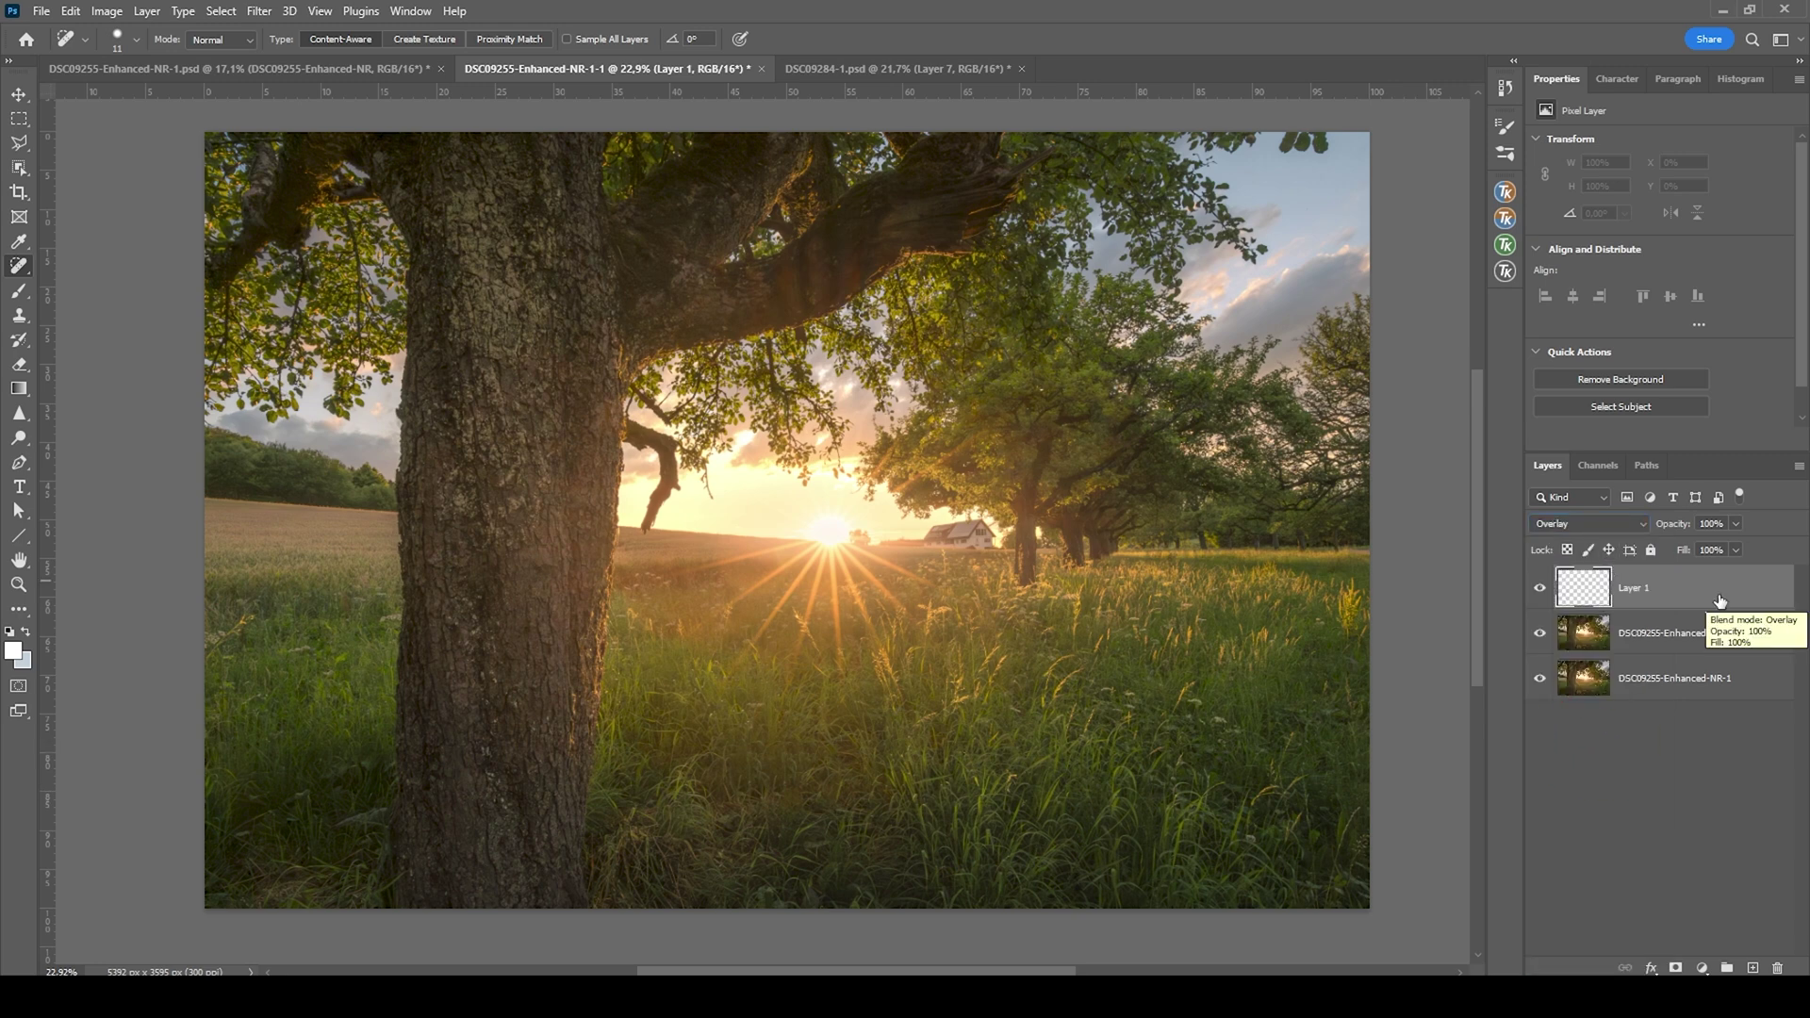
- Generate a Lights 1 and then a narrower Lights 2 luminosity mask in TK RapidMask
{"action": "left_click", "coordinate": [1505, 246]}
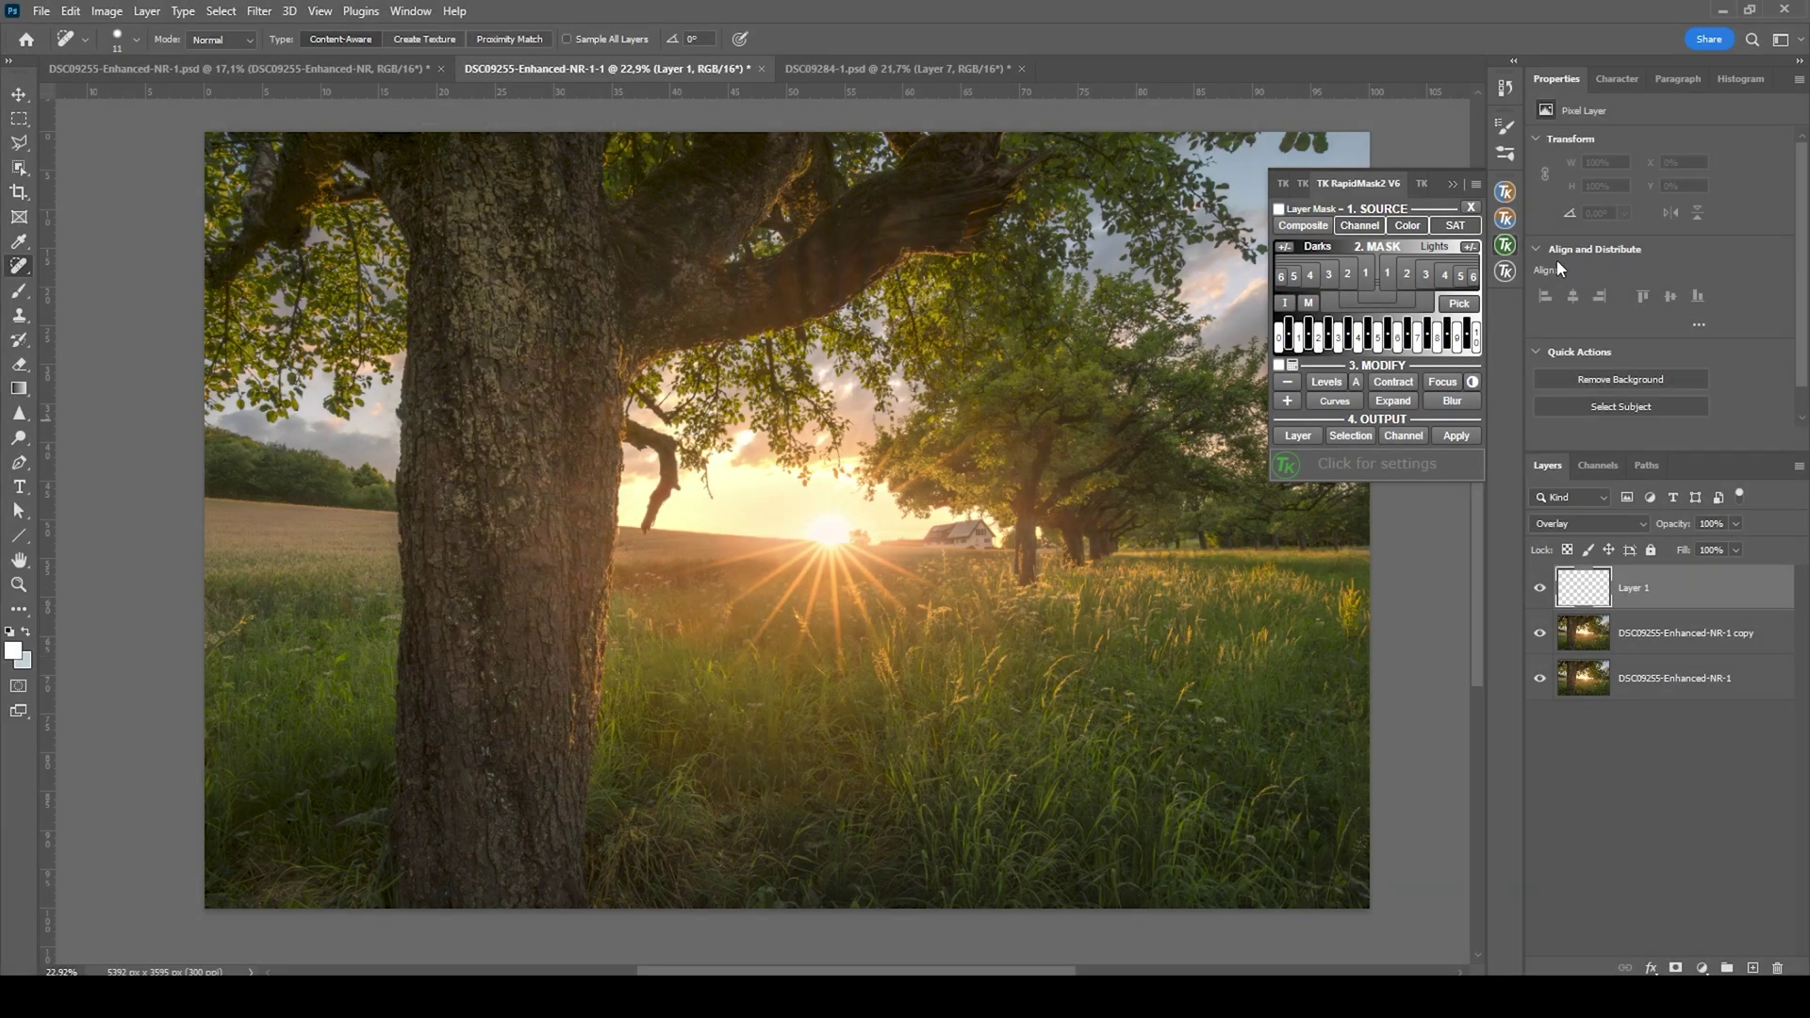
{"action": "left_click", "coordinate": [1386, 284]}
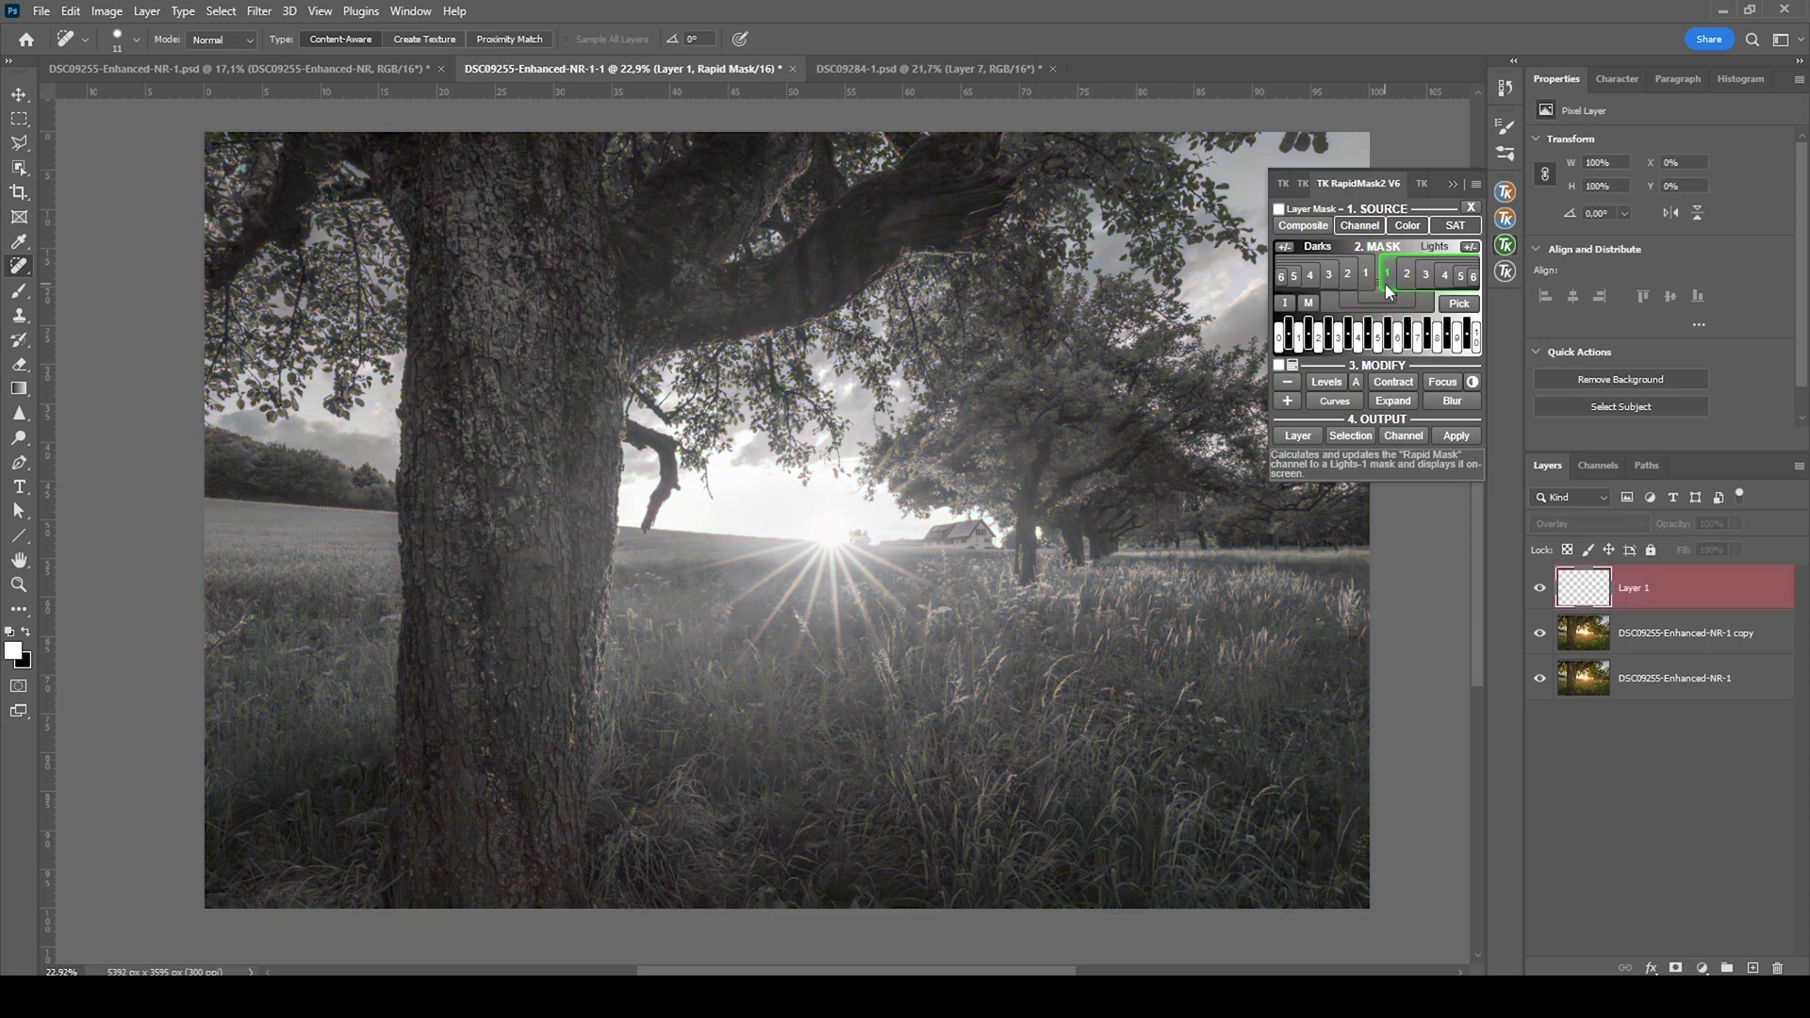
{"action": "left_click", "coordinate": [1405, 285]}
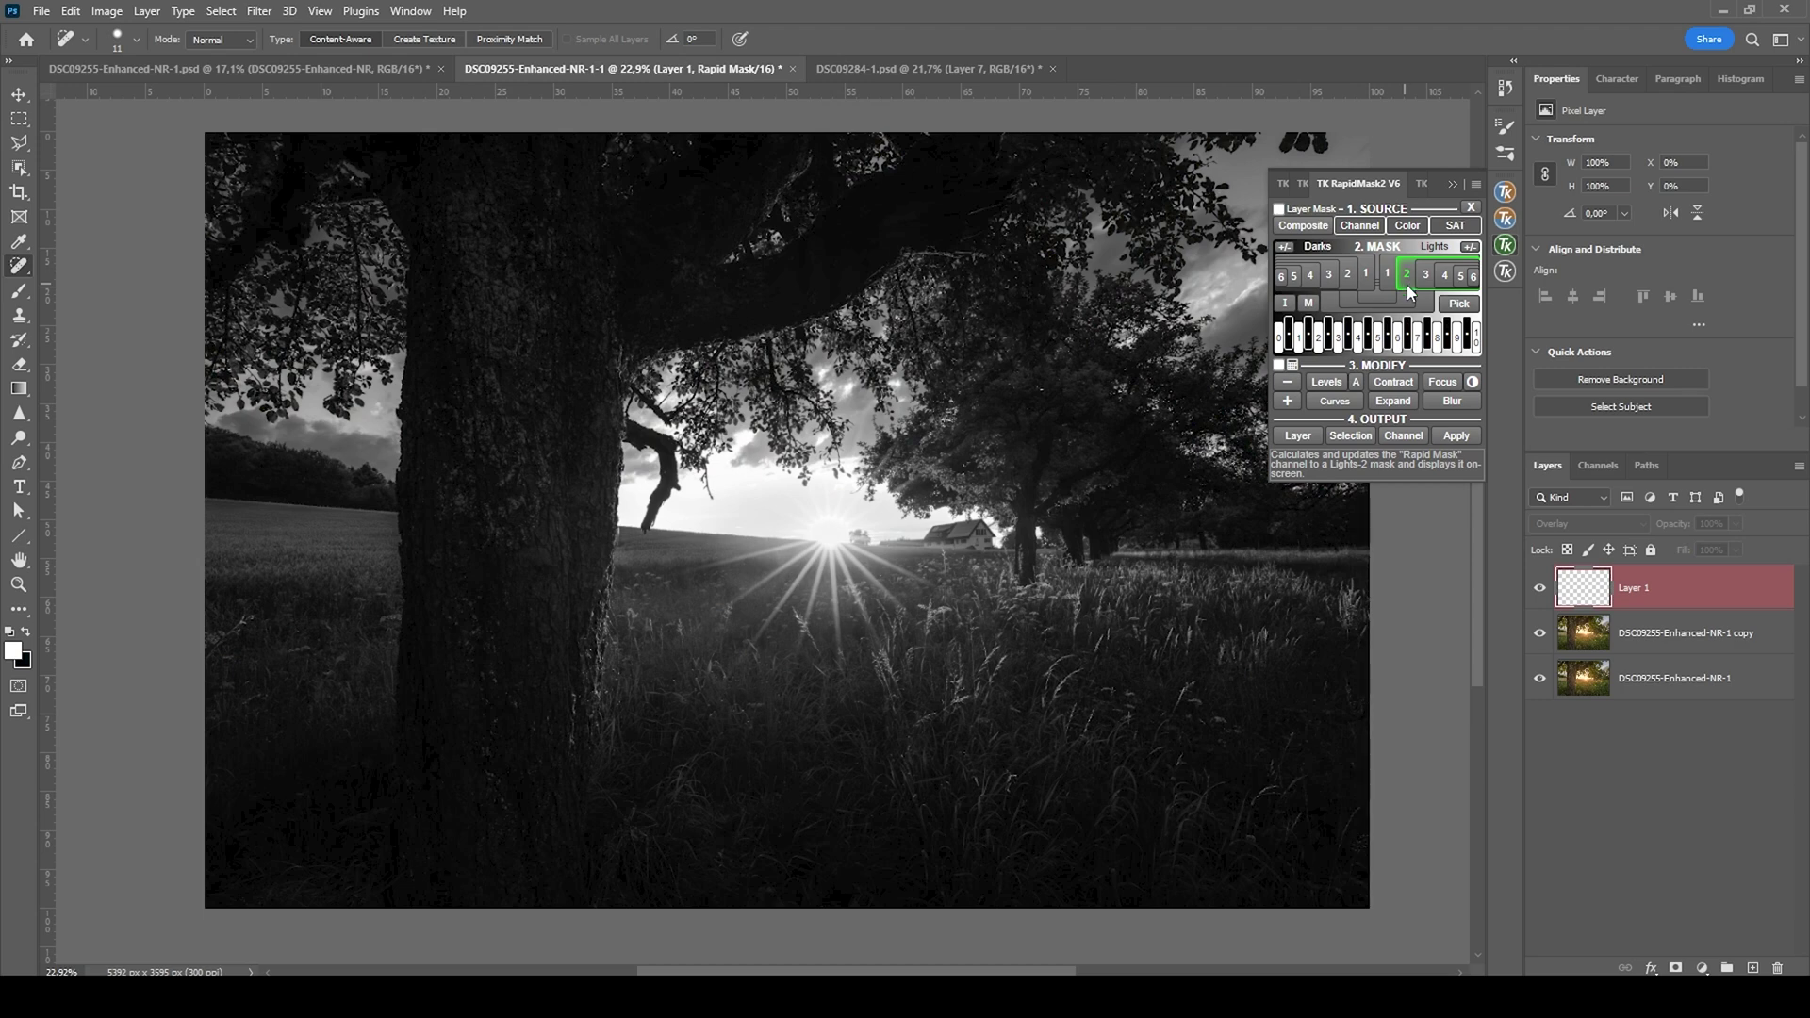
- Give Layer 1 a Lights 2 luminosity layer mask and target its pixels
{"action": "left_click", "coordinate": [1279, 210]}
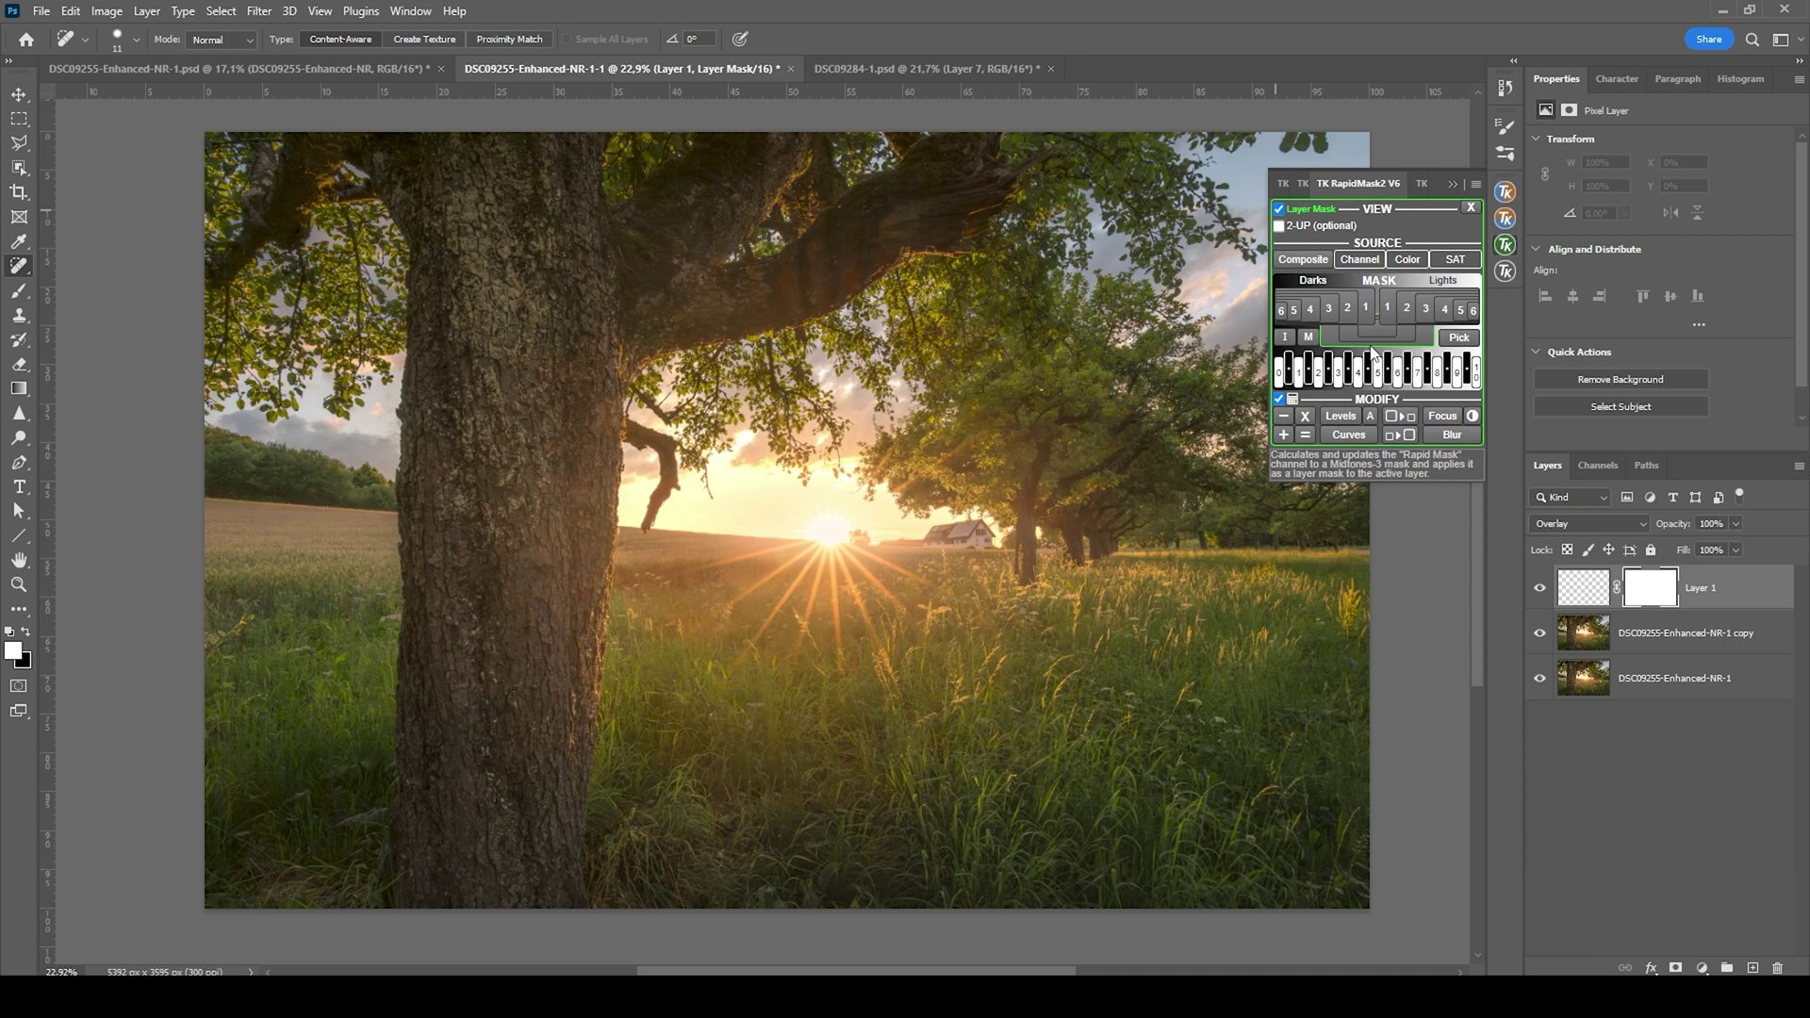
{"action": "left_click", "coordinate": [1410, 312]}
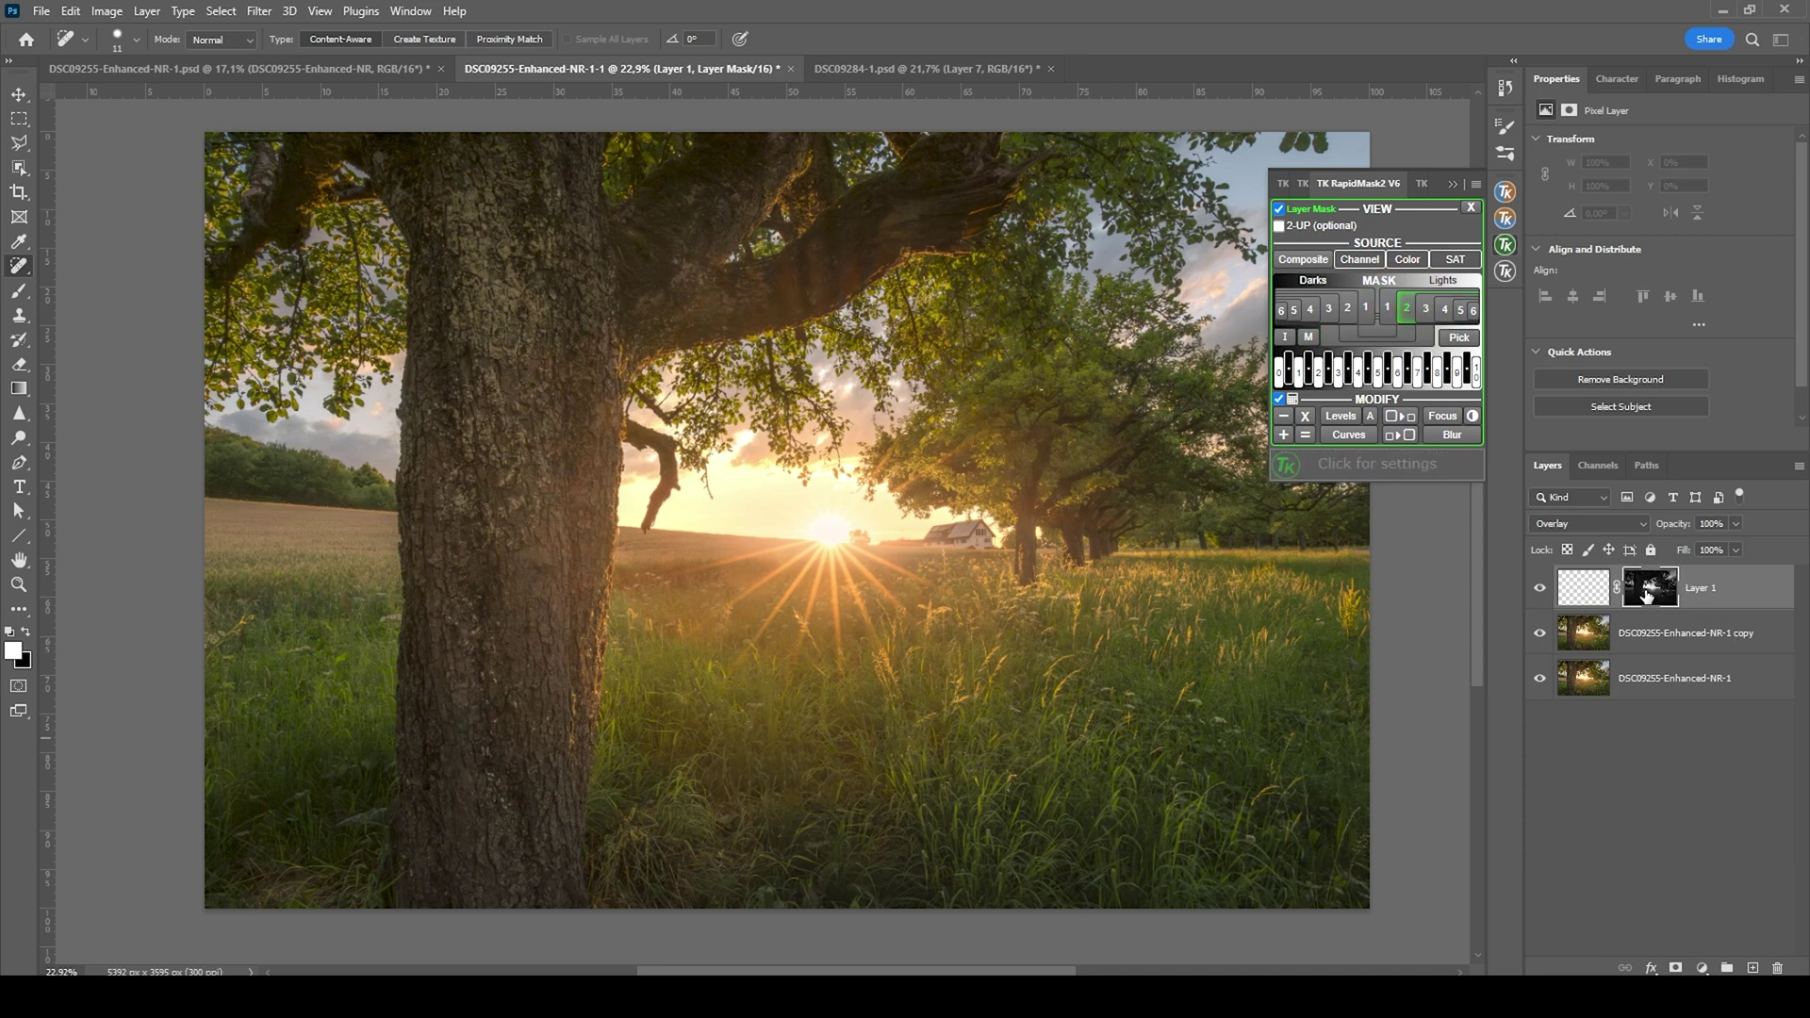
{"action": "left_click", "coordinate": [1591, 589]}
{"action": "left_click", "coordinate": [1591, 589]}
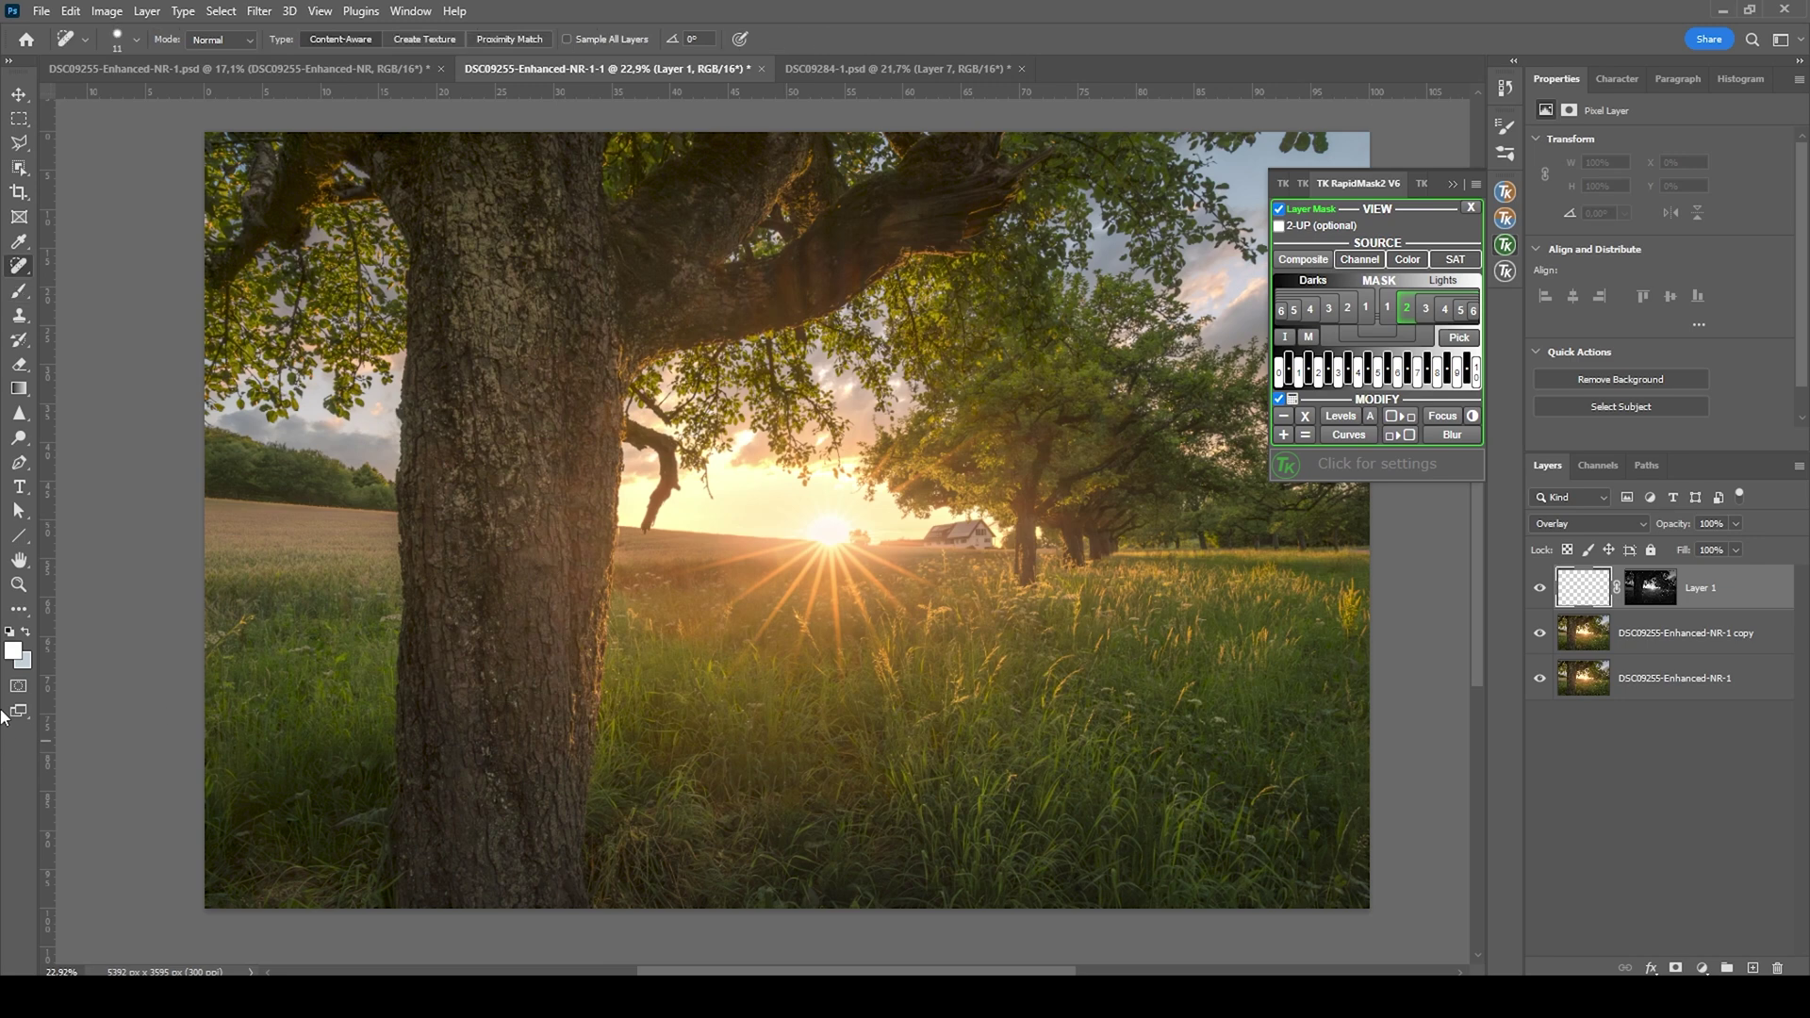
- Brush overlay paint over the tree trunk and grass to brighten them
{"action": "key", "text": "b"}
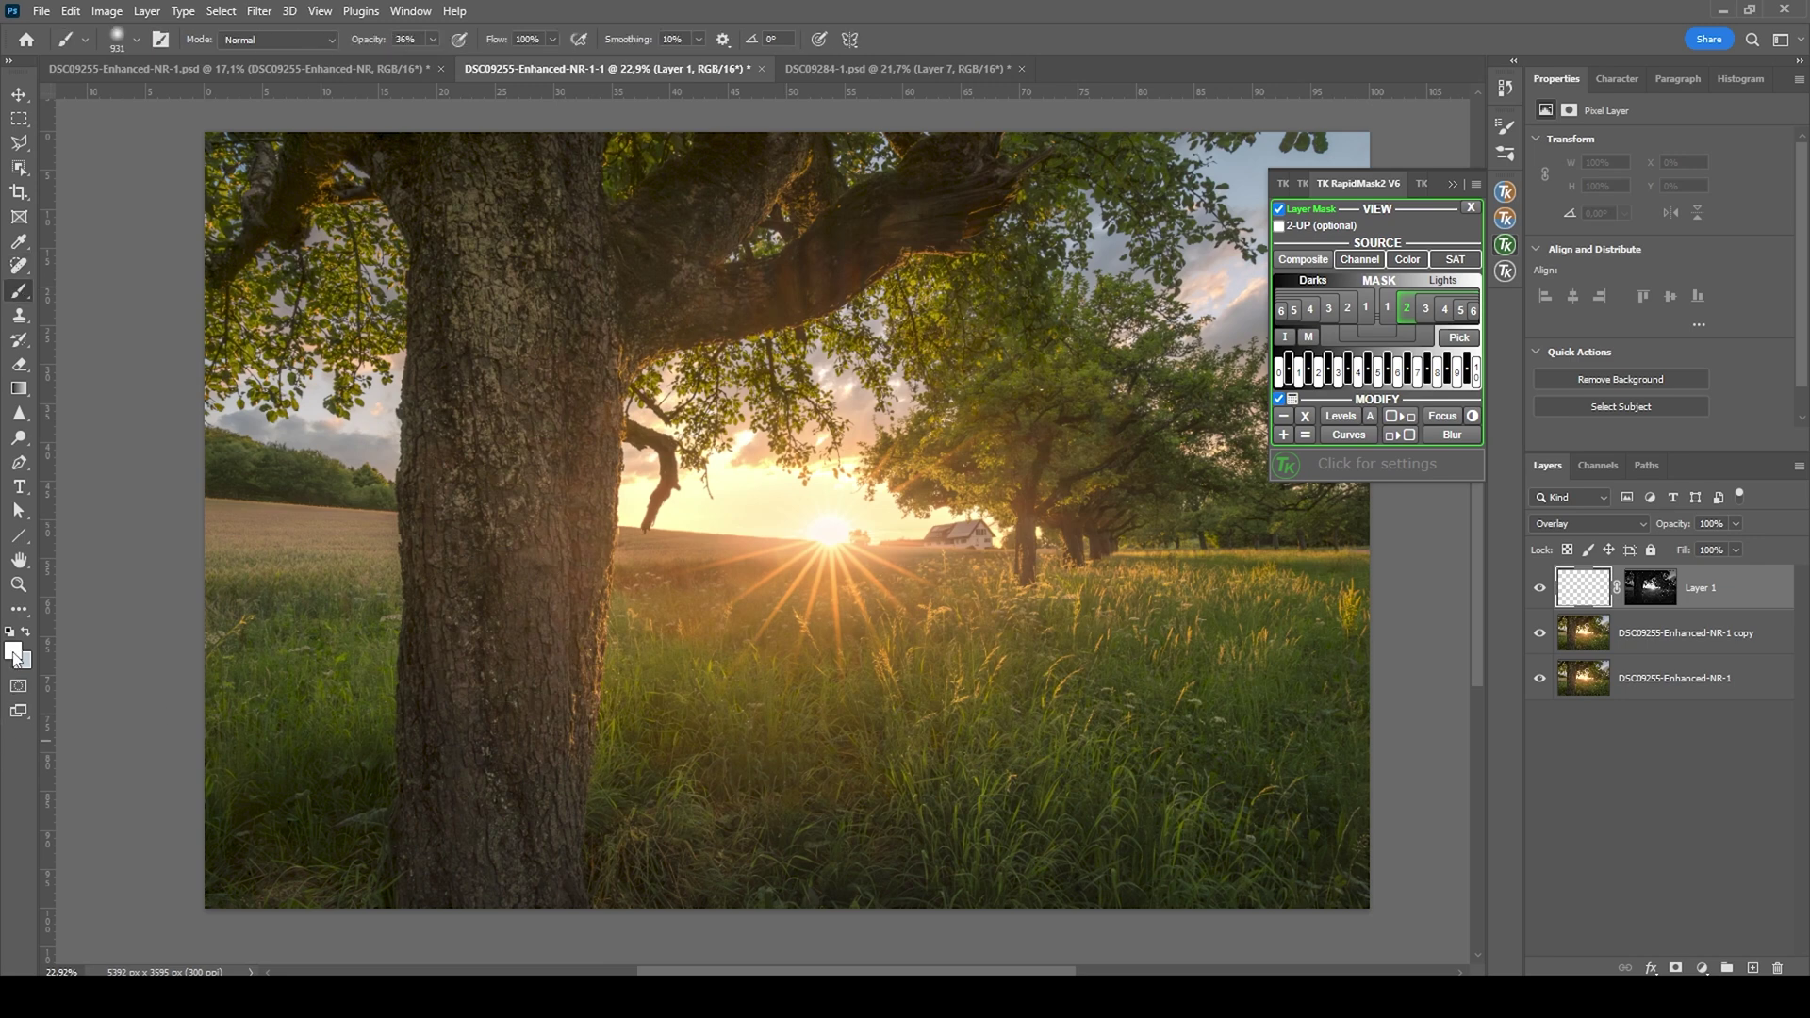
{"action": "left_click", "coordinate": [432, 40]}
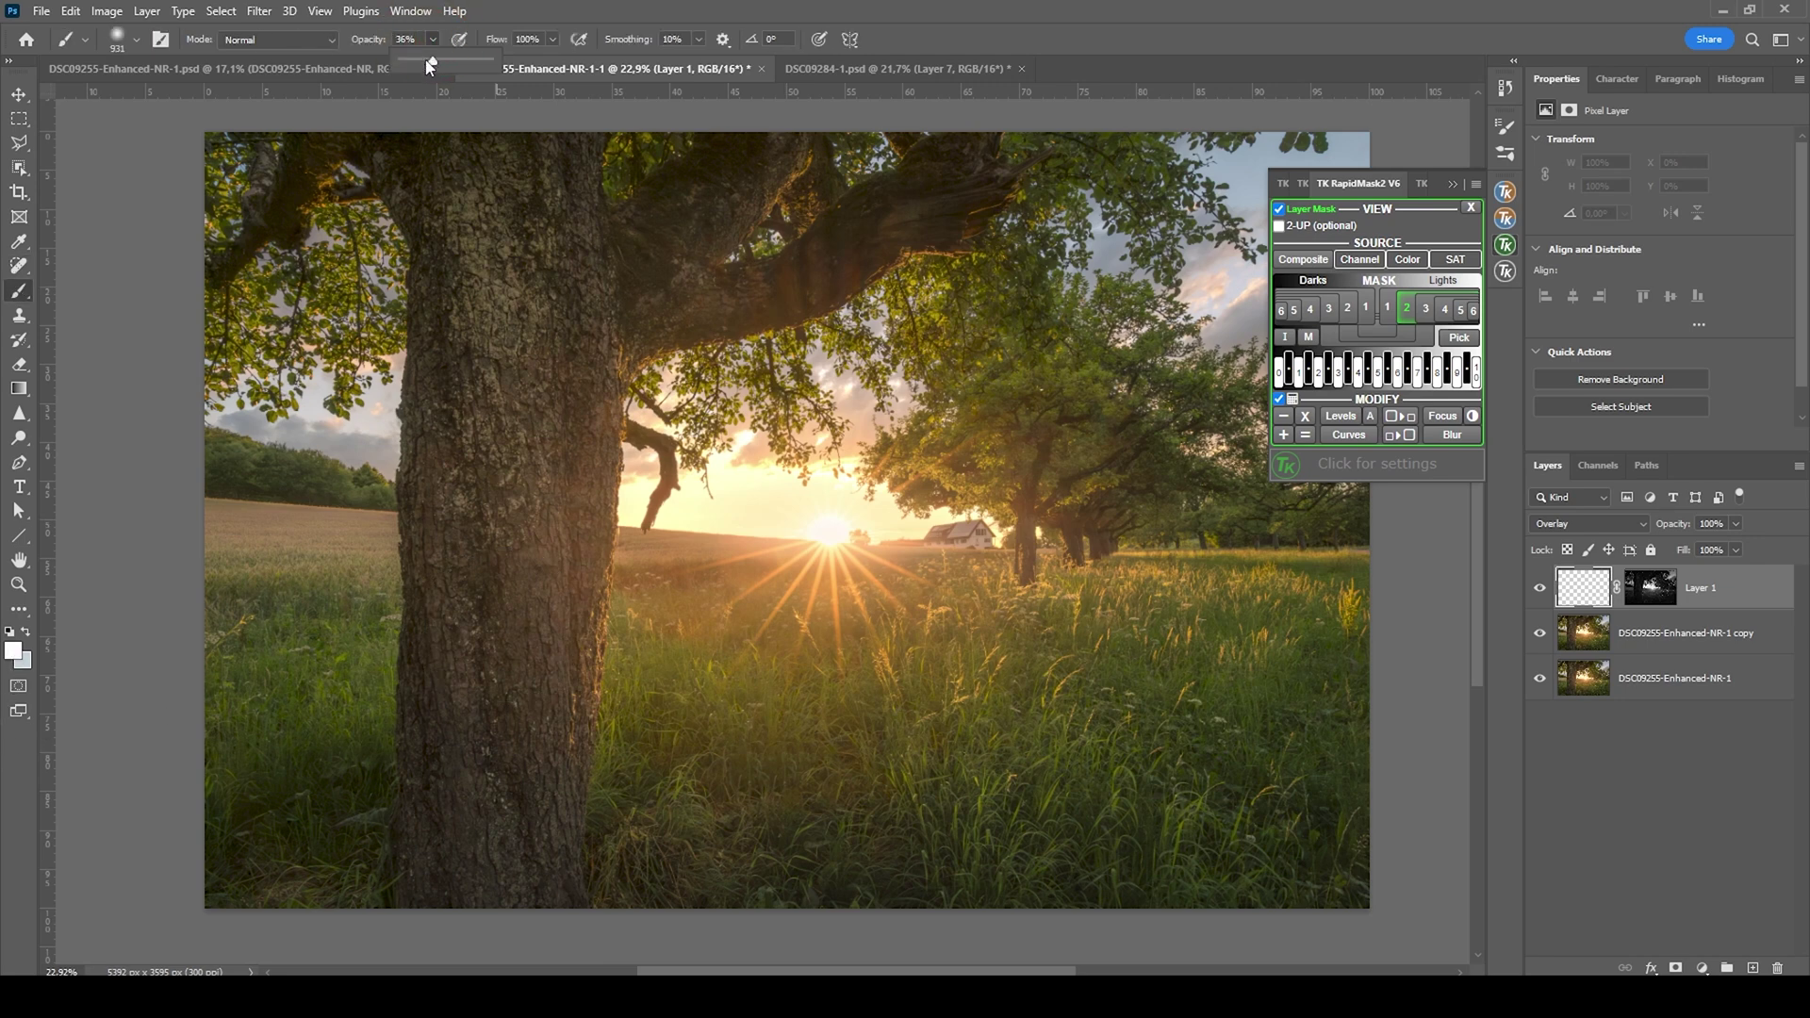
{"action": "left_click", "coordinate": [532, 13]}
{"action": "key", "text": "]"}
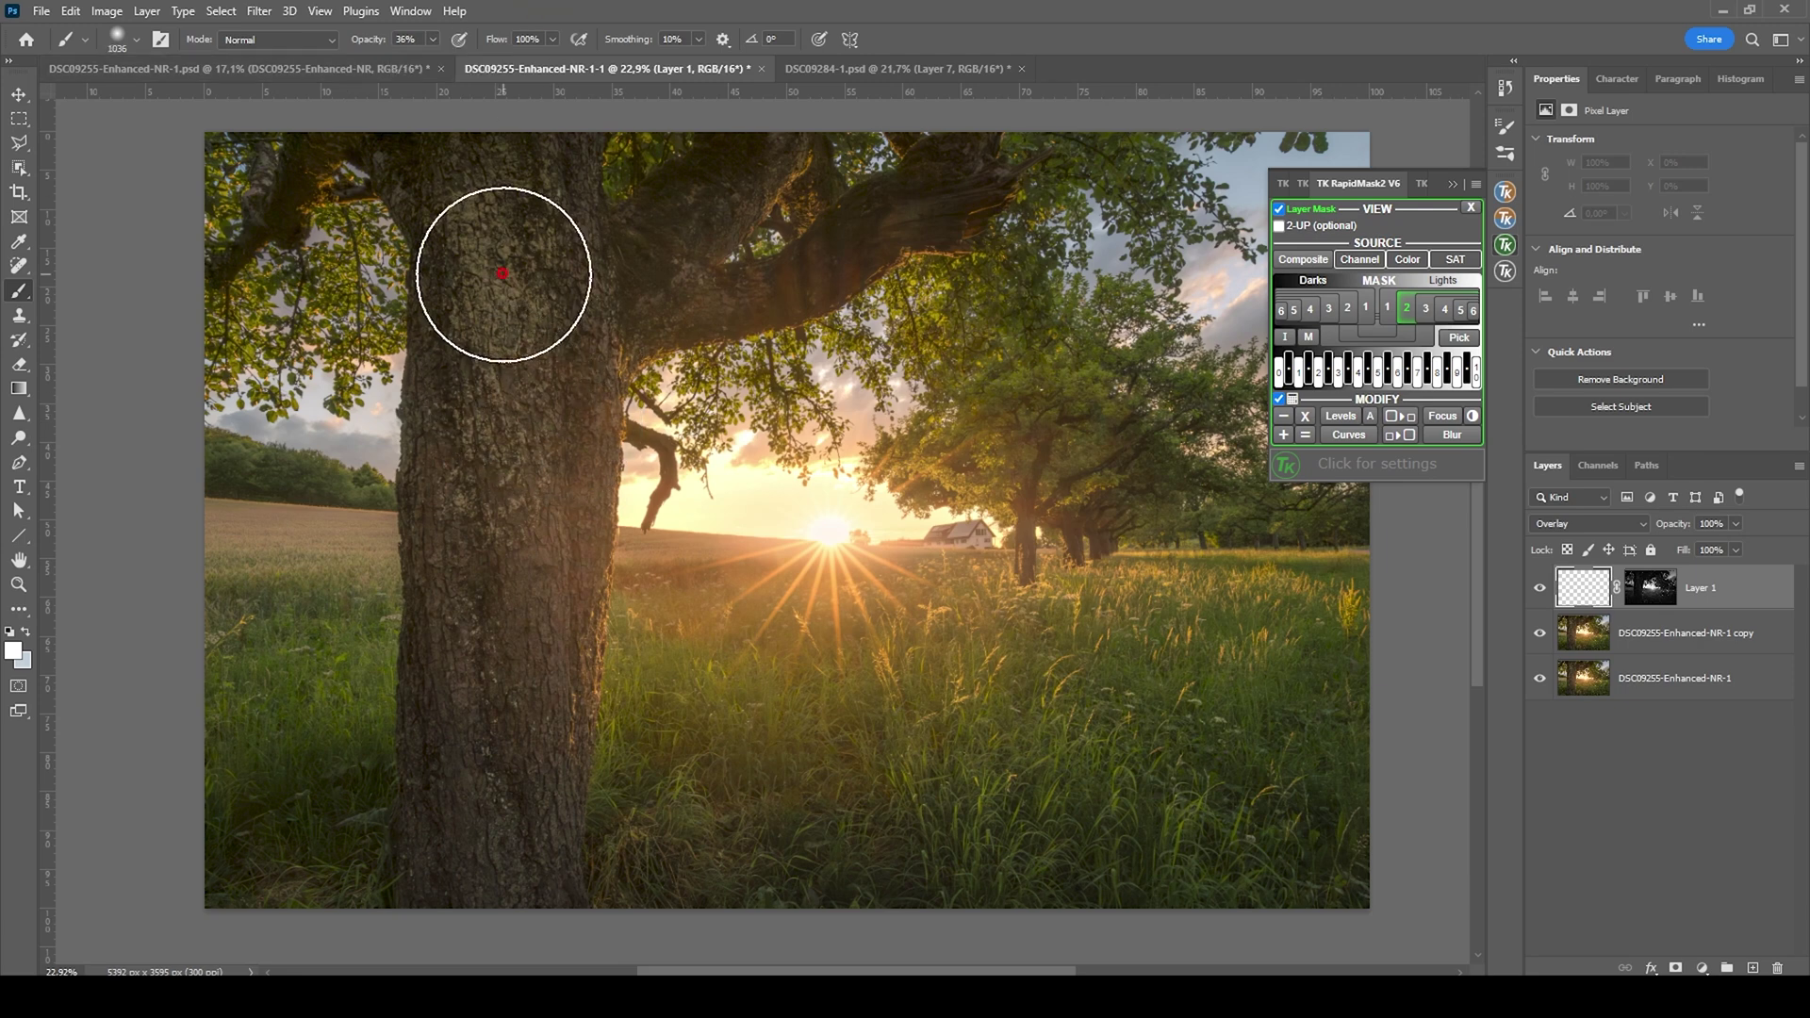
{"action": "mouse_move", "coordinate": [502, 274]}
{"action": "left_mouse_down"}
{"action": "mouse_move", "coordinate": [508, 472]}
{"action": "mouse_move", "coordinate": [524, 385]}
{"action": "mouse_move", "coordinate": [513, 239]}
{"action": "mouse_move", "coordinate": [497, 537]}
{"action": "left_mouse_up"}
{"action": "mouse_move", "coordinate": [1249, 760]}
{"action": "left_mouse_down"}
{"action": "mouse_move", "coordinate": [1083, 654]}
{"action": "mouse_move", "coordinate": [1293, 647]}
{"action": "mouse_move", "coordinate": [1164, 699]}
{"action": "left_mouse_up"}
- Raise brush opacity to 70% and toggle Layer 1 to compare before and after
{"action": "key", "text": "7"}
{"action": "key", "text": "bracketleft"}
{"action": "key", "text": "bracketleft"}
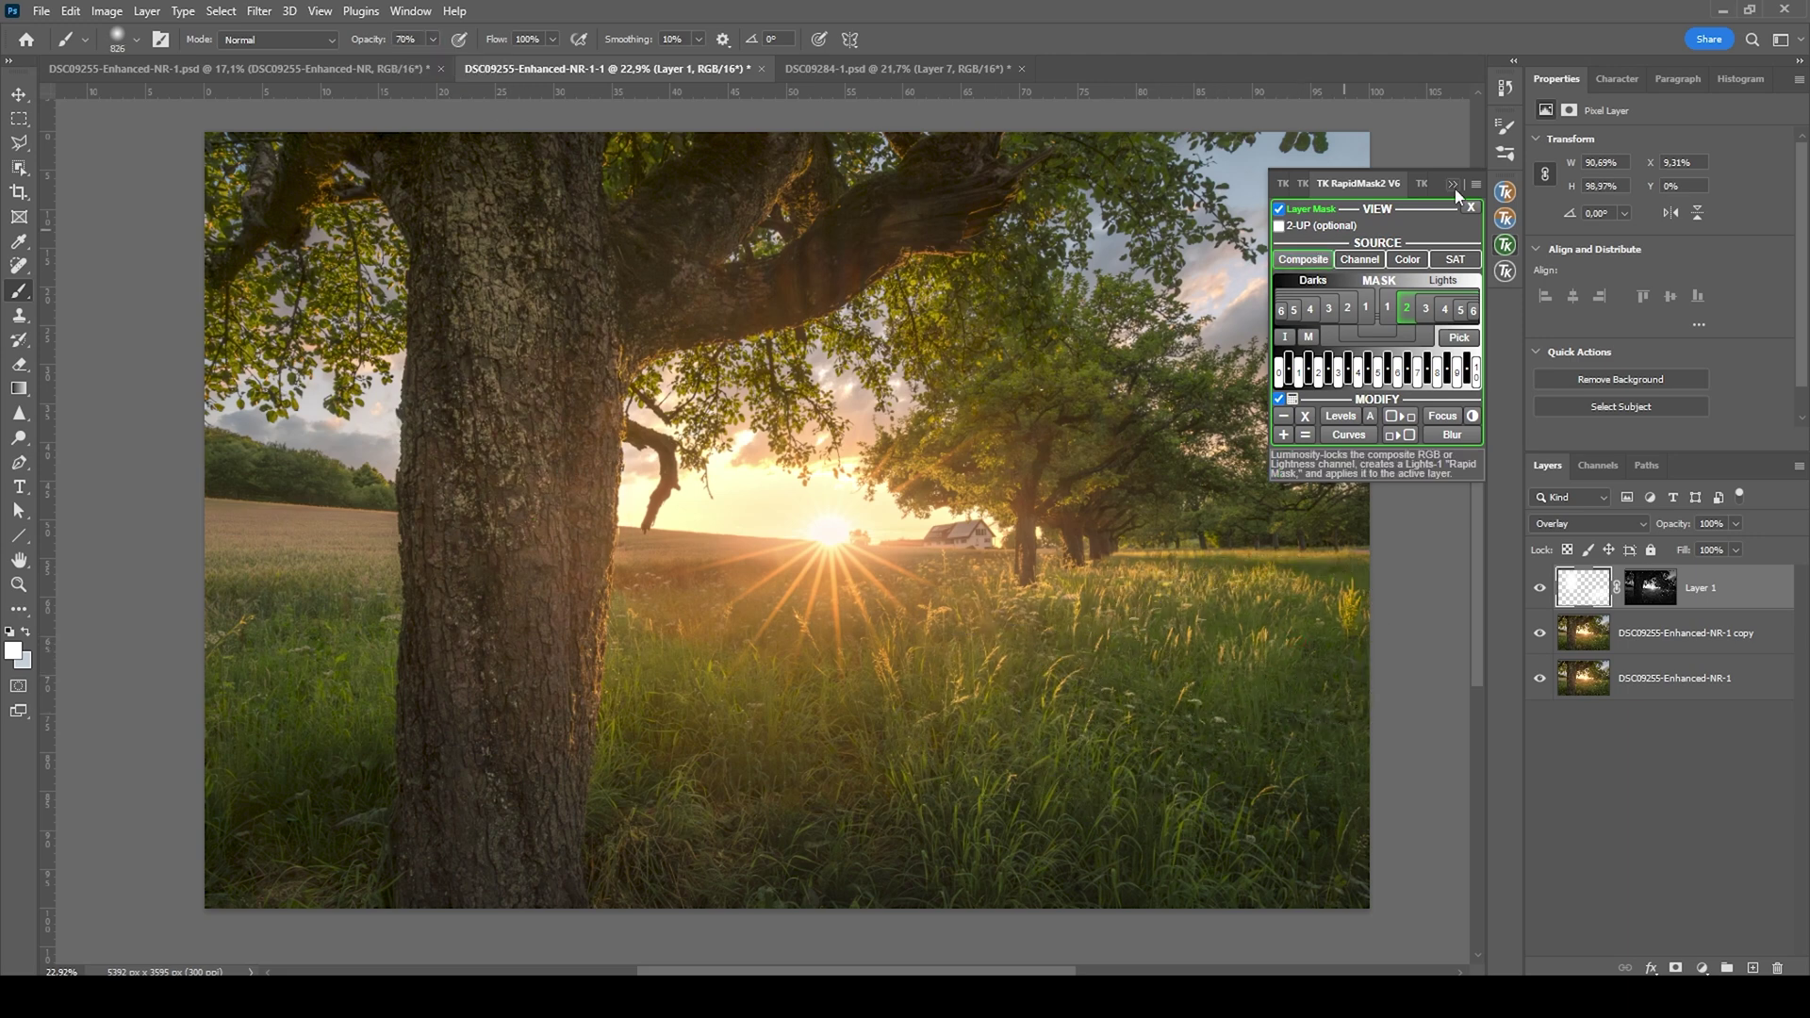
{"action": "left_click", "coordinate": [1453, 186]}
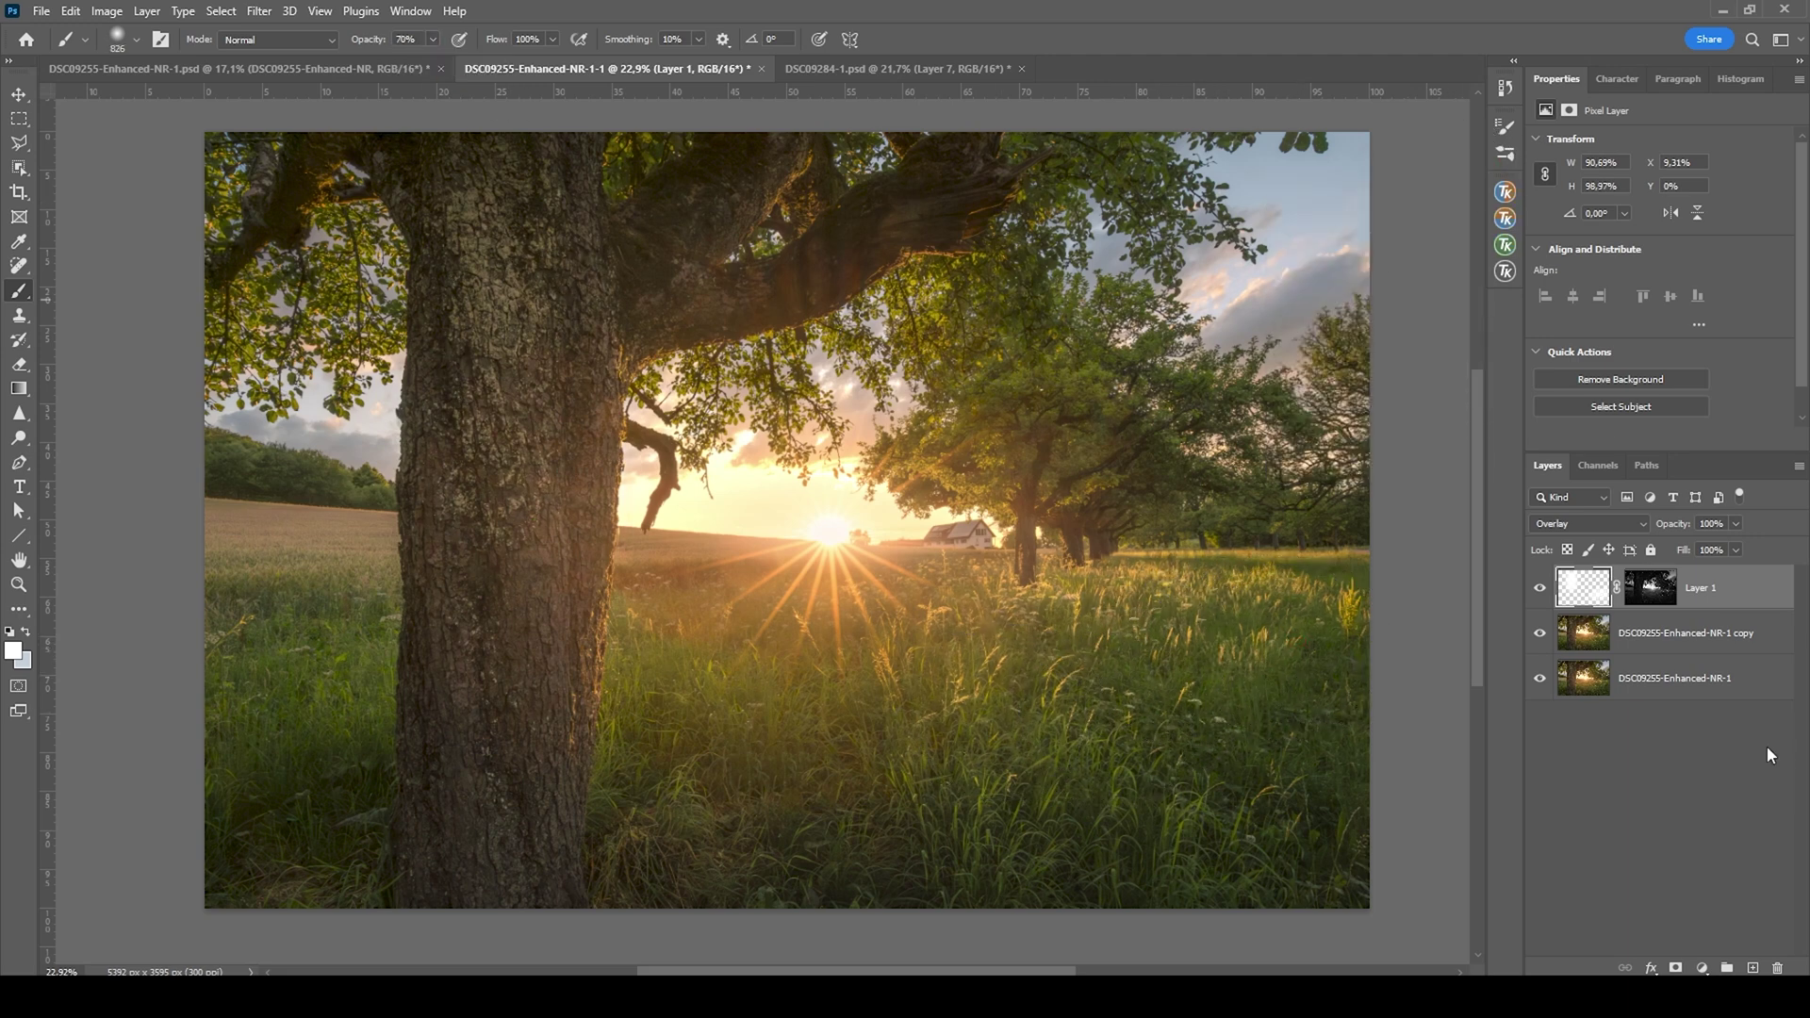
{"action": "left_click", "coordinate": [1541, 589]}
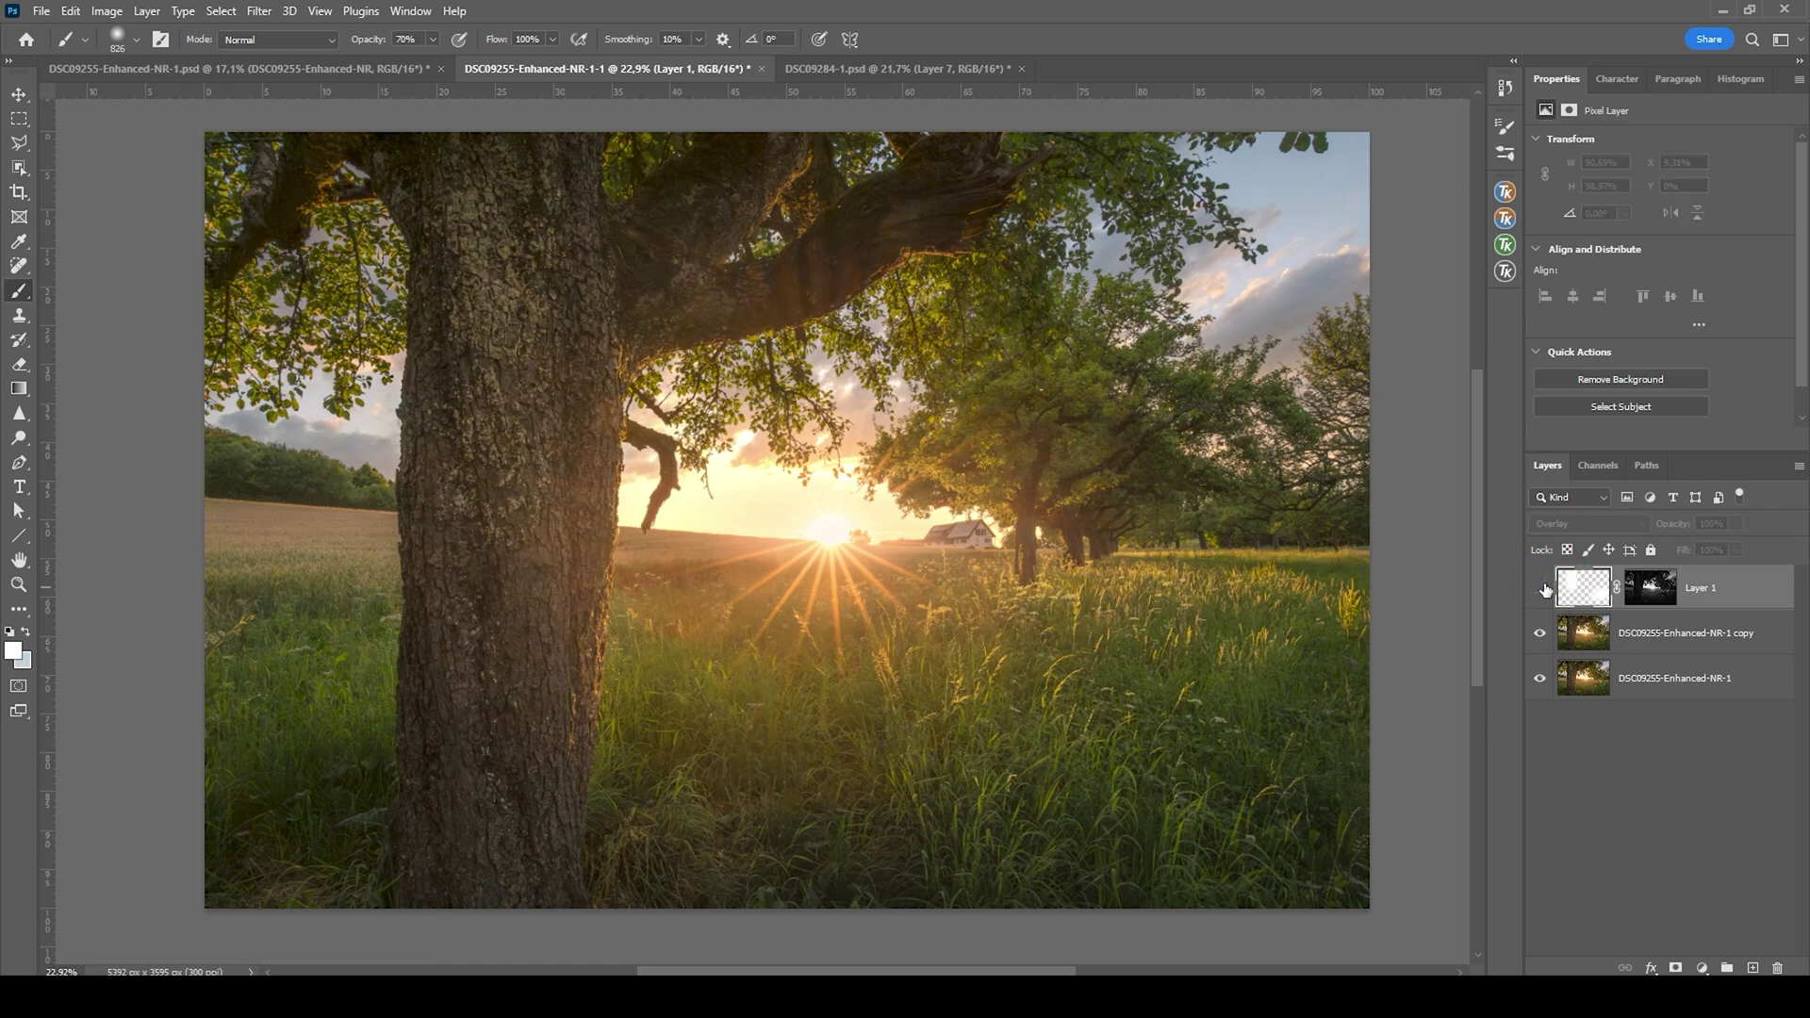
{"action": "left_click", "coordinate": [1541, 588]}
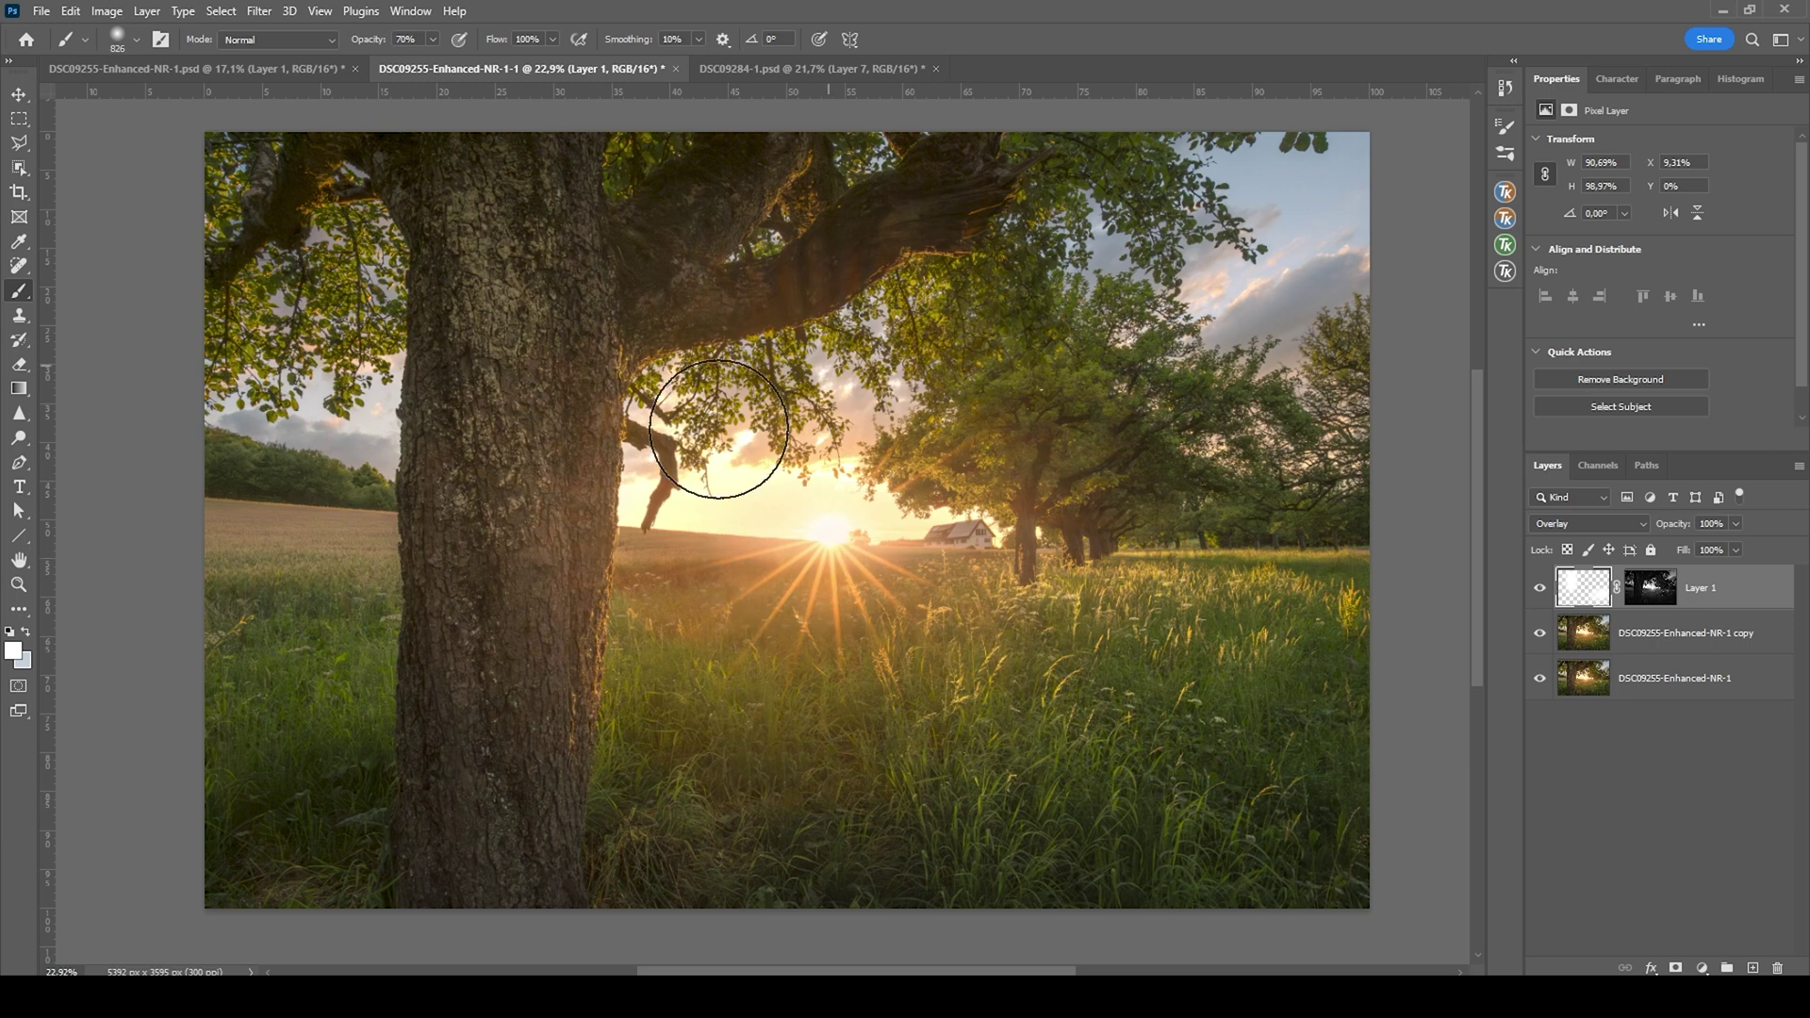
- Create a new Layer 2 set to Soft Light blending
{"action": "left_click", "coordinate": [1753, 968]}
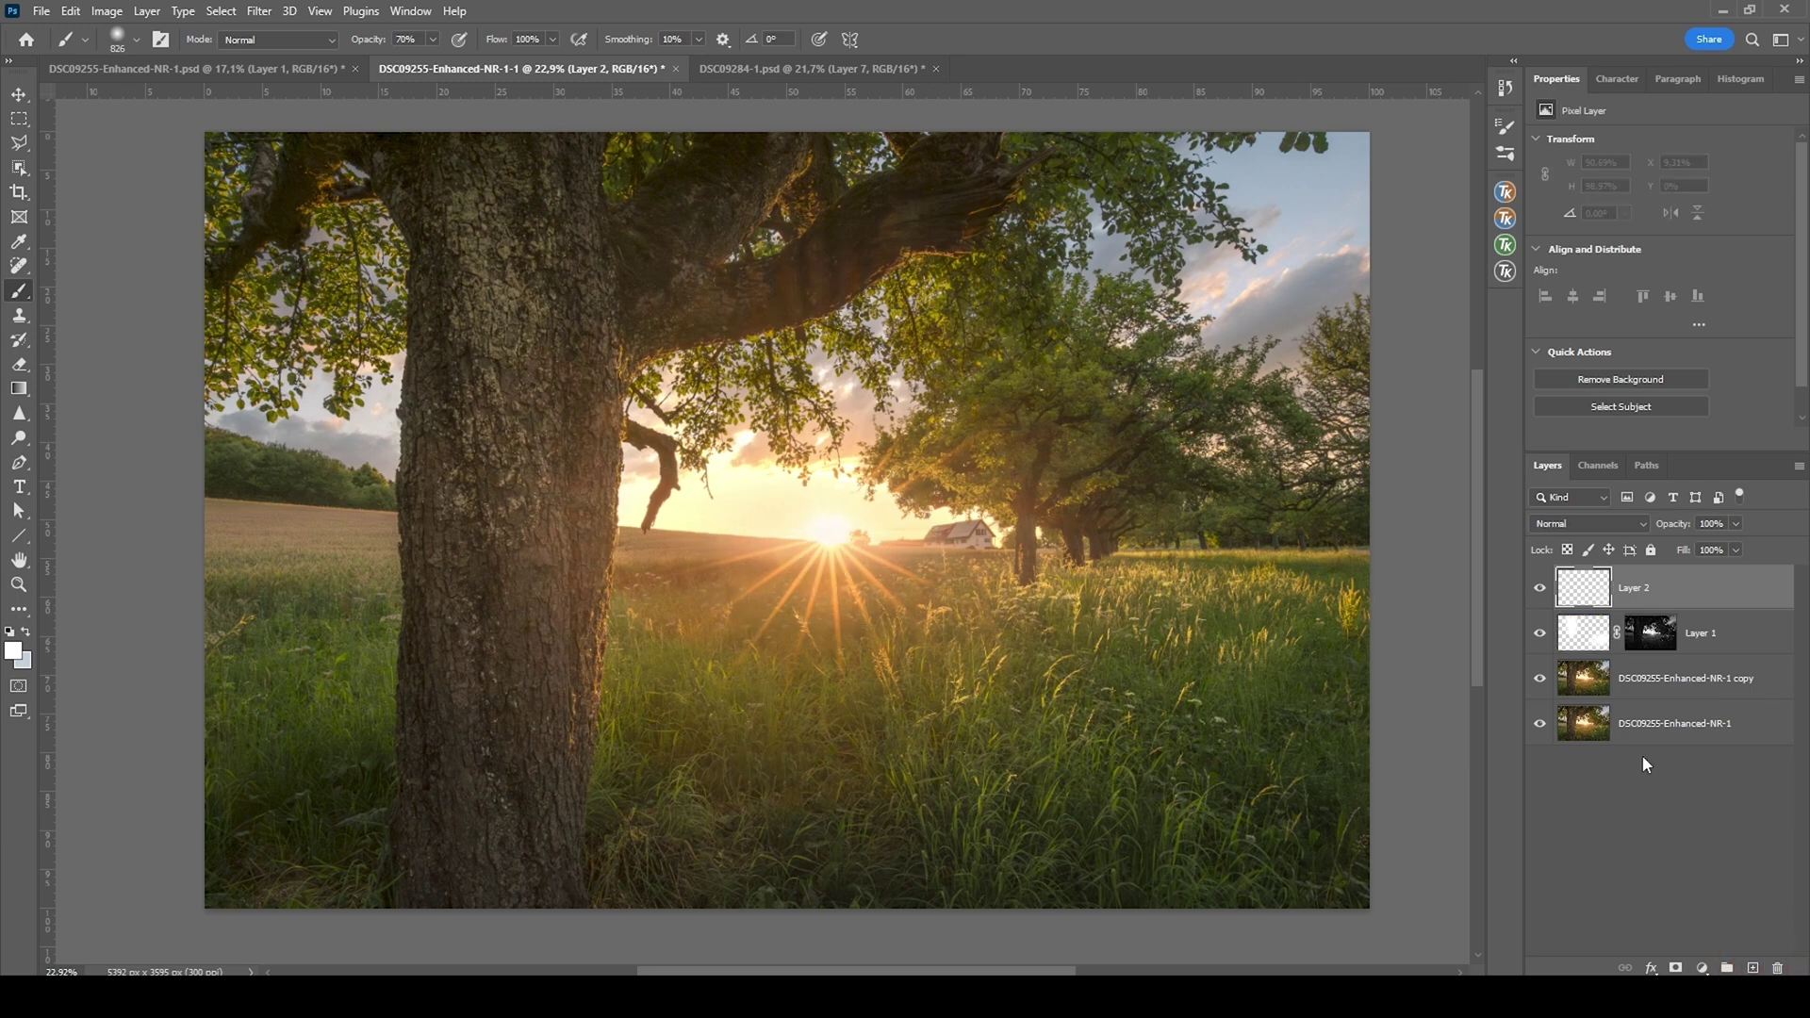
{"action": "left_click", "coordinate": [1555, 526]}
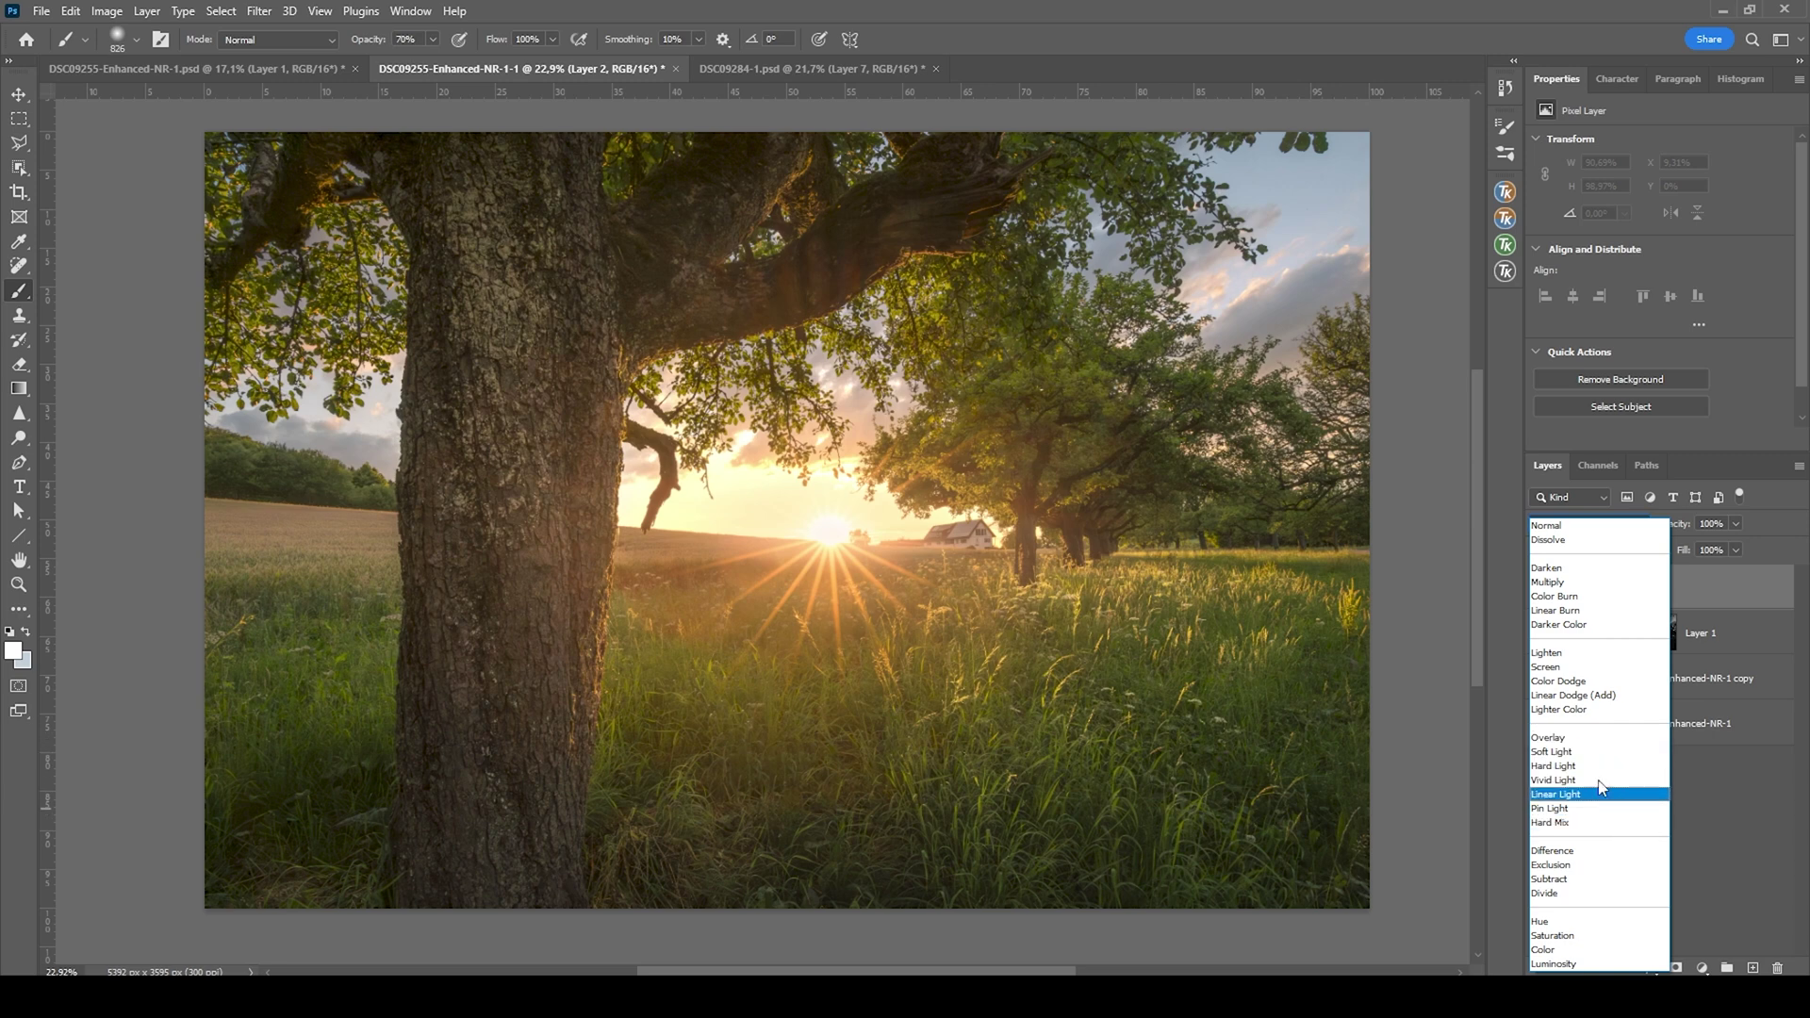
{"action": "left_click", "coordinate": [1611, 754]}
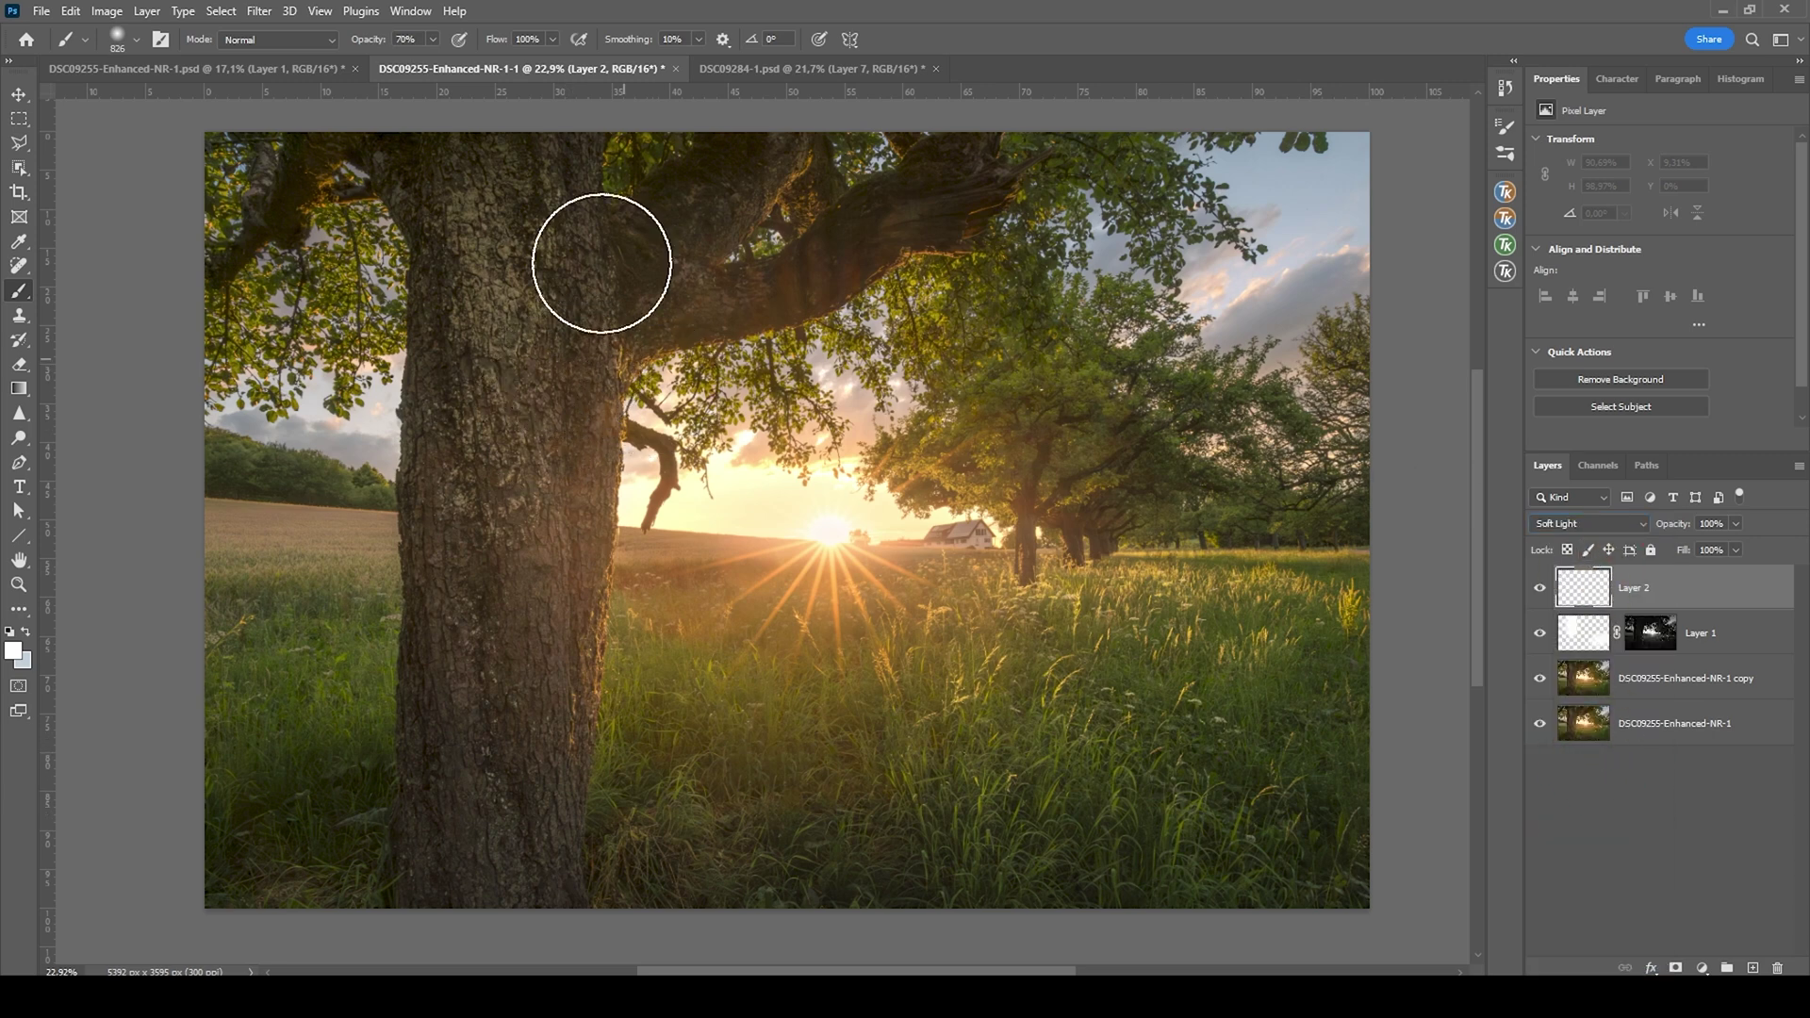
- Set the brush to 23% opacity and sample the warm sun colour
{"action": "left_click", "coordinate": [432, 39]}
{"action": "left_click_drag", "start_coordinate": [429, 60], "coordinate": [394, 61]}
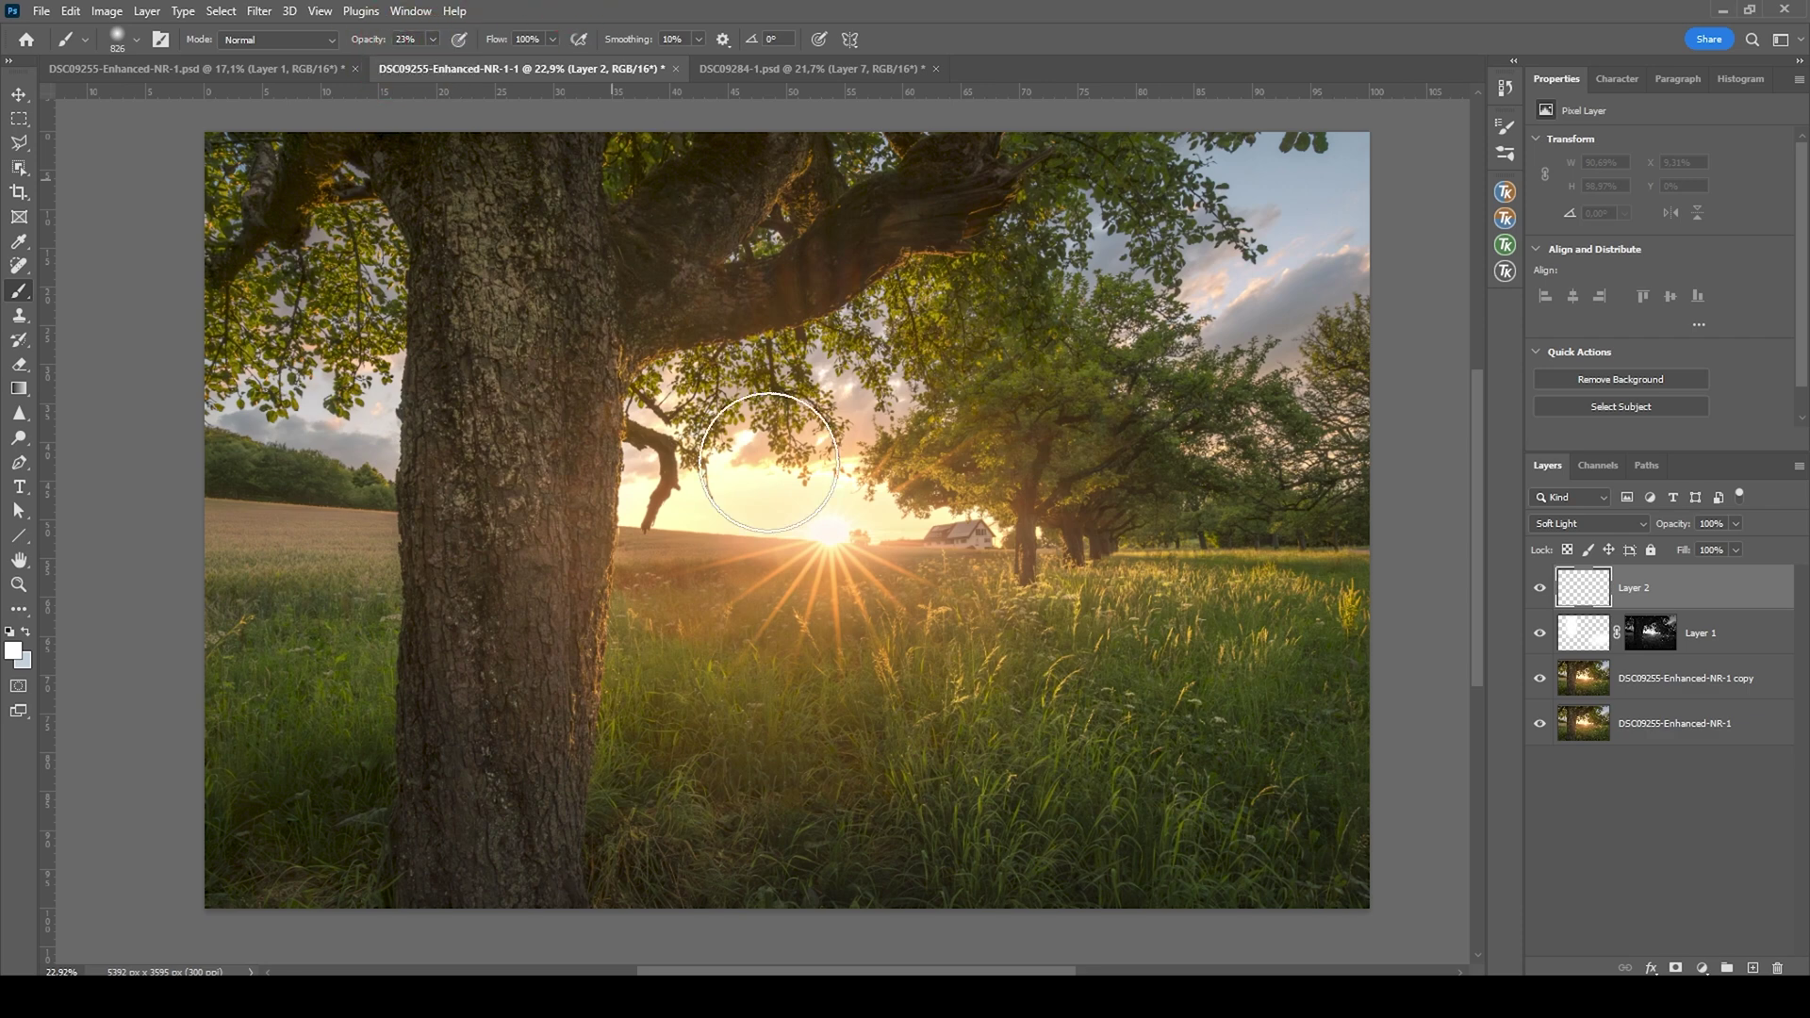
{"action": "key", "text": "alt"}
{"action": "left_click", "coordinate": [841, 556], "text": "alt"}
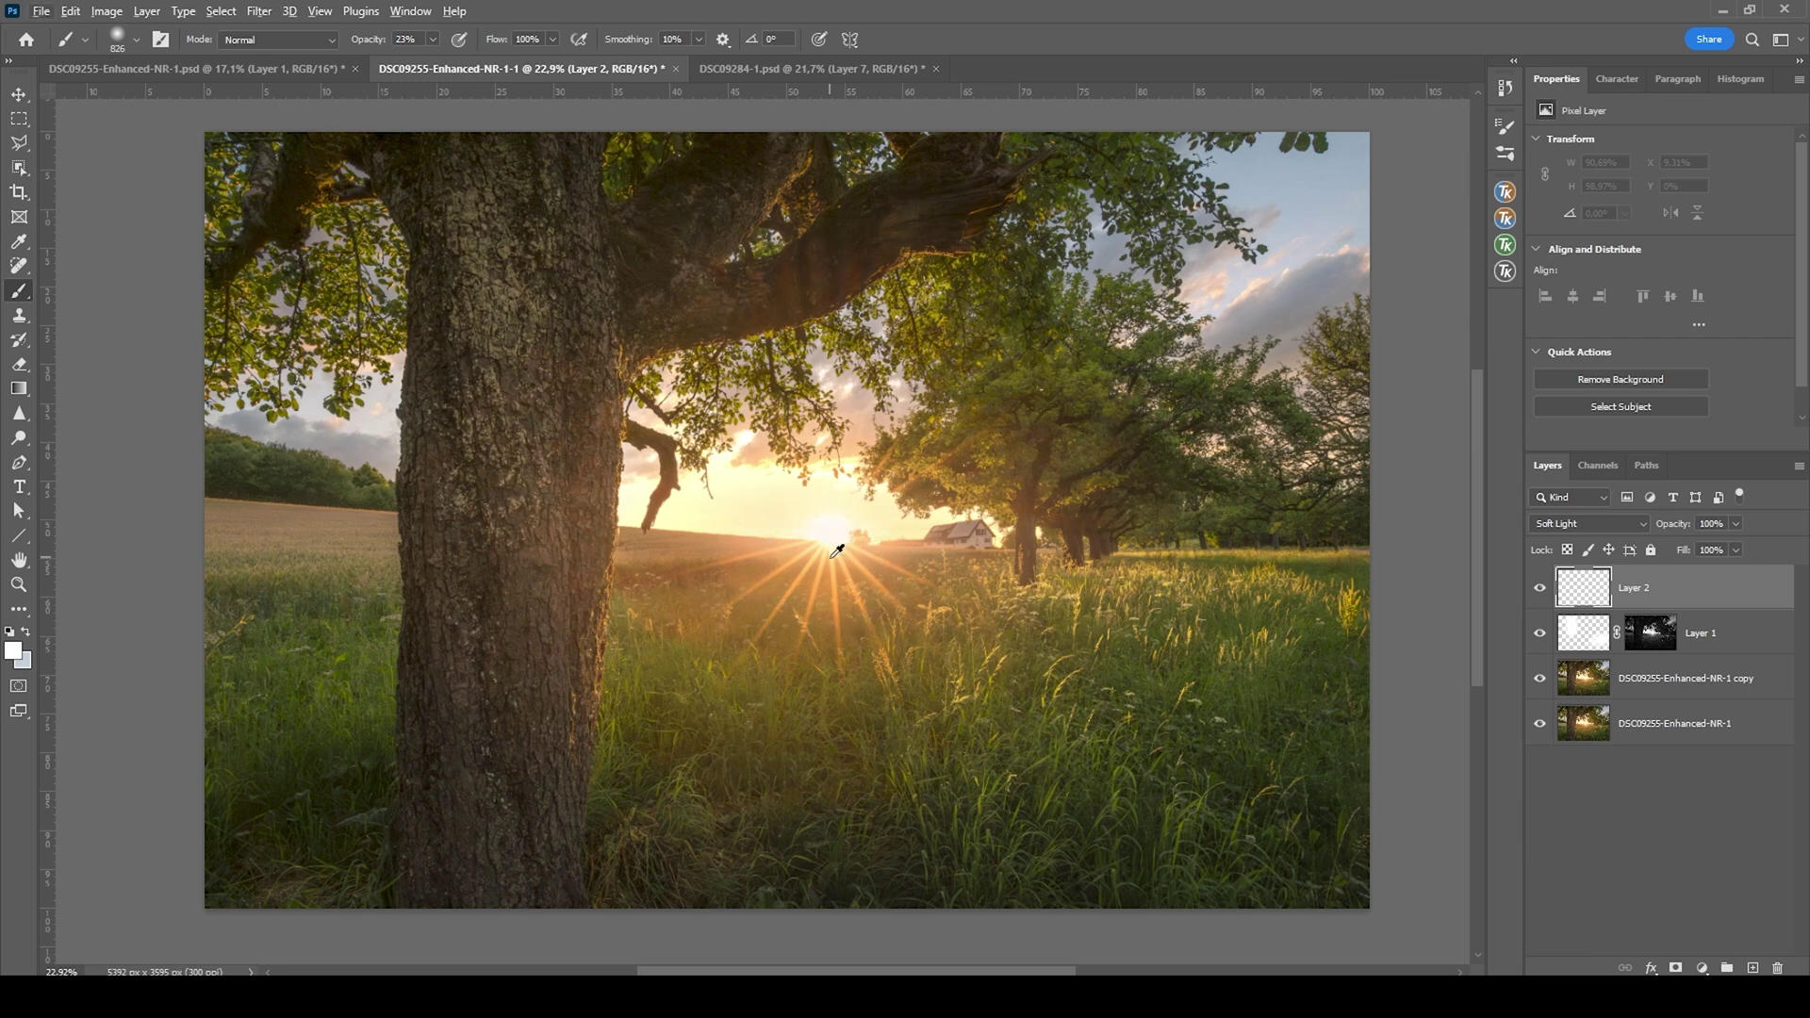
{"action": "left_click", "coordinate": [839, 552], "text": "alt"}
- Paint a warm glow around the sun with a large brush, then reduce the brush size
{"action": "mouse_move", "coordinate": [757, 521]}
{"action": "left_mouse_down"}
{"action": "mouse_move", "coordinate": [806, 540]}
{"action": "mouse_move", "coordinate": [872, 452]}
{"action": "mouse_move", "coordinate": [891, 358]}
{"action": "mouse_move", "coordinate": [951, 264]}
{"action": "mouse_move", "coordinate": [928, 268]}
{"action": "left_mouse_up"}
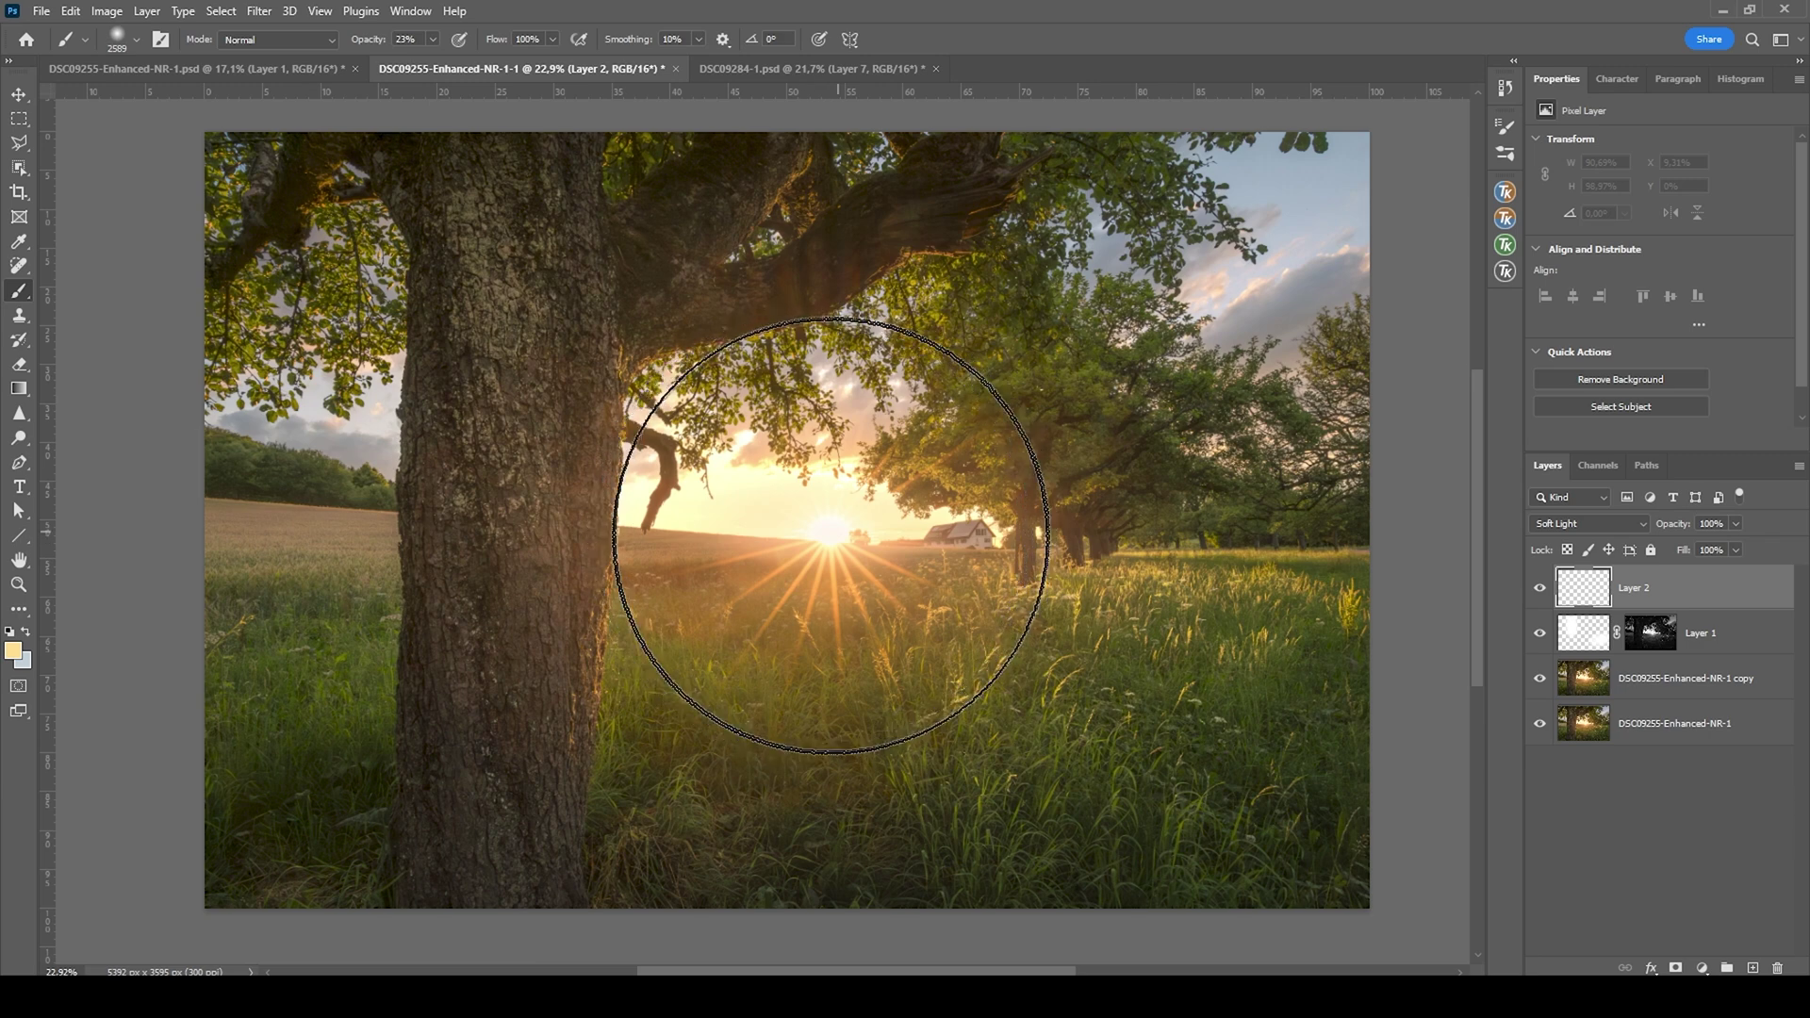
{"action": "left_click", "coordinate": [825, 538]}
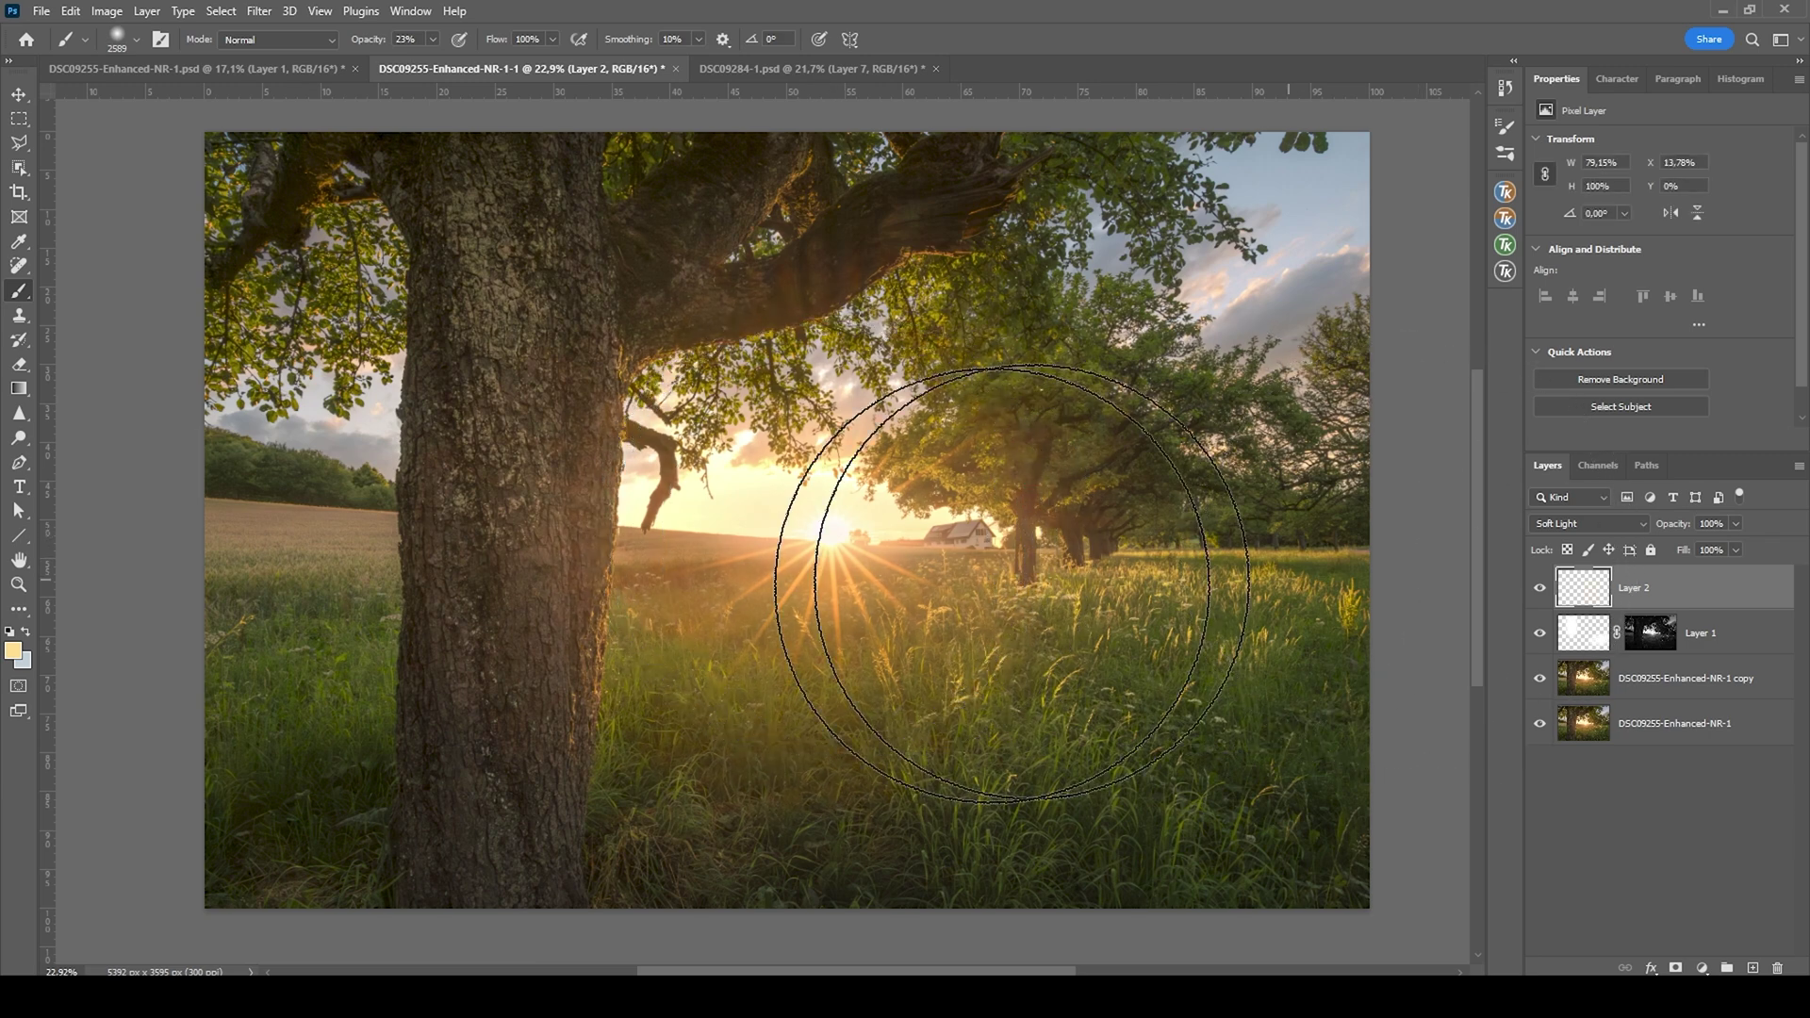
{"action": "left_click_drag", "start_coordinate": [728, 542], "coordinate": [724, 540]}
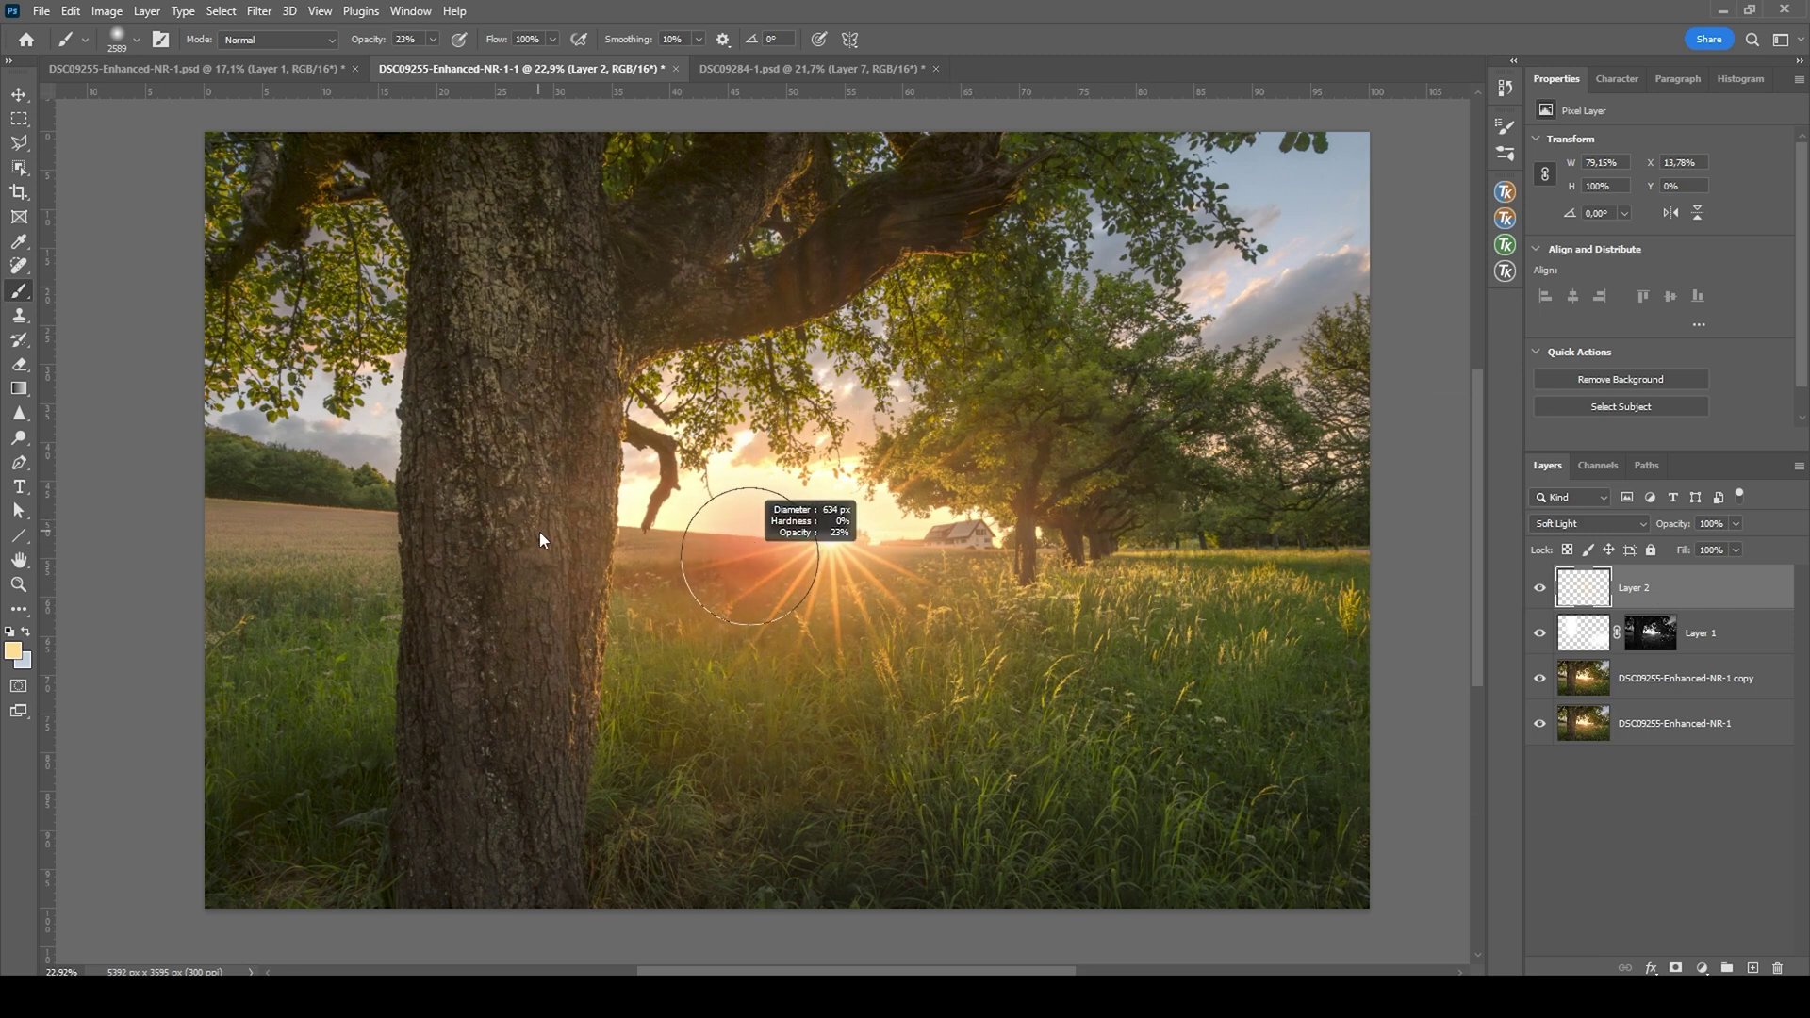
{"action": "left_click_drag", "start_coordinate": [623, 514], "coordinate": [629, 516]}
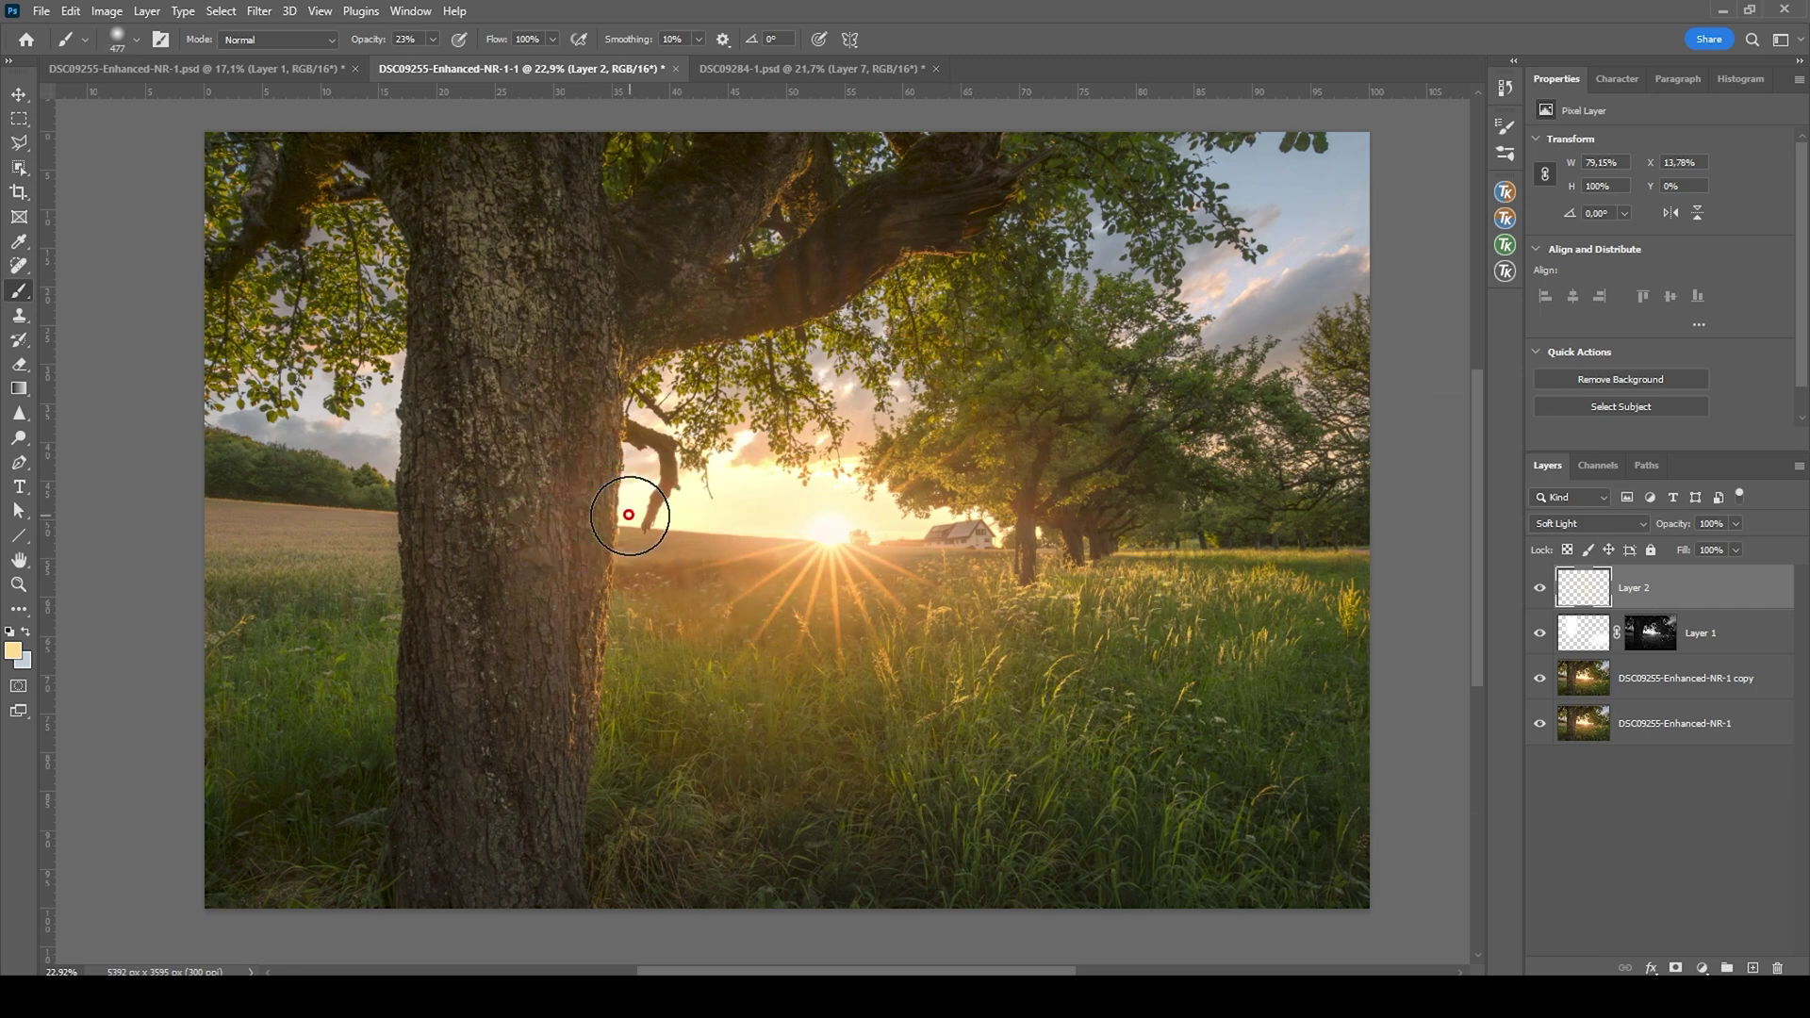
{"action": "mouse_move", "coordinate": [685, 531]}
{"action": "left_mouse_down"}
{"action": "mouse_move", "coordinate": [613, 516]}
{"action": "mouse_move", "coordinate": [874, 491]}
{"action": "left_mouse_up"}
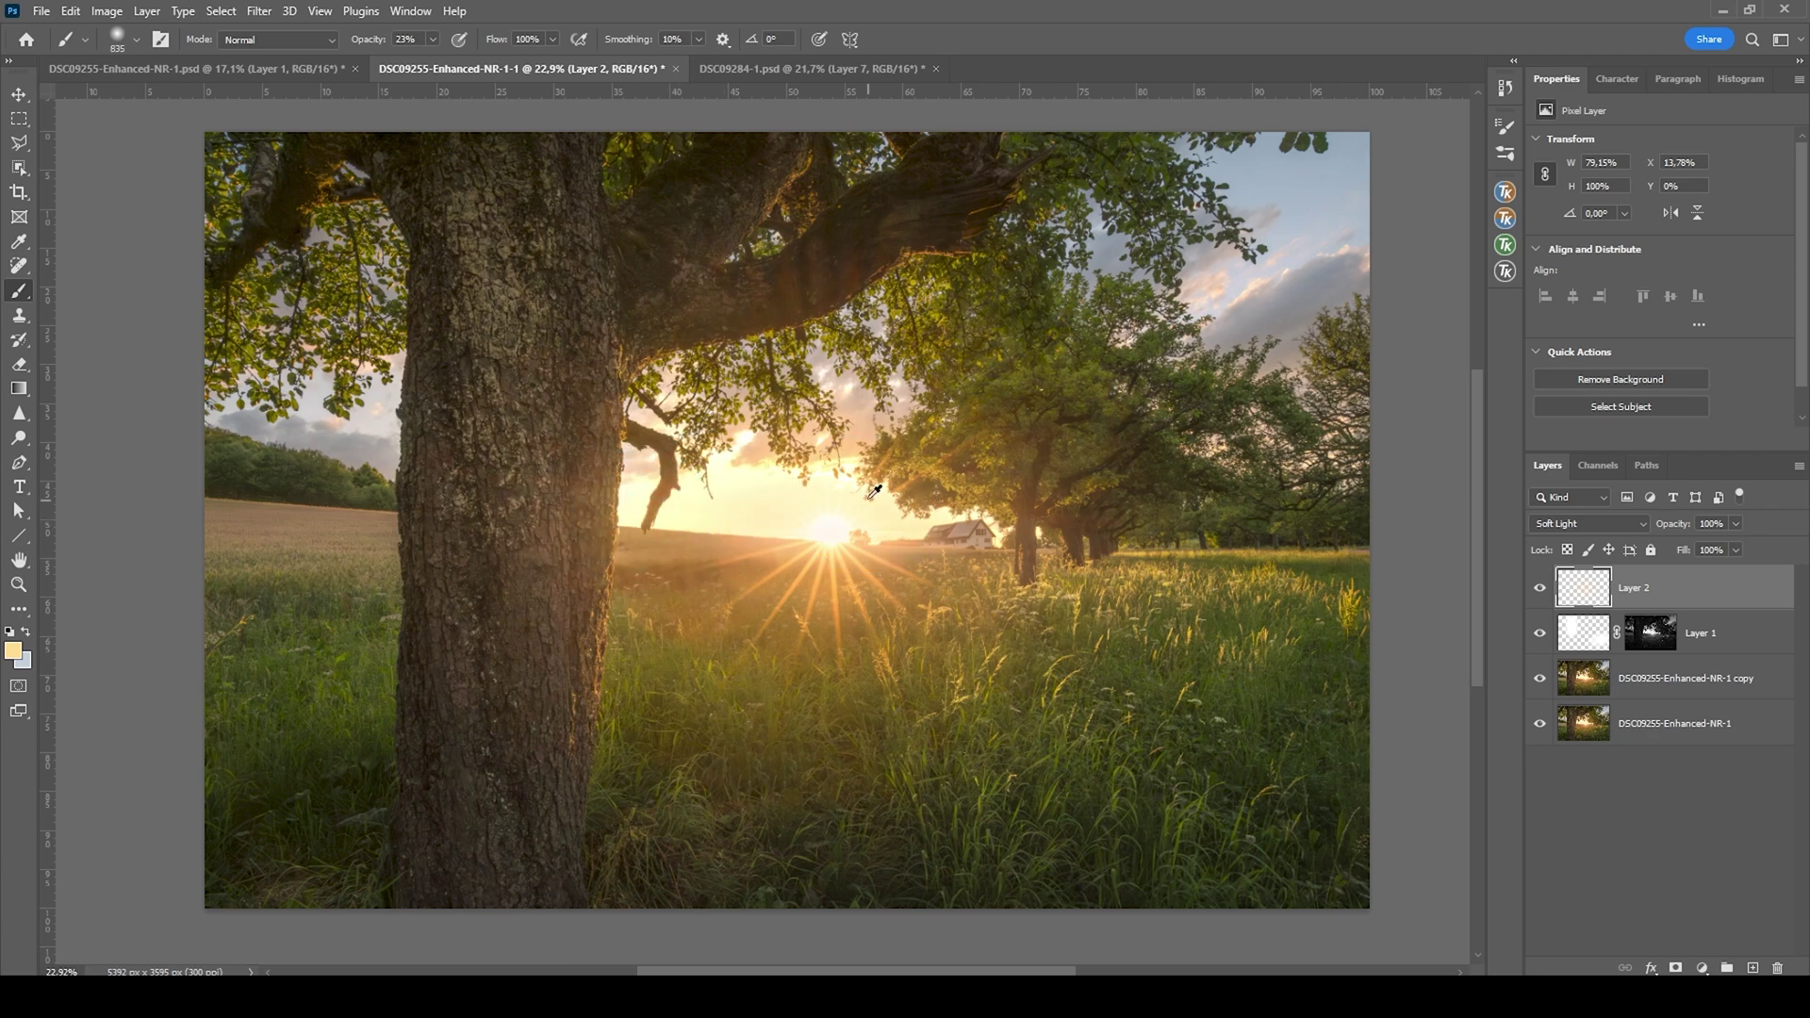
{"action": "scroll", "coordinate": [874, 491], "scroll_direction": "down", "scroll_amount": 1}
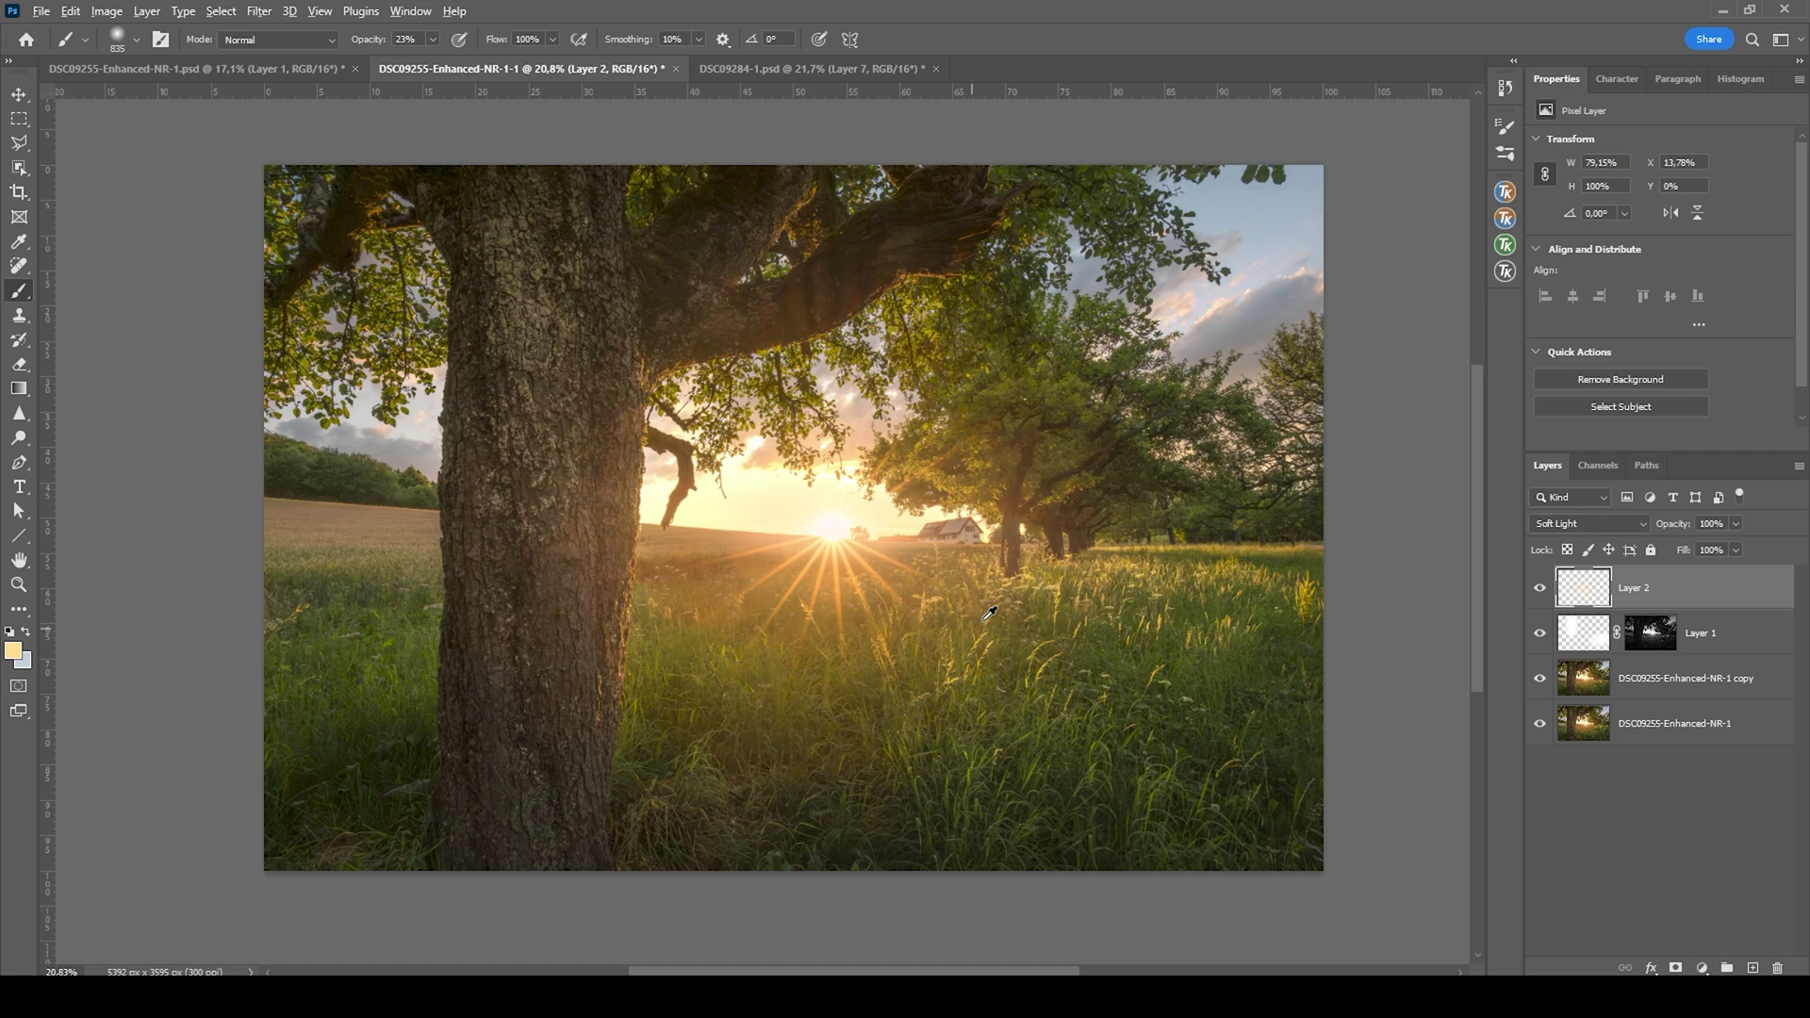
{"action": "scroll", "coordinate": [990, 614], "scroll_direction": "up", "scroll_amount": 2}
{"action": "scroll", "coordinate": [827, 465], "scroll_direction": "down", "scroll_amount": 2}
{"action": "scroll", "coordinate": [1099, 658], "scroll_direction": "up", "scroll_amount": 1}
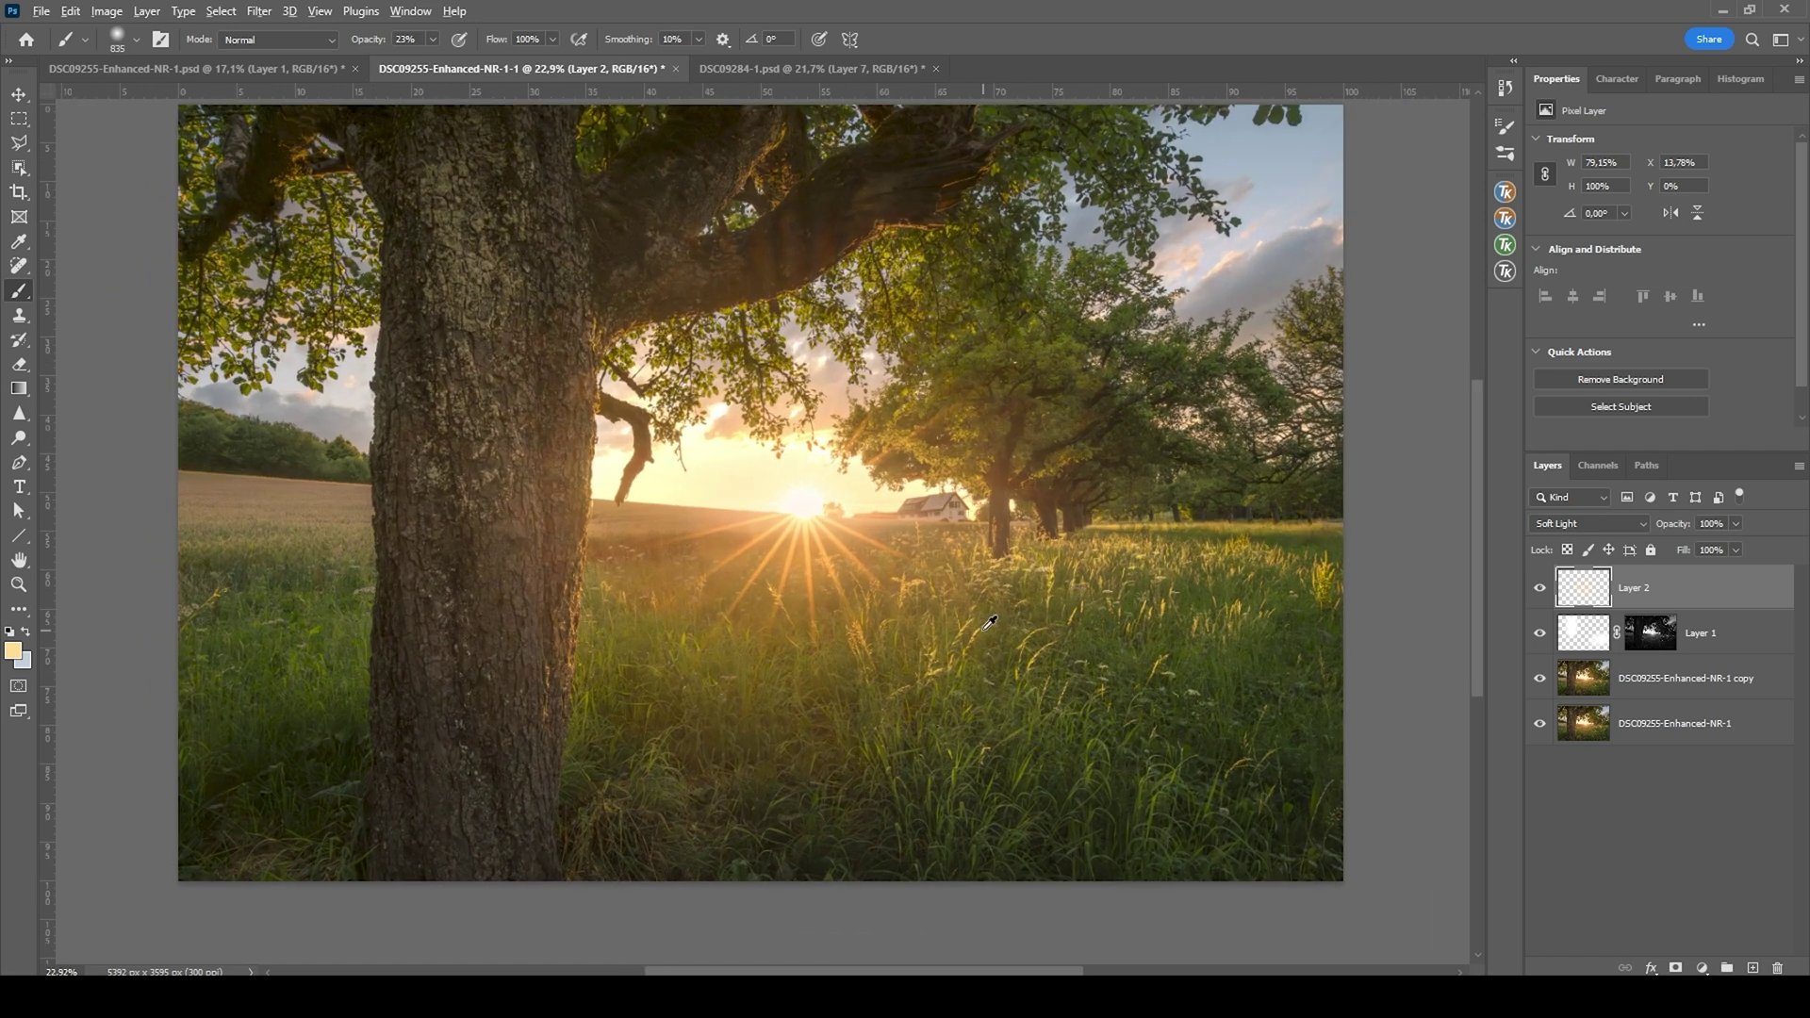
{"action": "scroll", "coordinate": [990, 623], "scroll_direction": "down", "scroll_amount": 1}
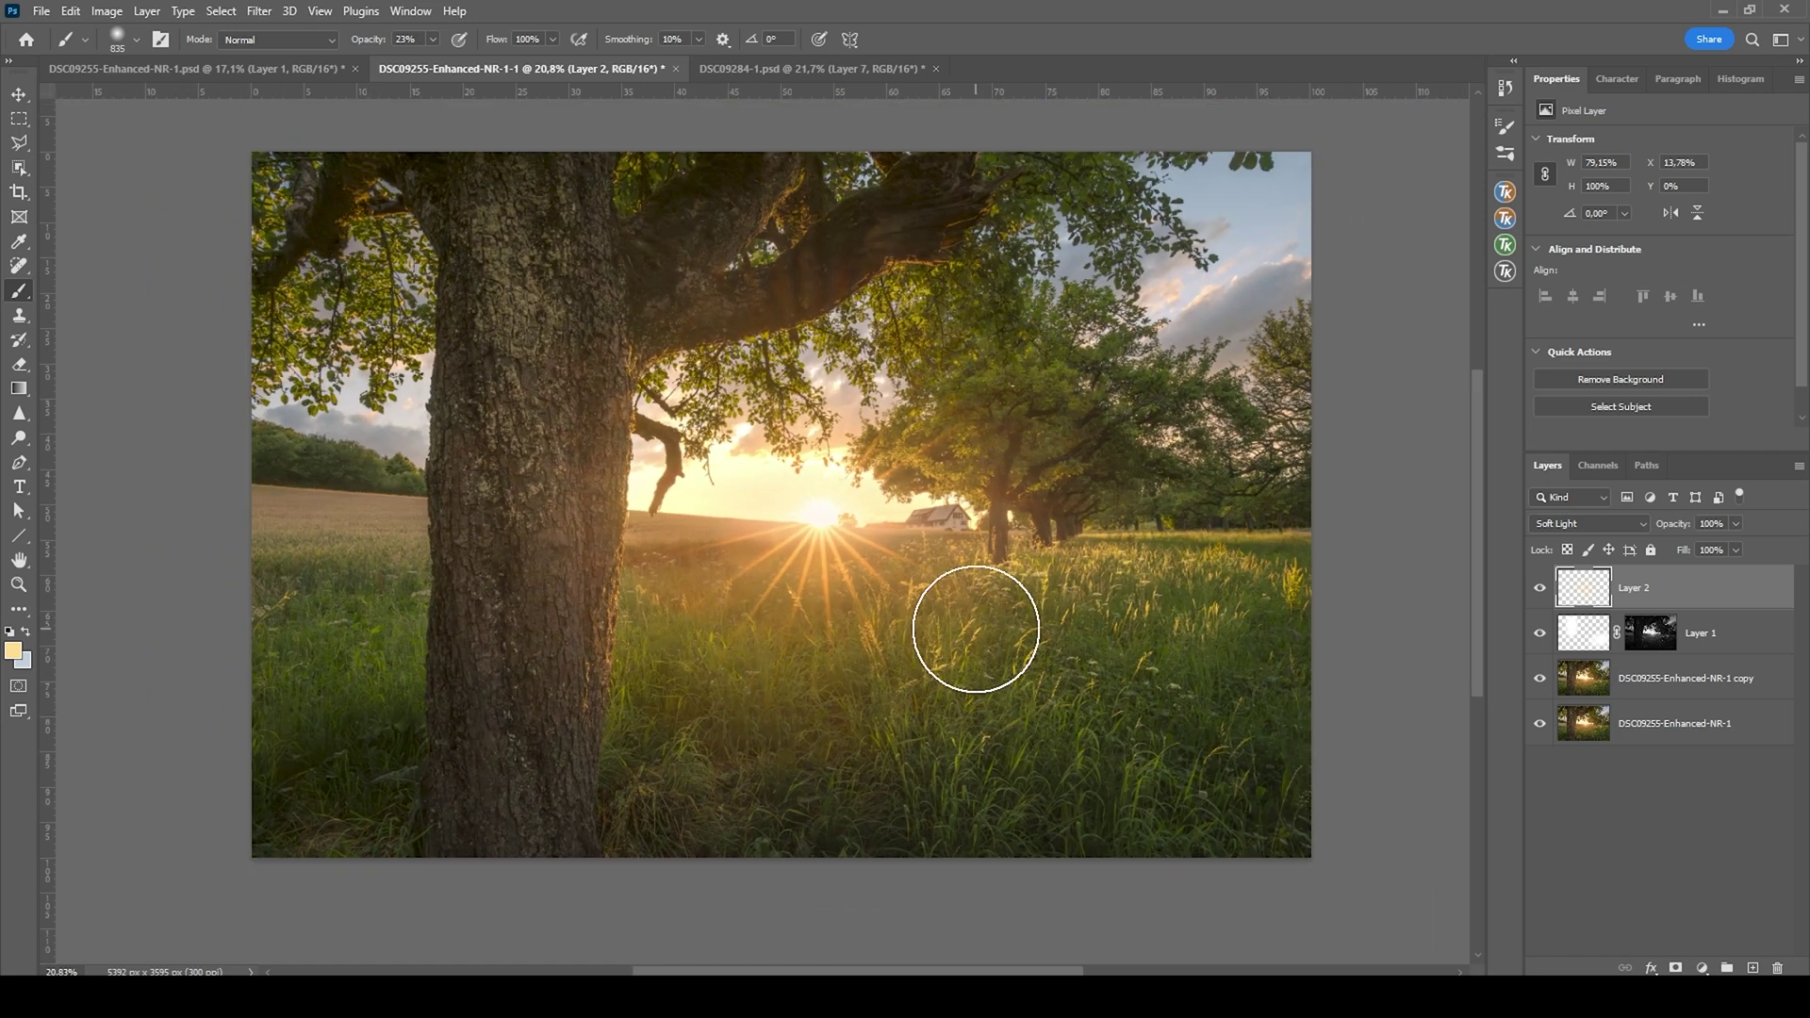
{"action": "scroll", "coordinate": [911, 579], "scroll_direction": "up", "scroll_amount": 2}
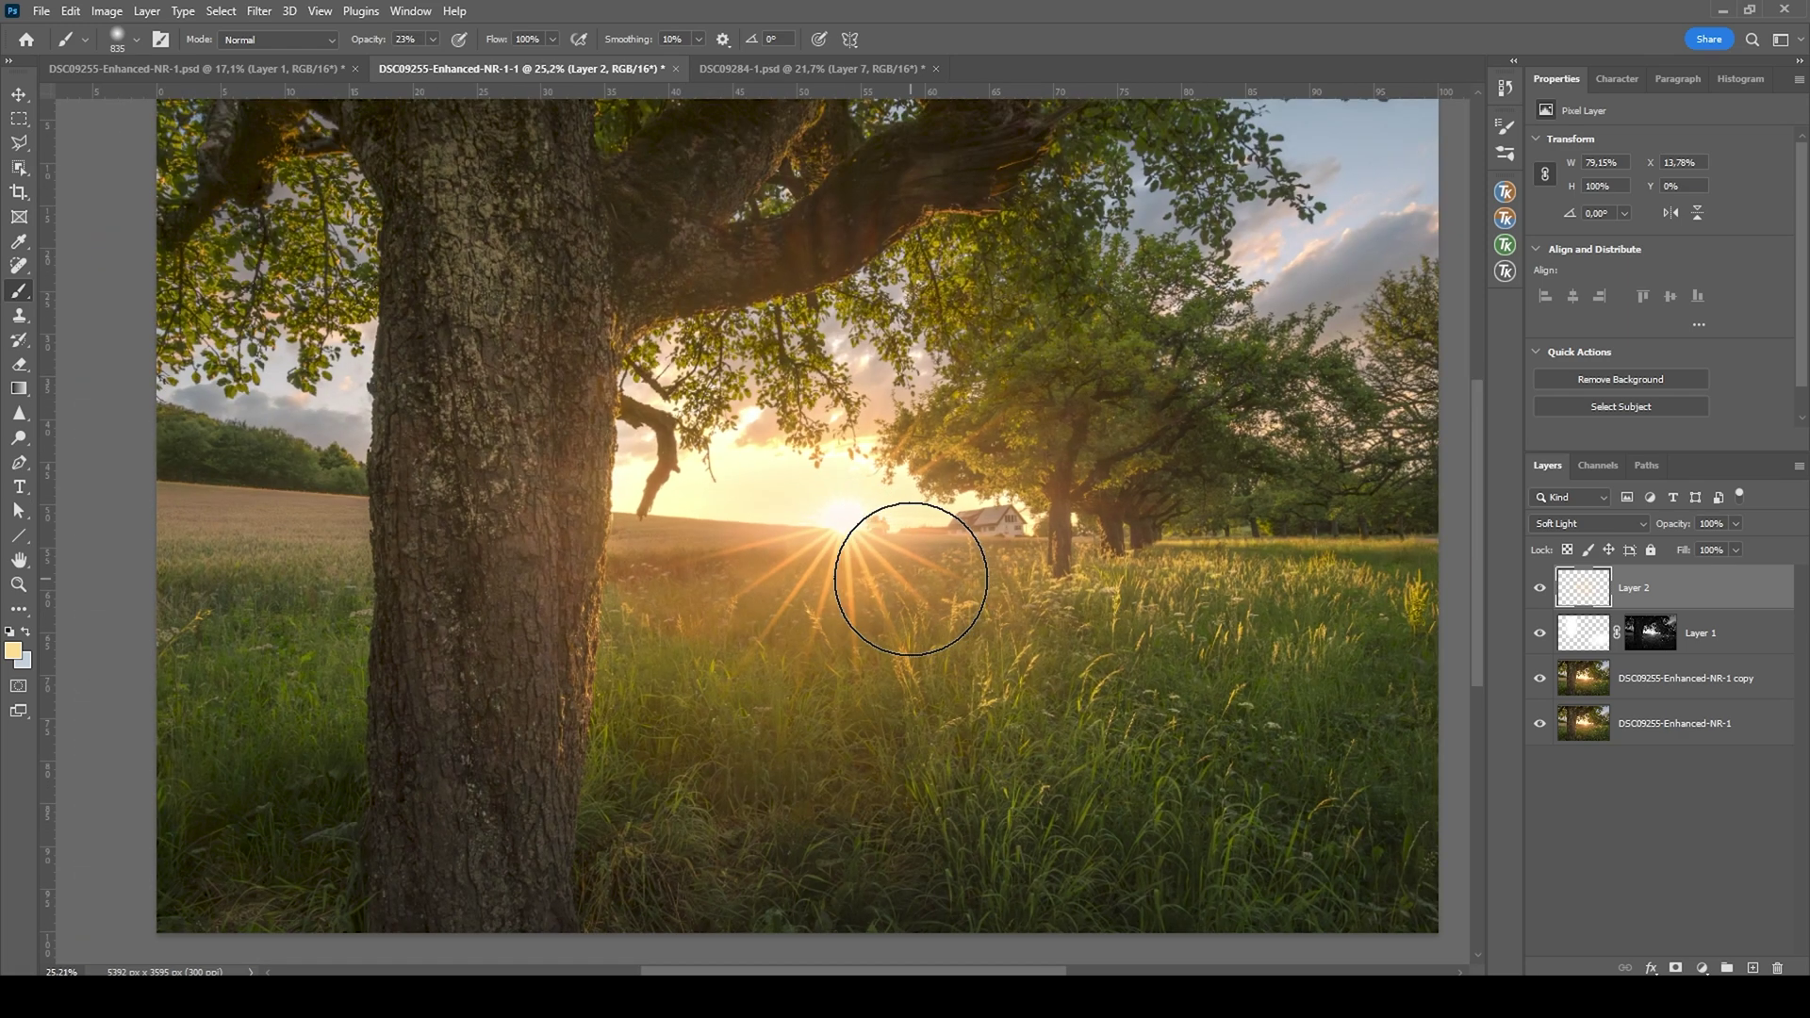
{"action": "scroll", "coordinate": [911, 578], "scroll_direction": "up", "scroll_amount": 1}
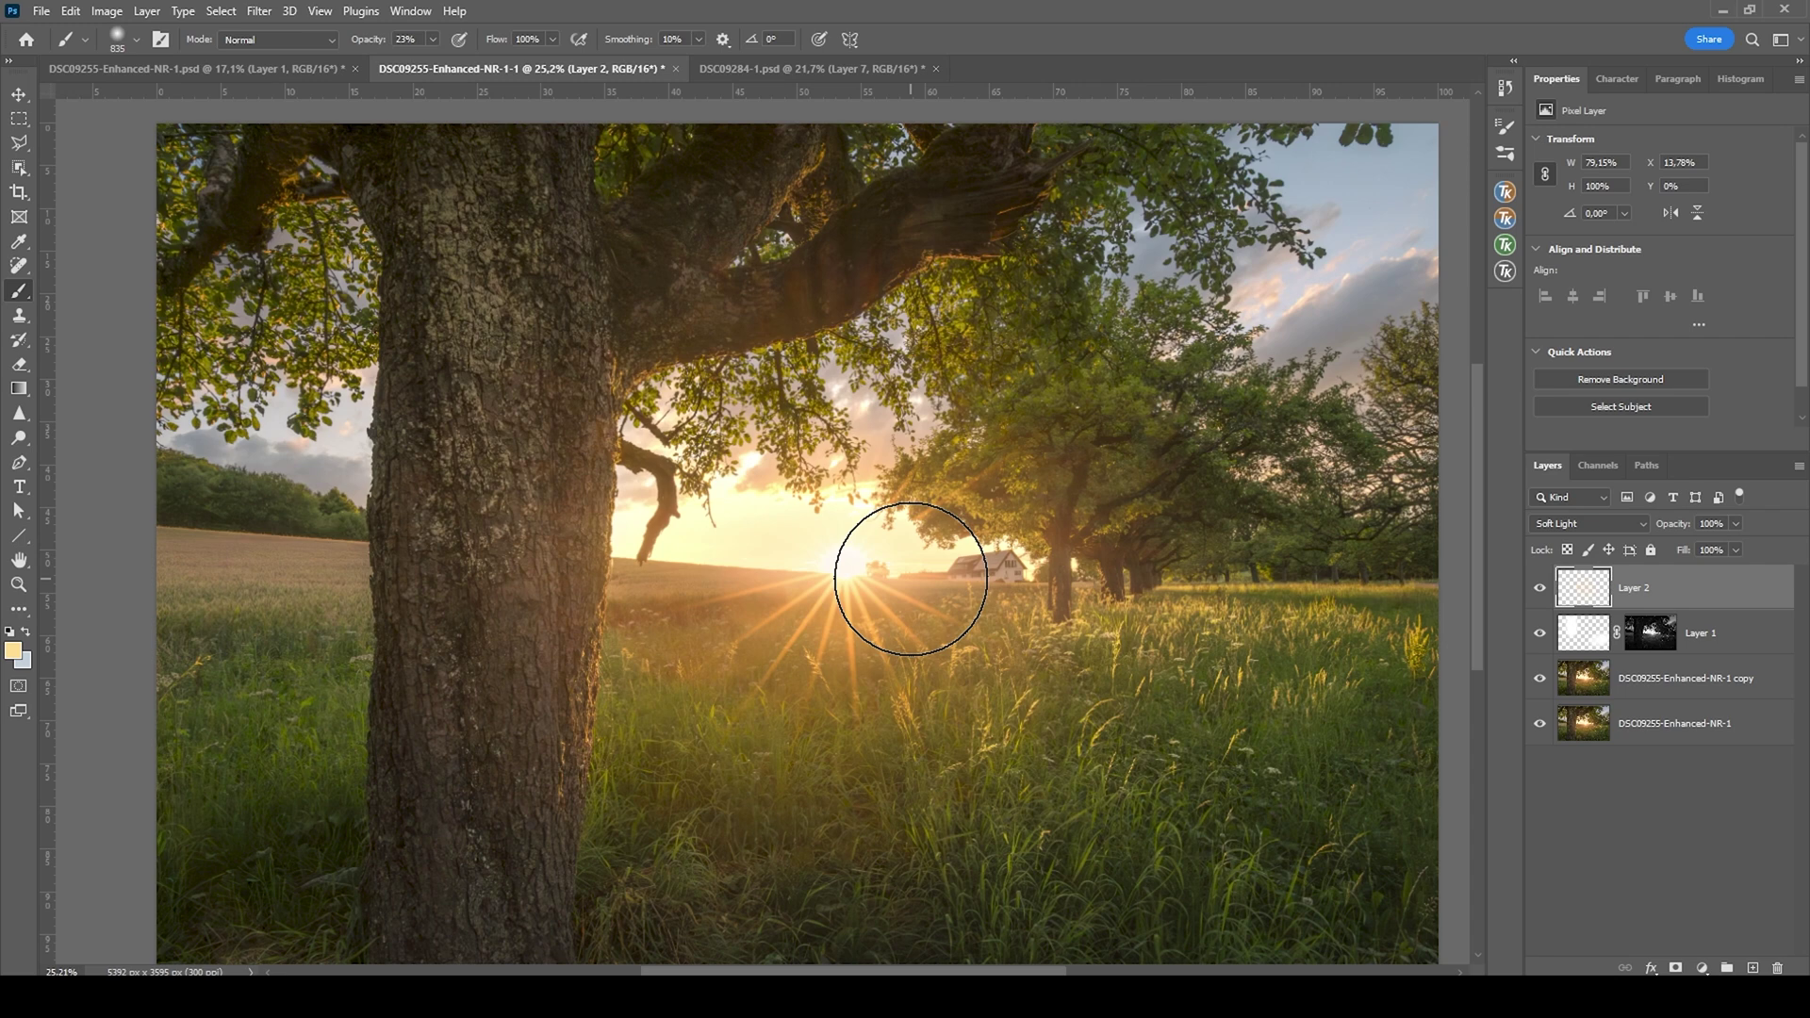